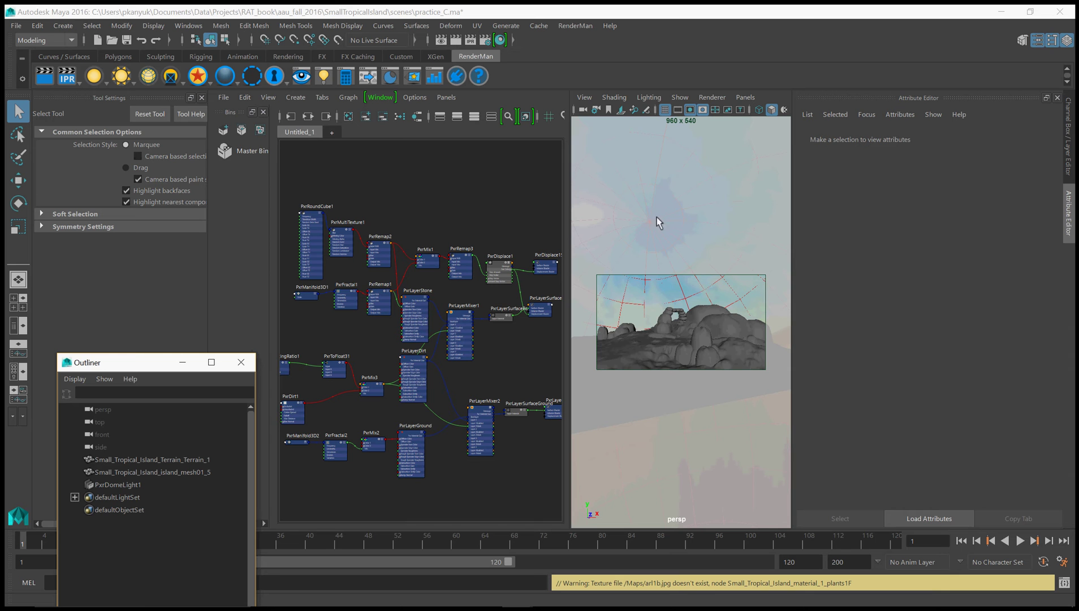
Open the render viewer and display the first practice_C render from the catalog.
left_click(294, 410)
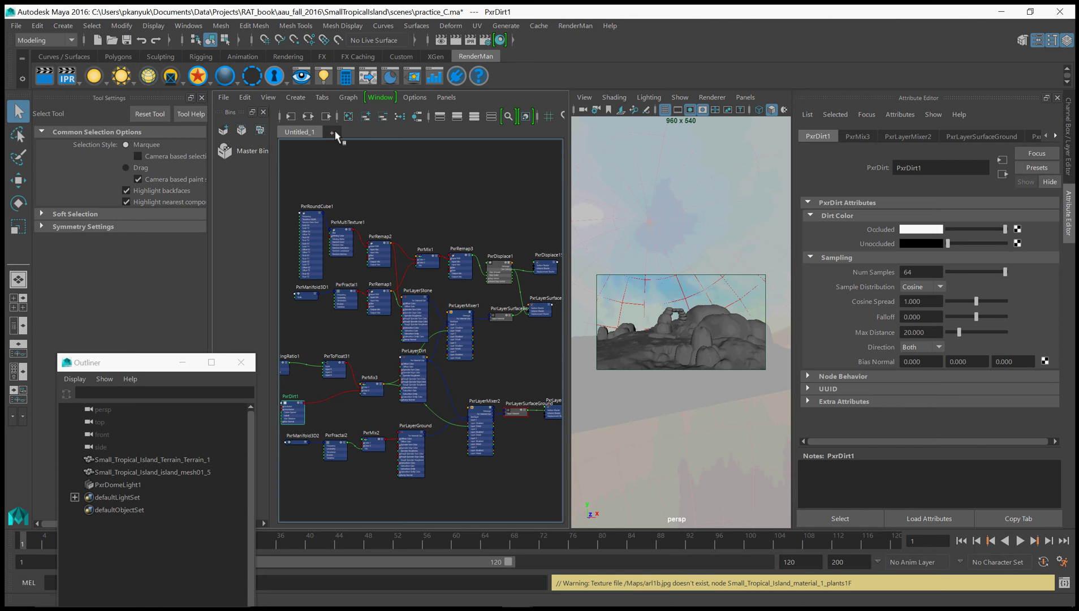
left_click(301, 77)
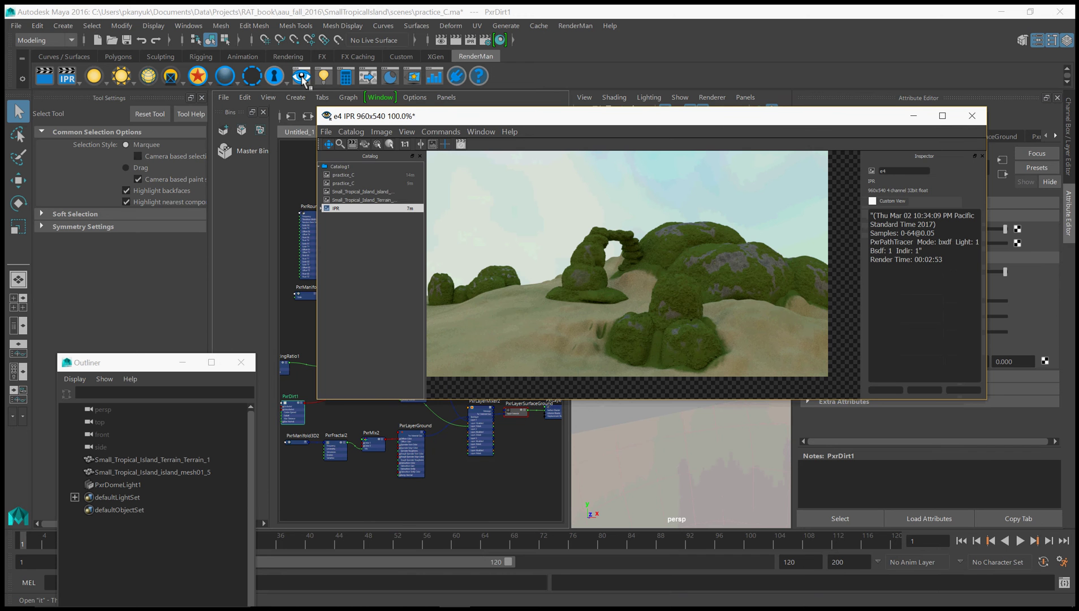
left_click(351, 165)
left_click(346, 175)
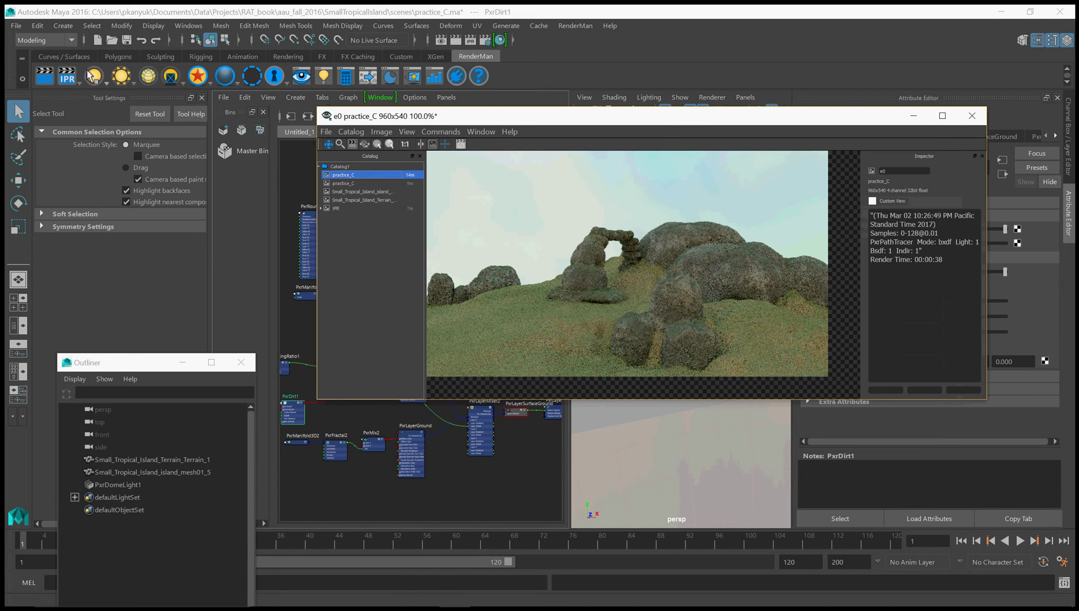
Render the current frame of the island scene, and minimise the render viewer.
left_click(50, 77)
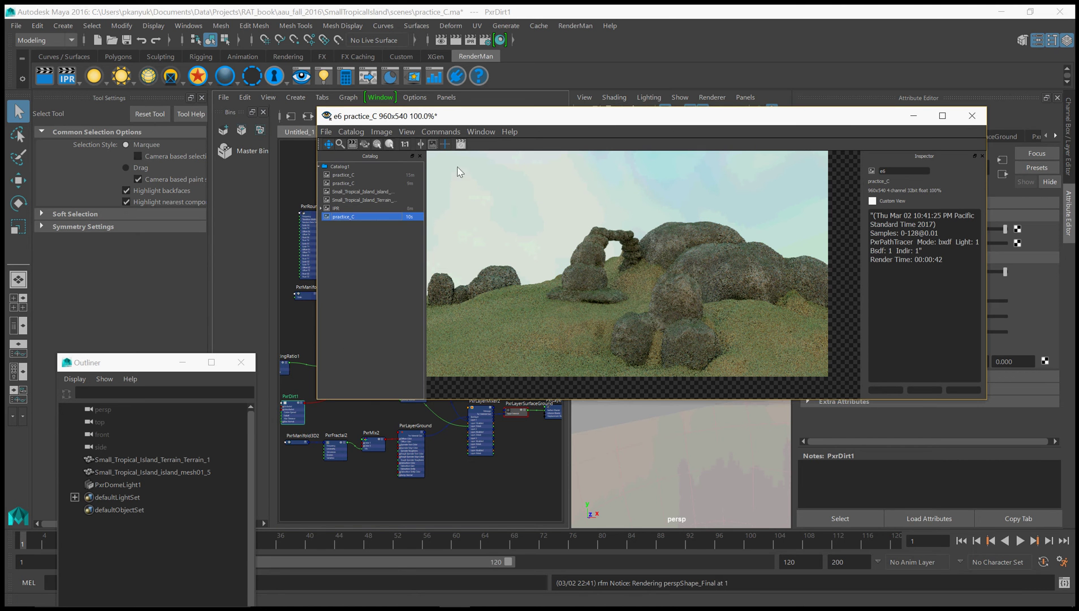
left_click(462, 478)
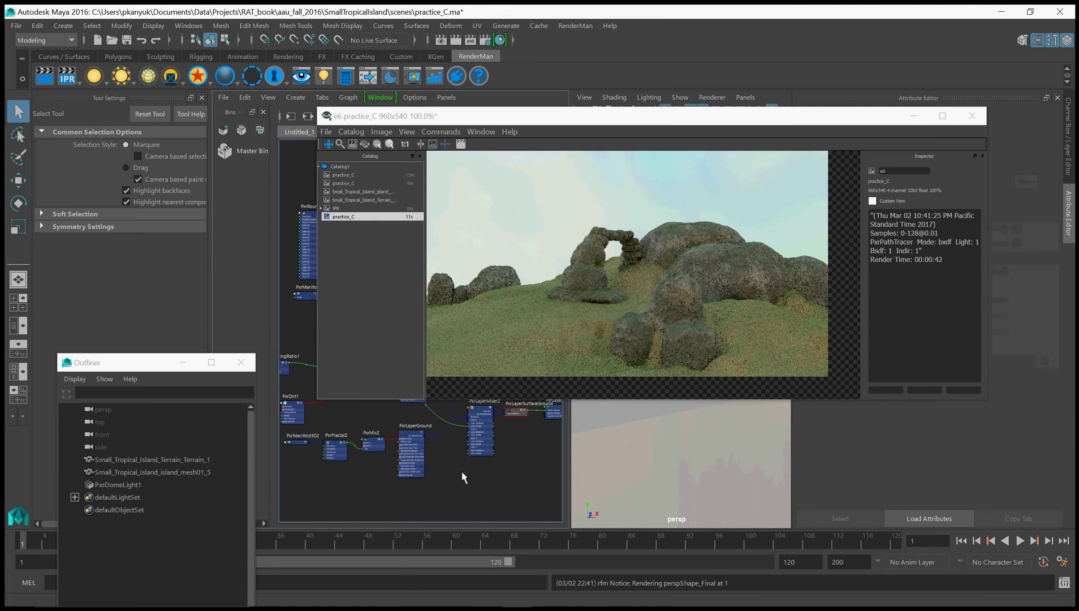
left_click(913, 115)
Add a PxrBakeTexture node to the shading network beside PxrDirt1.
middle_click_drag(374, 428, 436, 410, "alt")
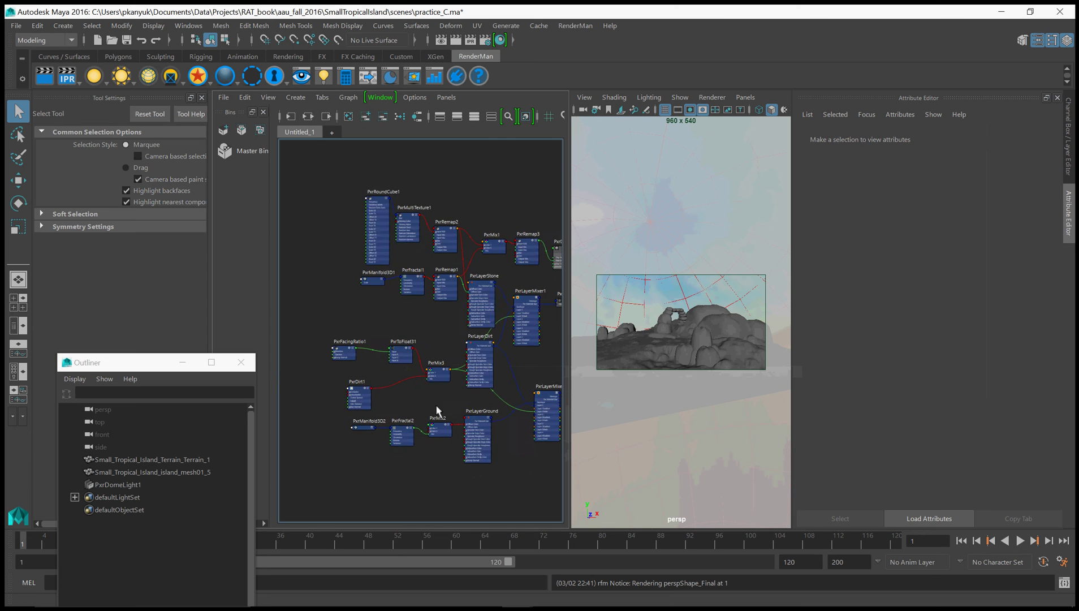
right_click_drag(385, 398, 493, 404, "alt")
middle_click_drag(454, 398, 438, 421, "alt")
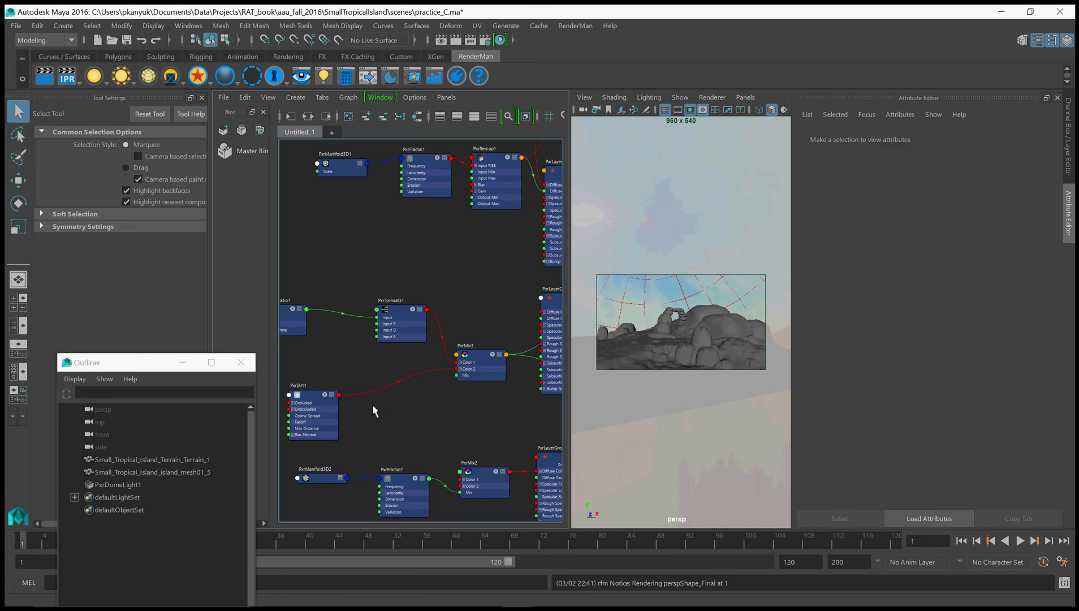
right_click_drag(373, 406, 382, 404, "alt")
middle_click_drag(382, 404, 410, 406, "alt")
key("Tab")
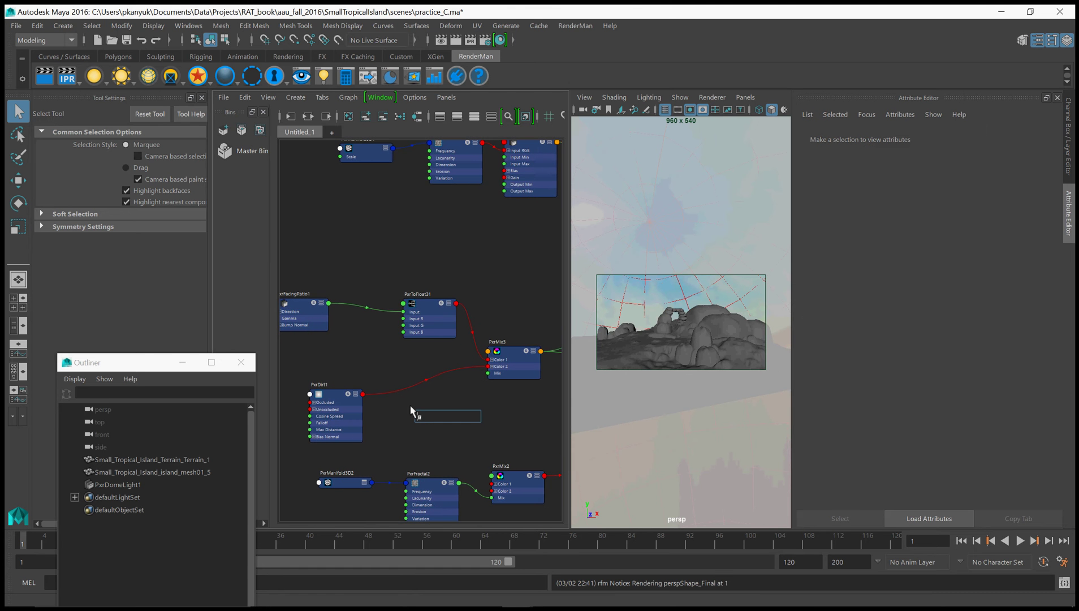
type("pxrBakeTexture")
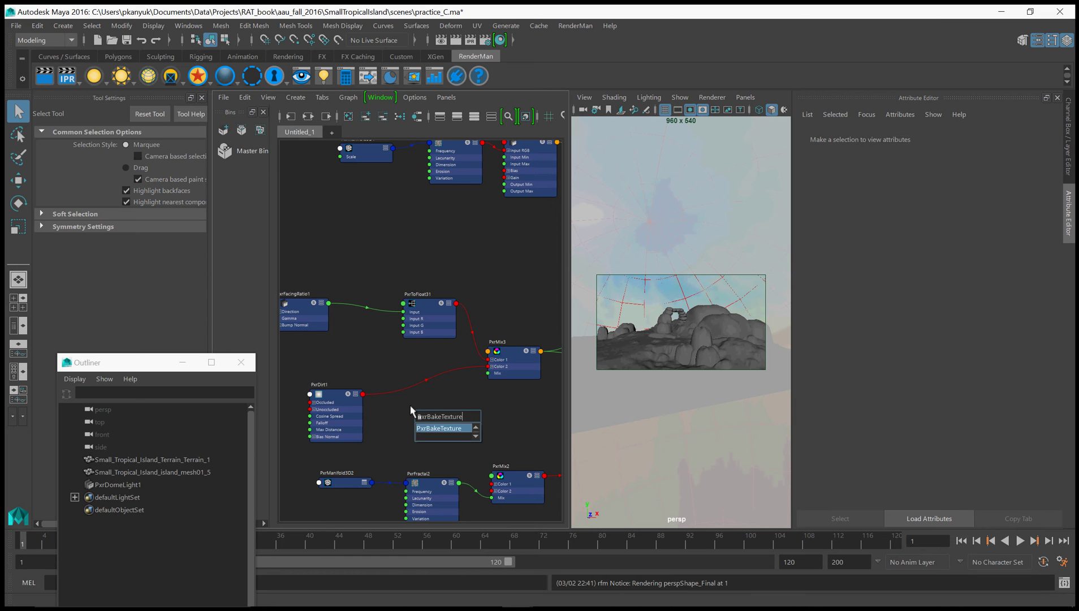
key("Return")
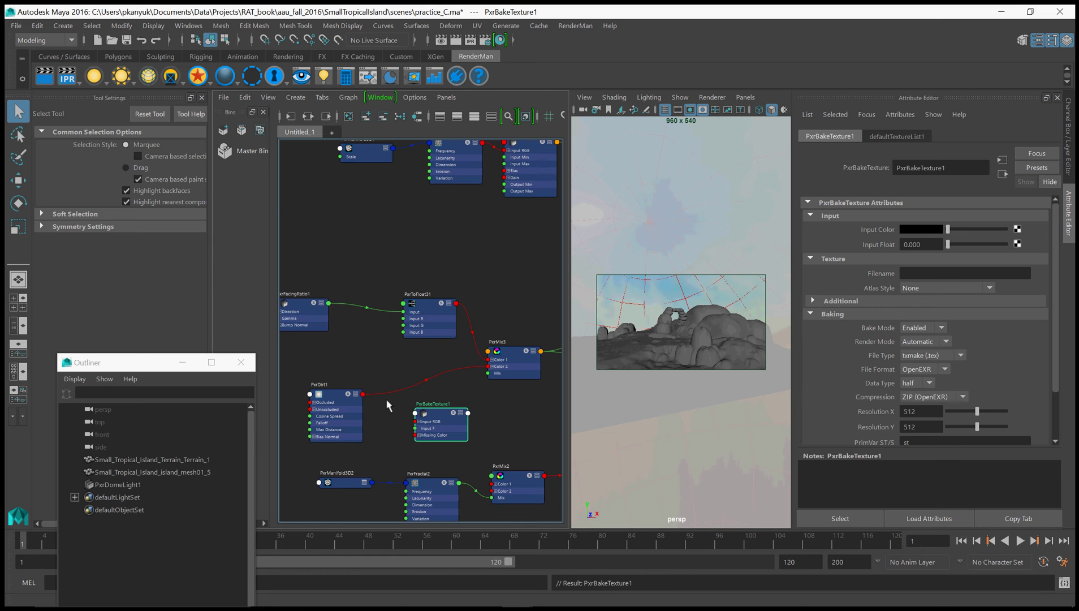
Connect the Result RGB of PxrDirt1 to the Input RGB of the bake texture node, and place that node beside PxrDirt1.
left_click(362, 393)
mouse_move(381, 483)
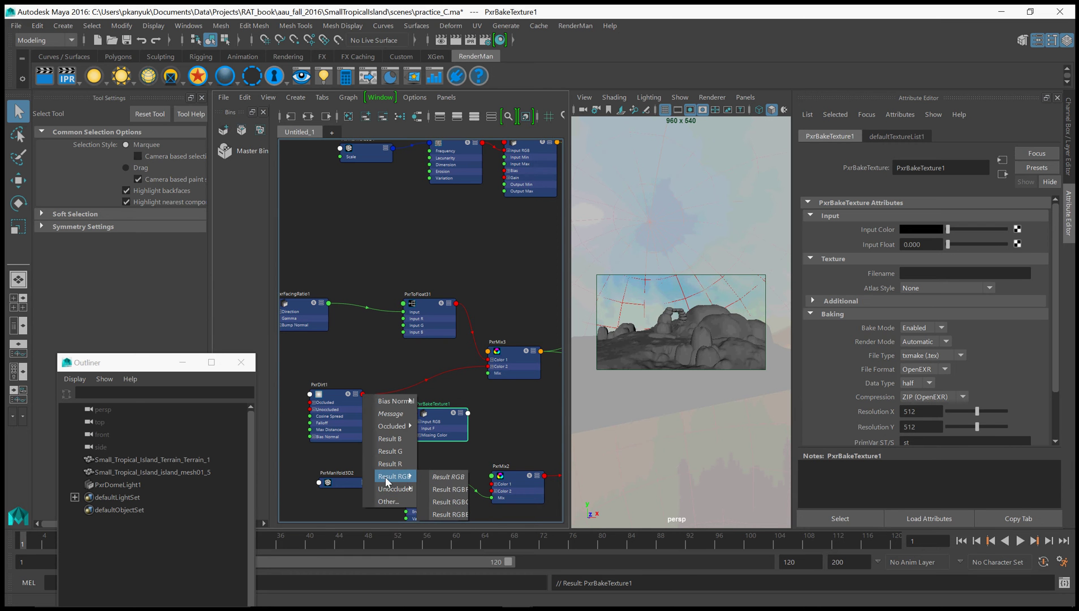
left_click(427, 477)
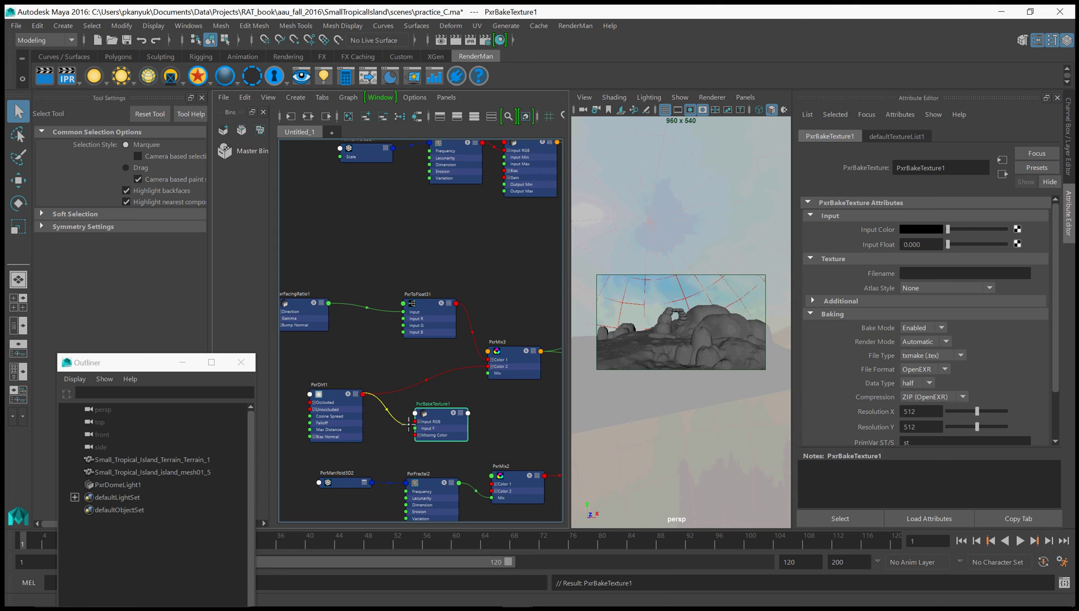
left_click(417, 423)
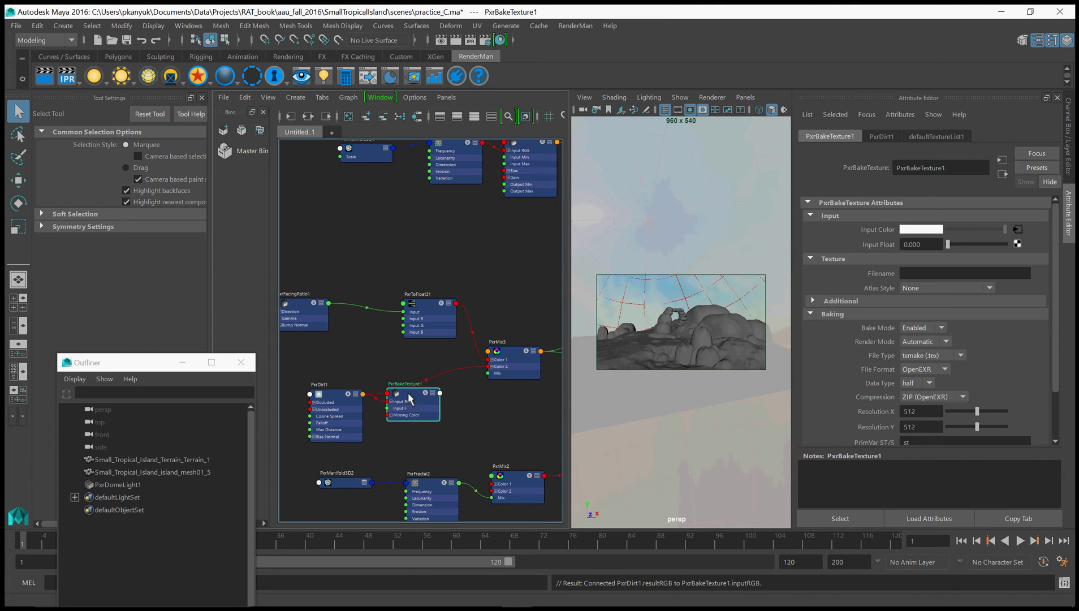
left_click_drag(408, 393, 407, 407)
Connect the Result RGB of PxrBakeTexture1 to Color 2 of PxrMix3, replacing the direct link from PxrDirt1.
left_click(440, 406)
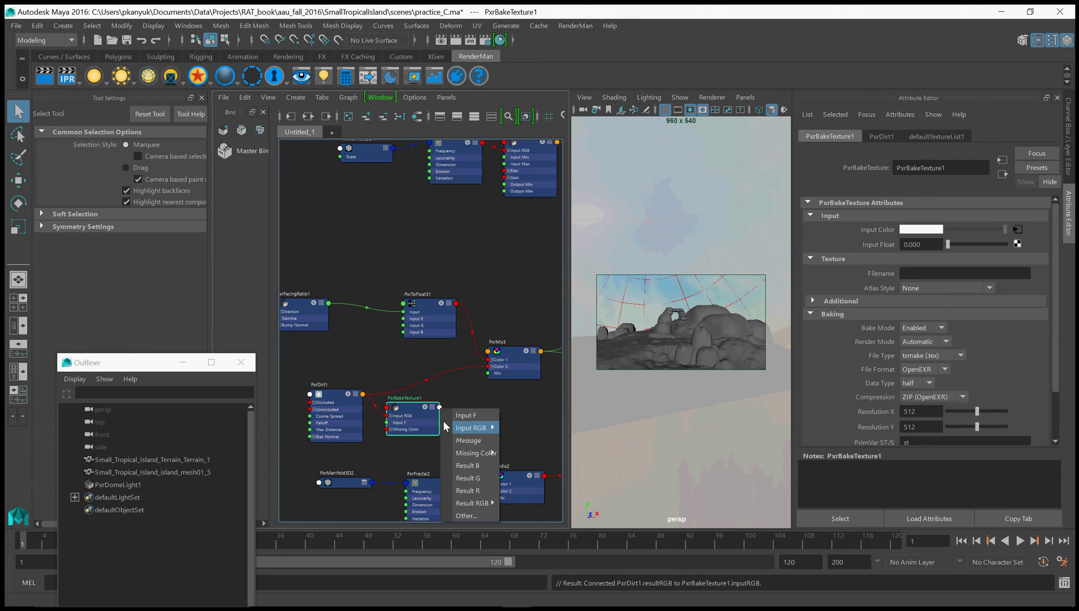
left_click(509, 499)
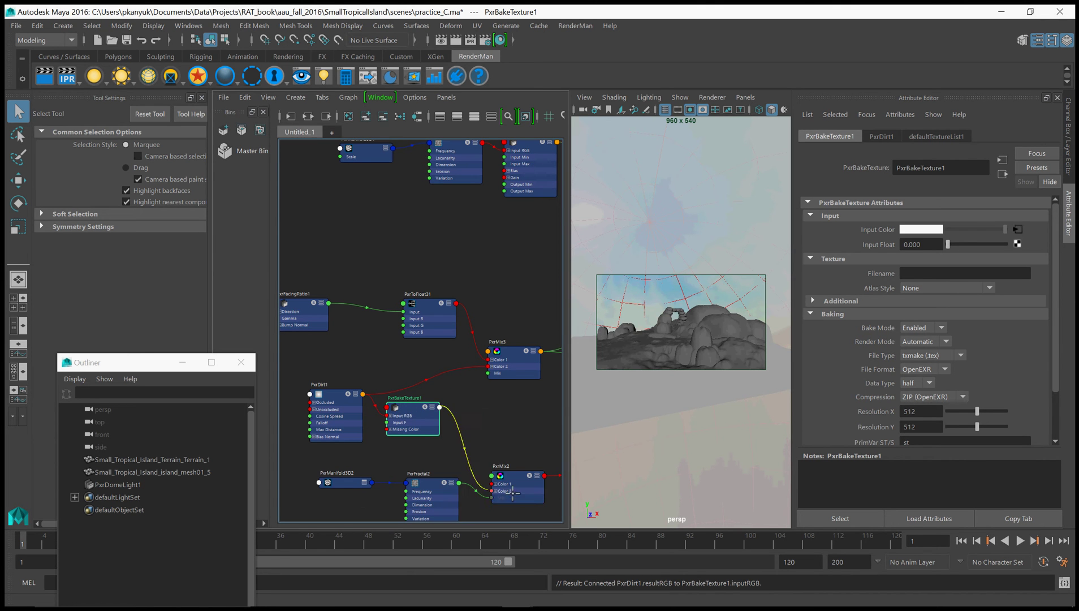
left_click(489, 367)
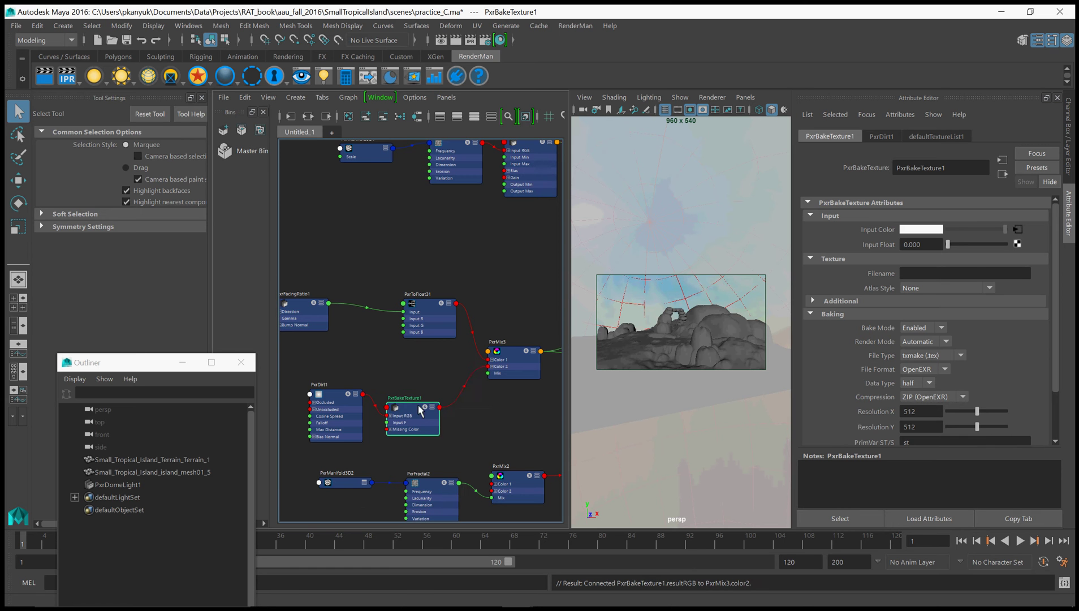
left_click_drag(419, 409, 415, 399)
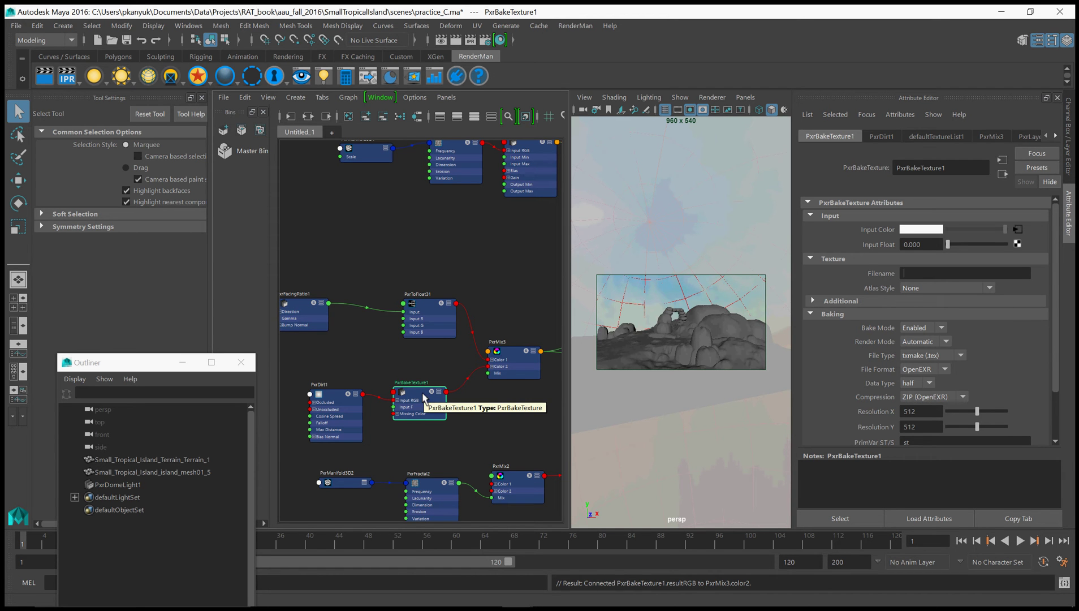
Trace the shading network from PxrMix3 through the layer mixers to the rock and ground surface materials.
middle_click_drag(464, 431, 423, 437, "alt")
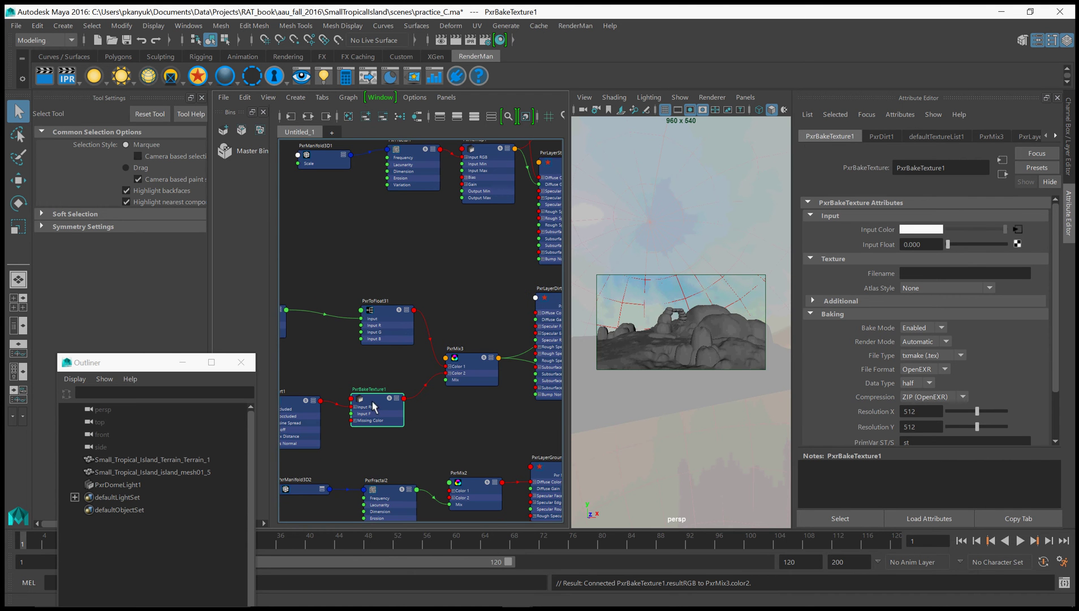
middle_click_drag(445, 410, 325, 428, "alt")
left_click(388, 367)
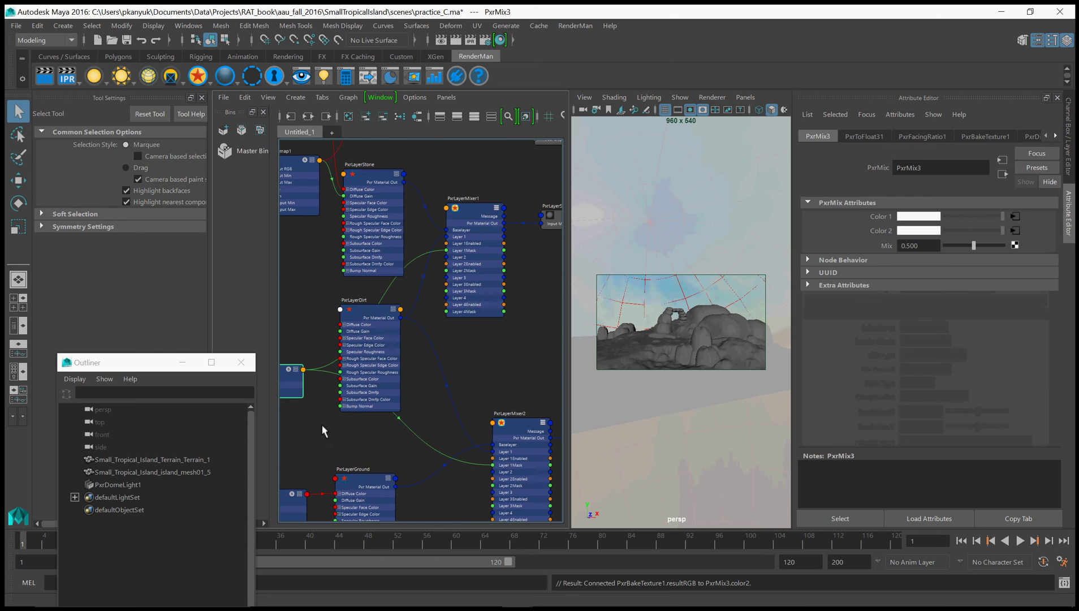
mouse_move(476, 368)
middle_mouse_down("alt")
mouse_move(378, 366)
mouse_move(470, 366)
middle_mouse_up("alt")
middle_click_drag(529, 293, 446, 296, "alt")
middle_click_drag(477, 336, 464, 295, "alt")
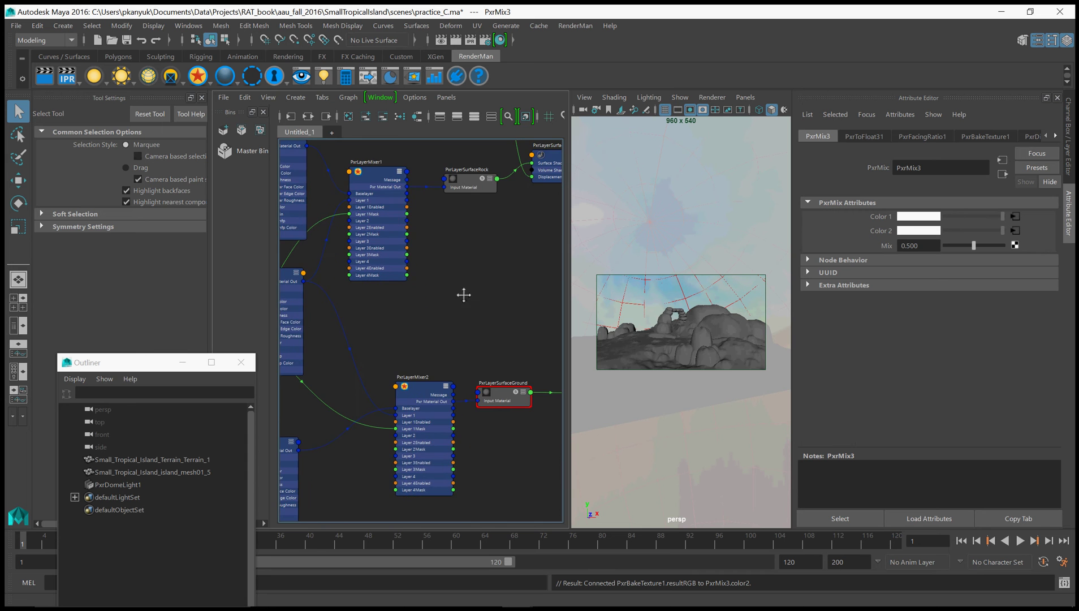
middle_click_drag(467, 346, 600, 327, "alt")
mouse_move(396, 376)
middle_mouse_down("alt")
mouse_move(532, 379)
mouse_move(454, 387)
mouse_move(467, 386)
middle_mouse_up("alt")
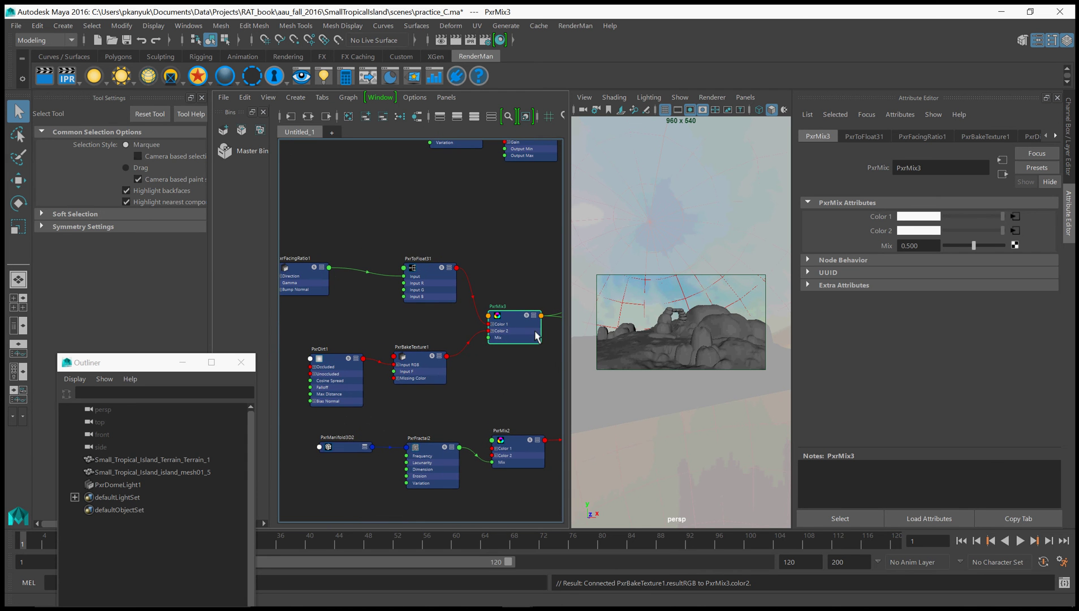
Switch to tips.txt in Notepad and copy the bake texture path ${RMSPROJ}/renderman/<identifier:name>_occ.tex for PxrBakeTexture1.
left_click(411, 360)
left_click(956, 274)
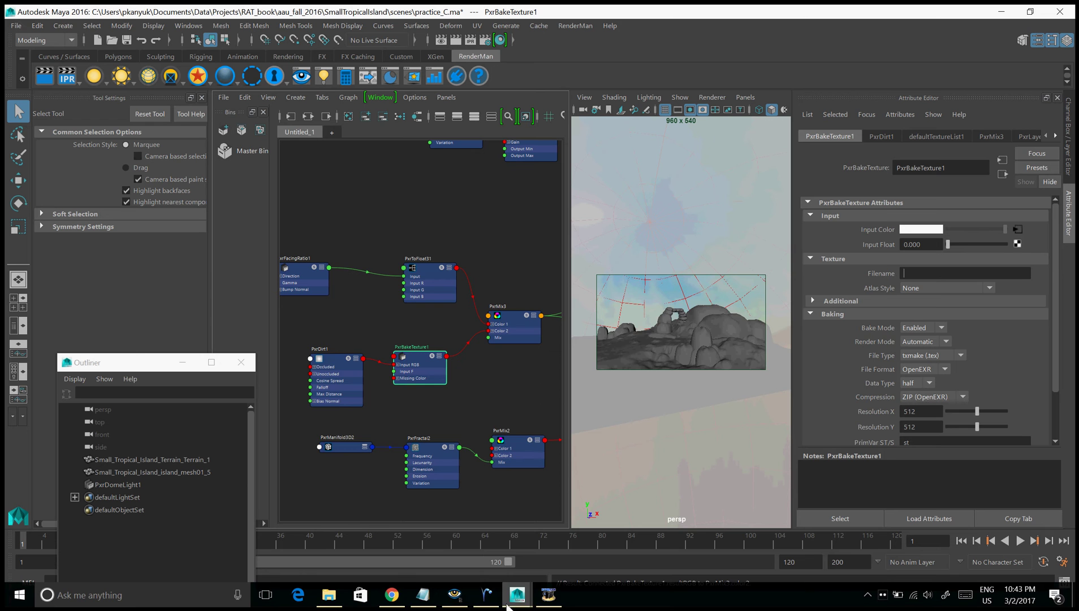
left_click(423, 594)
double_click(368, 251)
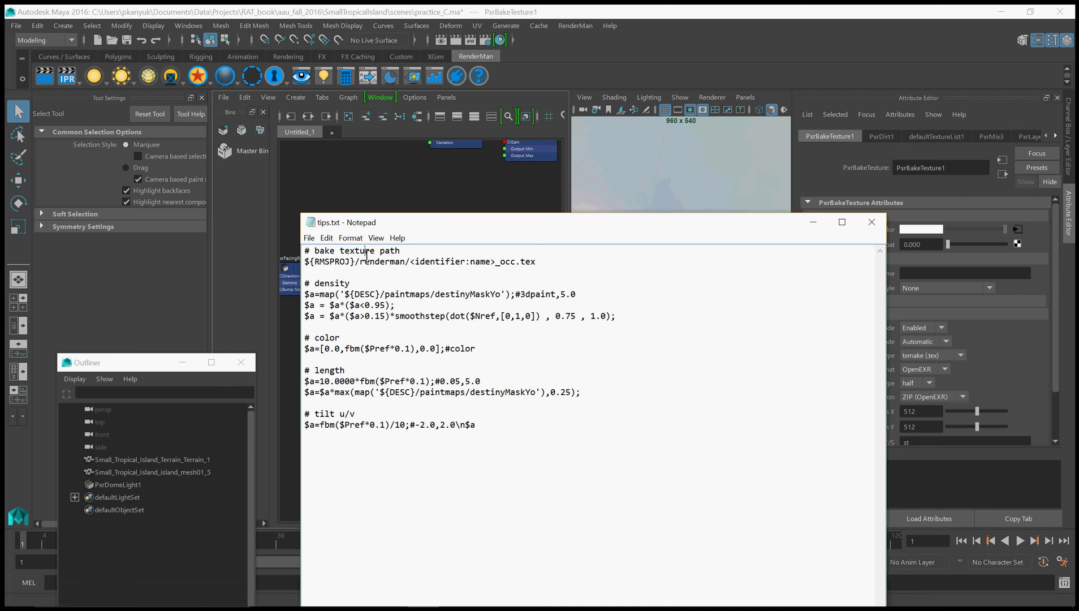
left_click(368, 251)
left_click(410, 261)
left_click_drag(496, 262, 417, 264)
left_click(416, 263)
left_click_drag(544, 265, 294, 264)
left_click(380, 264)
left_click(394, 266)
left_click_drag(544, 262, 277, 264)
key("ctrl+c")
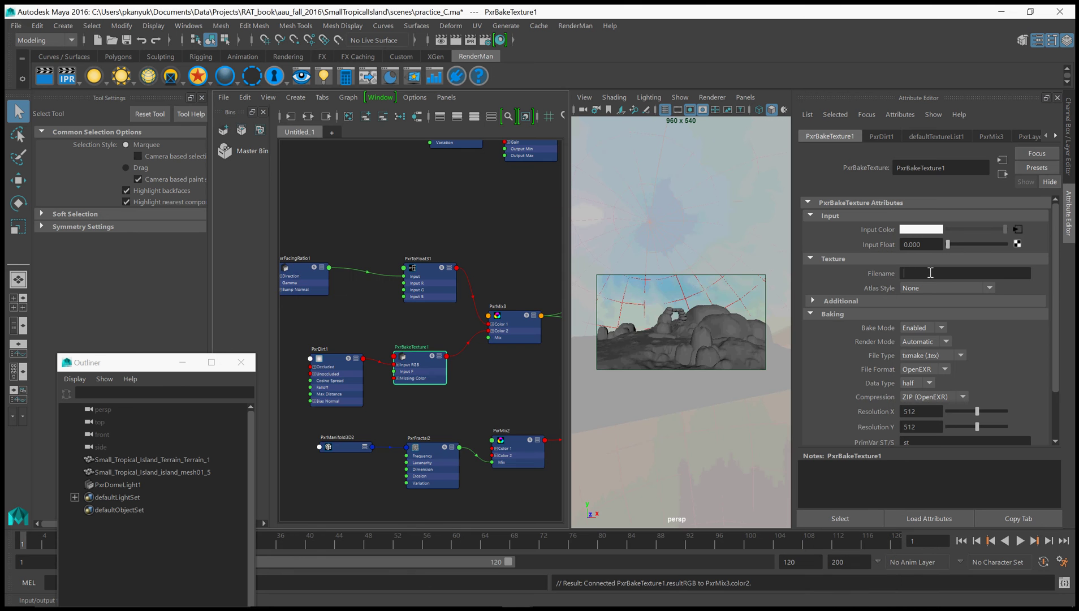
Return to Maya and set PxrBakeTexture1's filename to the copied path ${RMSPROJ}/renderman/<identifier:name>_occ.tex.
left_click(929, 273)
key("ctrl+v")
key("Left")
key("Left")
key("Left")
type("C")
key("BackSpace")
key("Right")
key("Right")
key("Right")
left_click(530, 370)
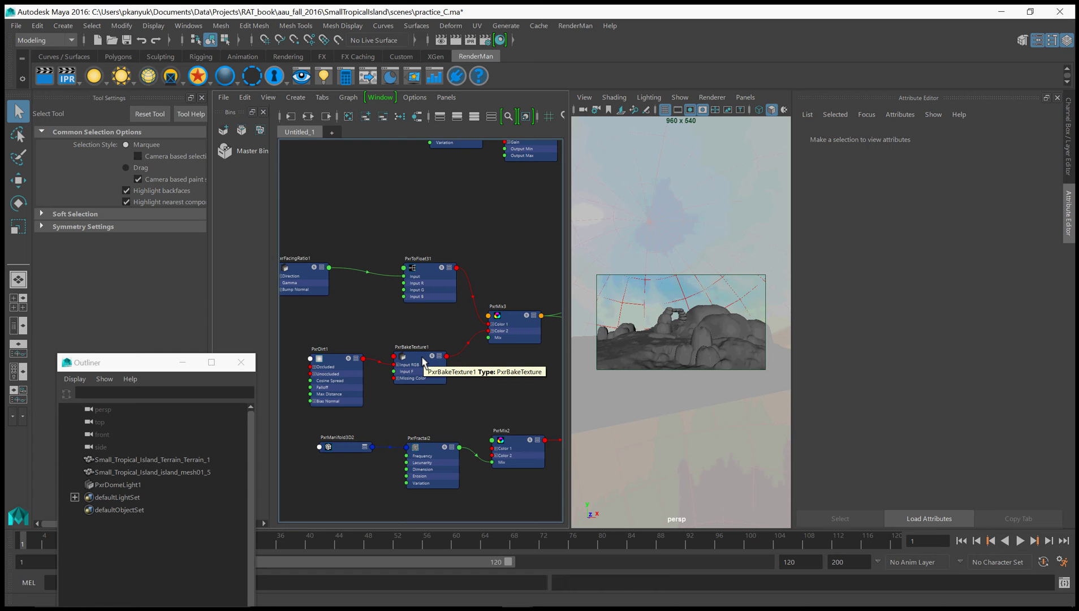
Examine the UV layout of the terrain mesh in the UV Editor.
left_click(626, 351)
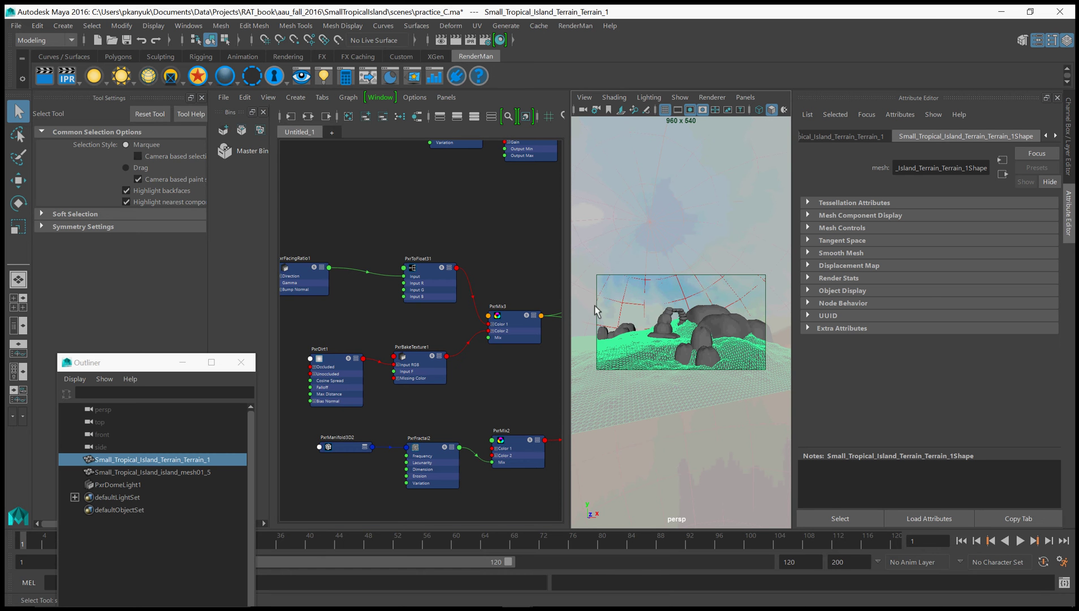
left_click(188, 26)
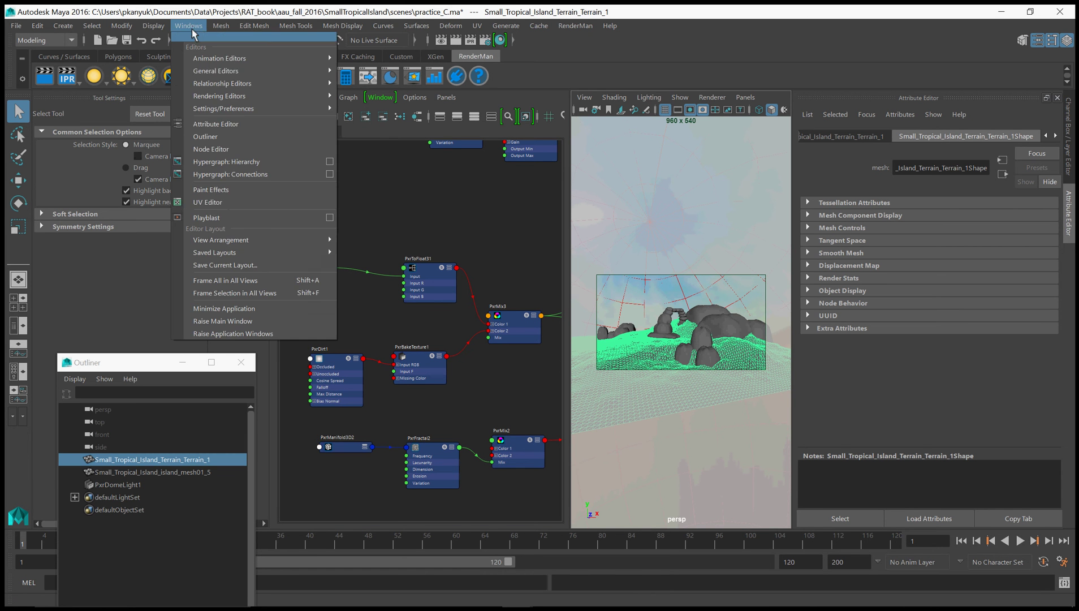
left_click(212, 202)
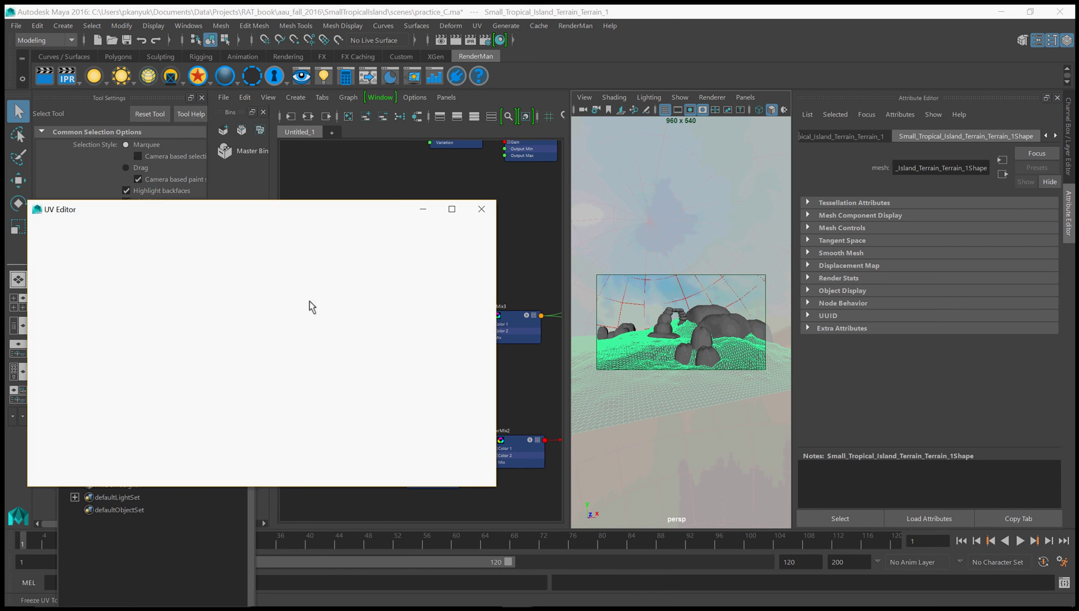
key("f")
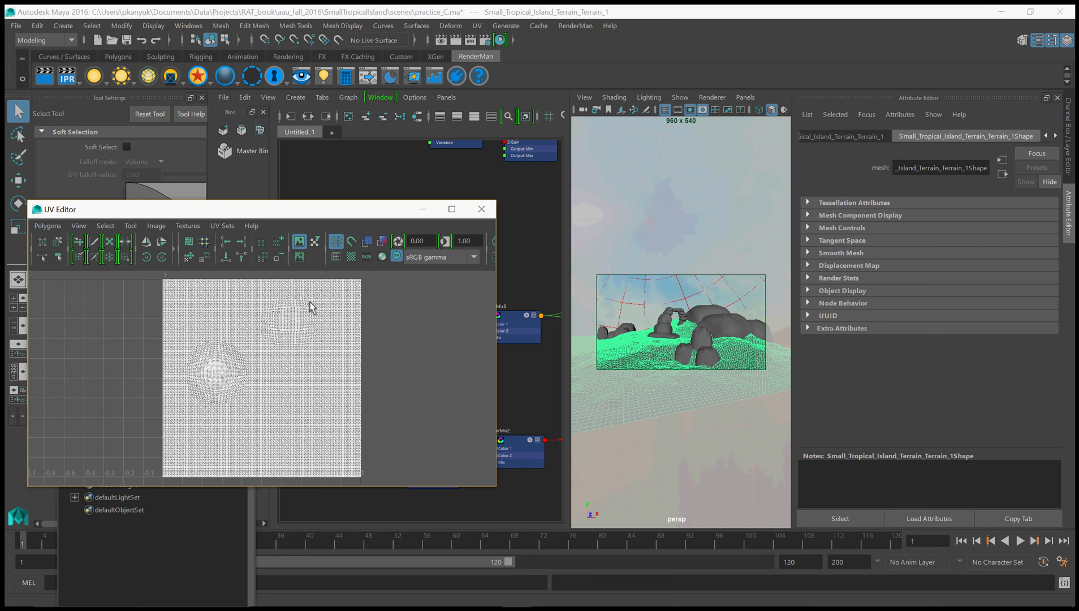
scroll(310, 302, "up", 3)
scroll(304, 299, "down", 3)
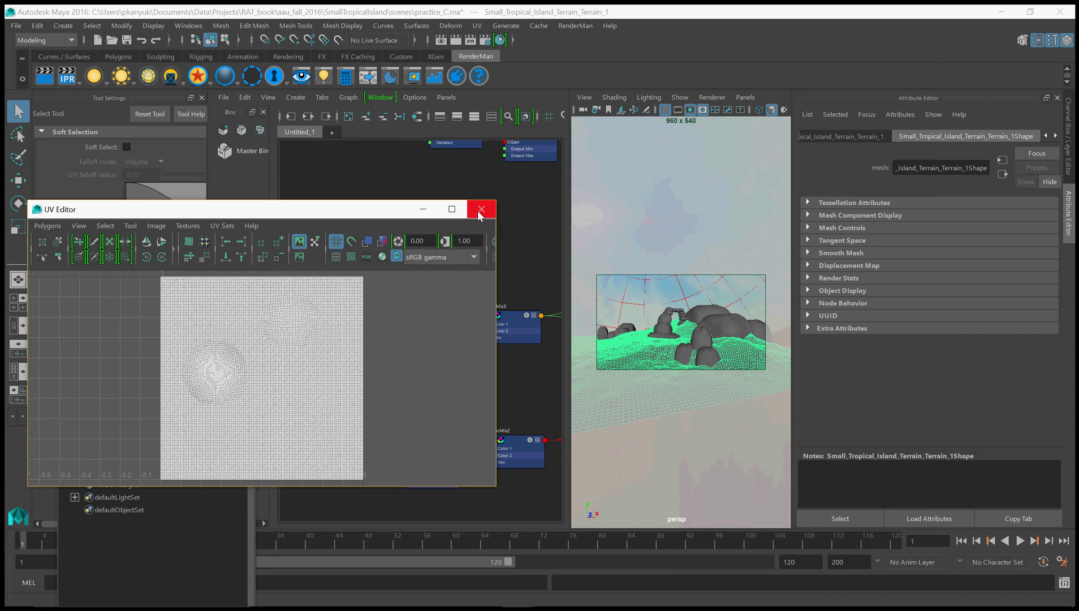
Apply an Automatic UV projection to the island rock mesh, close the UV Editor and clear the selection.
left_click(663, 326)
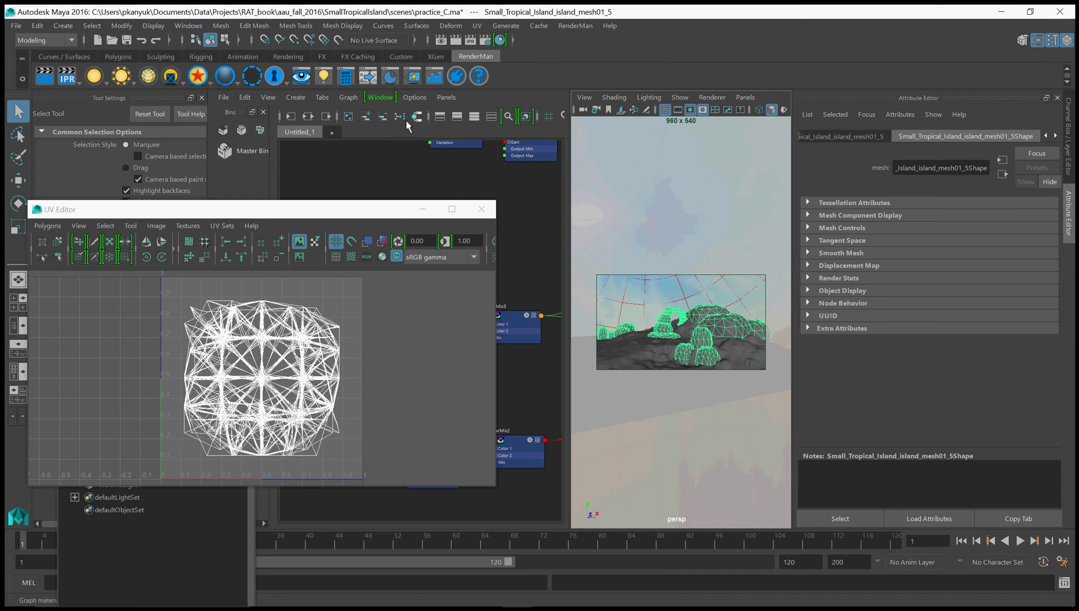
left_click(476, 26)
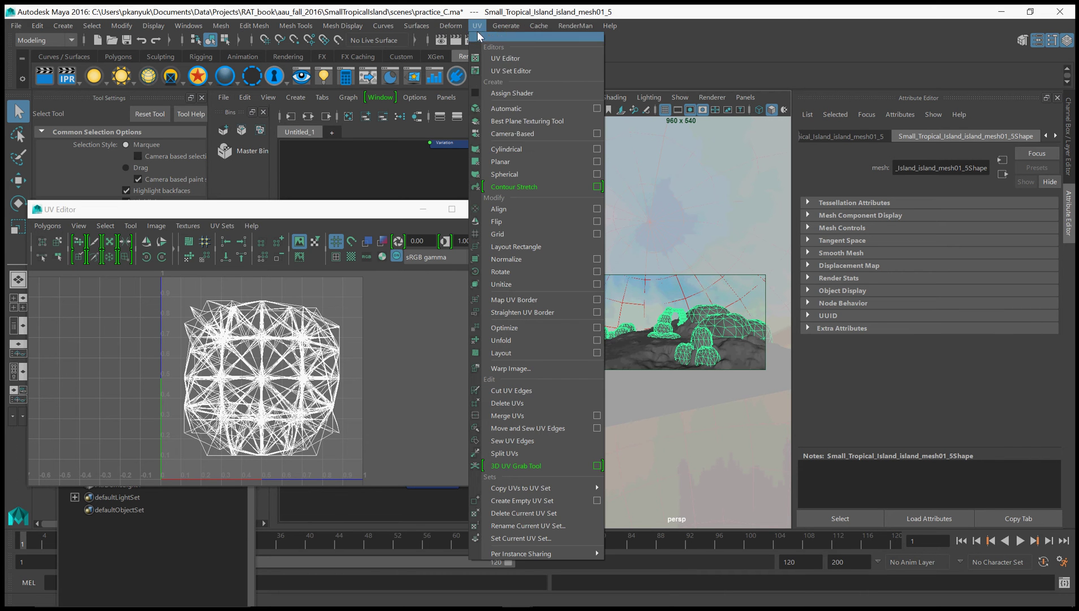
left_click(509, 119)
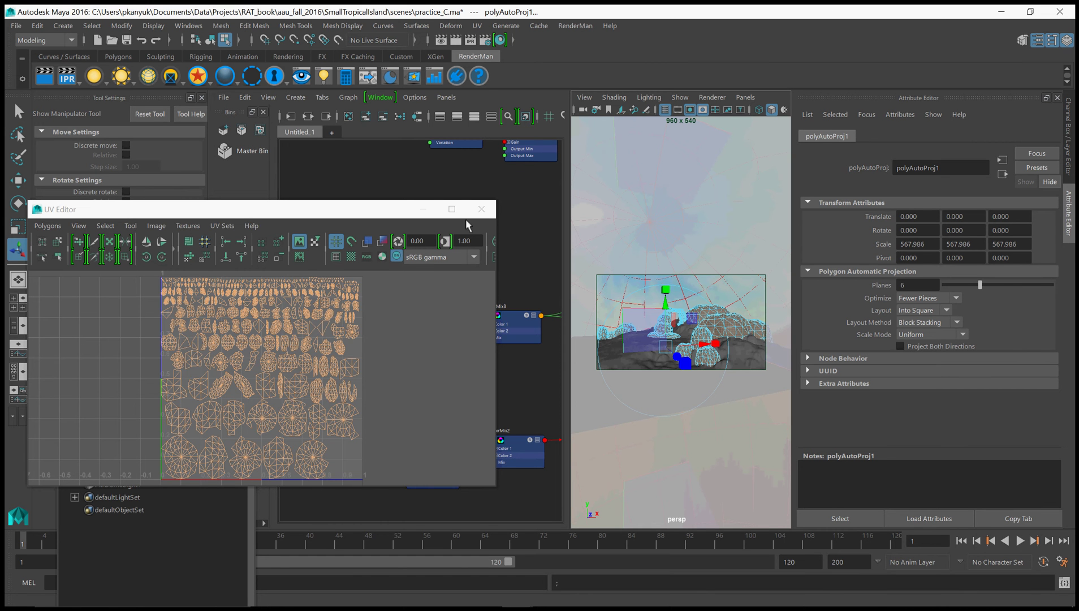
left_click(481, 210)
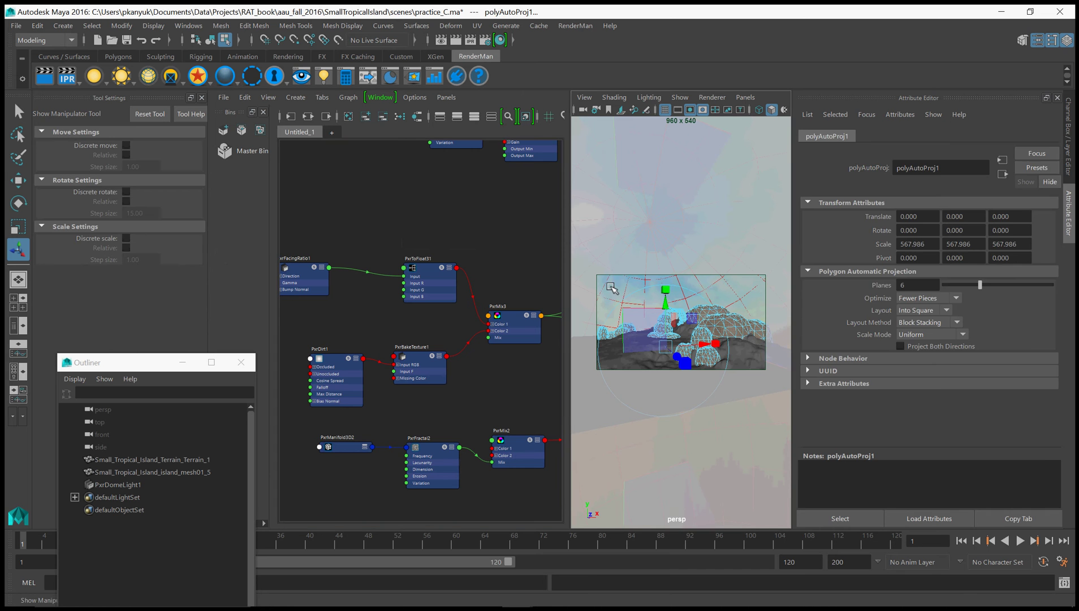
left_click(611, 289)
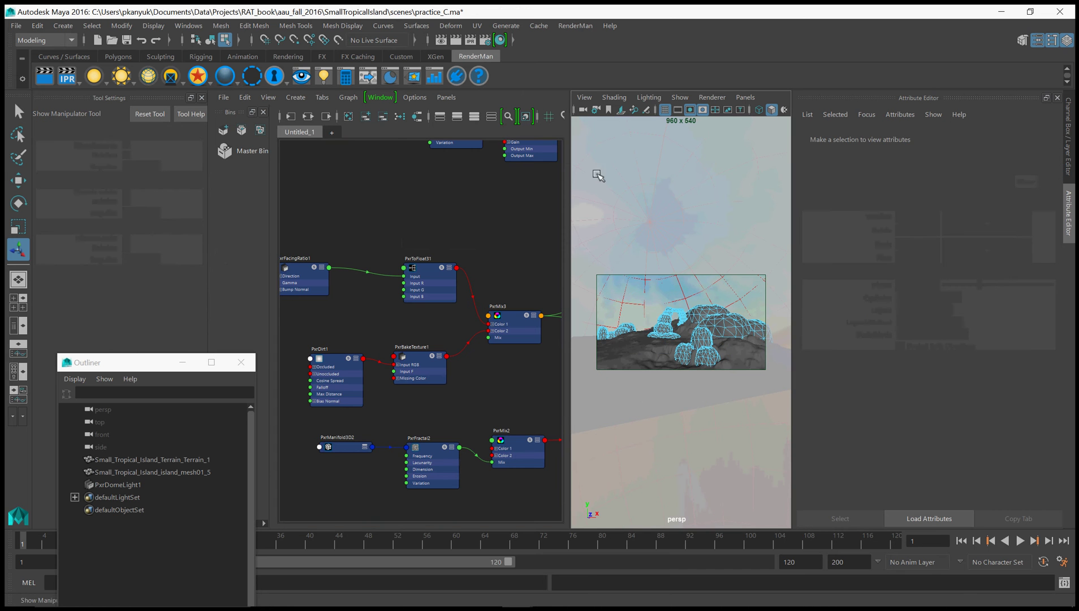
Switch to object selection, start a RenderMan bake render of the scene and show the new job's commands in LocalQueue.
left_click(210, 39)
left_click(580, 26)
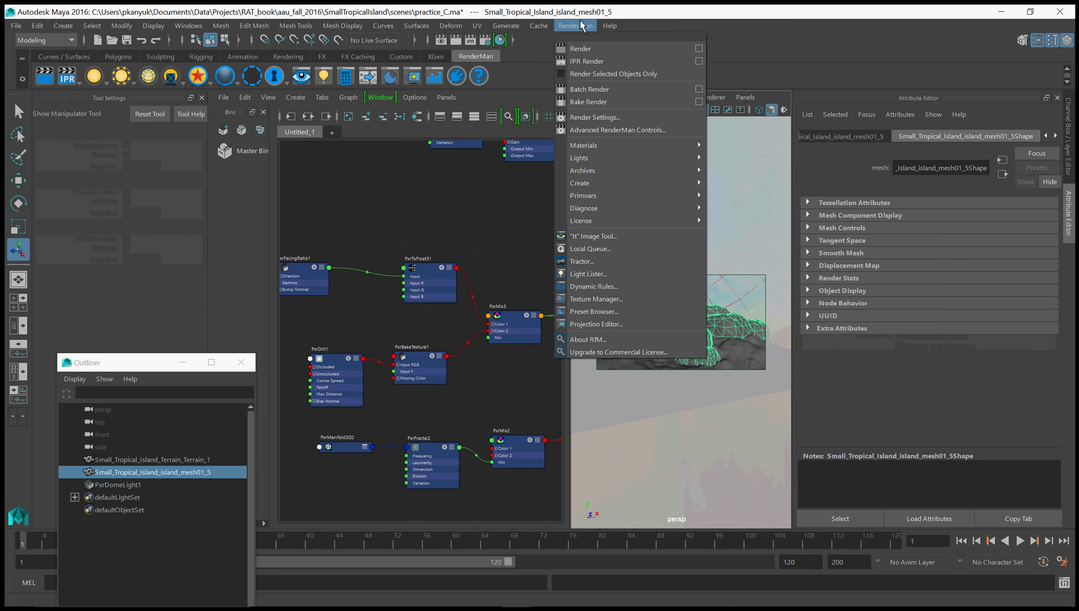
left_click(587, 102)
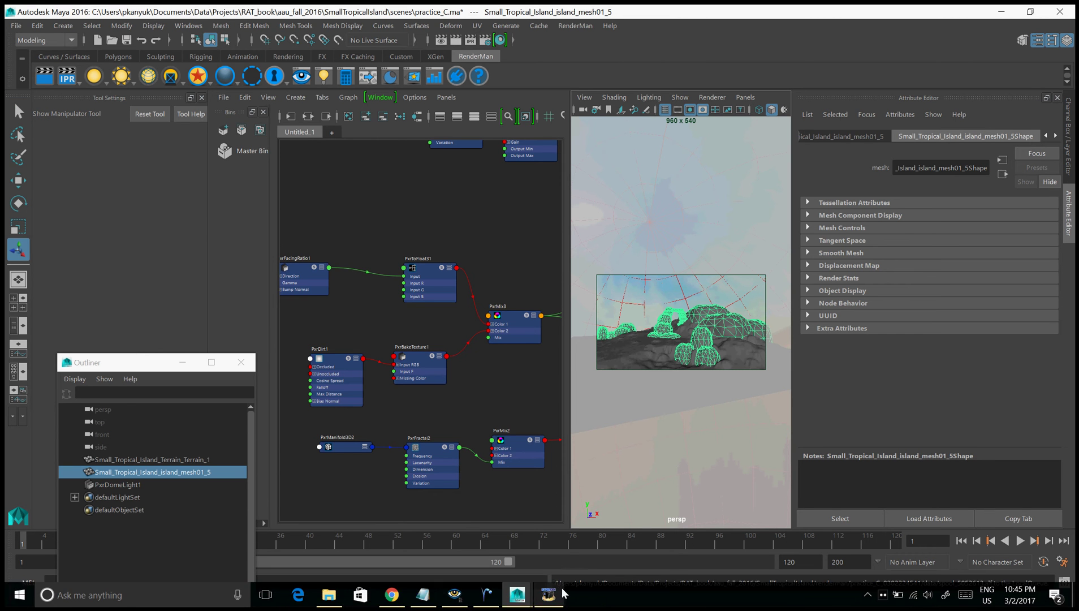
left_click(486, 599)
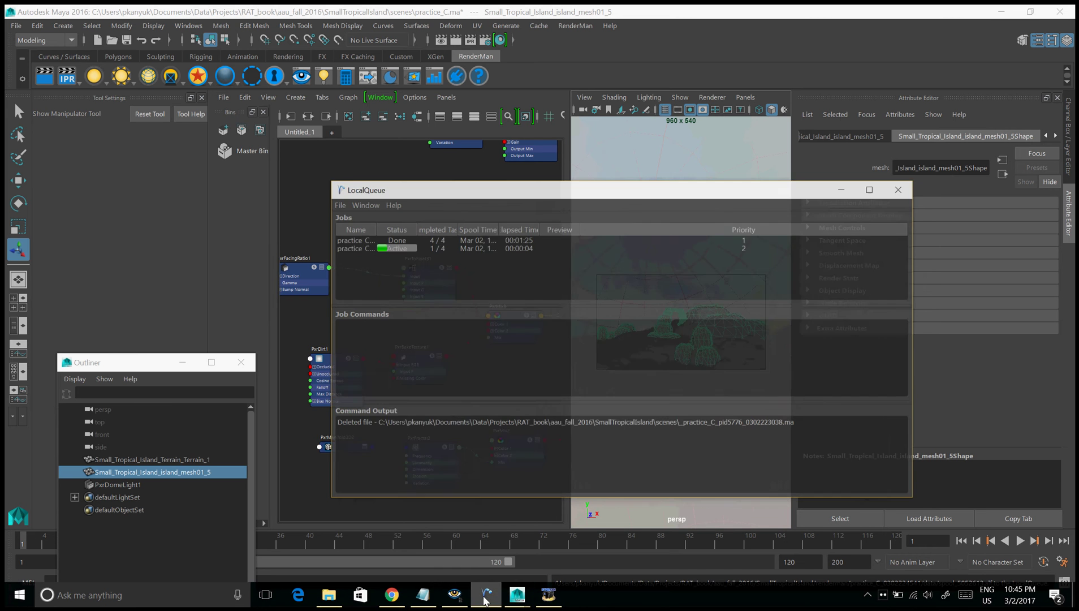
left_click(361, 234)
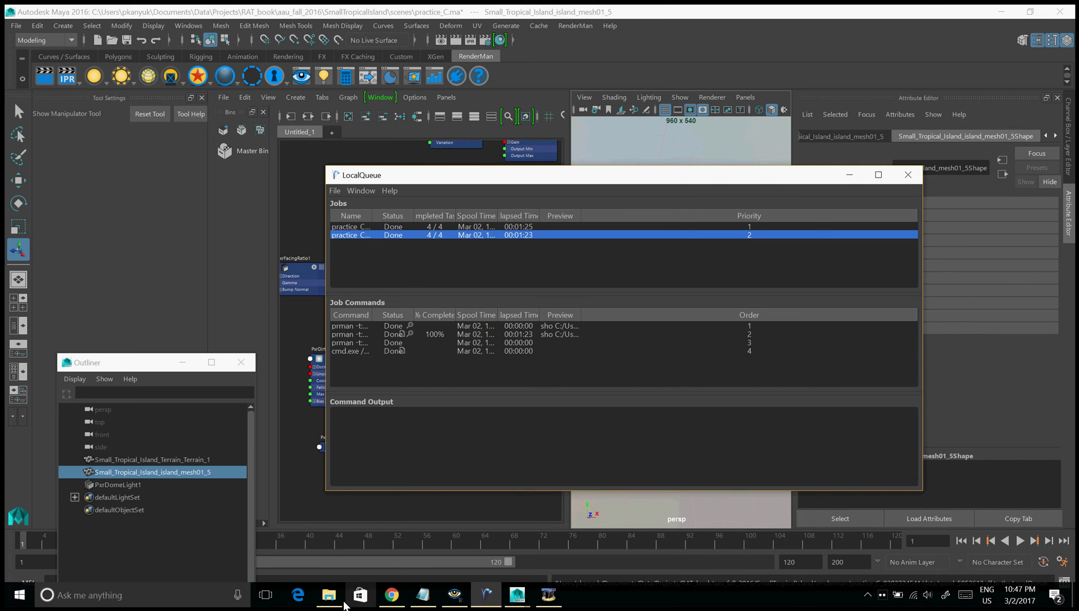
From the renderman project folder, load the baked Terrain_1Shape_occC.tex and island_mesh01_5Shape_occC.tex textures into the "it" image viewer.
left_click(327, 602)
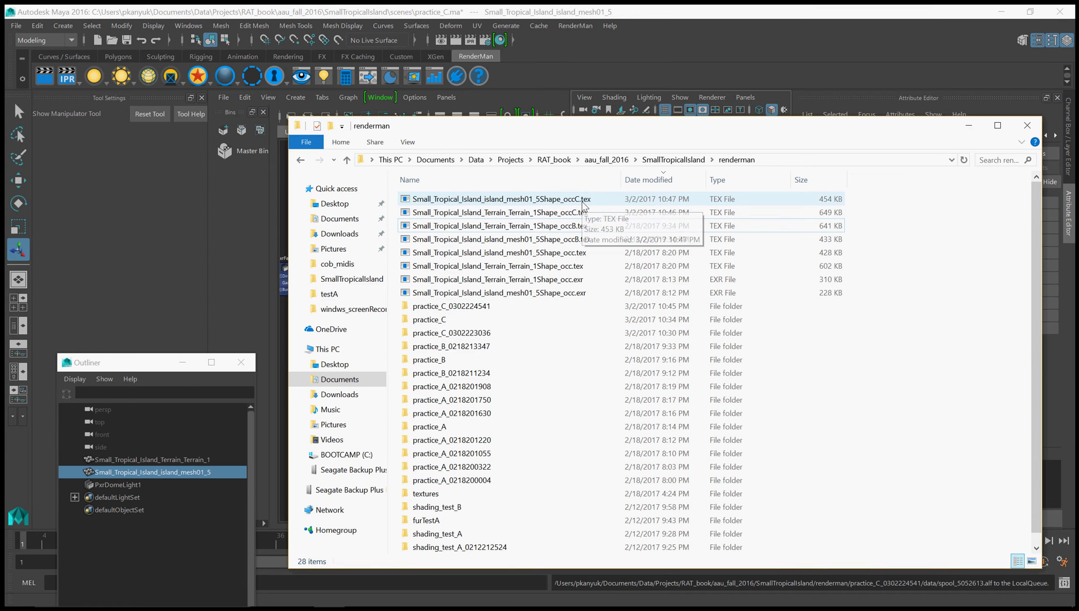
left_click(551, 199)
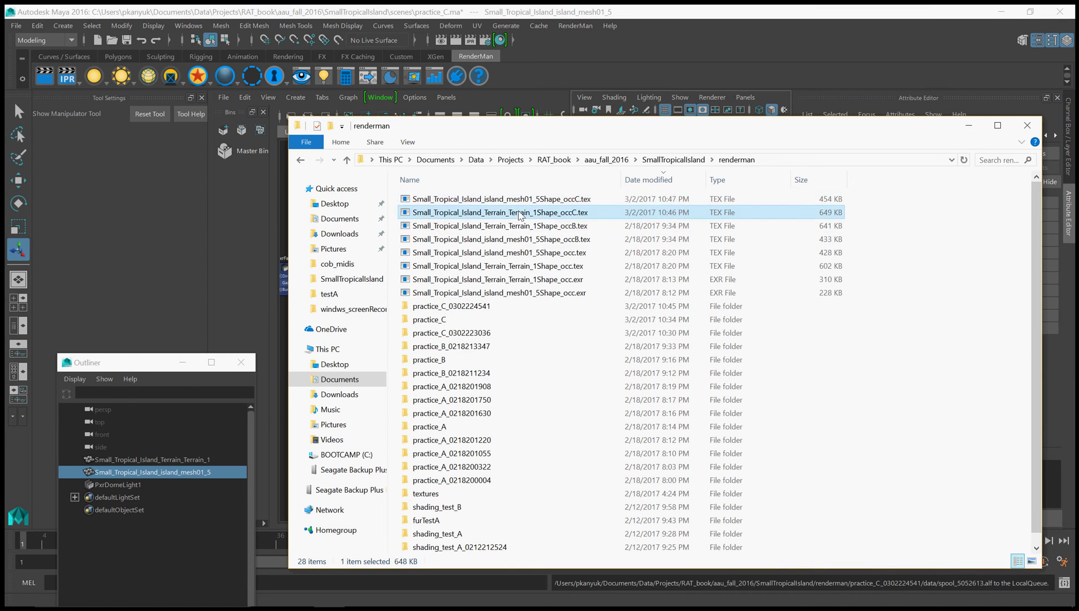
left_click(530, 214)
mouse_move(479, 606)
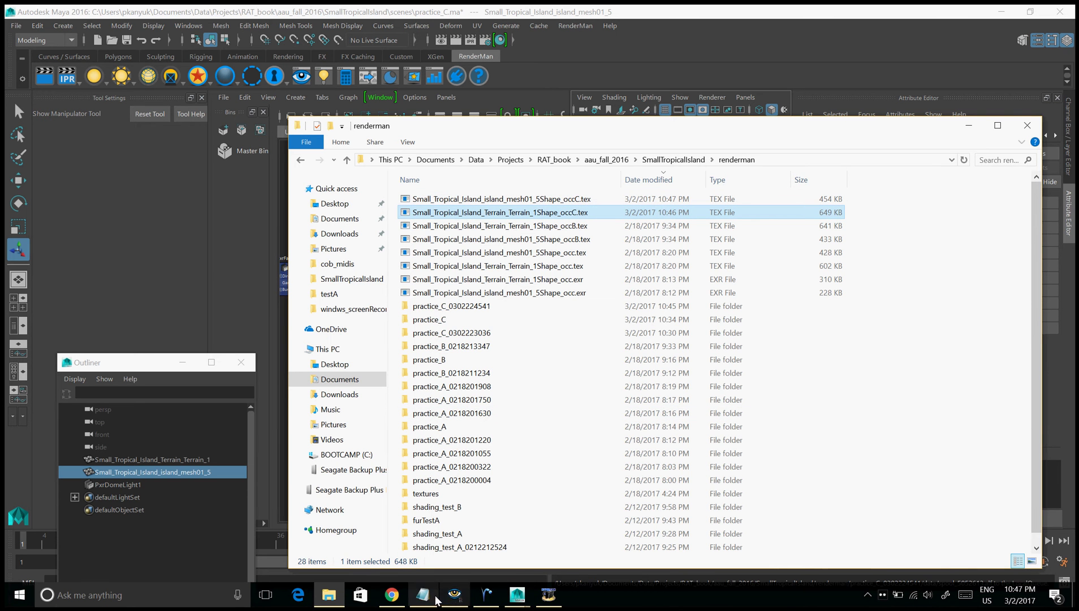
left_click(455, 594)
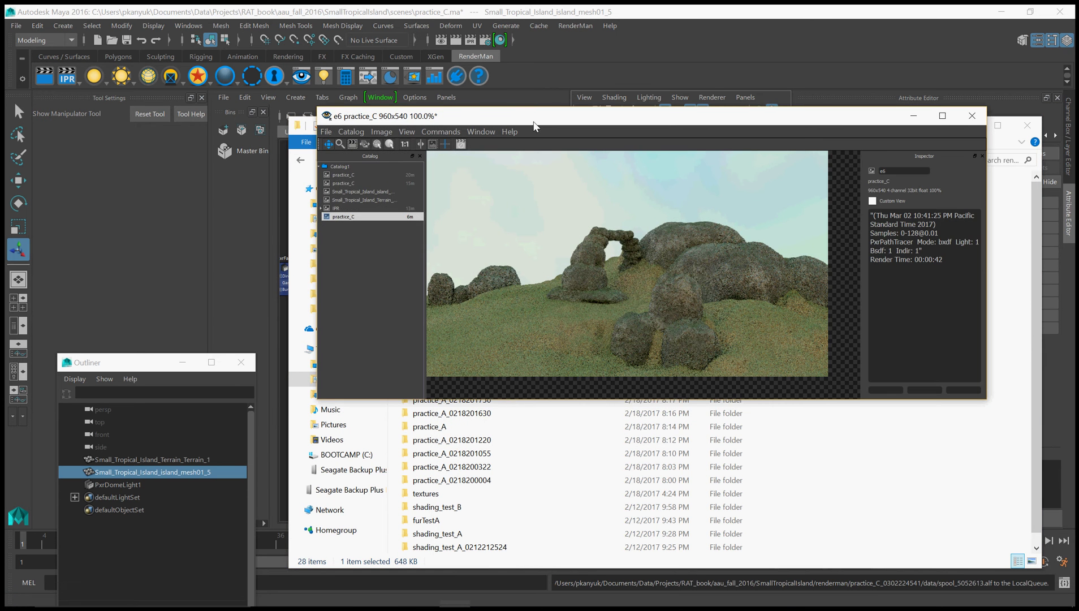
left_click_drag(533, 121, 331, 271)
left_click_drag(461, 216, 334, 421)
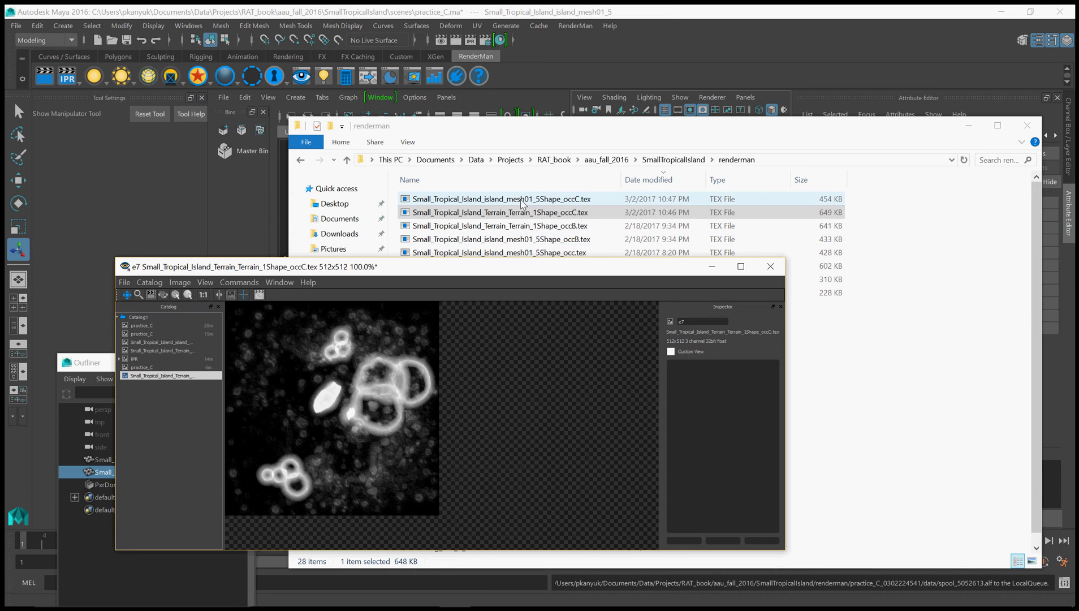
left_click_drag(519, 203, 365, 398)
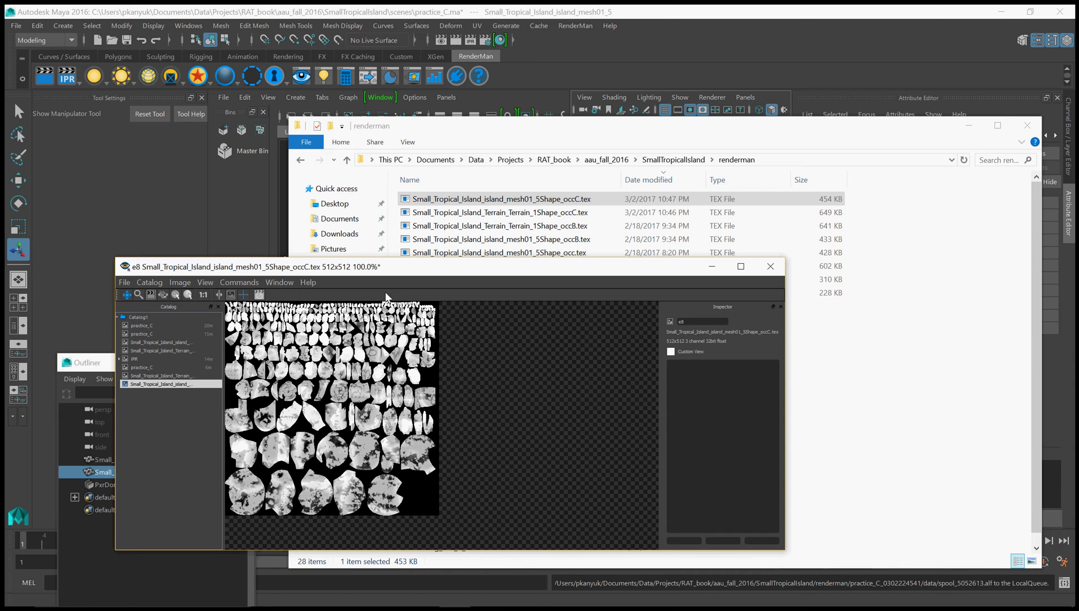
Return to Maya, minimize the image viewer and disable displacement on the PxrDisplace1 node.
left_click(231, 232)
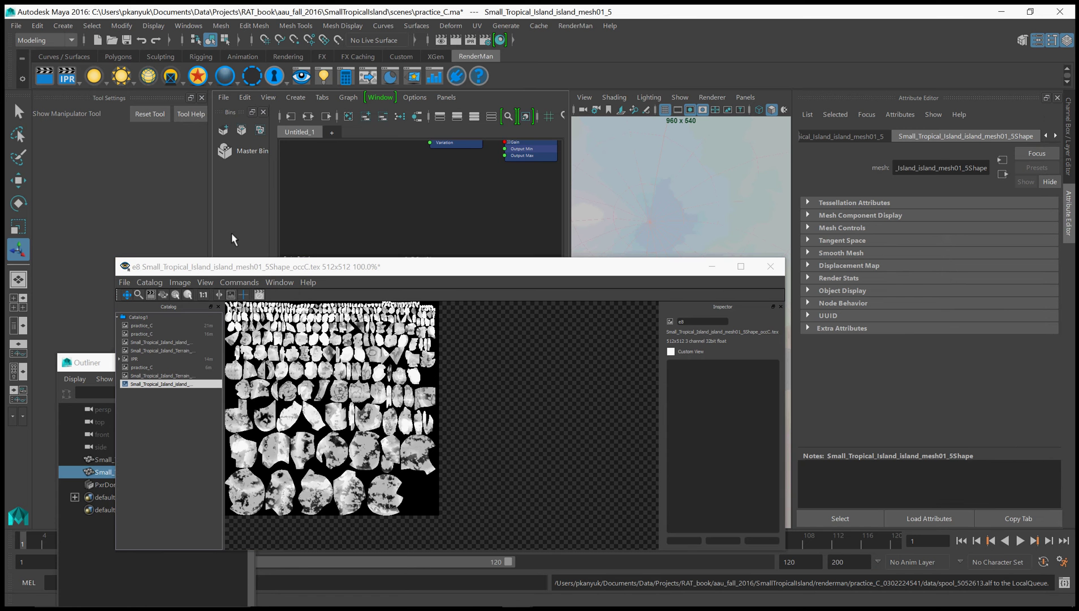
scroll(457, 238, "down", 3)
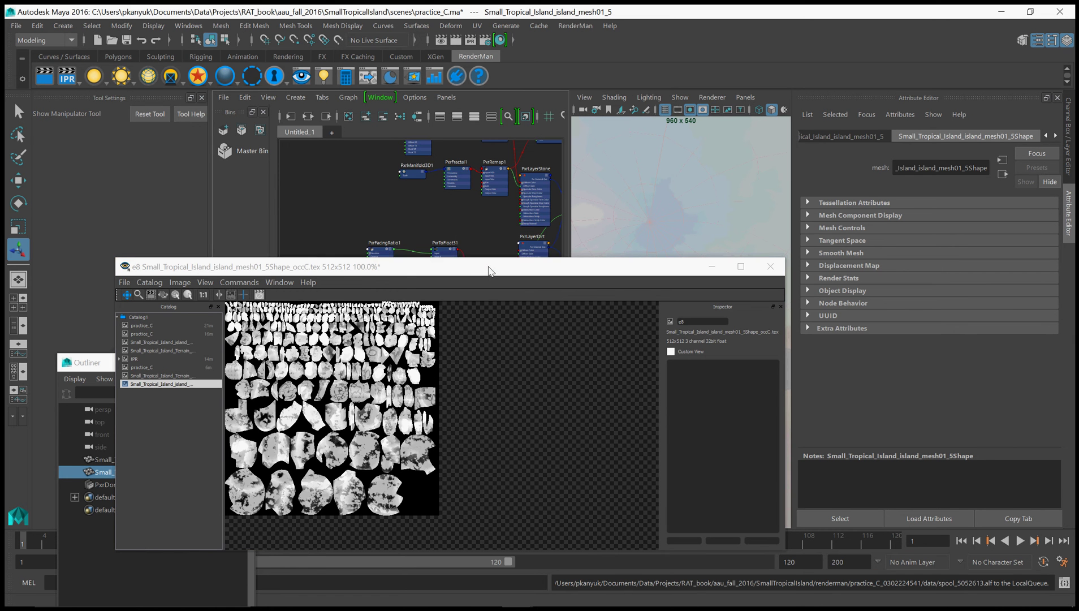
mouse_move(490, 268)
left_mouse_down()
mouse_move(495, 282)
mouse_move(495, 273)
left_mouse_up()
left_click(716, 274)
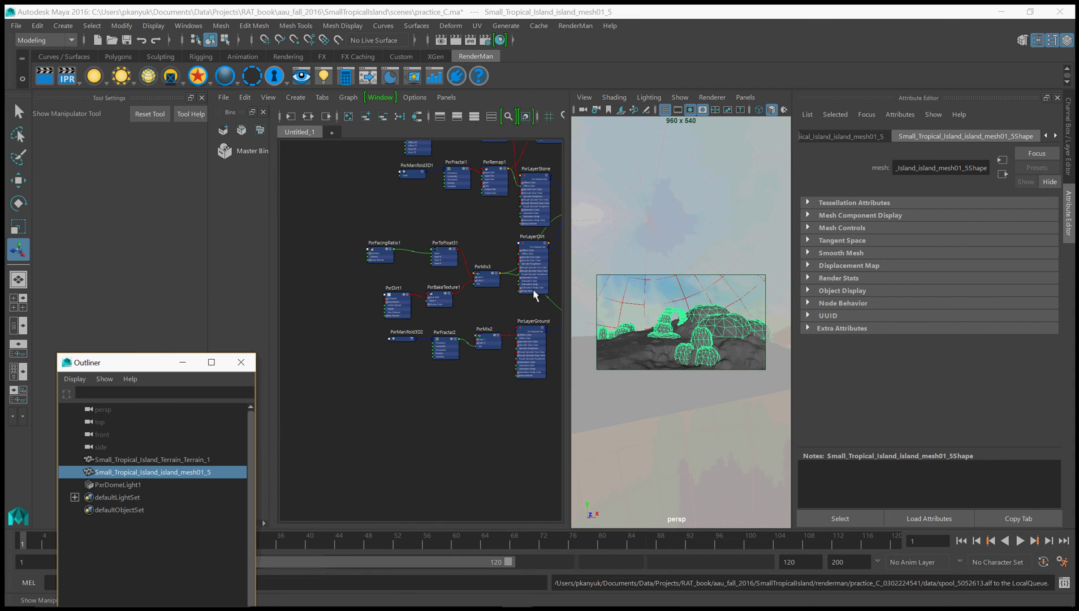
middle_click_drag(499, 223, 366, 370, "alt")
scroll(471, 343, "up", 5)
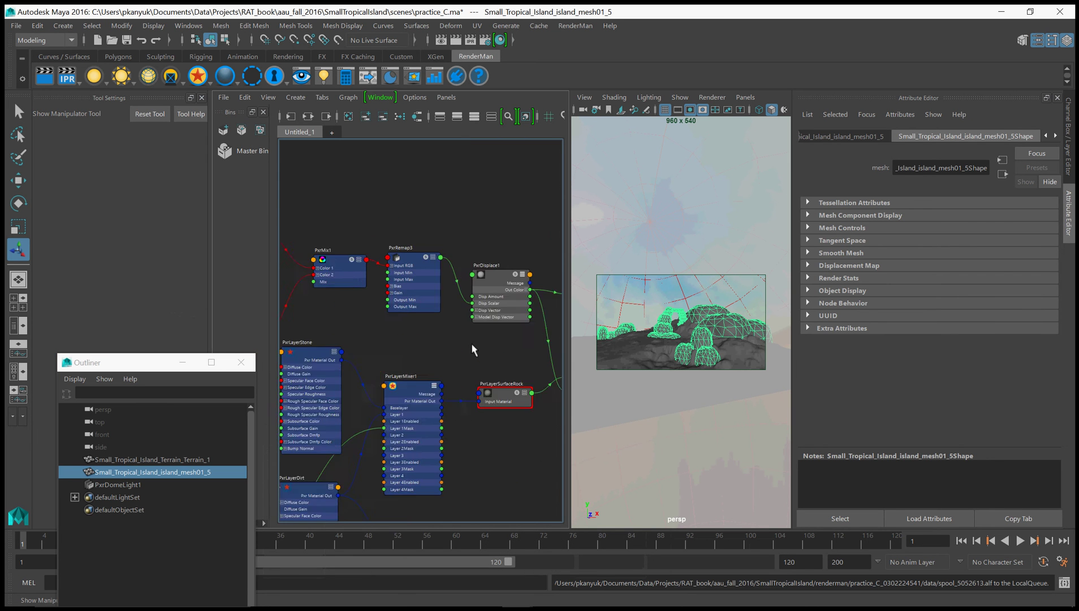
left_click(499, 246)
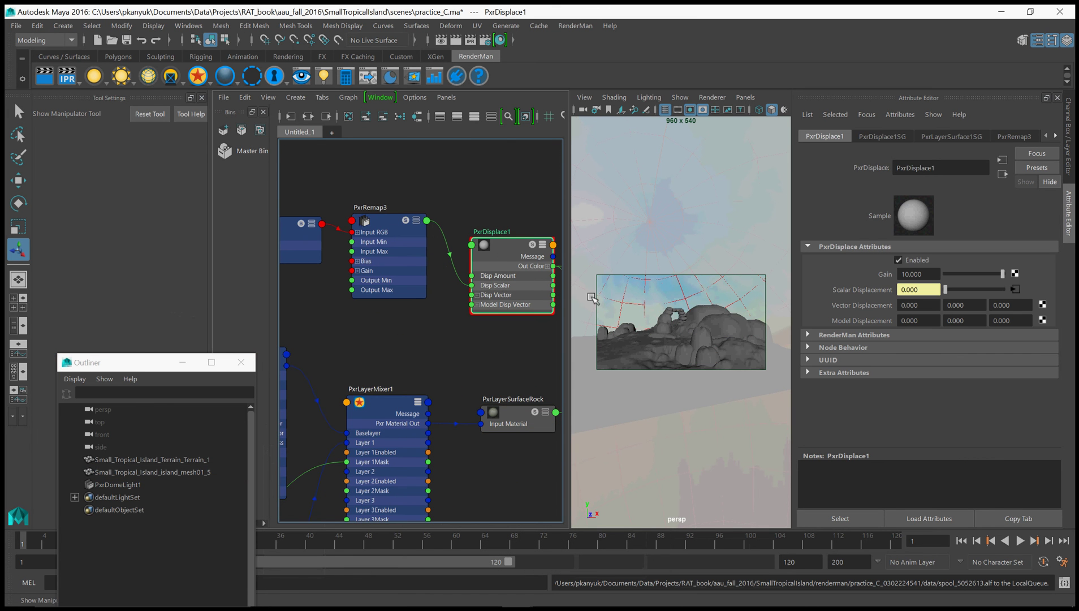
left_click(898, 260)
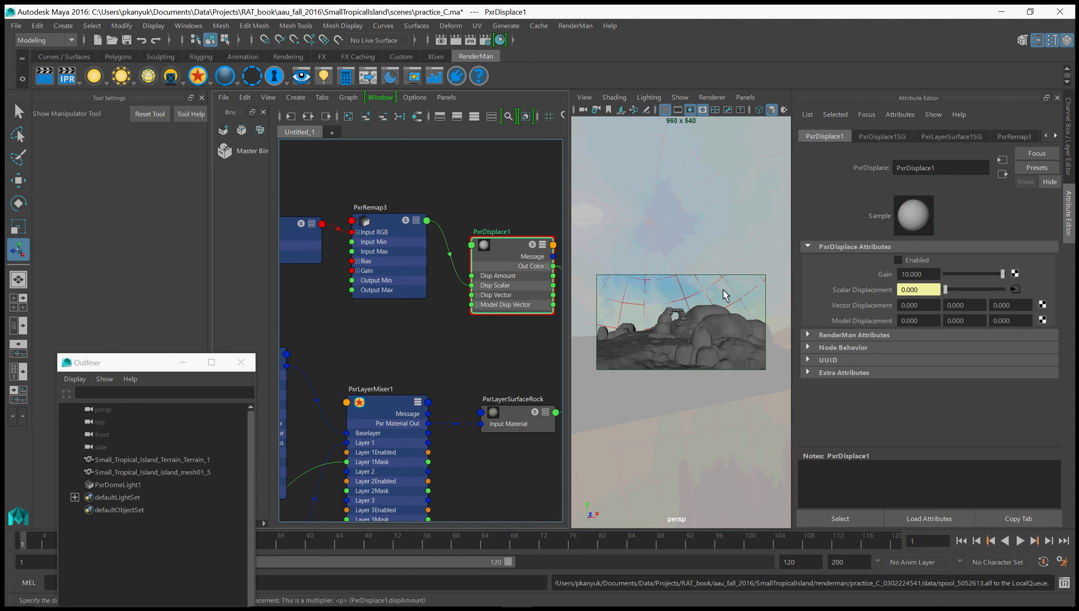
Bake the scene again with displacement off and show the third job's commands in LocalQueue.
left_click(560, 28)
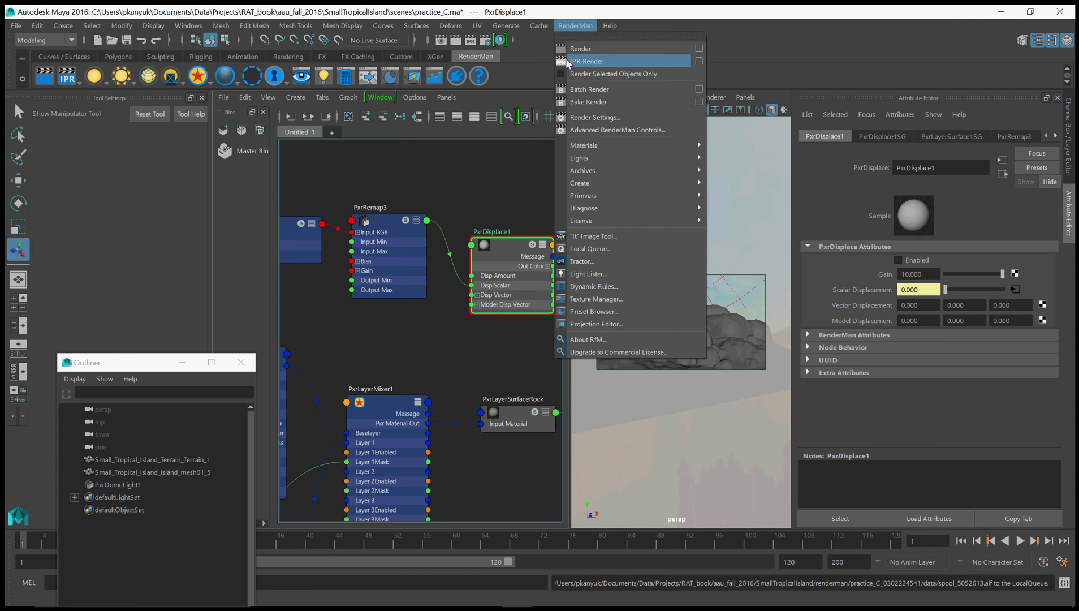
left_click(576, 104)
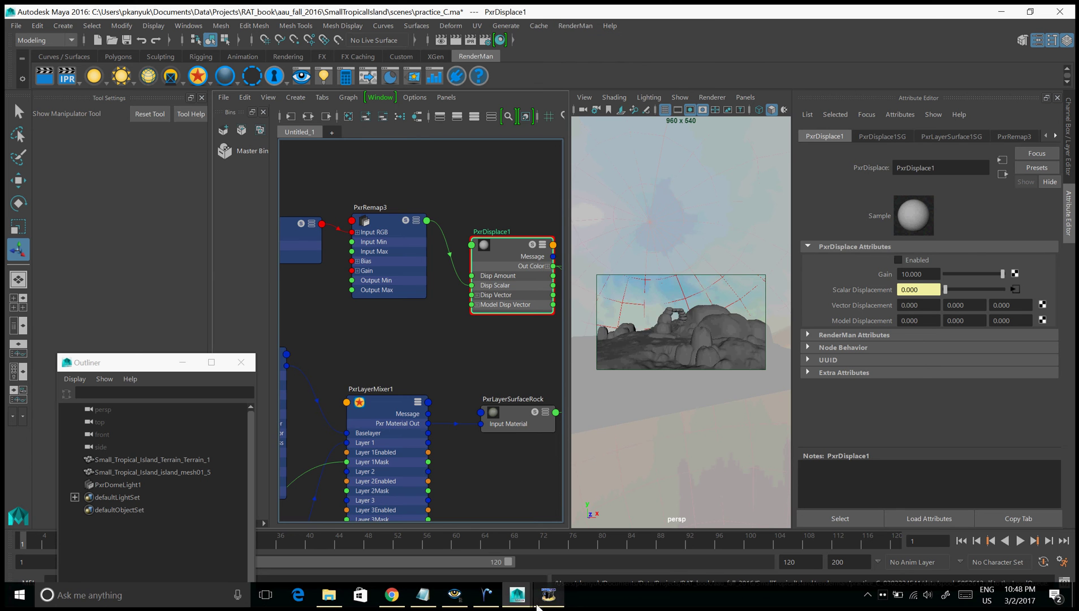
left_click(487, 595)
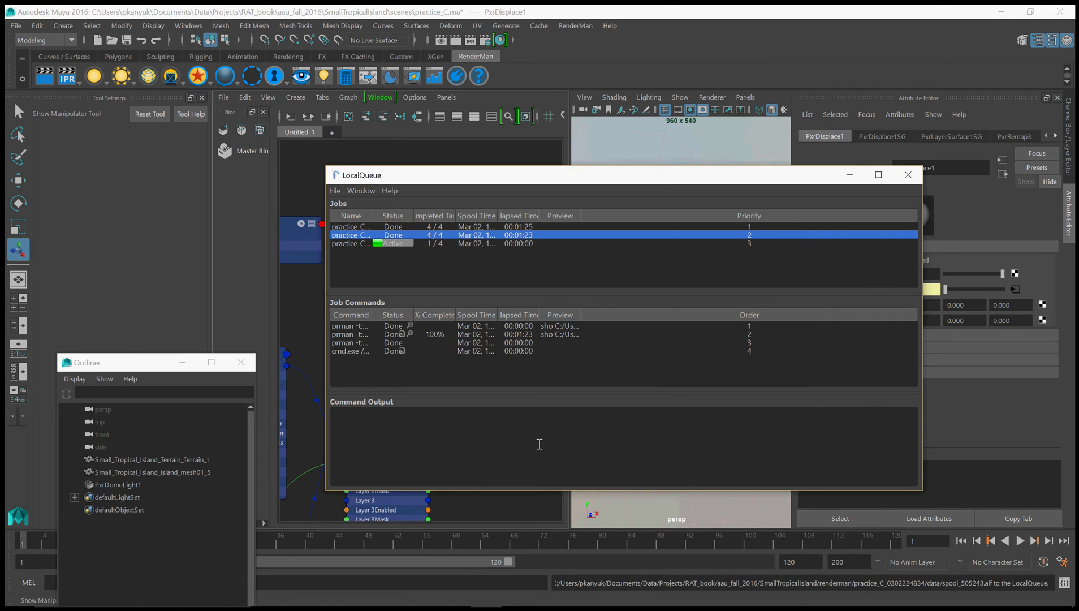
left_click(393, 243)
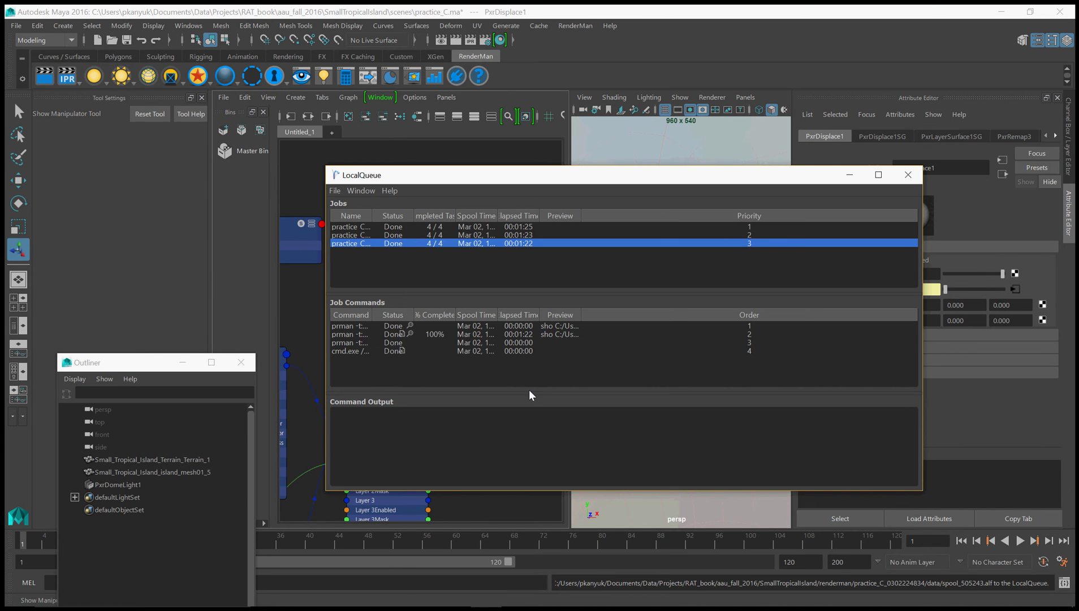
Load the re-baked Small_Tropical_Island_island_mesh01_5Shape_occC.tex from the renderman folder into the "it" image viewer.
left_click(330, 598)
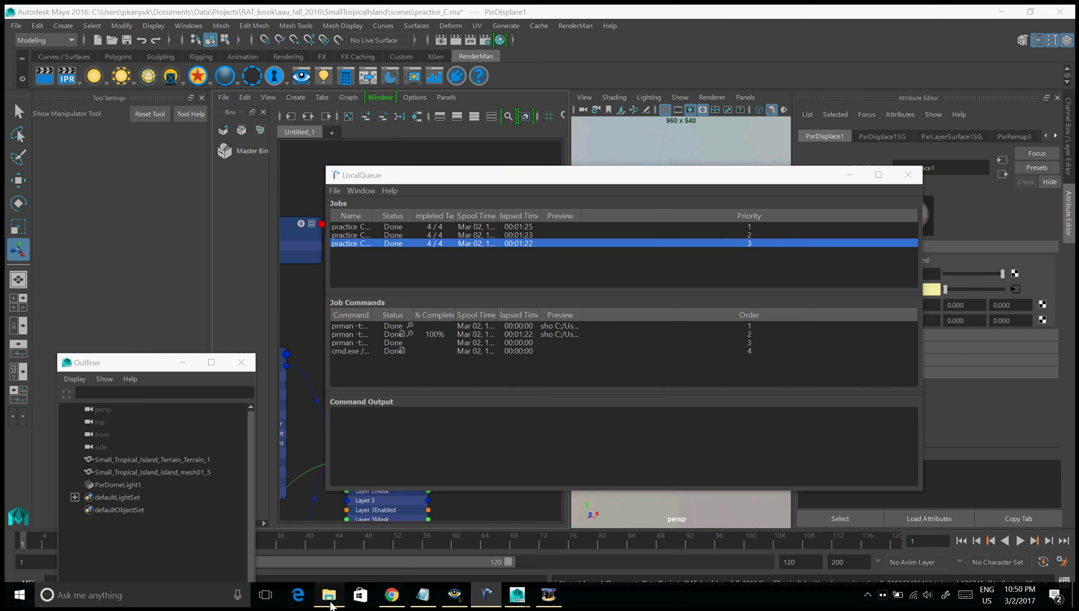
left_click(459, 593)
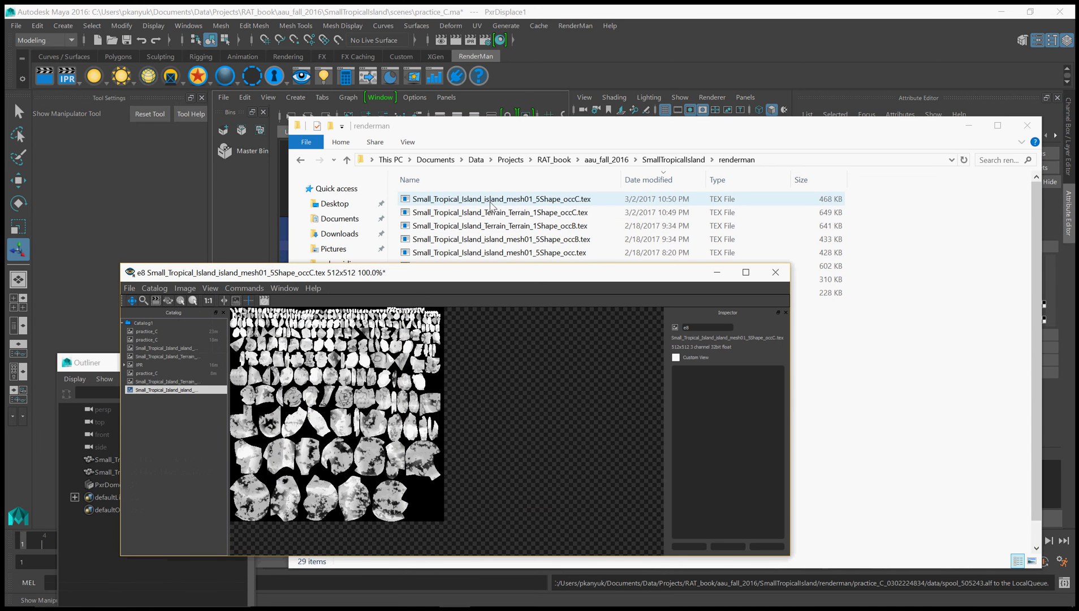
double_click(495, 199)
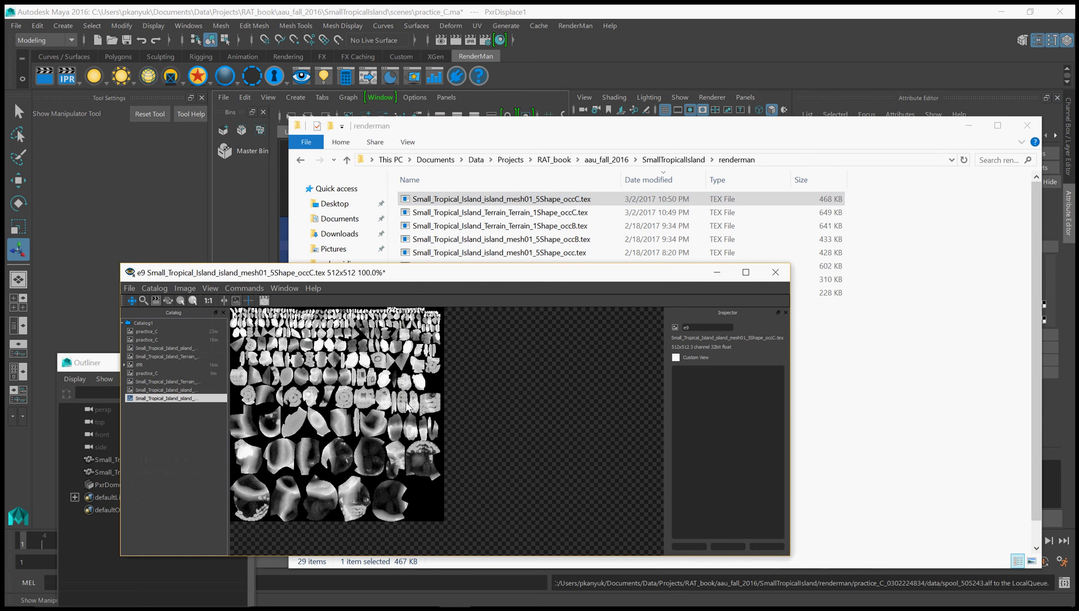
Compare the island mesh occlusion bakes made with and without displacement, and view the terrain bake, in the image catalog.
left_click(193, 389)
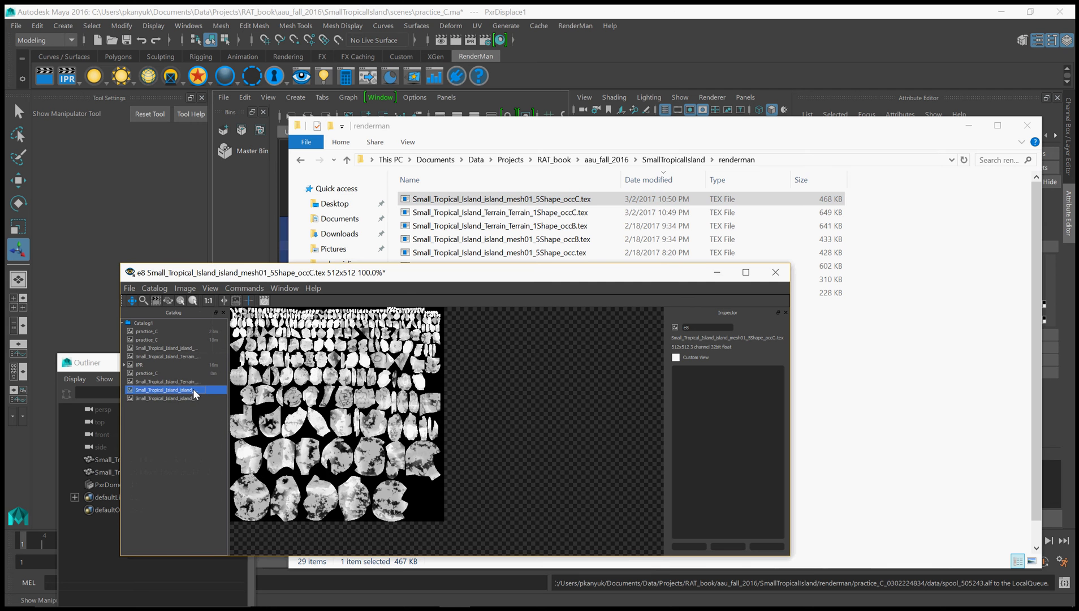
key("Down")
key("Up")
key("Down")
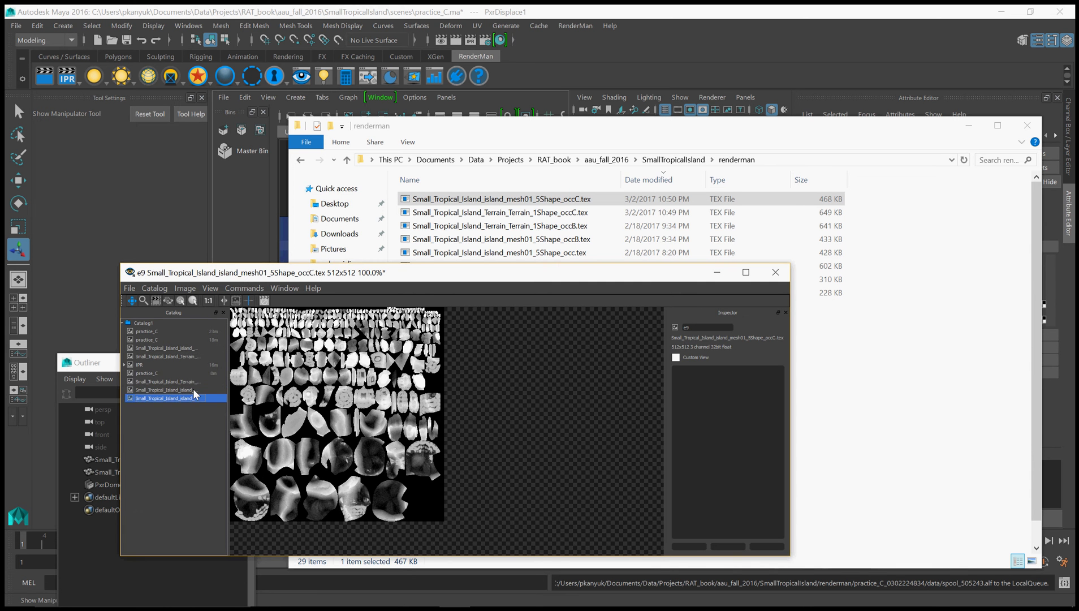
key("Up")
key("Down")
left_click(190, 381)
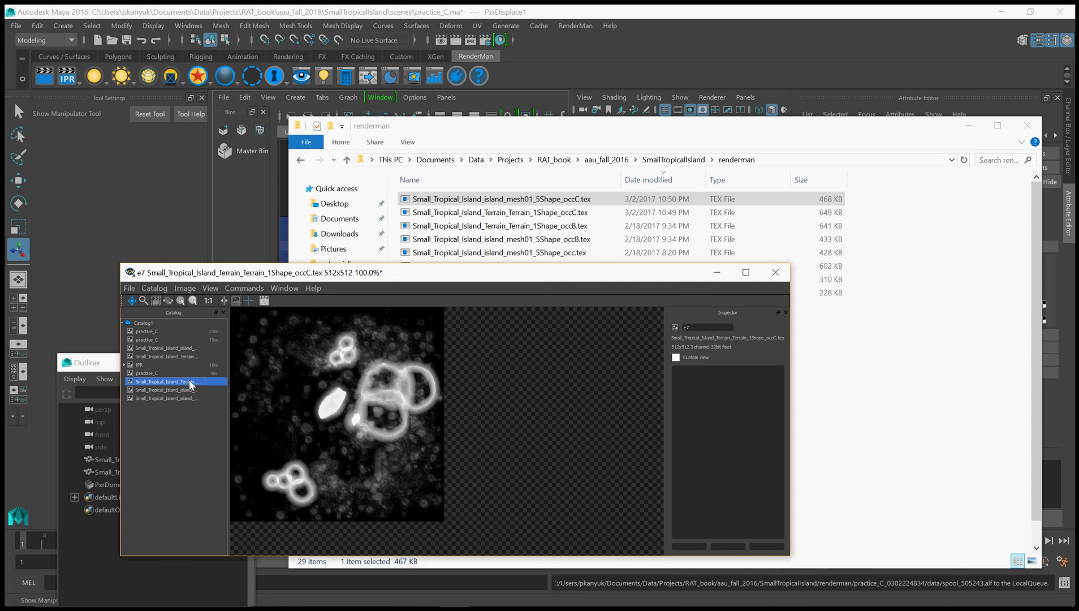
left_click(185, 399)
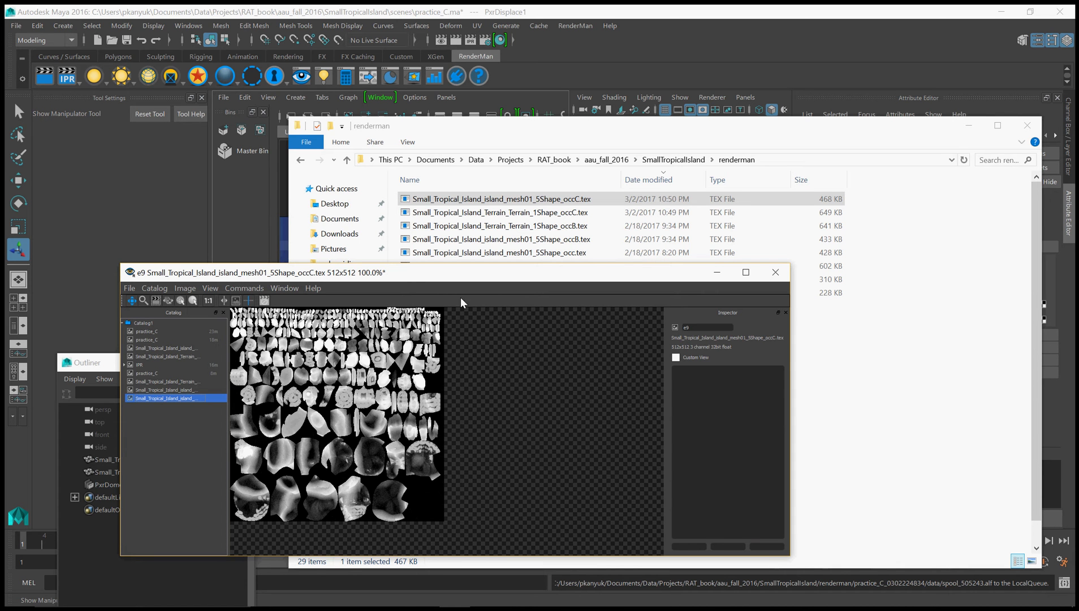
Return to Maya, re-enable displacement on PxrDisplace1 and minimize the image viewer.
left_click(619, 72)
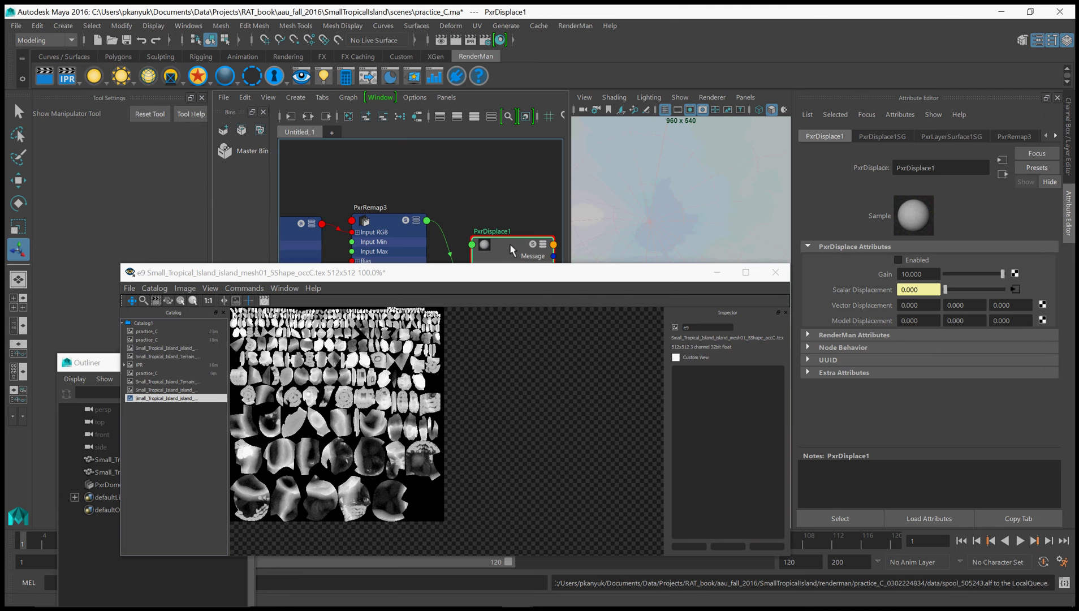
left_click(898, 259)
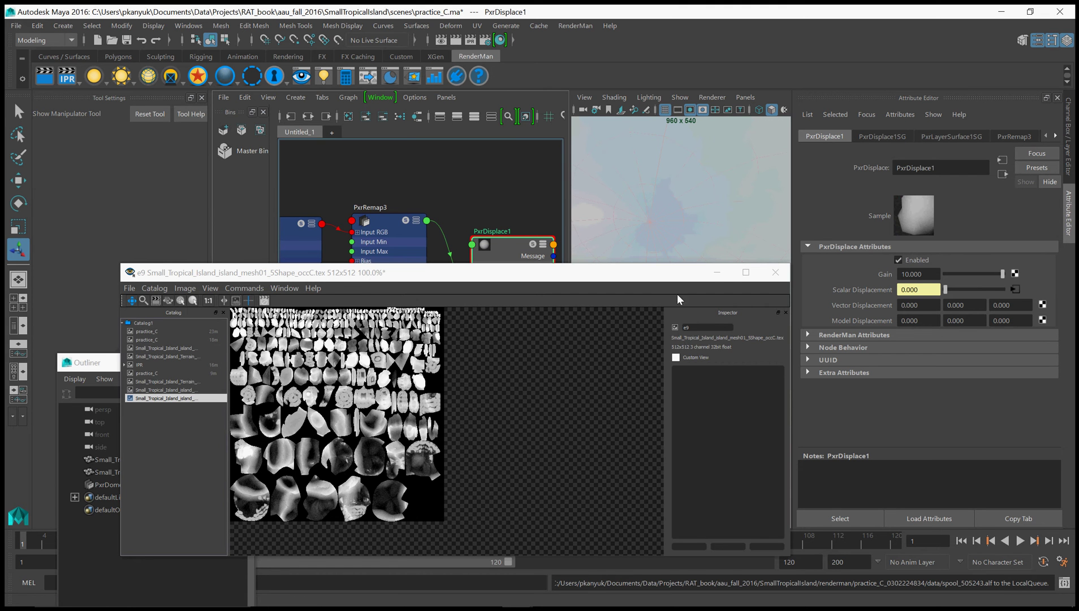
left_click(716, 272)
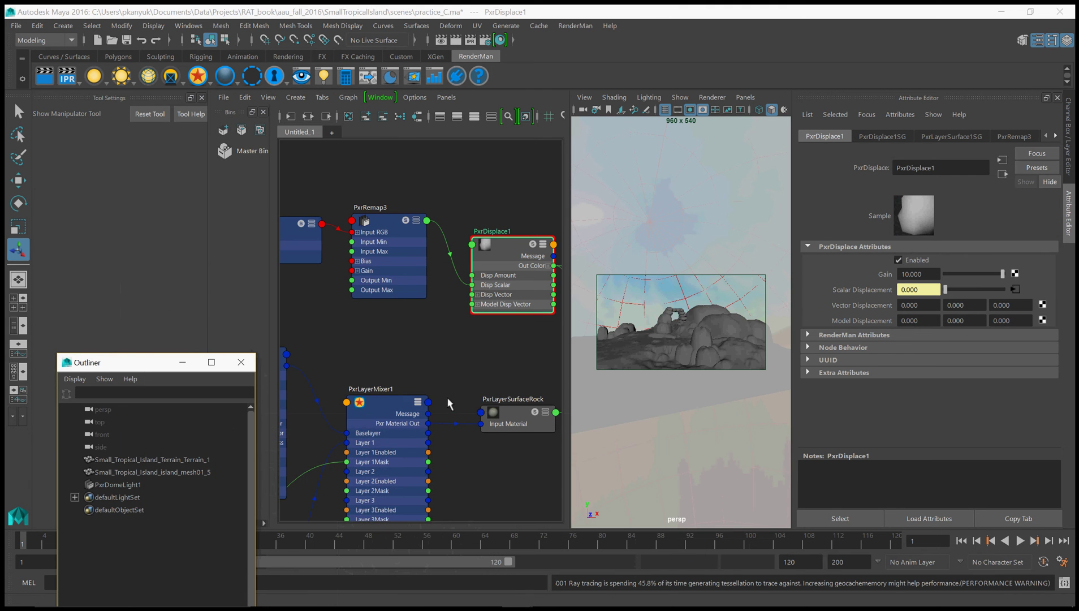
Render the perspective view with RenderMan using the baked occlusion textures and show the result in the "it" image viewer.
scroll(447, 402, "down", 5)
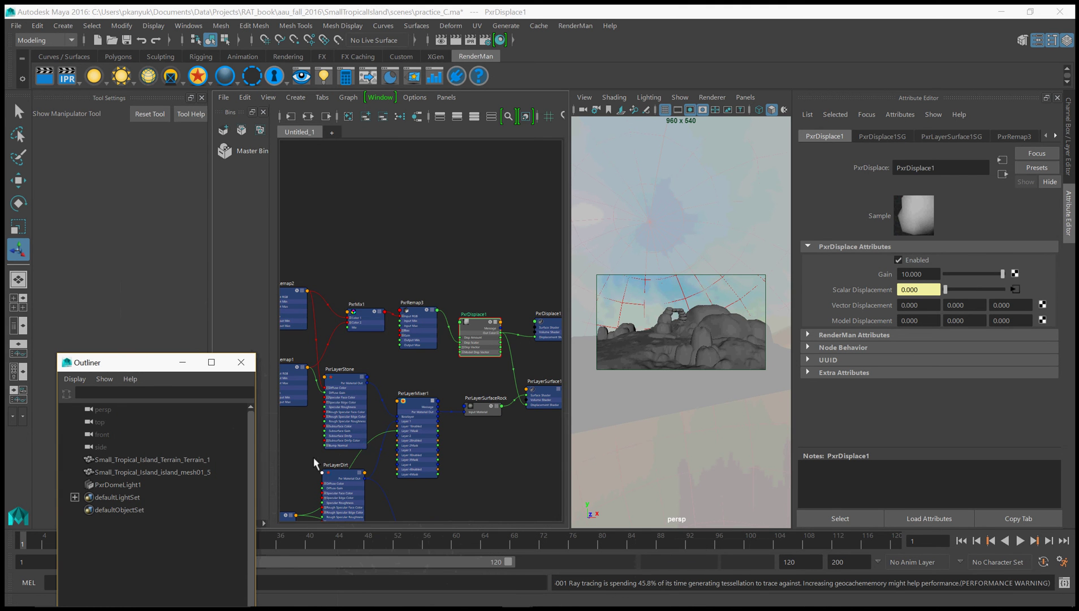
middle_click_drag(315, 463, 462, 308, "alt")
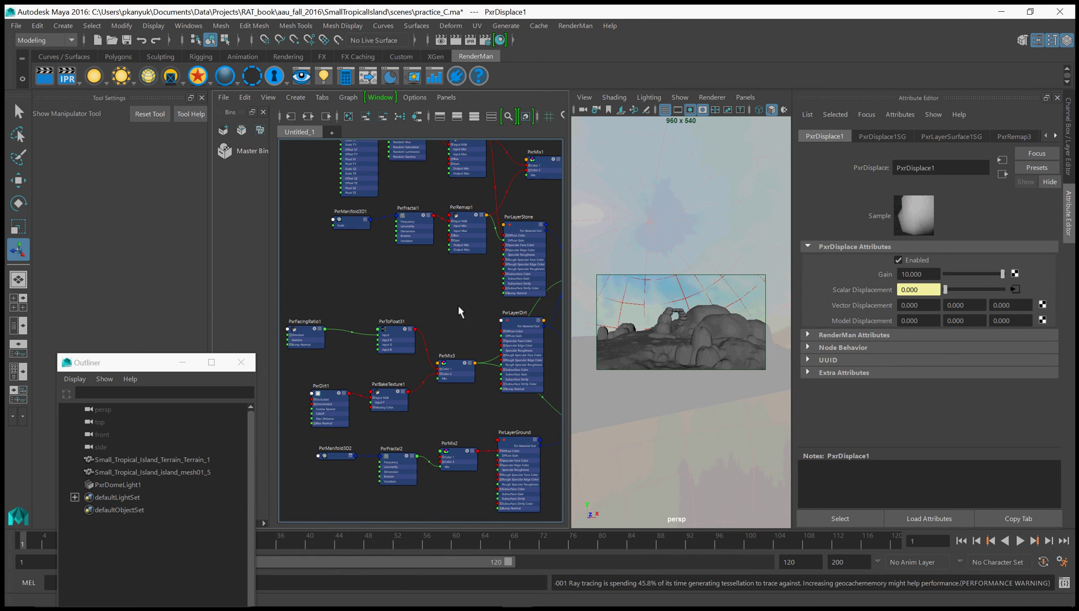
left_click(559, 29)
left_click(561, 48)
mouse_move(613, 608)
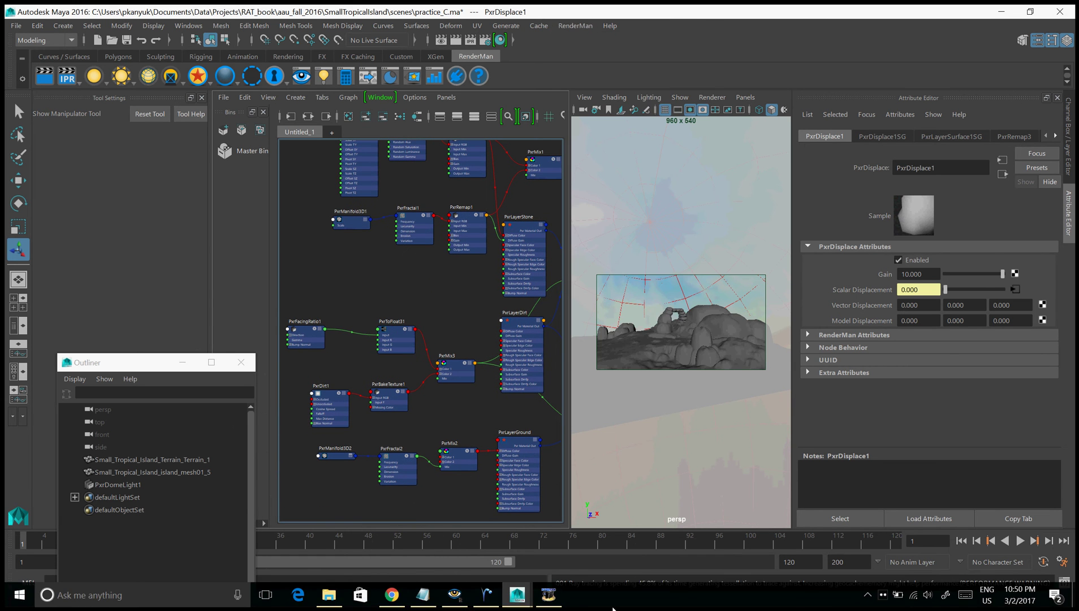
left_click(454, 595)
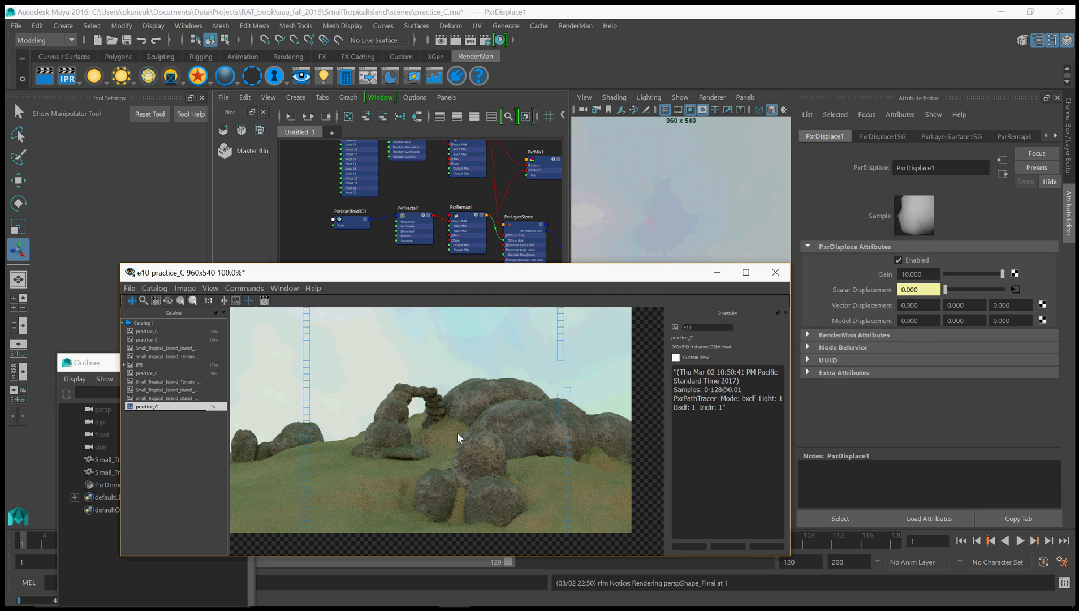
left_click(264, 301)
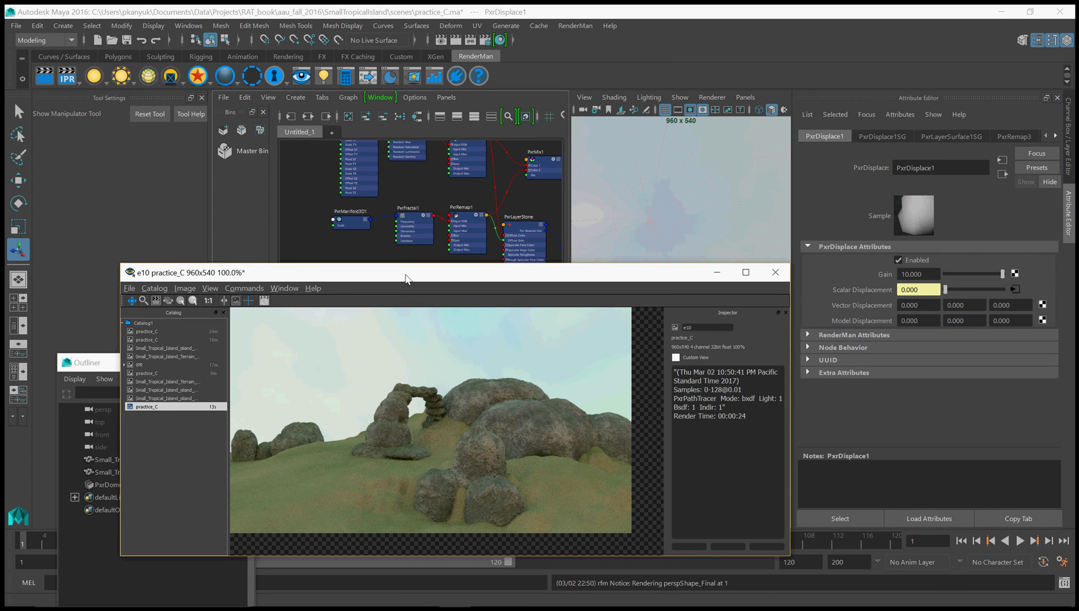
Move the image viewer off the shading graph and start an IPR render of the scene.
left_click_drag(406, 277, 632, 103)
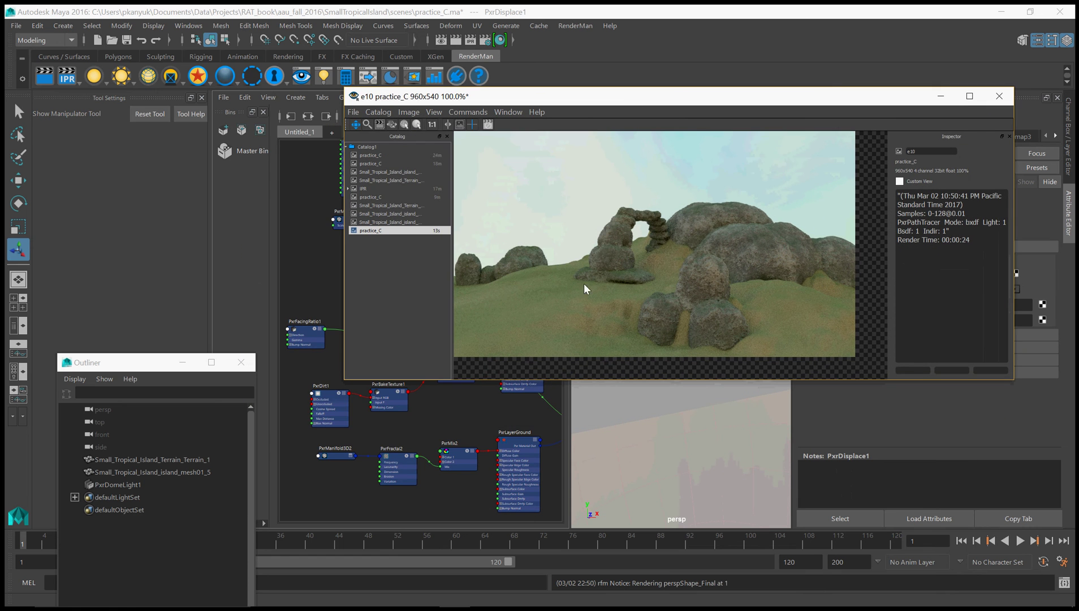
middle_click_drag(438, 417, 432, 456, "alt")
left_click(432, 457)
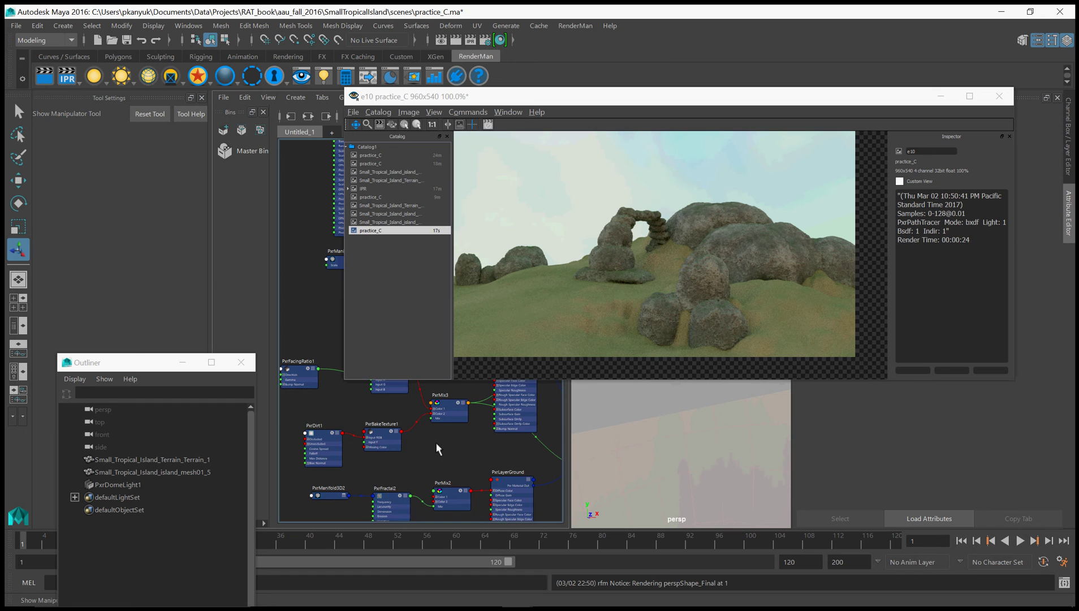
middle_click_drag(436, 442, 461, 478, "alt")
middle_click_drag(396, 441, 401, 461, "alt")
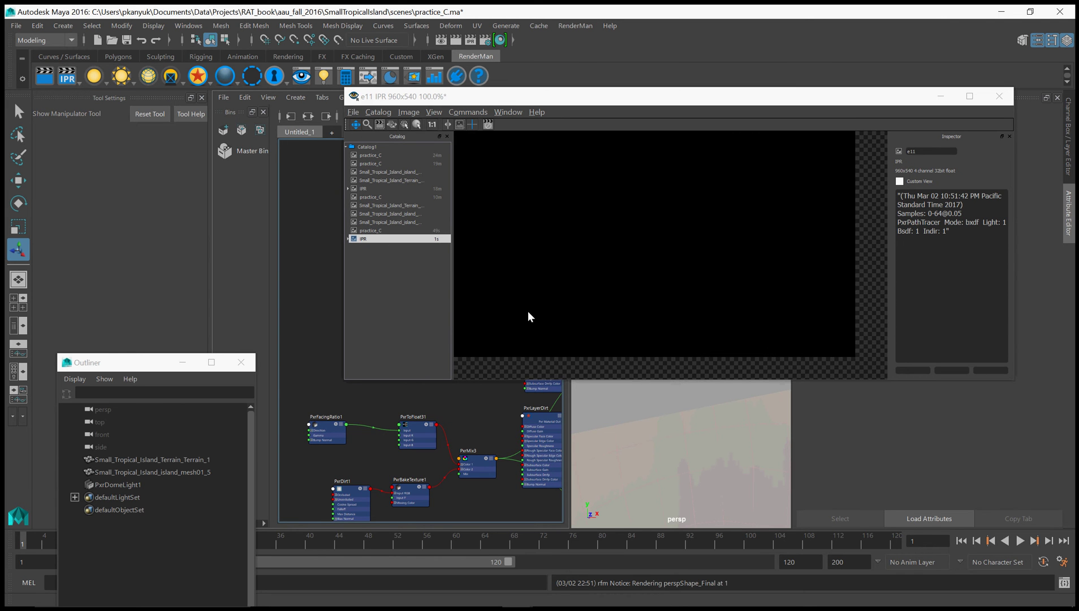
middle_click_drag(470, 433, 459, 396, "alt")
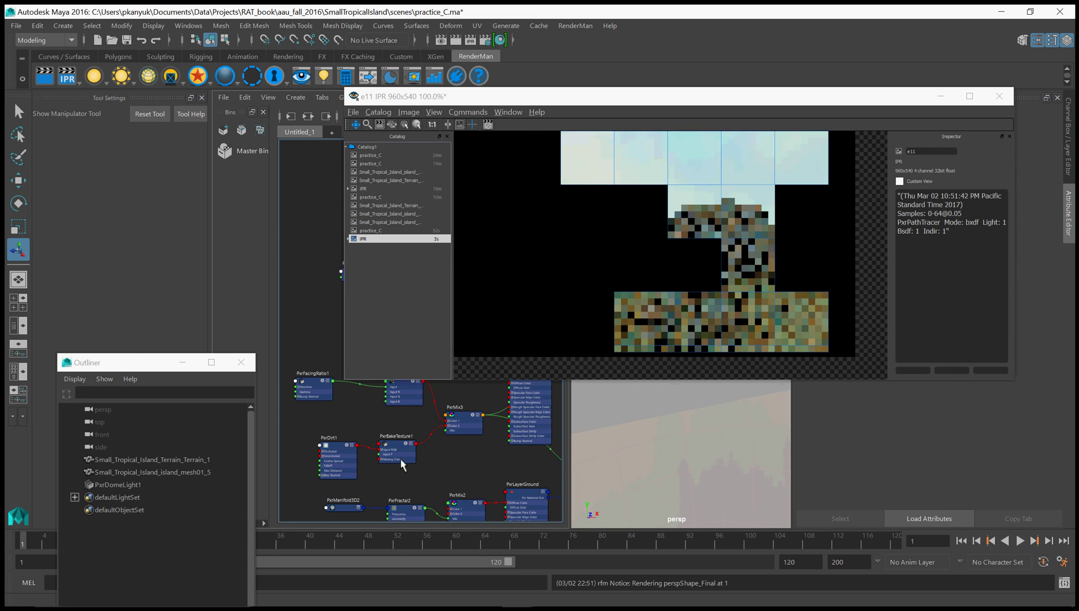
Add a PxrThreshold node to the shading graph below PxrMix3.
middle_click_drag(464, 457, 414, 469, "alt")
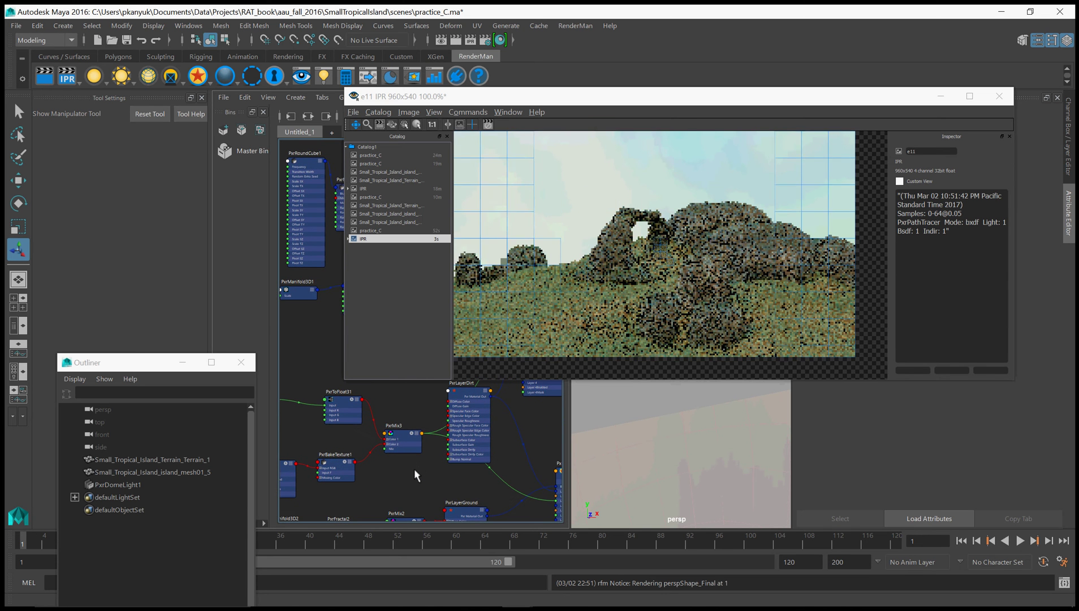
key("Tab")
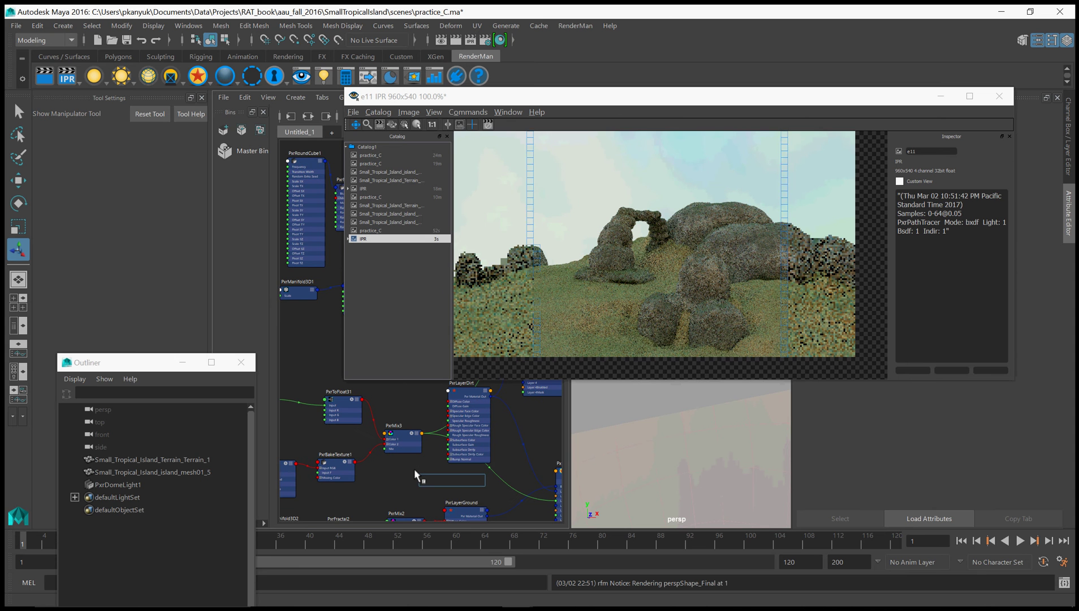
type("PxrThr")
key("Down")
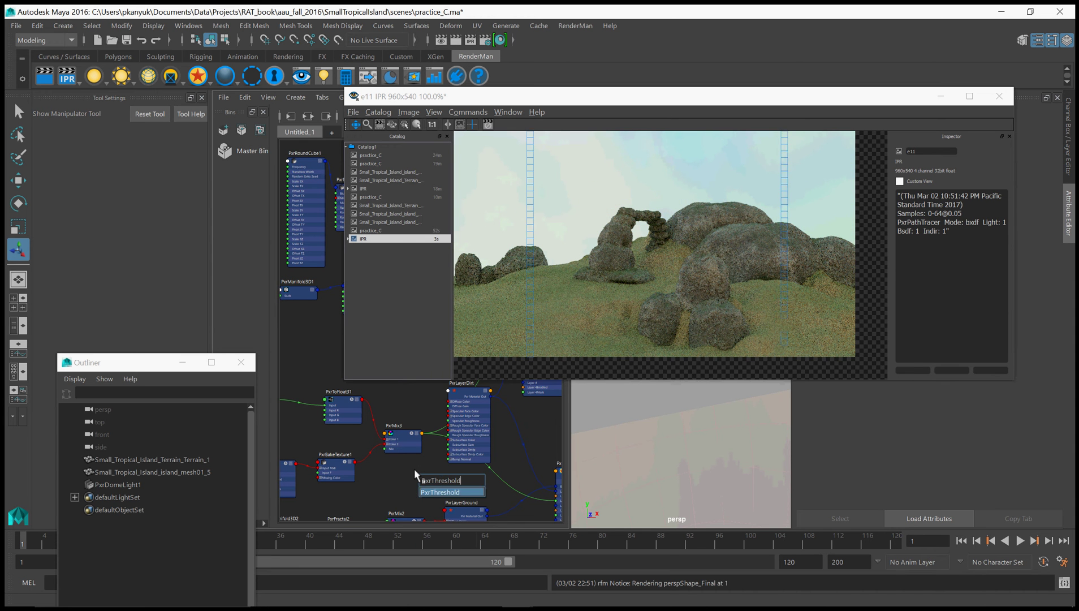
key("Return")
left_click_drag(417, 470, 390, 466)
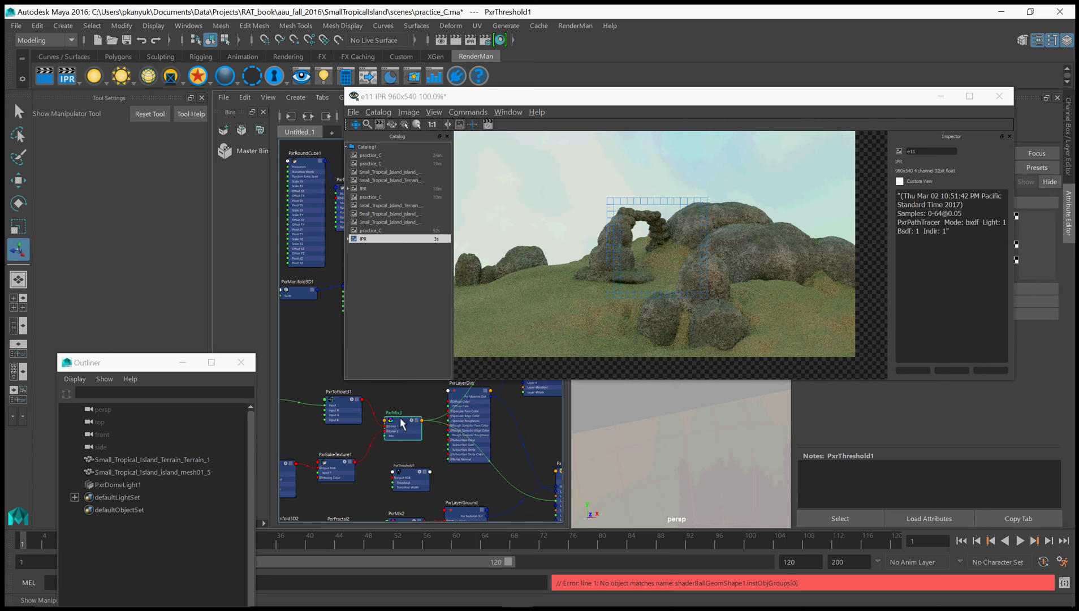
Space out PxrMix3, PxrThreshold1, PxrDirt1 and PxrBakeTexture1 in the graph to make room for another node.
left_click_drag(401, 418, 400, 410)
middle_click_drag(395, 453, 409, 444, "alt")
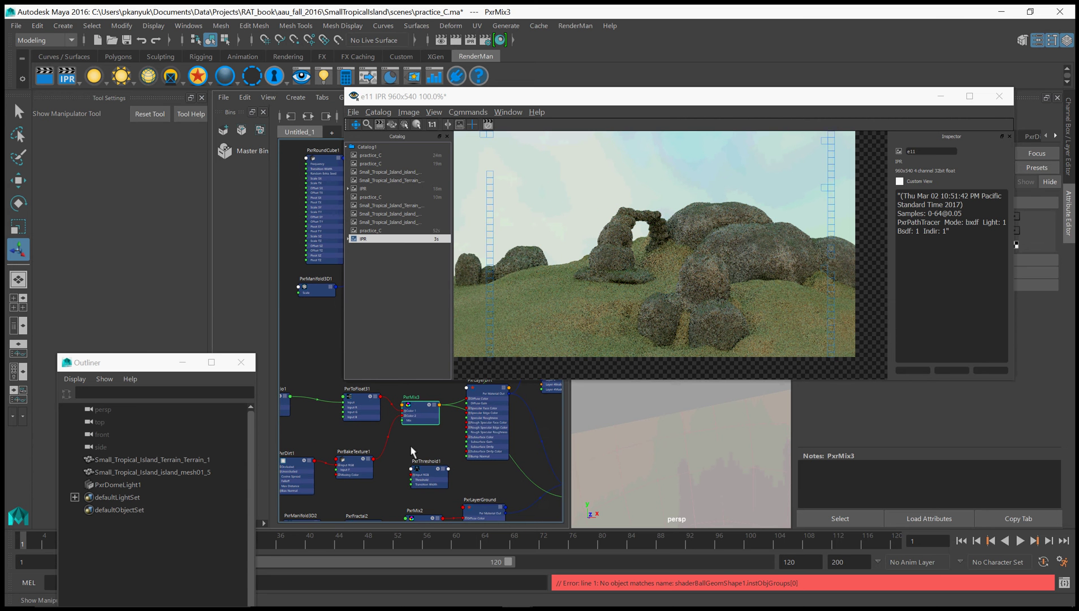
left_click_drag(426, 466, 445, 469)
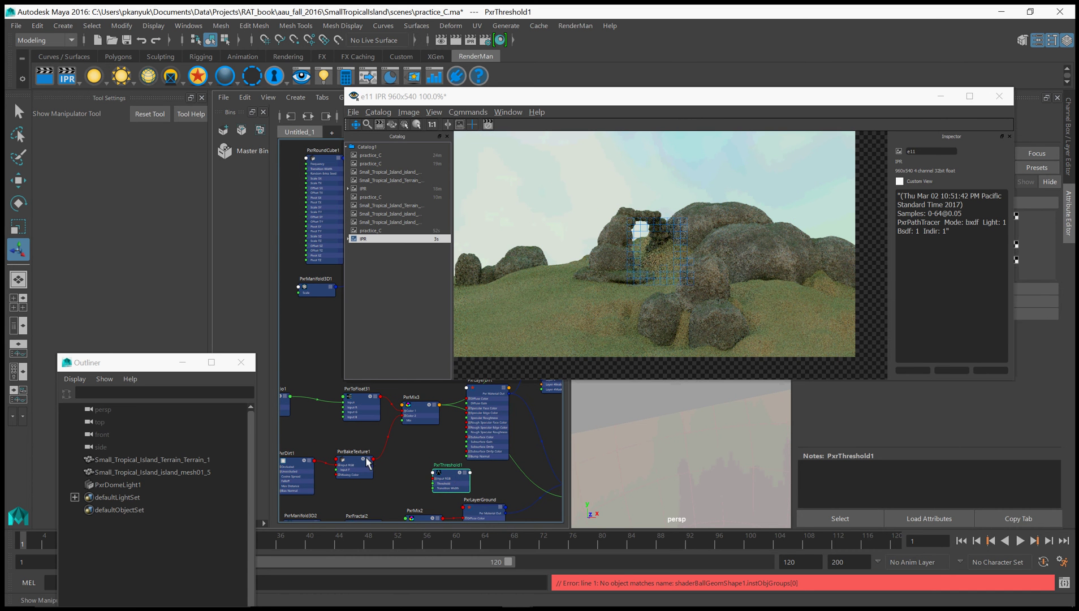
middle_click_drag(402, 455, 431, 457, "alt")
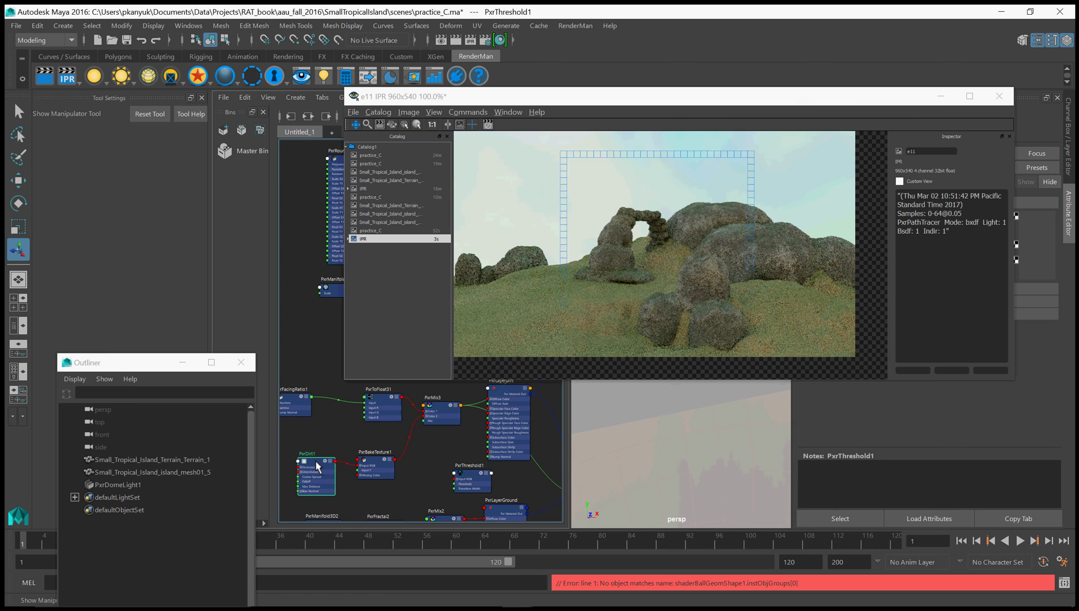
left_click_drag(316, 460, 297, 460)
left_click_drag(366, 463, 353, 463)
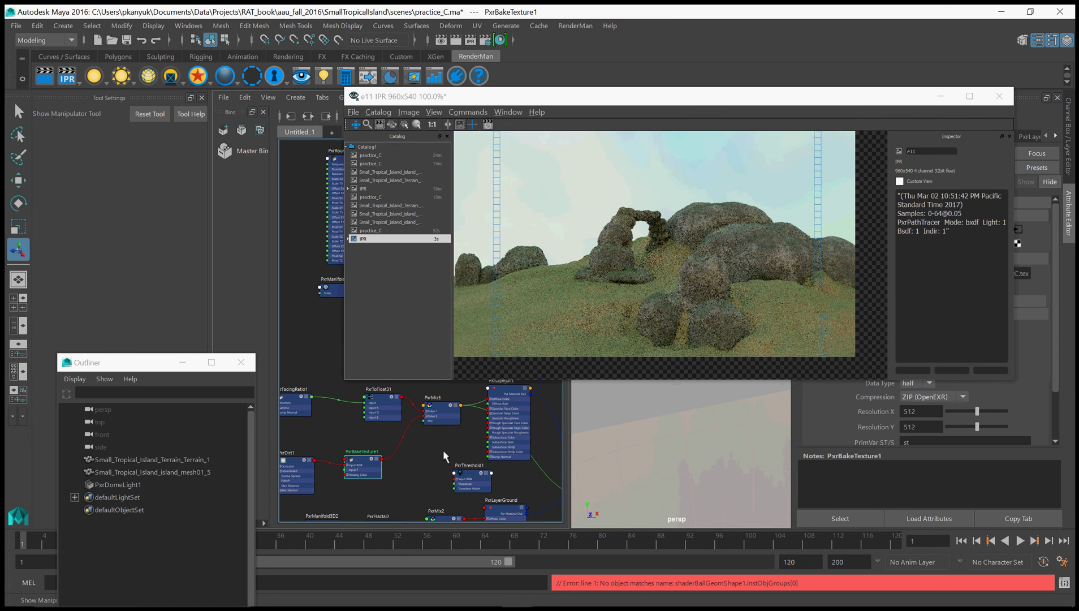
Add a PxrMix node between PxrBakeTexture1 and PxrThreshold1.
middle_click_drag(443, 450, 421, 450, "alt")
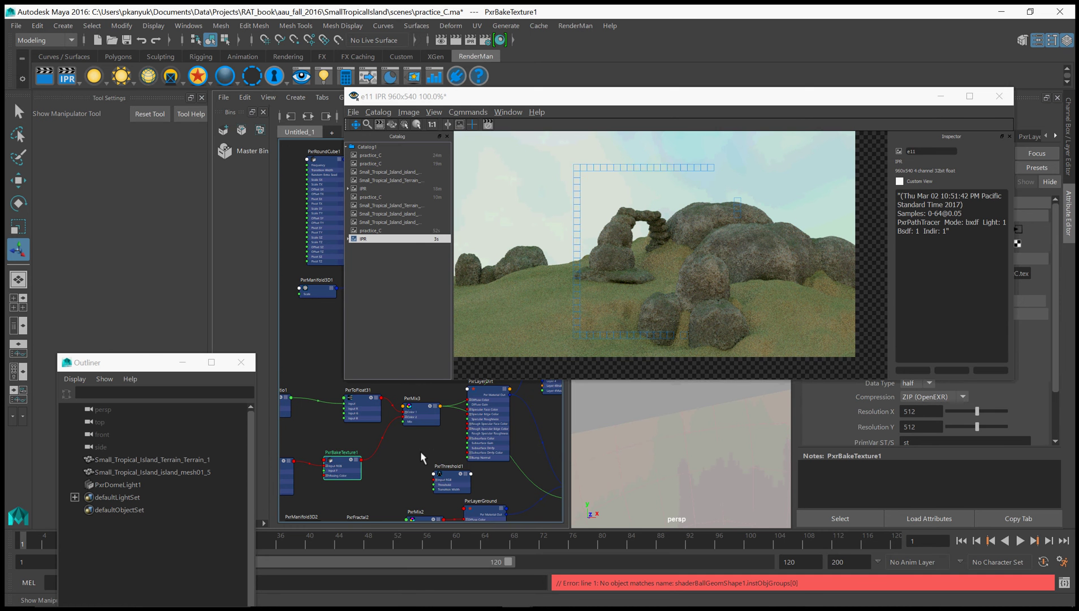
key("Tab")
type("pxr")
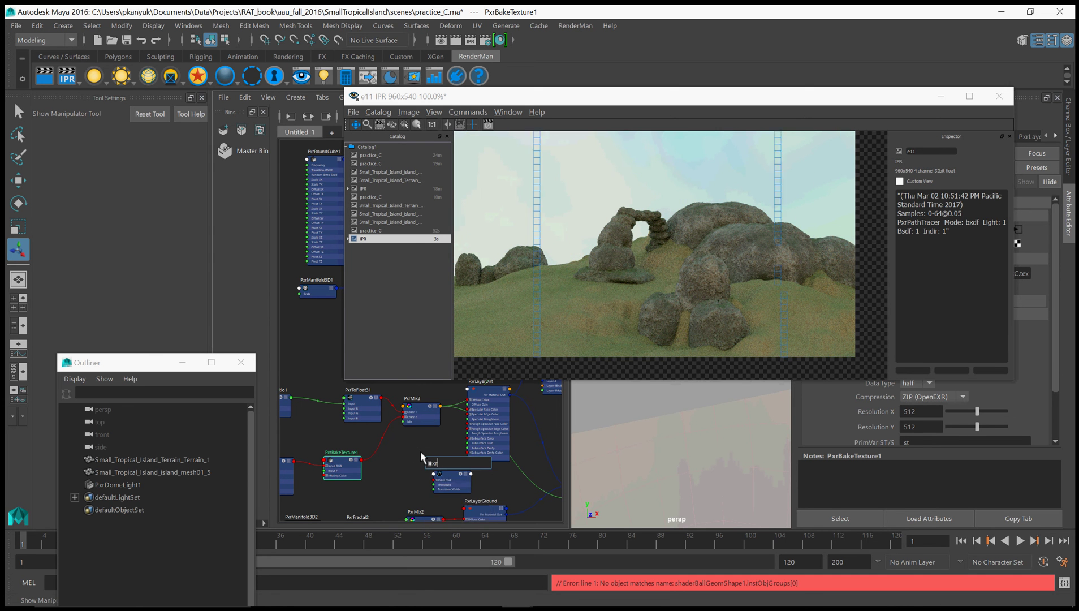
type("Mix")
key("Return")
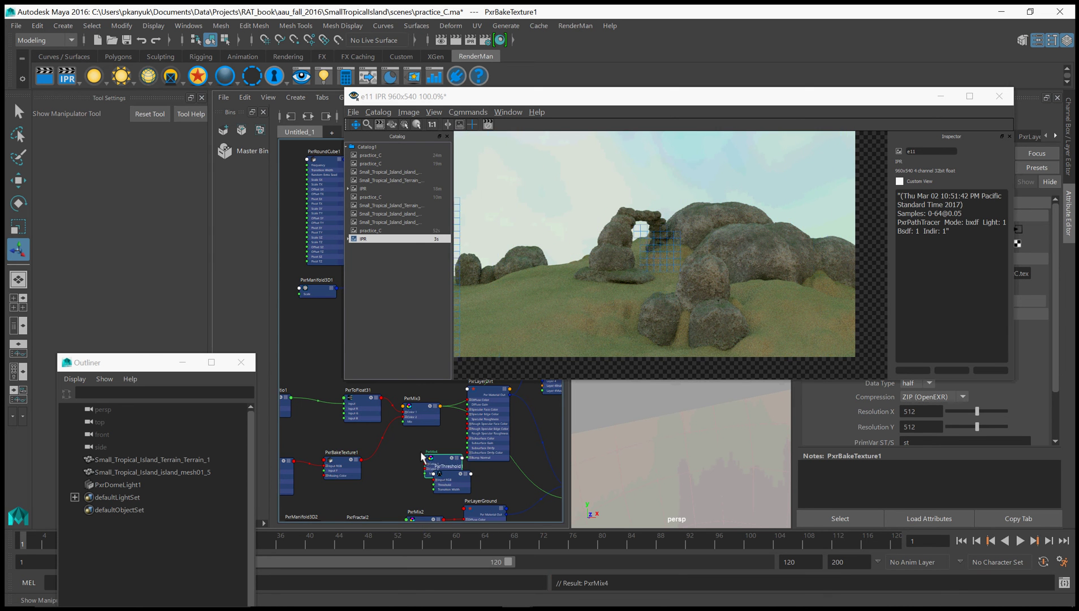
left_click_drag(421, 455, 385, 448)
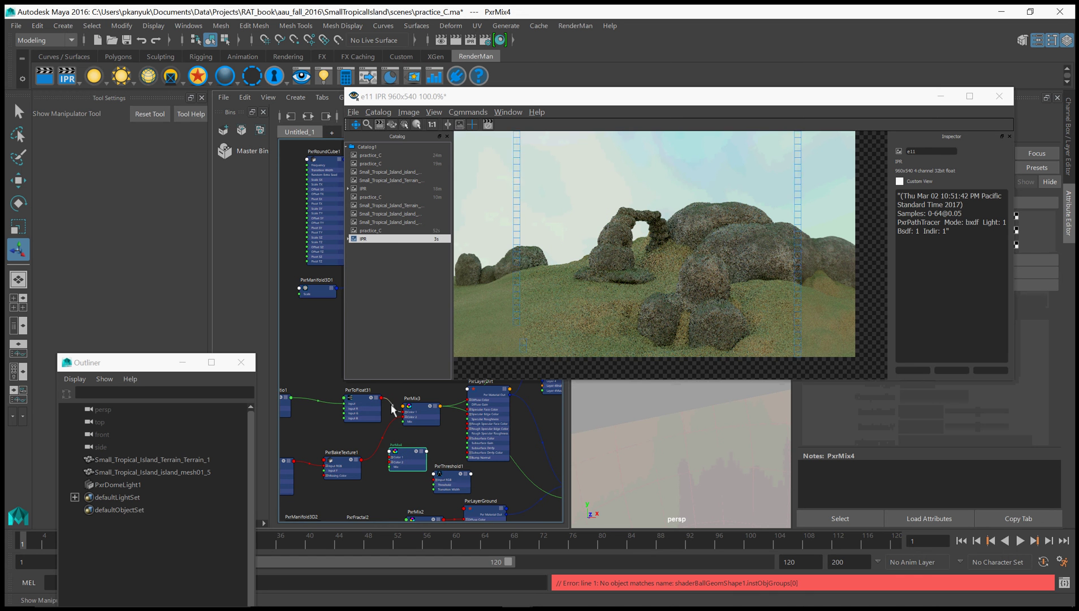
Connect the Result RGB of PxrToFloat31 to Color 1 and of PxrBakeTexture1 to Color 2 on the new PxrMix node.
left_click(382, 399)
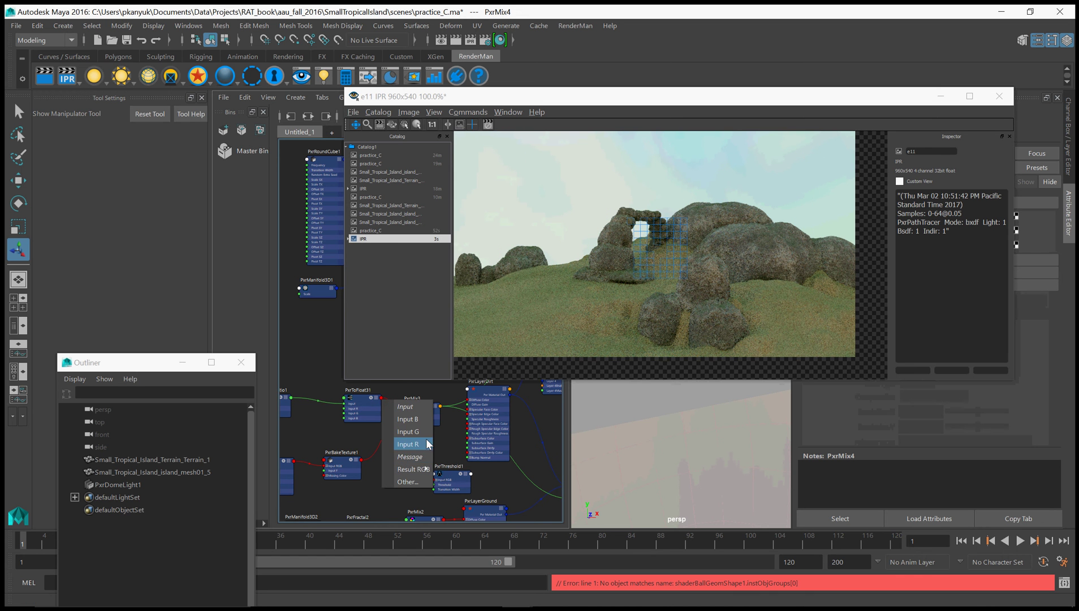
left_click(451, 469)
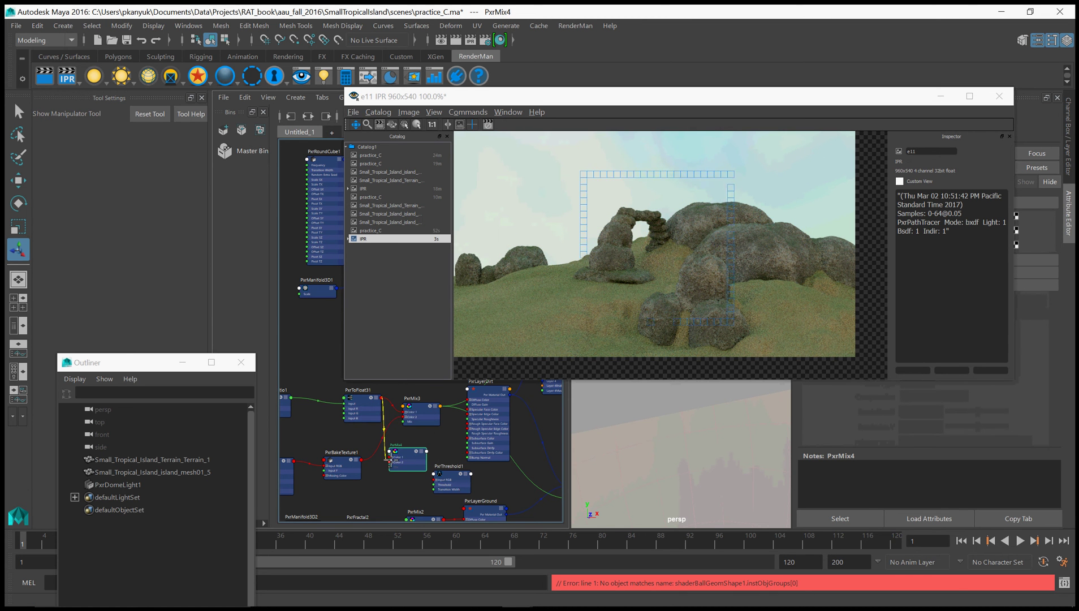
left_click(390, 456)
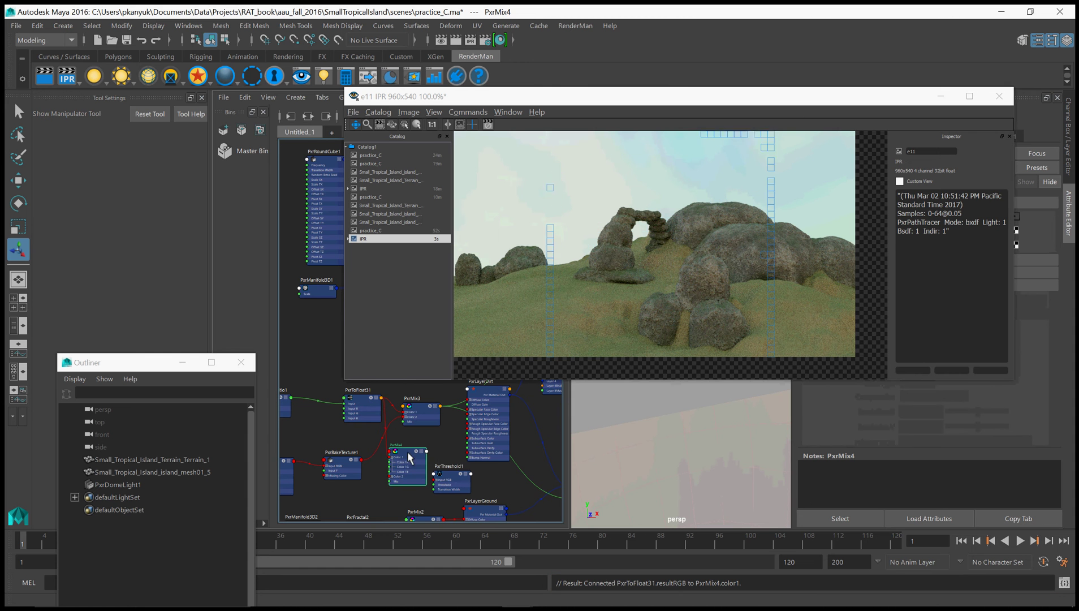
left_click(362, 459)
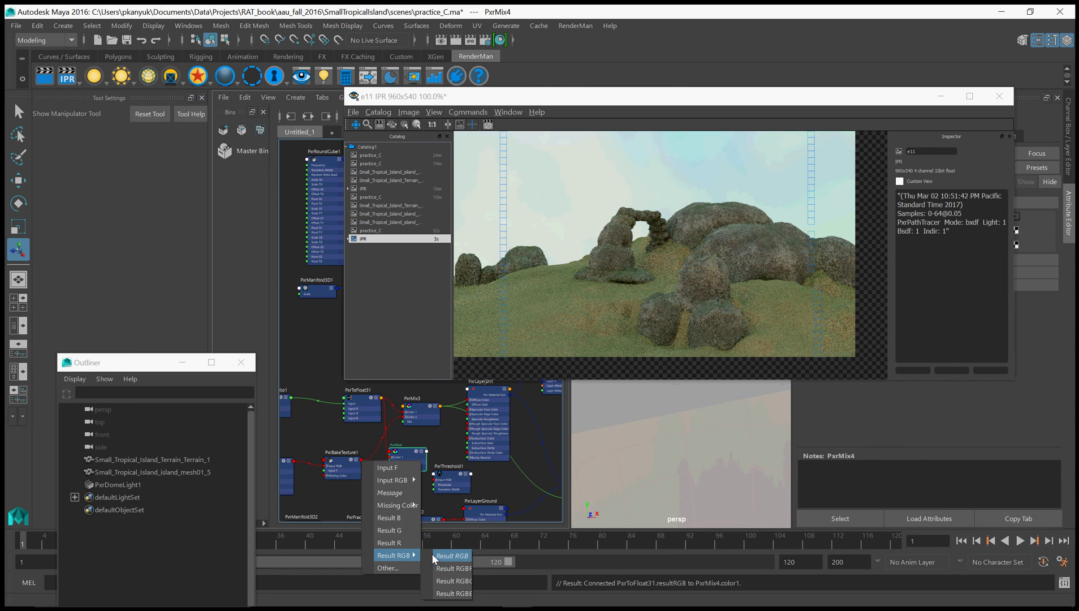
left_click(433, 554)
left_click(390, 461)
scroll(389, 462, "up", 3)
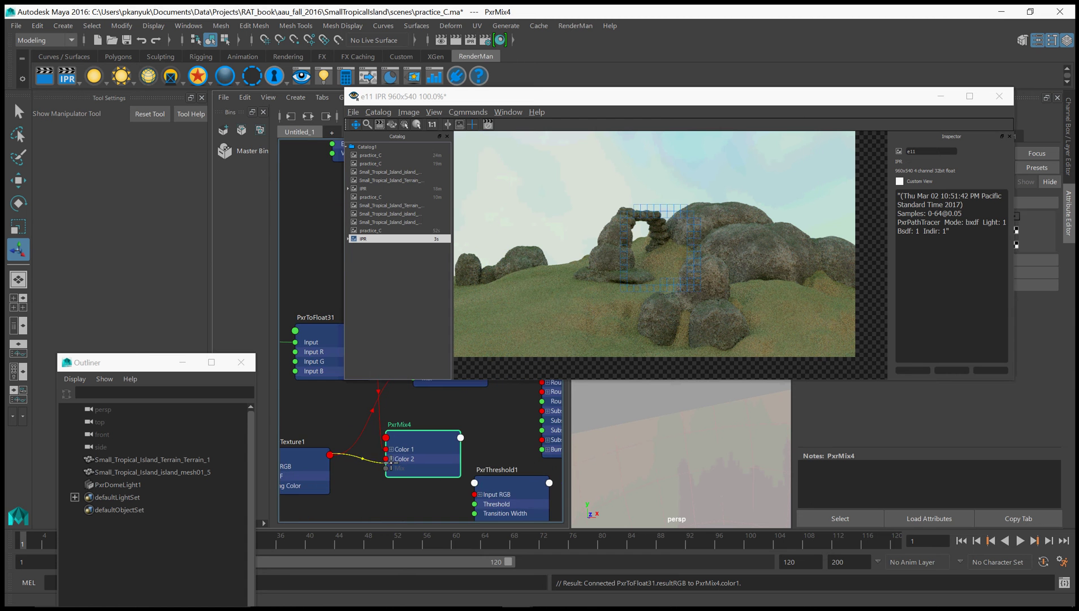
scroll(414, 464, "down", 2)
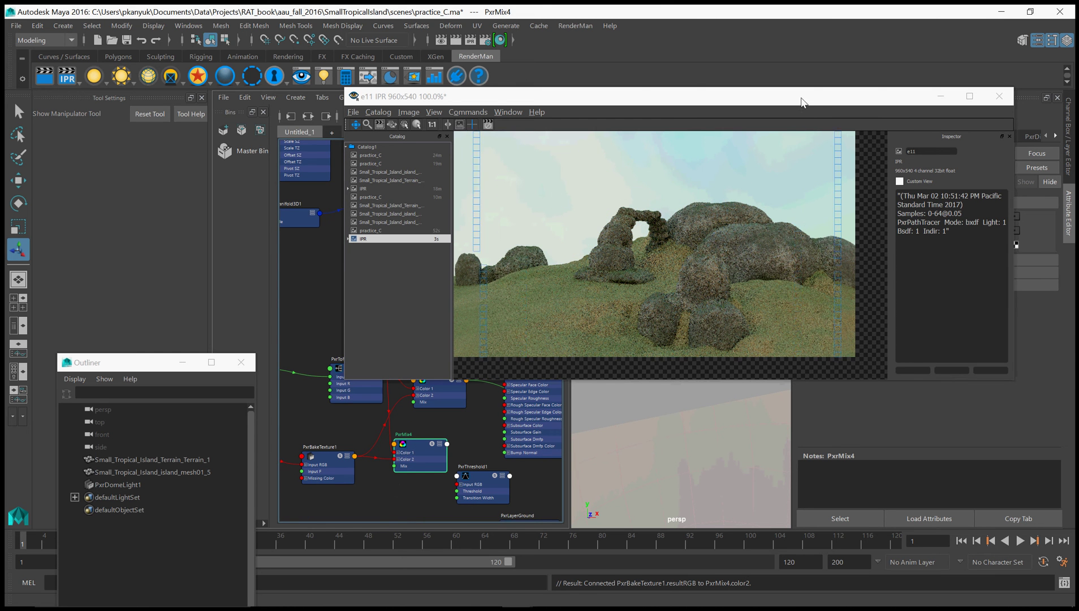
Move the image viewer off the node's attributes and set PxrMix4's Mix value to 1.
left_click_drag(803, 102, 637, 94)
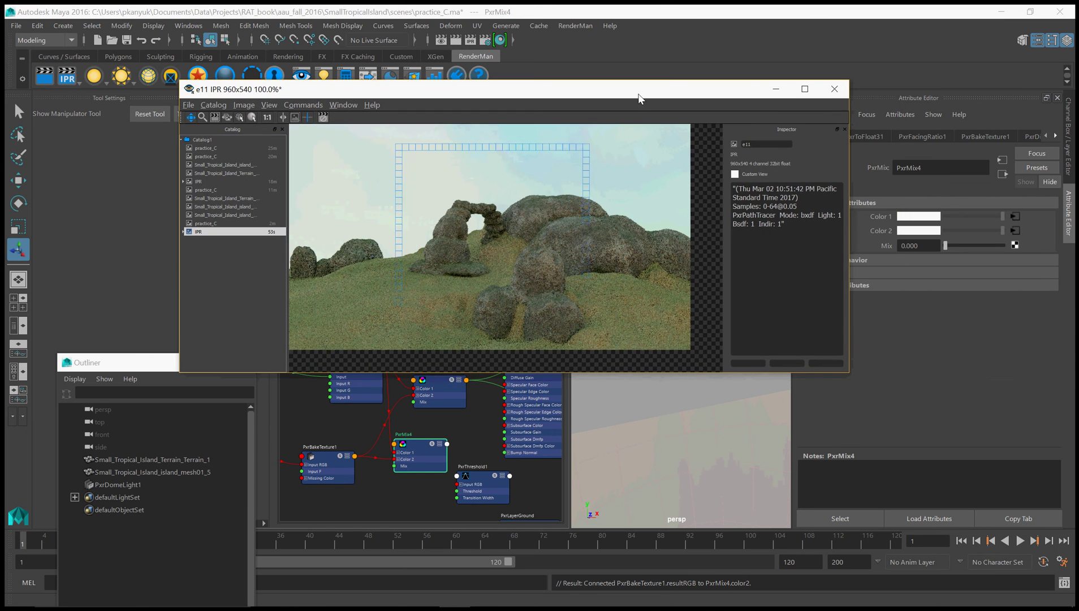
left_click(915, 245)
type("1")
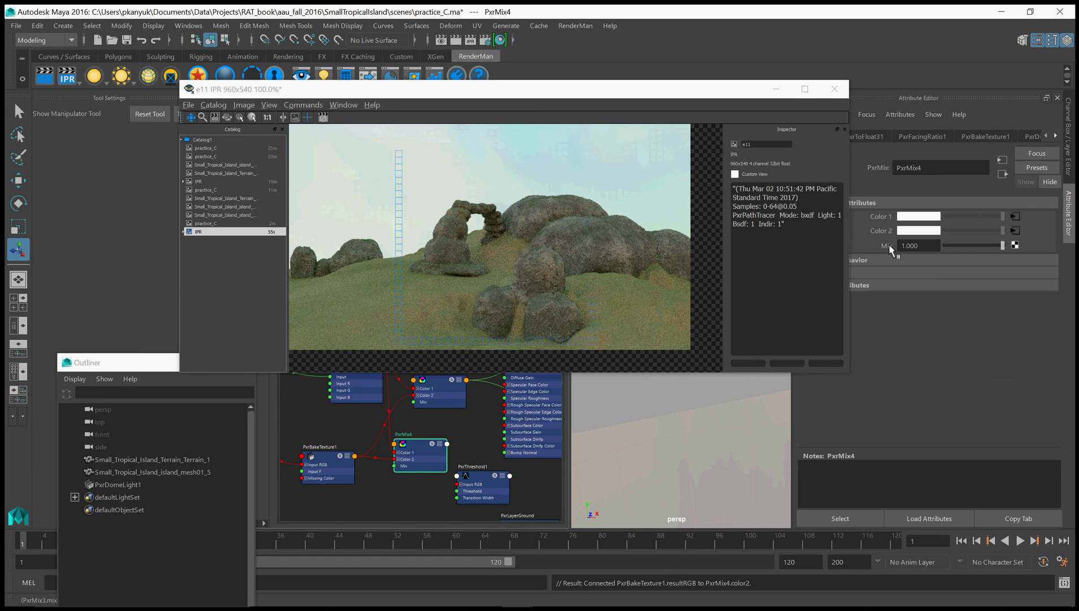
key("Return")
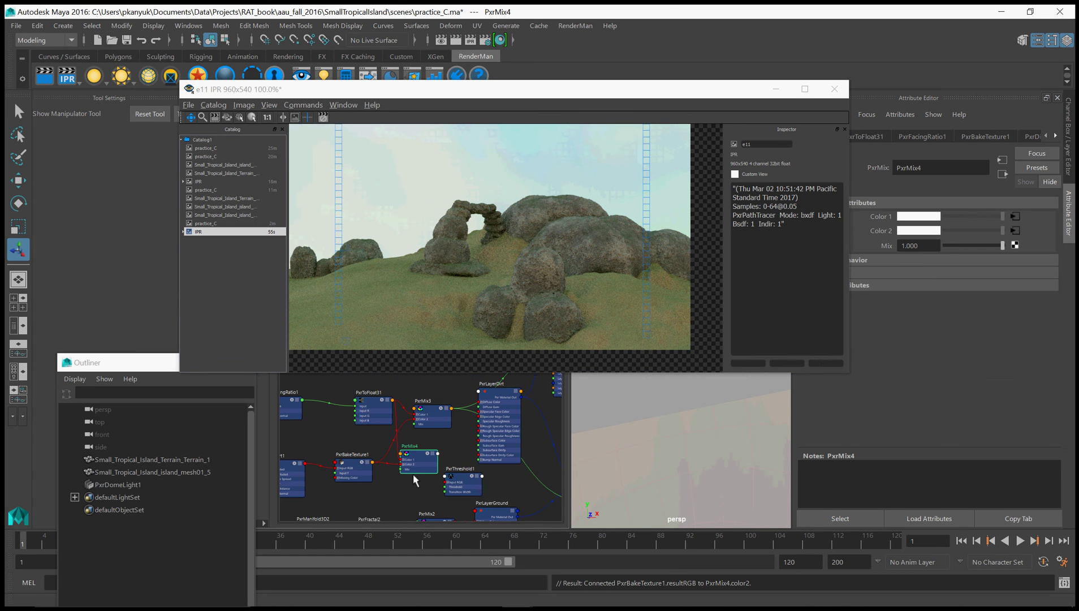
Try to connect PxrMix4's Result RGB to the Layer 1Mask input of PxrLayerMixer2.
middle_click_drag(417, 489, 338, 471, "alt")
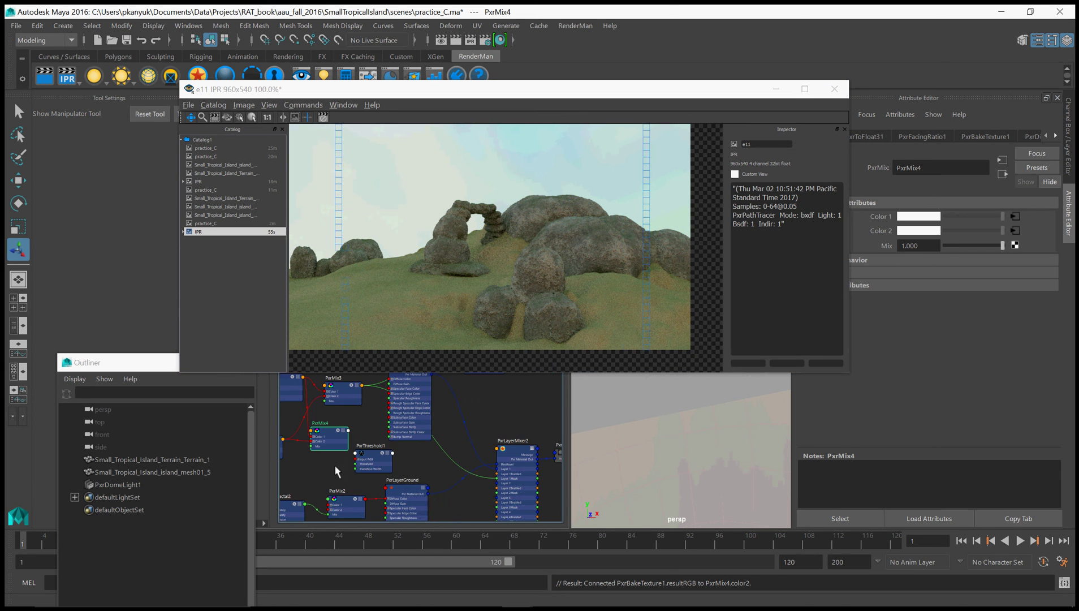
left_click(348, 431)
mouse_move(364, 456)
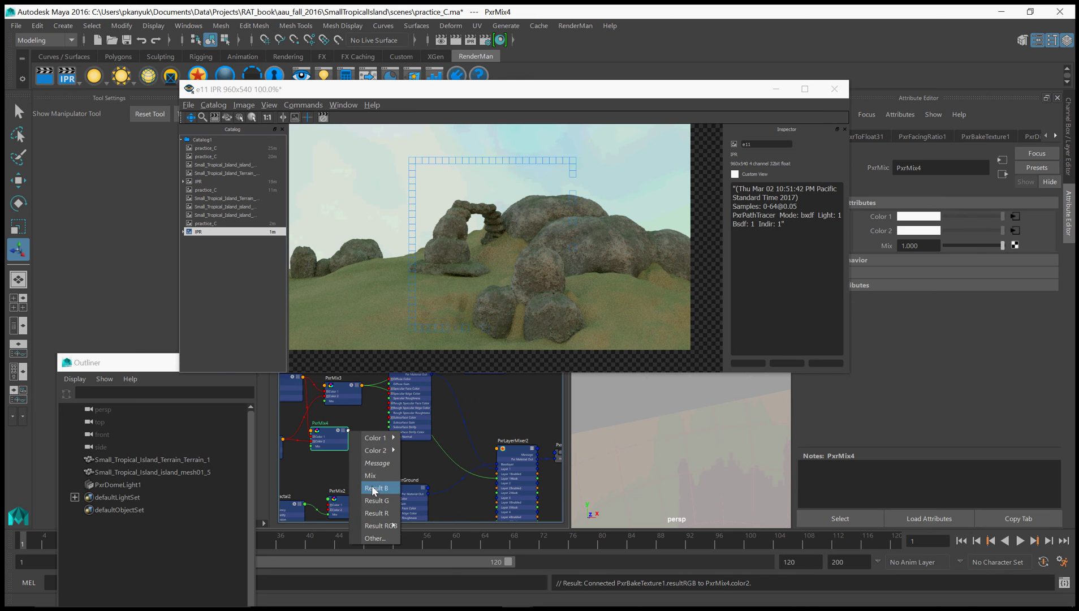
mouse_move(374, 523)
left_click(423, 522)
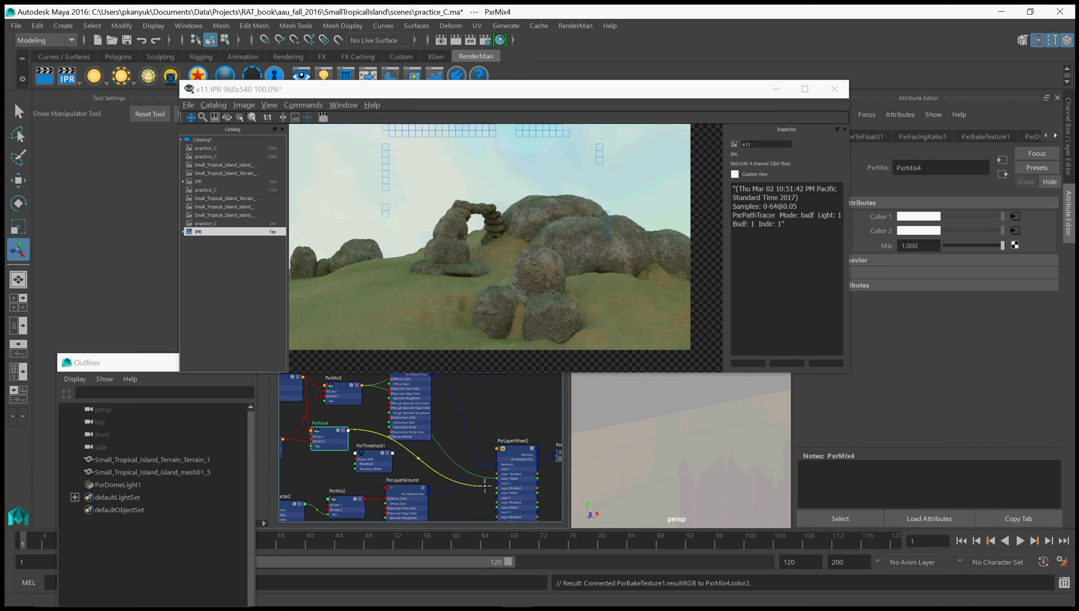
scroll(483, 486, "up", 4)
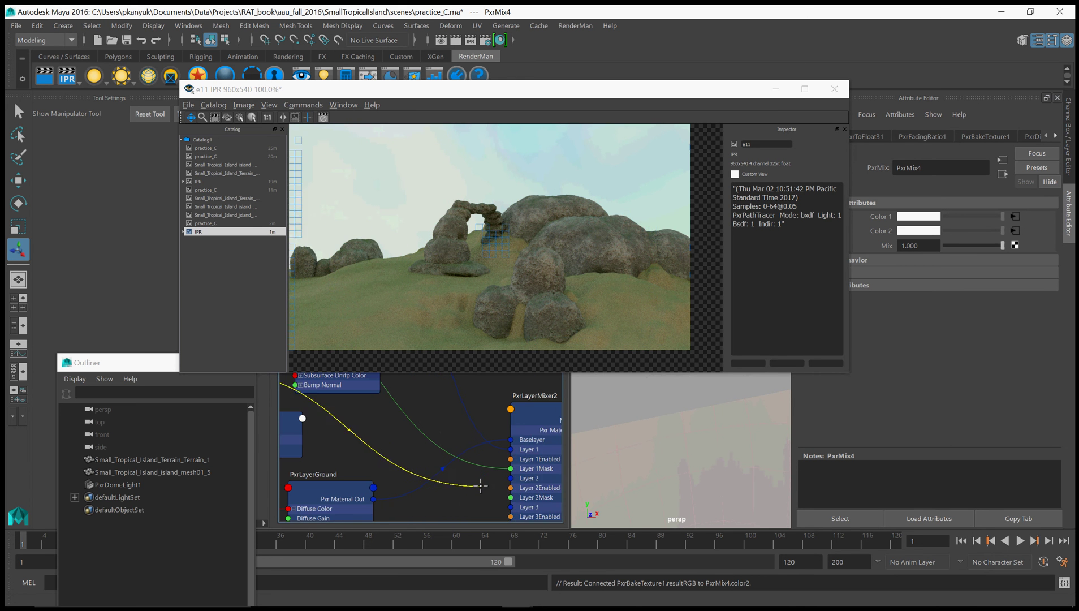
left_click(511, 468)
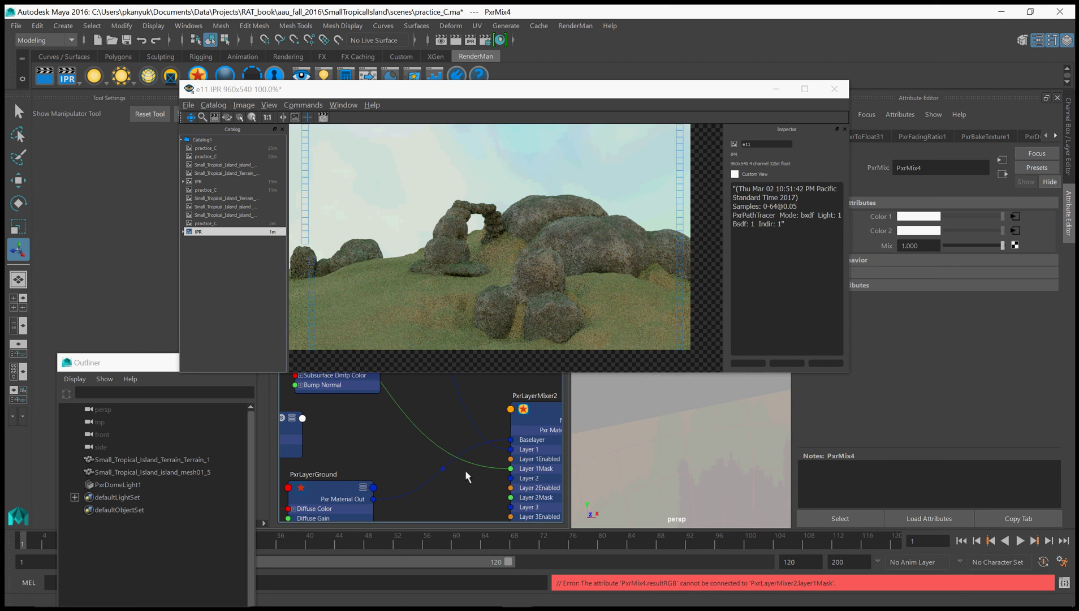
scroll(464, 470, "down", 4)
scroll(464, 469, "down", 2)
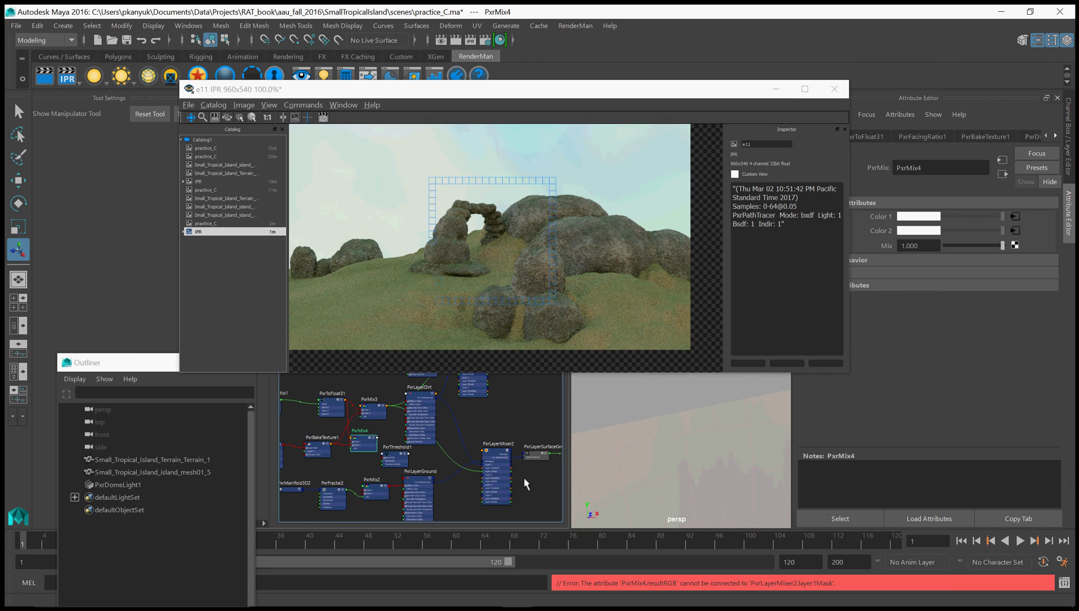
middle_click_drag(522, 477, 527, 477, "alt")
scroll(424, 450, "up", 3)
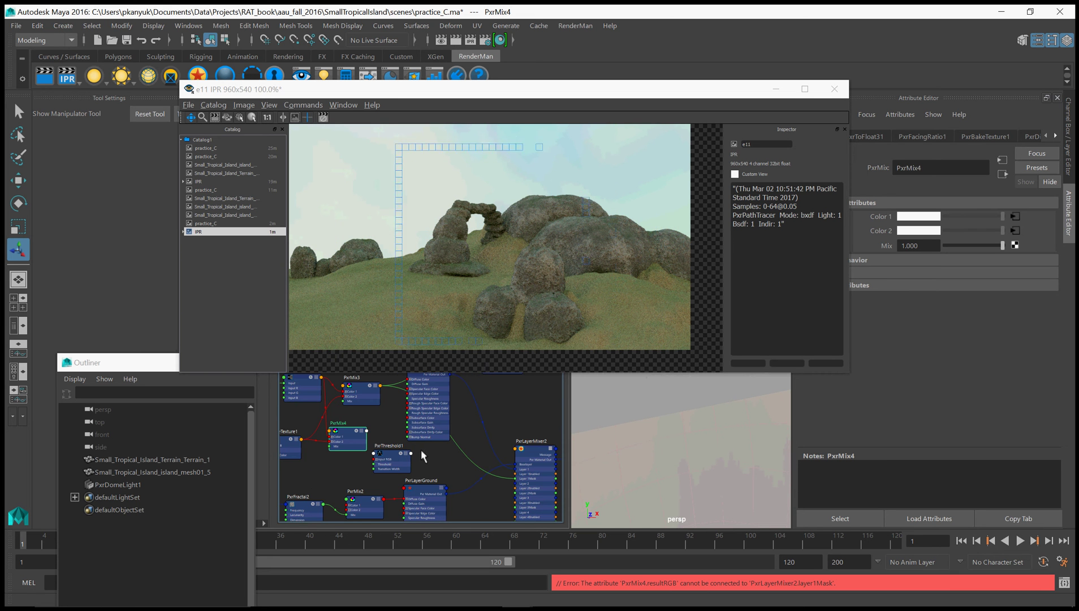
scroll(363, 441, "up", 3)
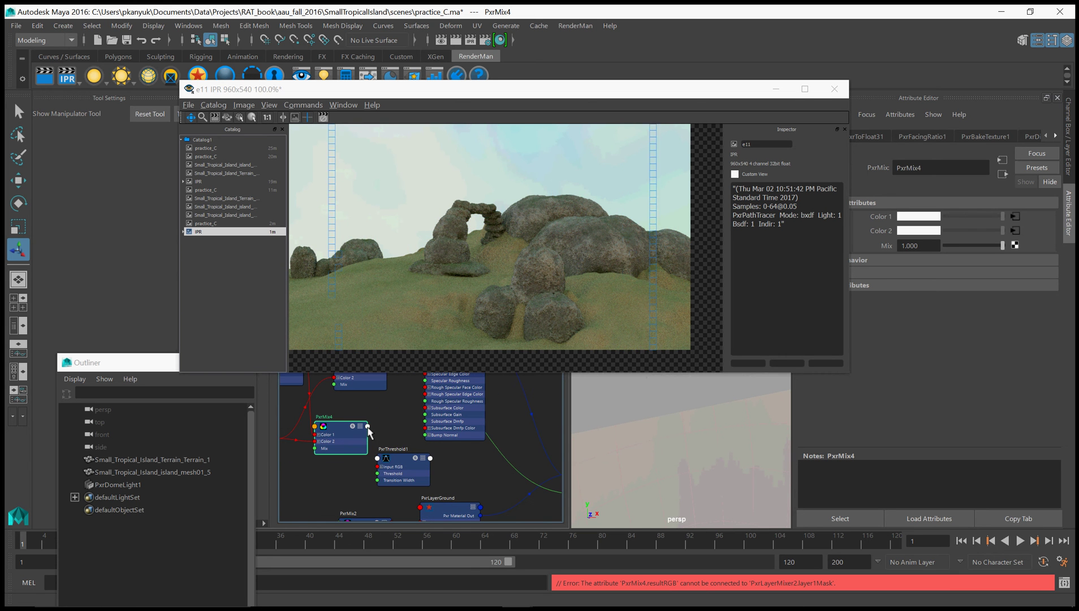
left_click(368, 426)
left_click(403, 497)
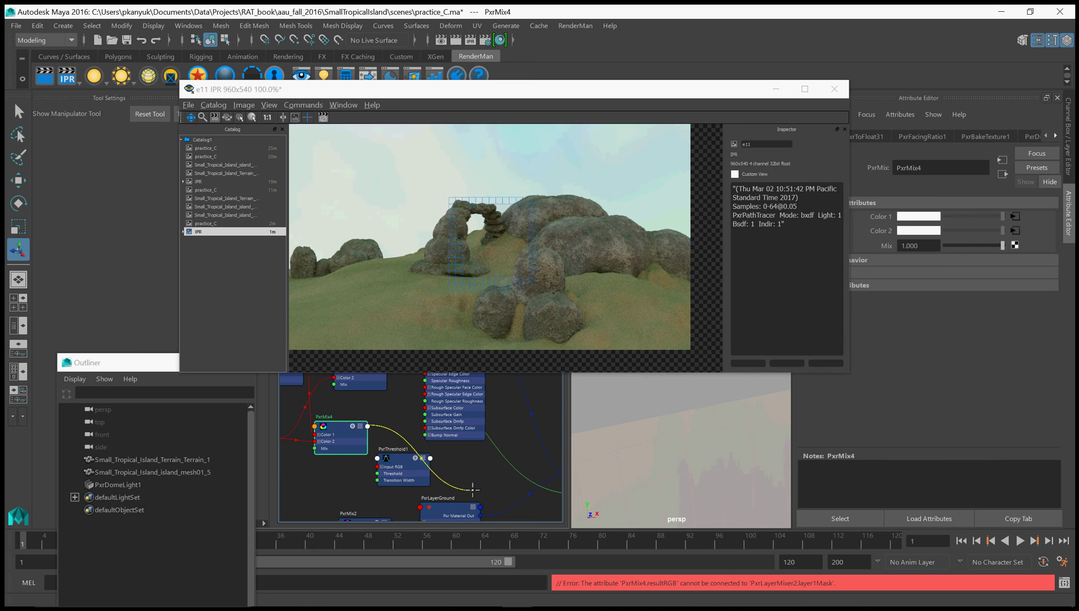
left_click(448, 475)
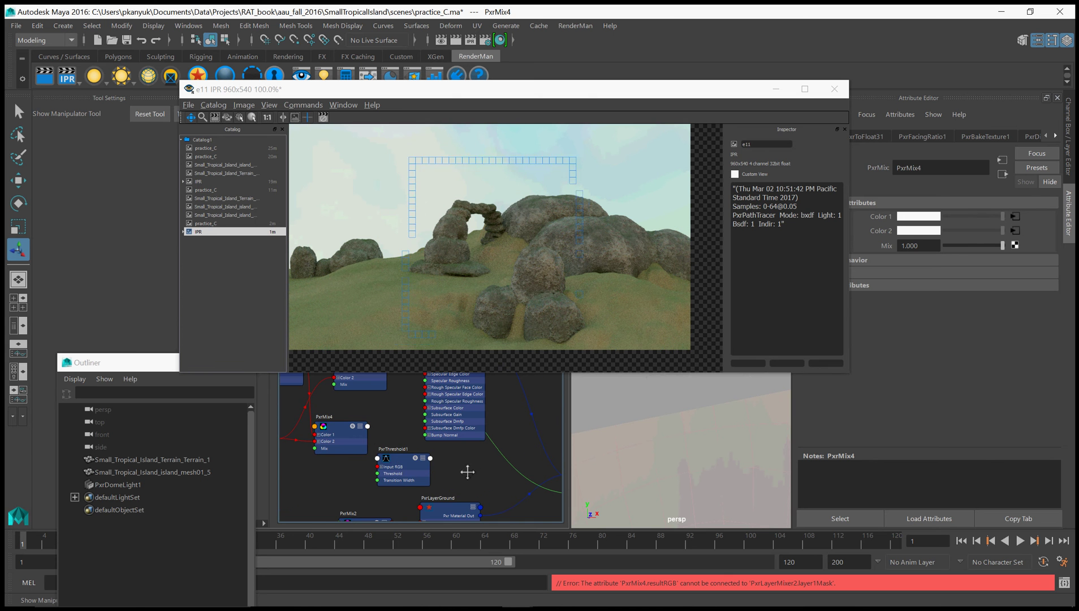
left_click(470, 472)
scroll(473, 473, "down", 3)
middle_click_drag(473, 473, 426, 455, "alt")
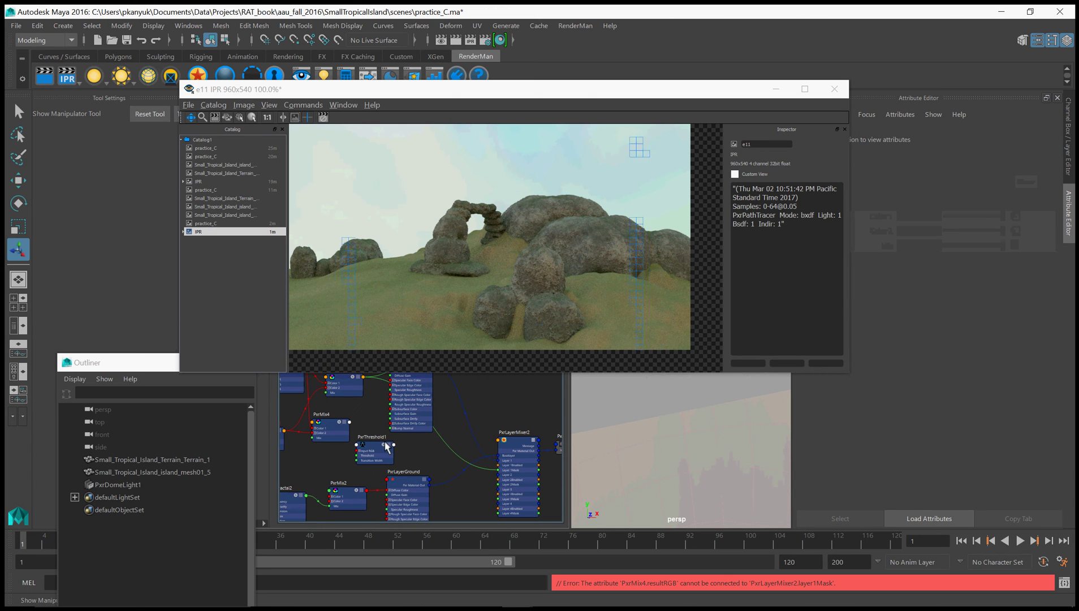
left_click(349, 423)
mouse_move(388, 519)
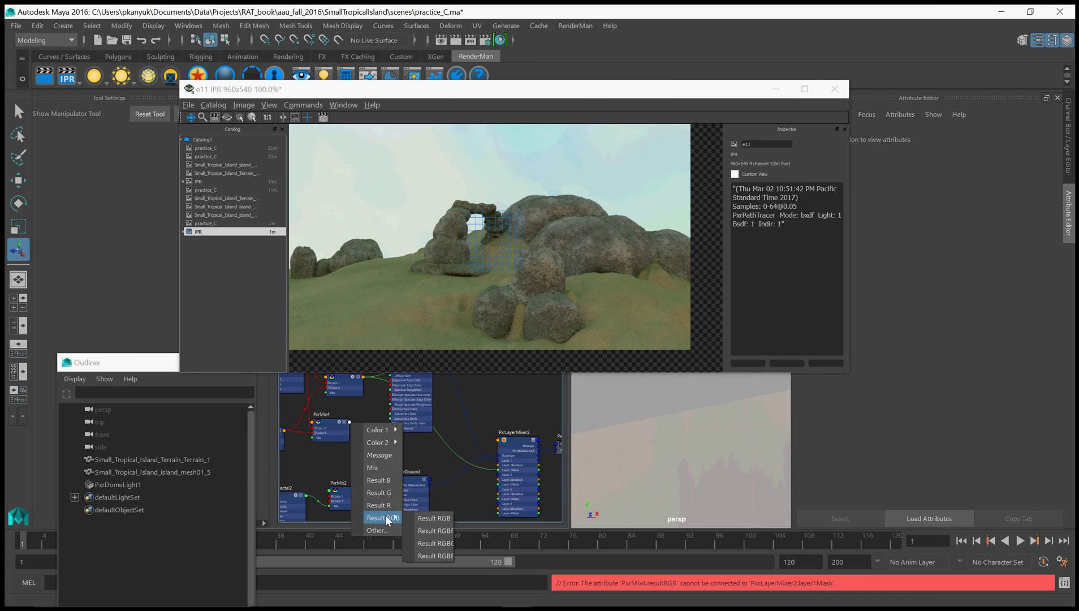
left_click(420, 519)
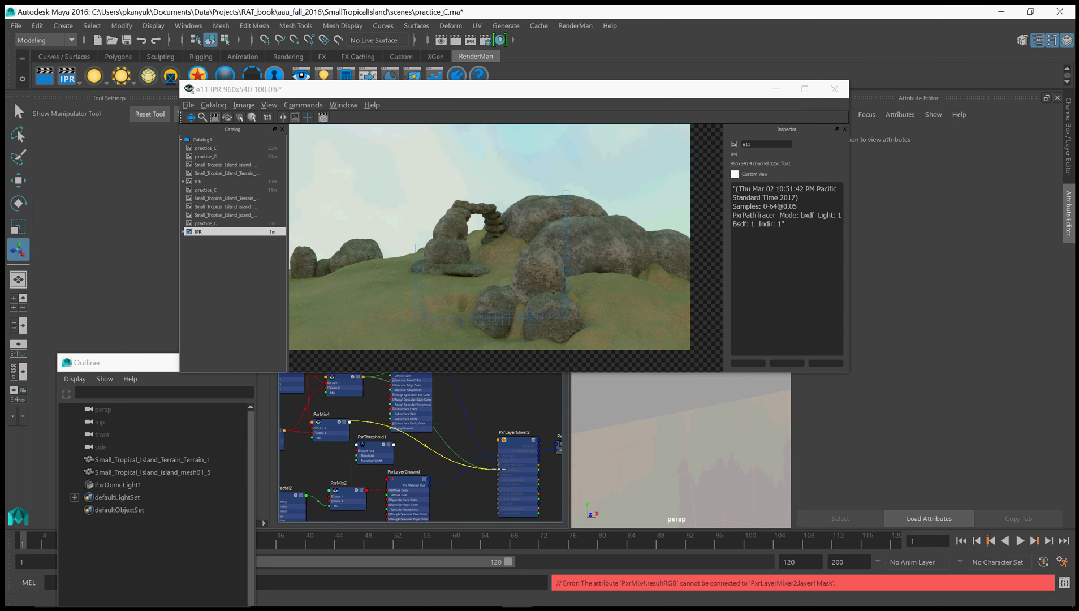
Connect PxrMix4's Result RGBR component to the Layer 1Mask input of PxrLayerMixer2.
left_click(349, 423)
mouse_move(382, 521)
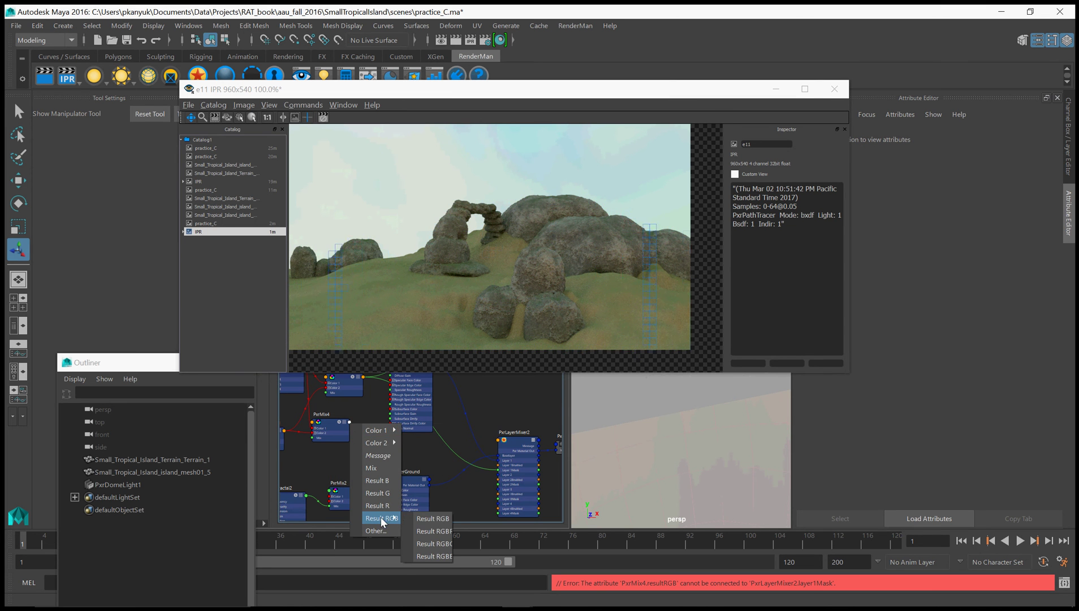
left_click(429, 532)
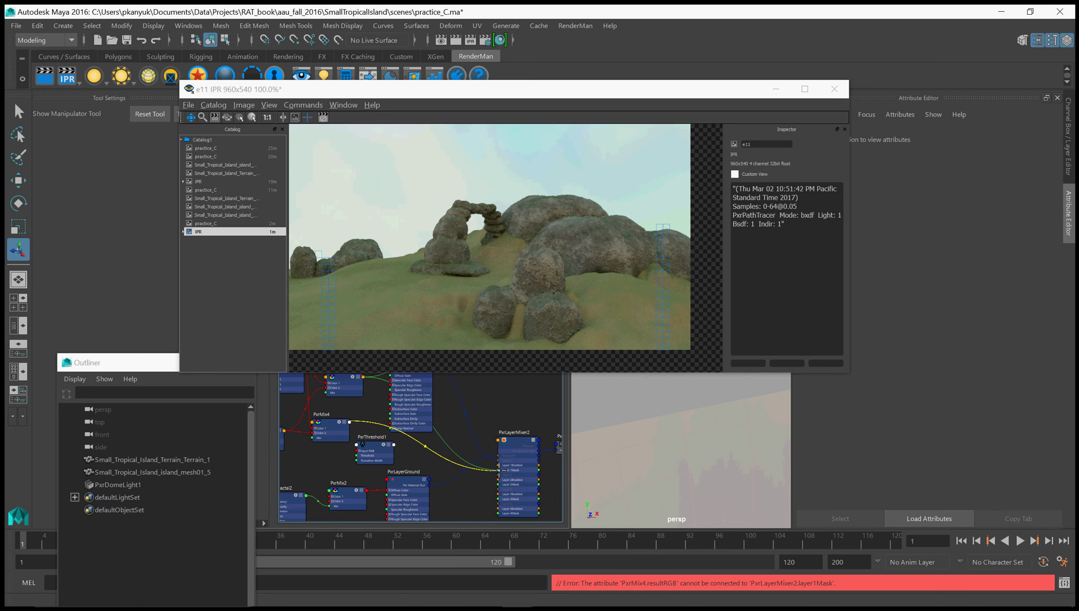
left_click(498, 469)
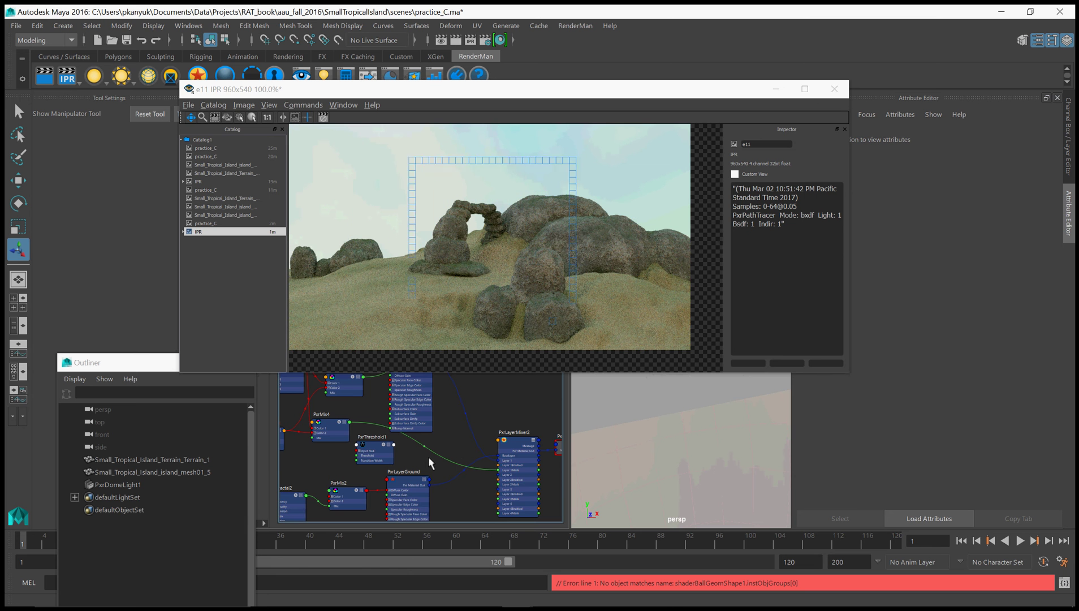
Rearrange the graph so PxrThreshold1 sits directly below PxrMix4, beside PxrBakeTexture1.
middle_click_drag(438, 464, 500, 459, "alt")
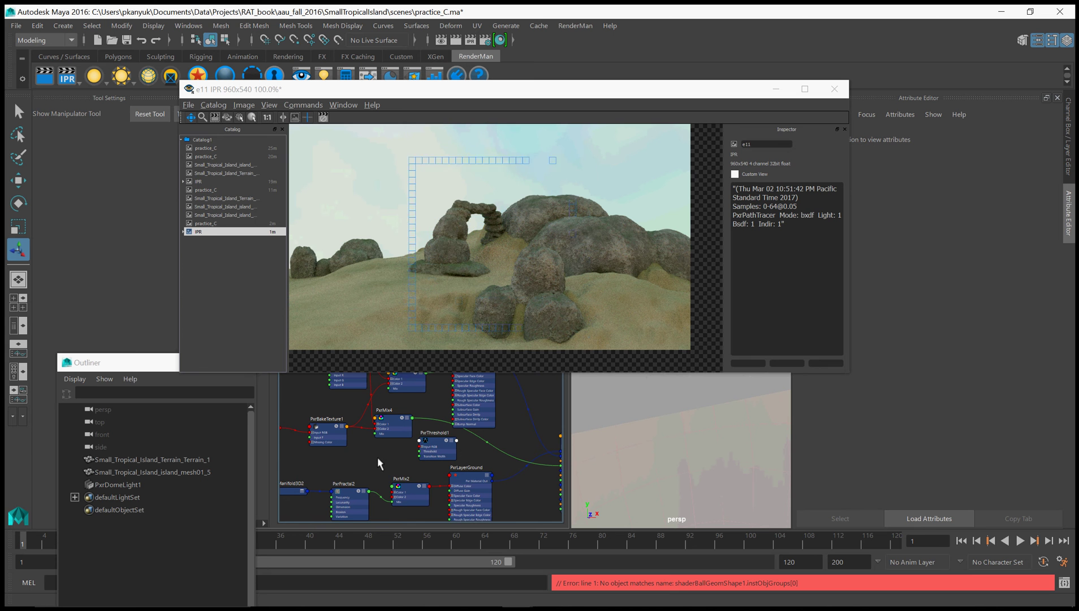
middle_click_drag(376, 457, 351, 445, "alt")
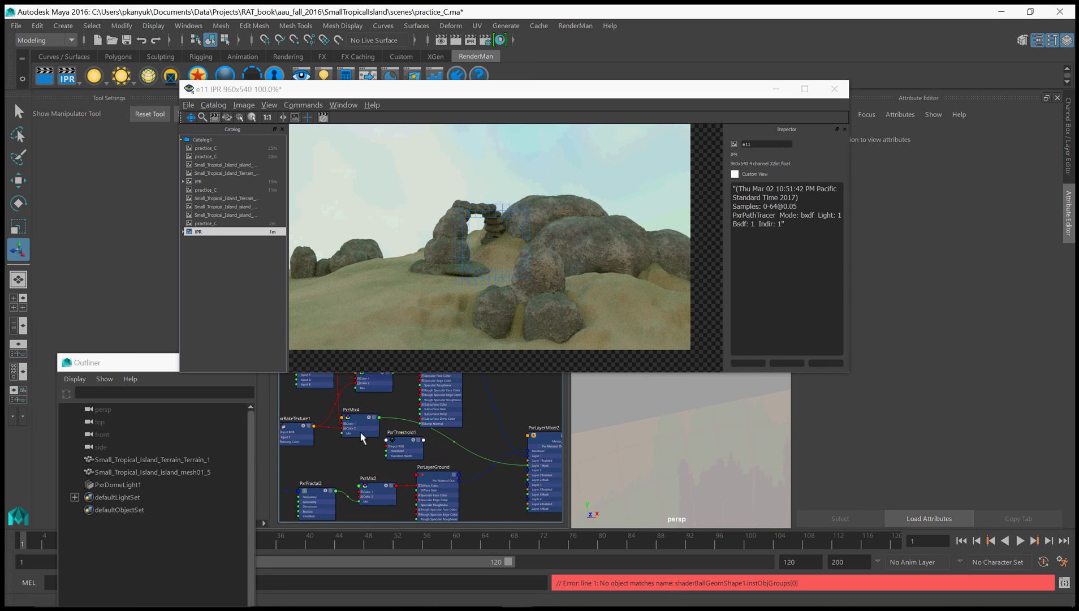
left_click_drag(364, 421, 352, 446)
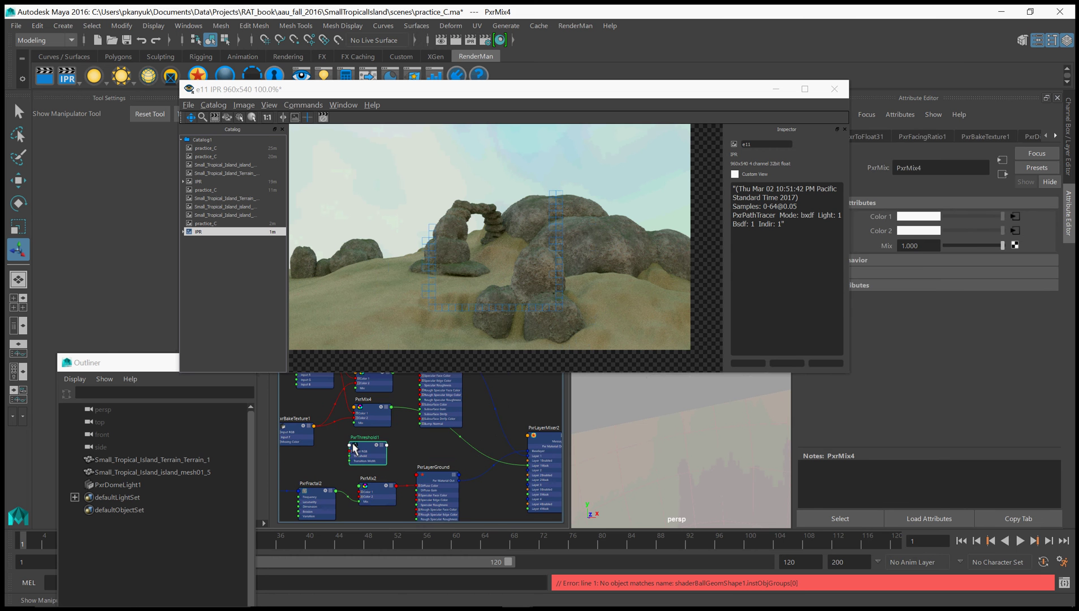
middle_click_drag(393, 448, 420, 446, "alt")
scroll(364, 445, "up", 2)
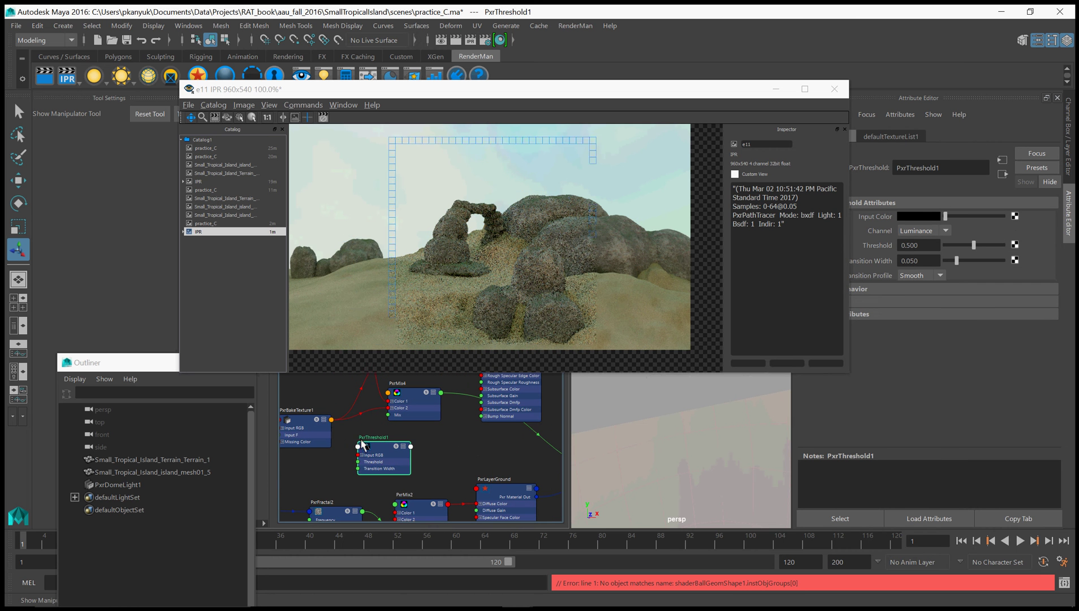
Connect the Result RGB of PxrBakeTexture1 to the Input RGB of PxrThreshold1.
left_click(331, 421)
mouse_move(360, 516)
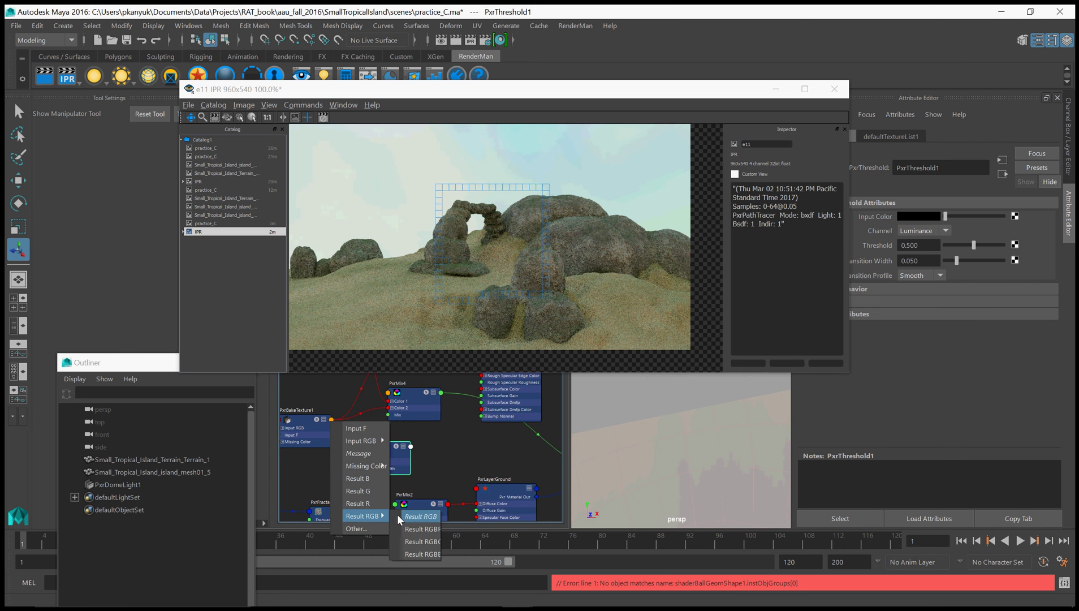
left_click(401, 519)
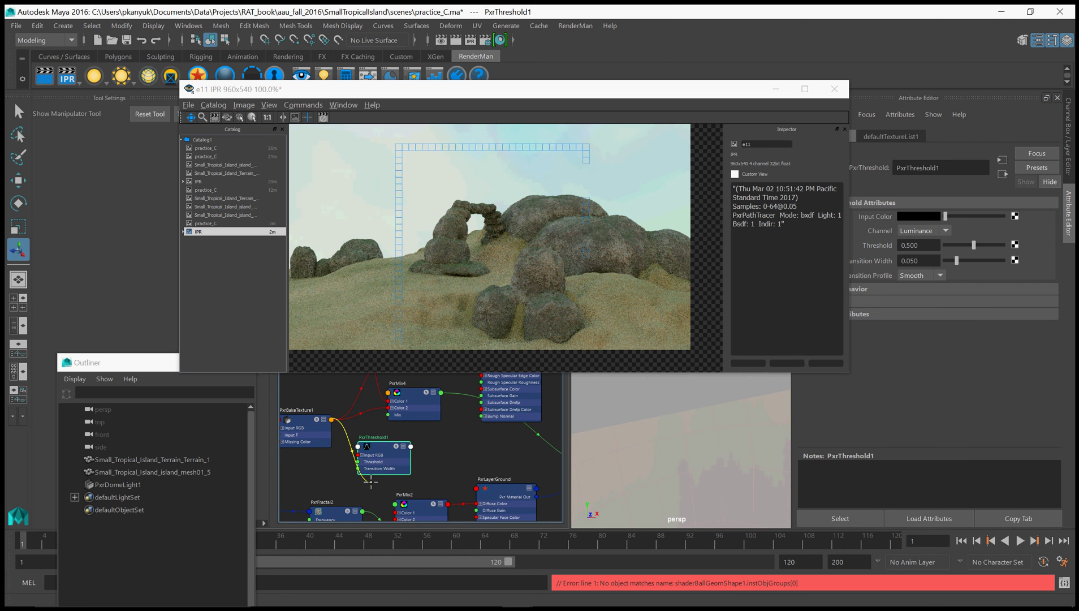
left_click(363, 455)
Connect the Result RGB of PxrThreshold1 to Color 2 of PxrMix4 and move PxrMix4 downstream of the threshold node.
left_click(411, 446)
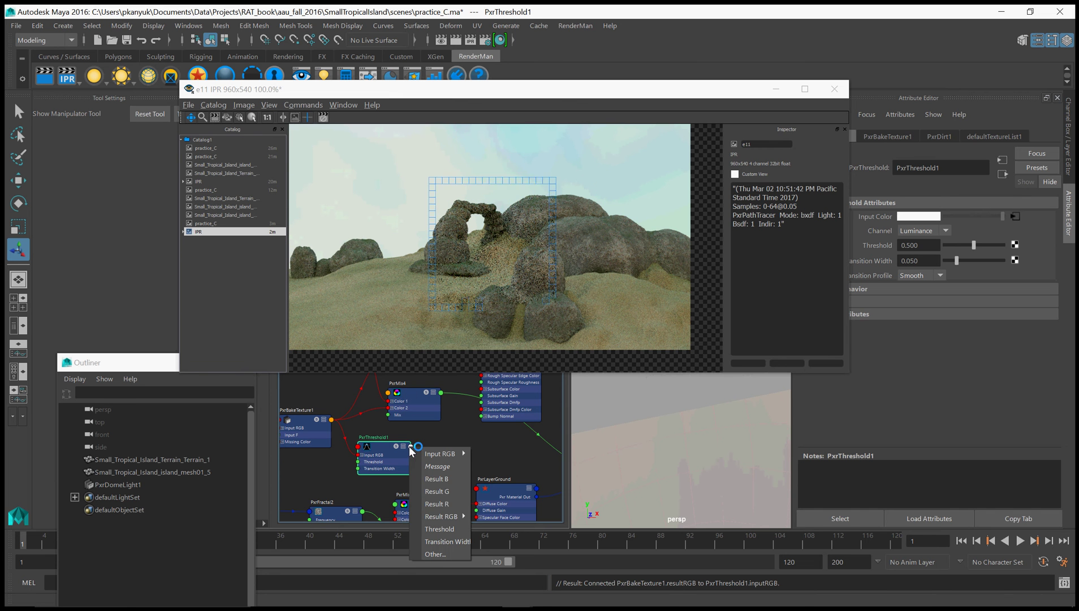
mouse_move(437, 516)
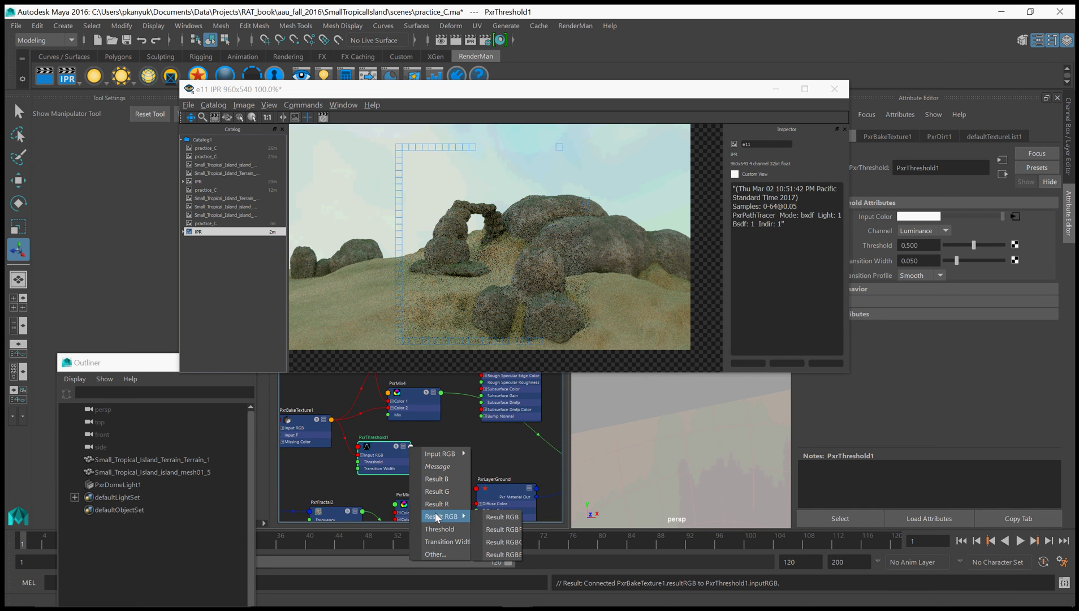
left_click(502, 516)
left_click(388, 408)
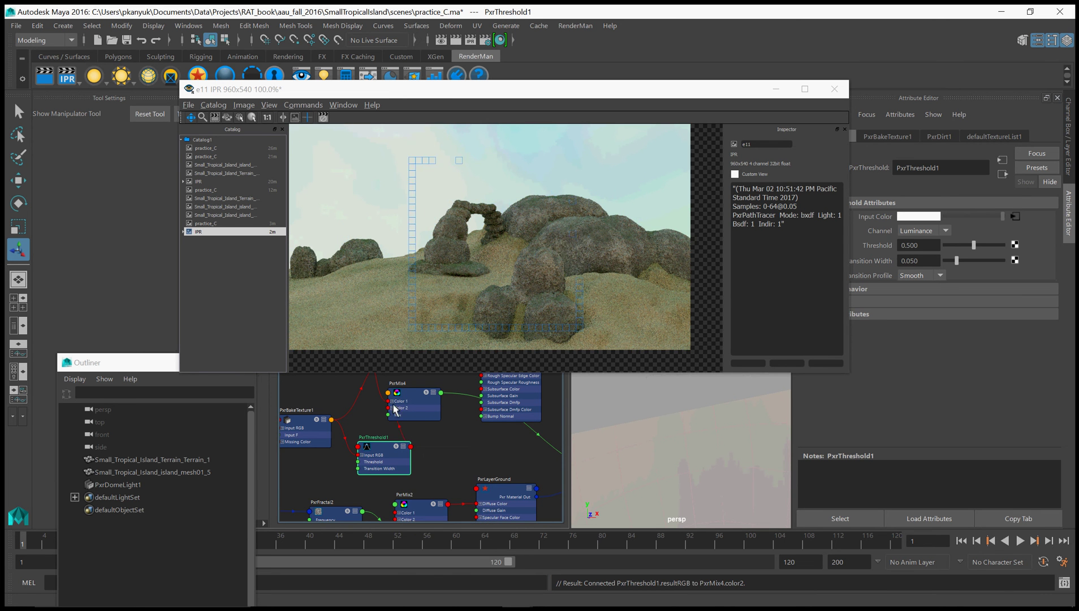
left_click_drag(414, 405, 452, 429)
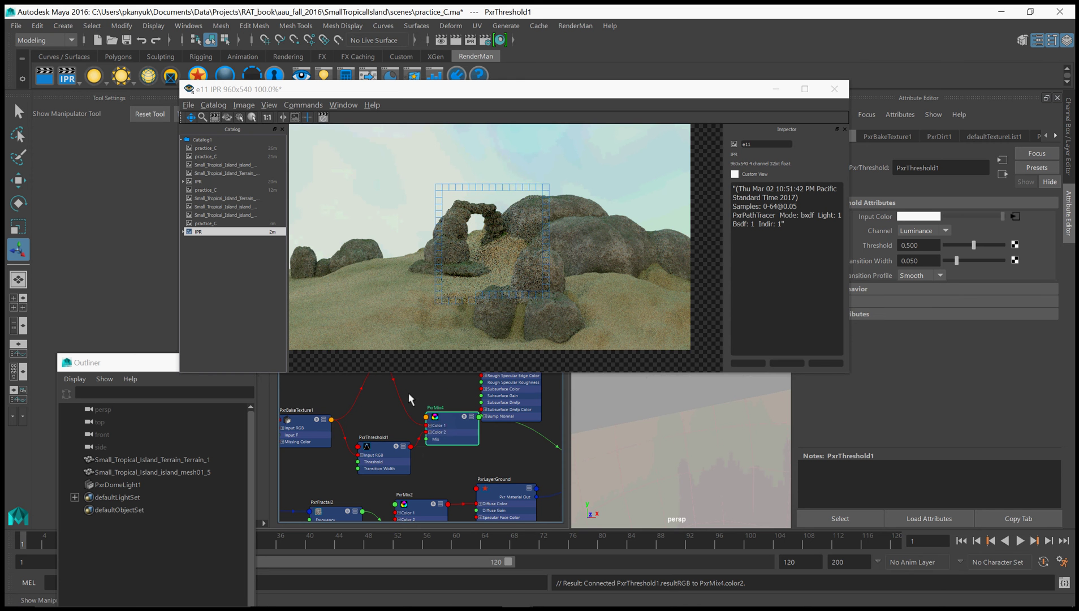
left_click(432, 417)
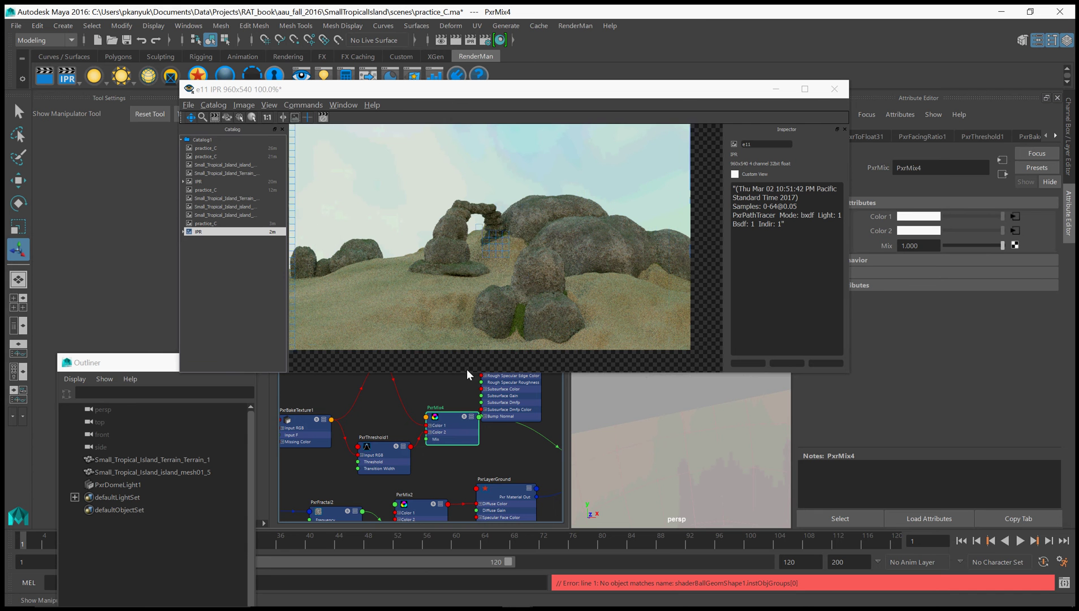
Set PxrThreshold1's Transition Width to 0.250 and tune its Threshold to 0.255.
left_click(386, 447)
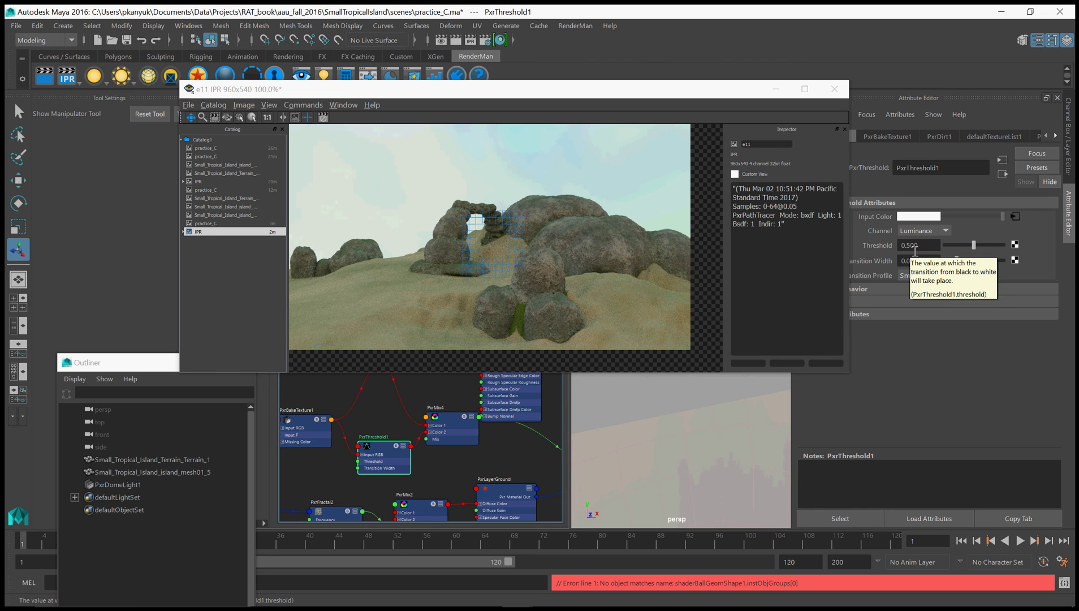
left_click_drag(973, 248, 967, 250)
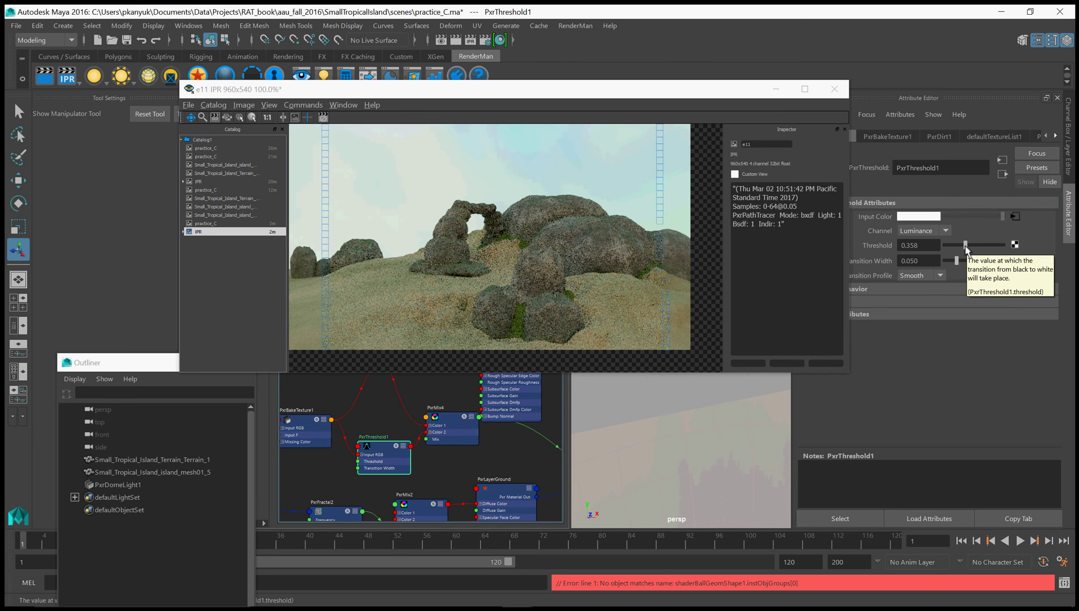
left_click_drag(965, 247, 958, 246)
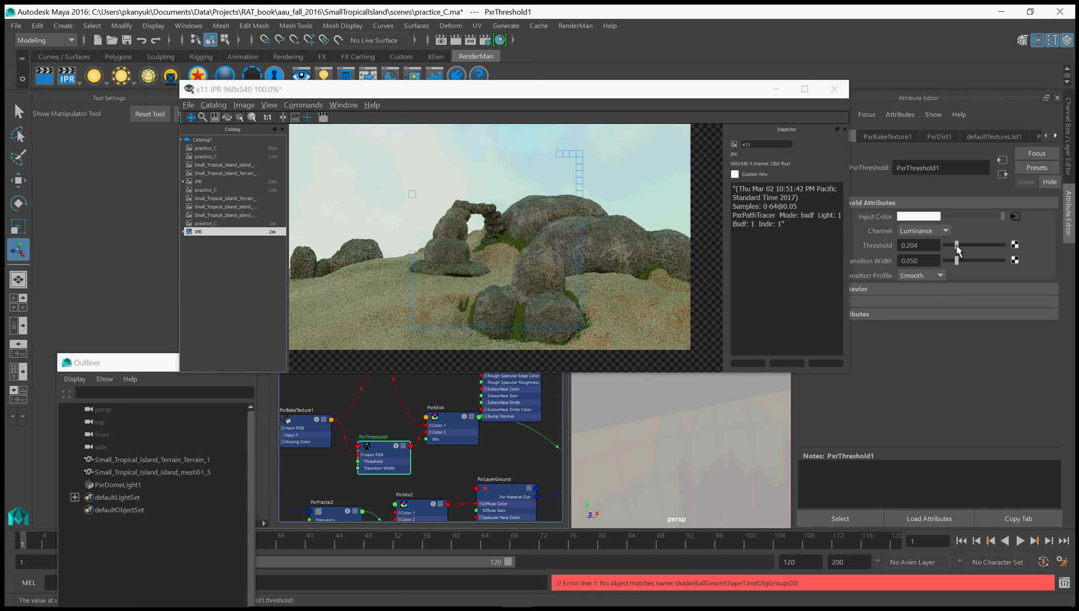
left_click_drag(958, 246, 956, 246)
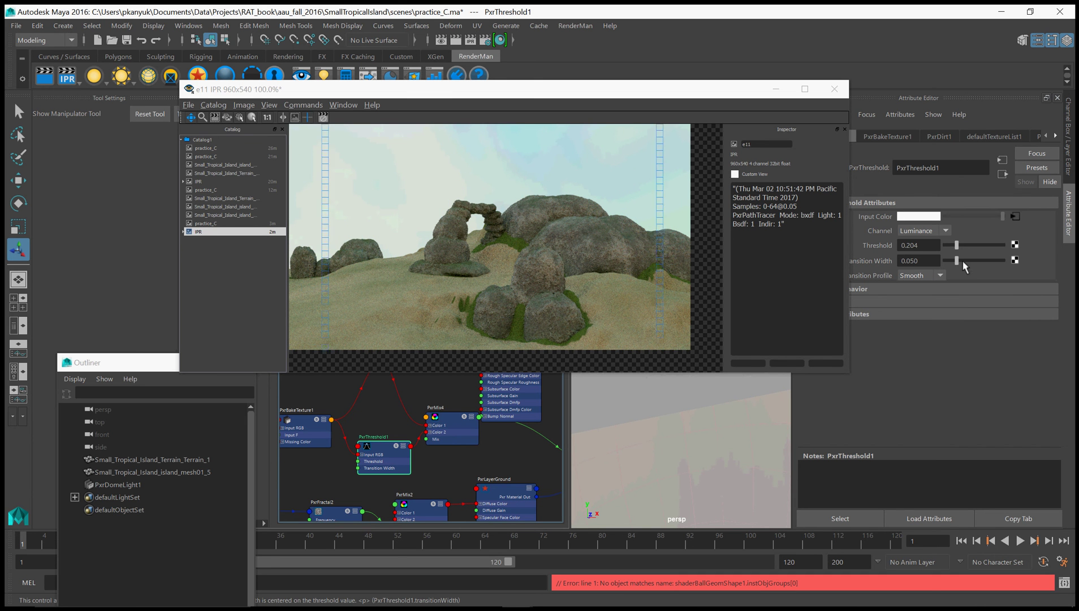
left_click_drag(957, 260, 999, 261)
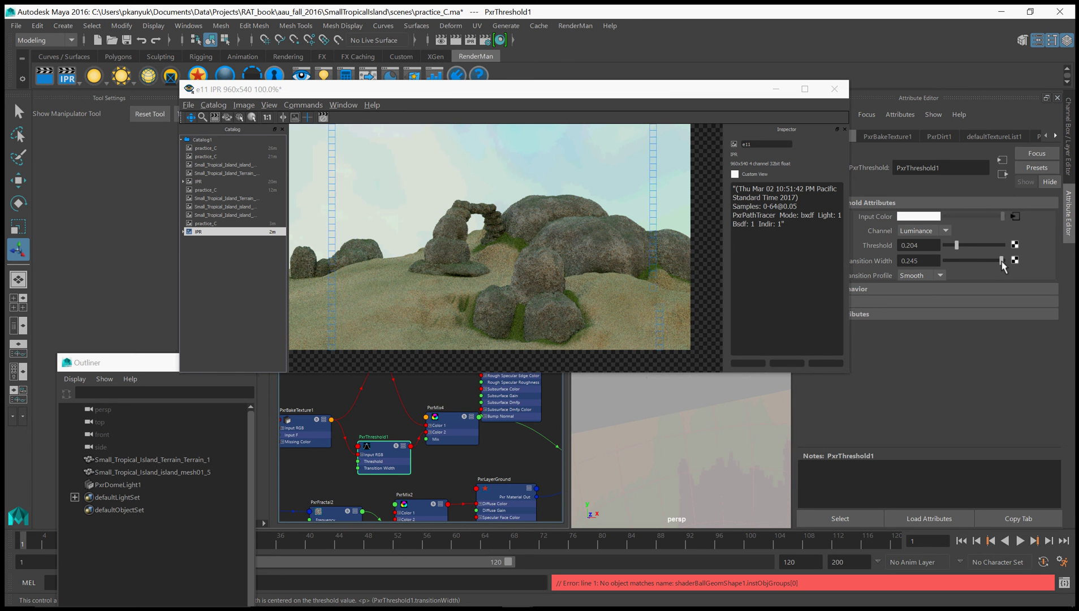
left_click_drag(998, 260, 1010, 262)
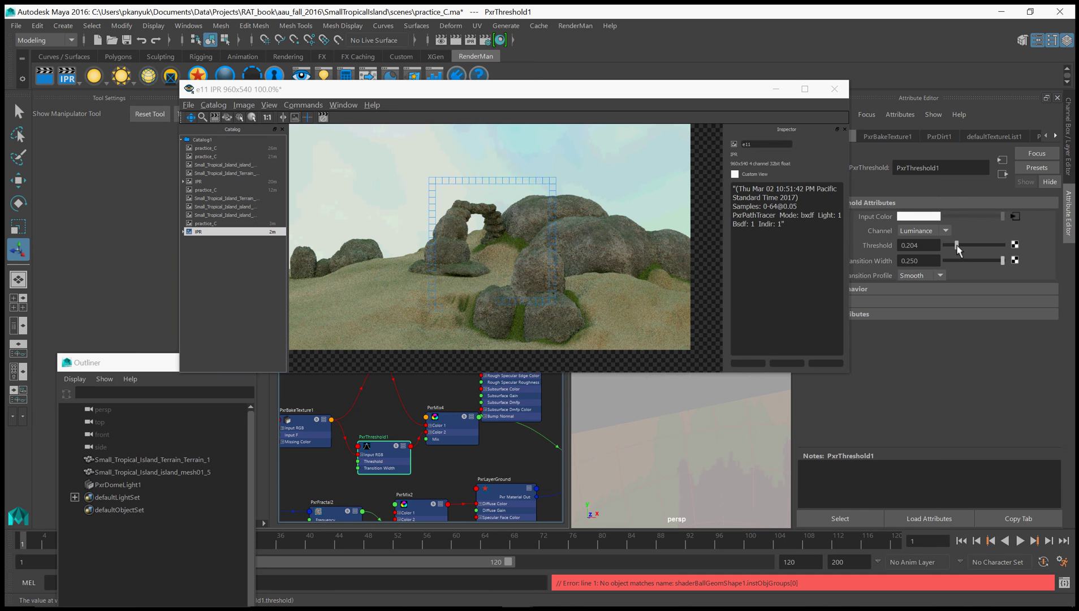
left_click_drag(958, 250, 962, 251)
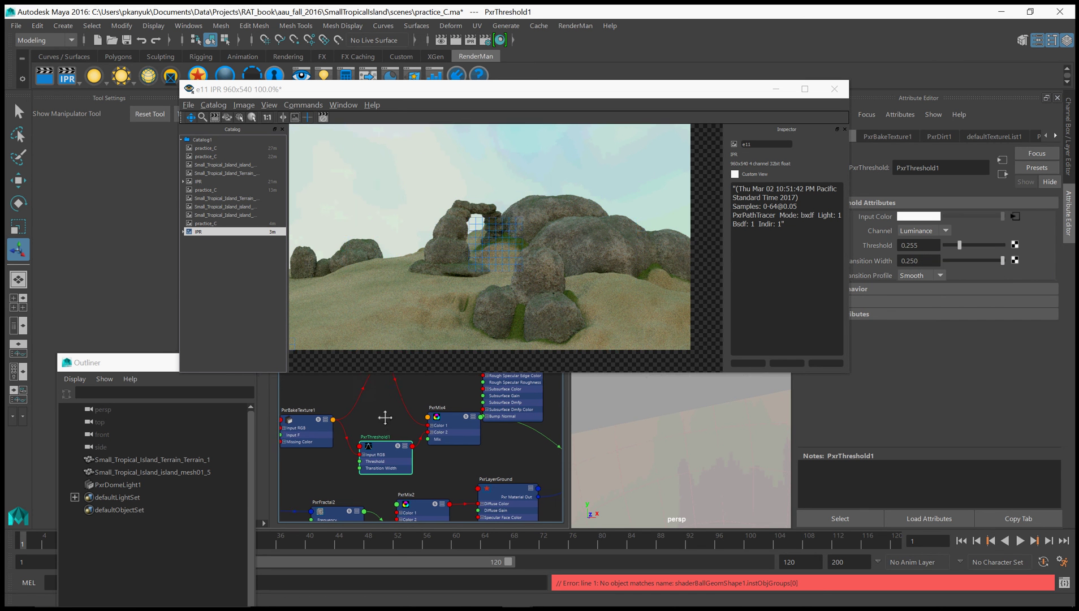
Try Mix values of 0.5 and 0.67 on PxrMix4 and settle on 0.6.
middle_click_drag(380, 417, 406, 428, "alt")
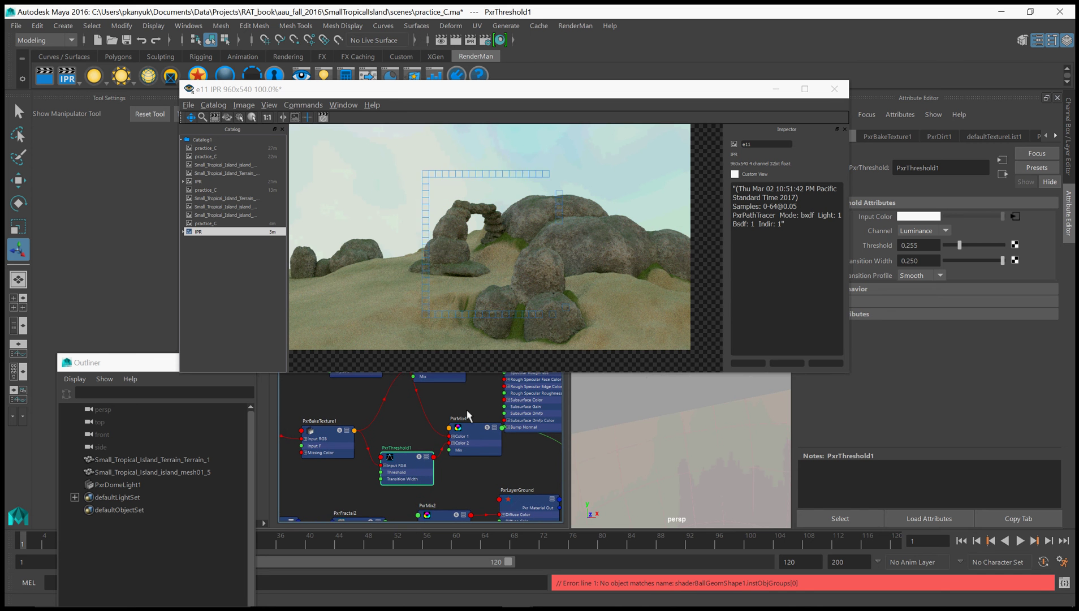
left_click(477, 429)
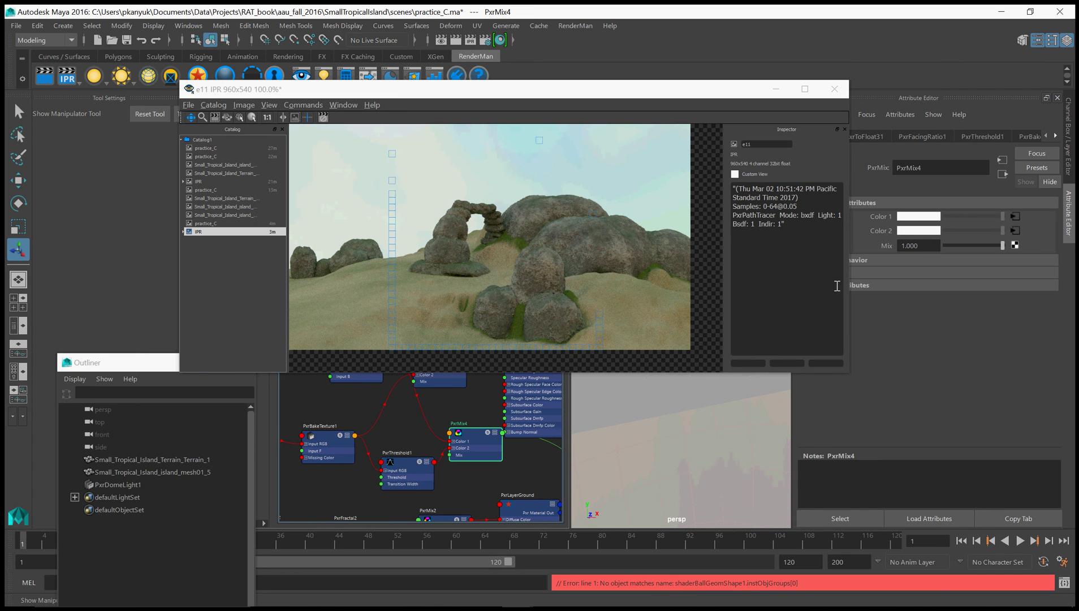
left_click(923, 246)
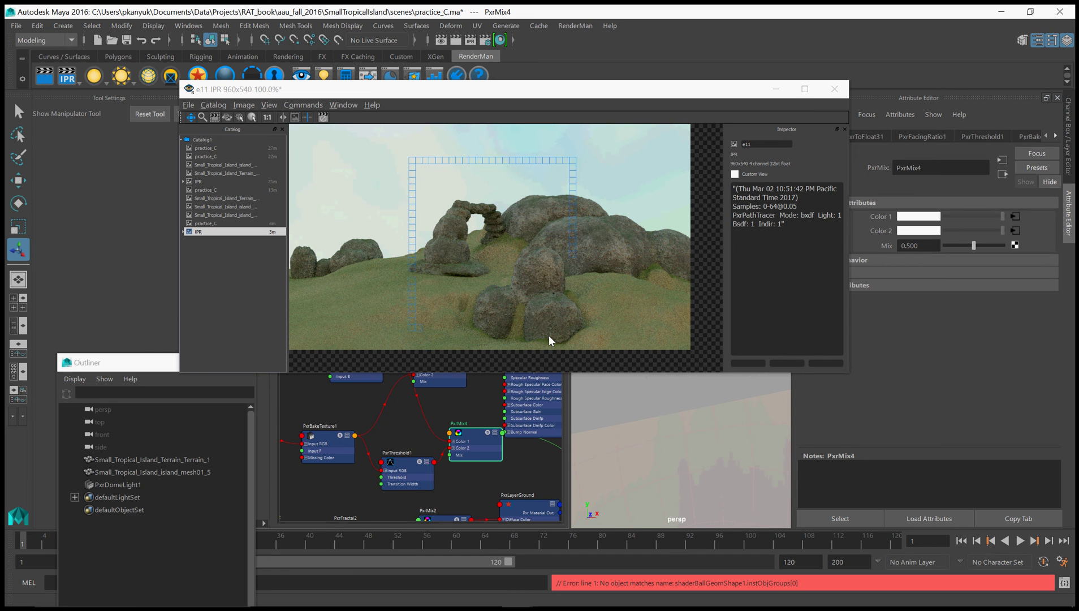
double_click(925, 247)
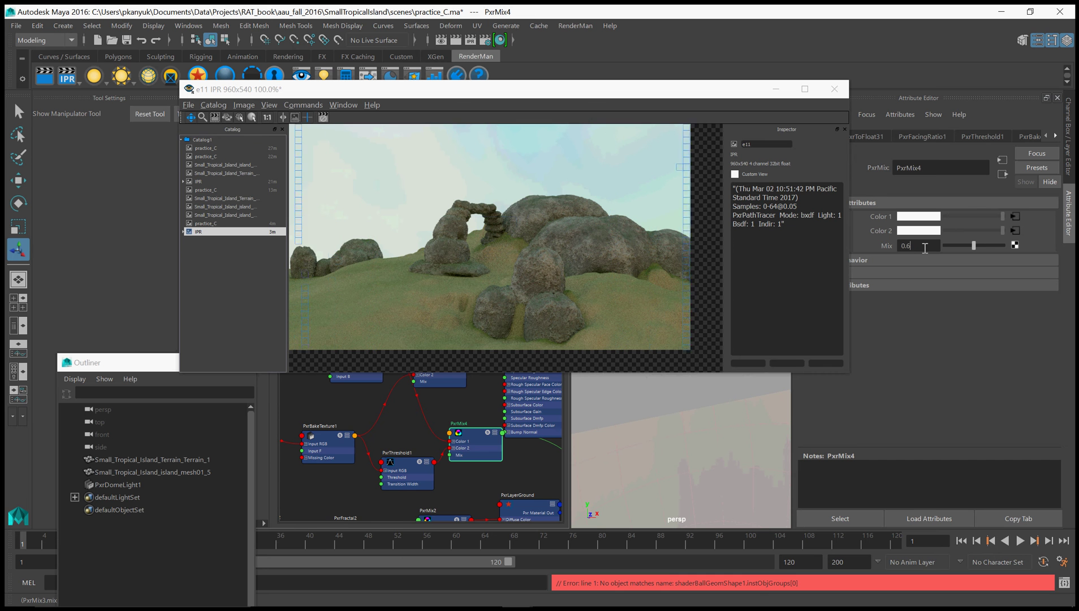
type("0.67")
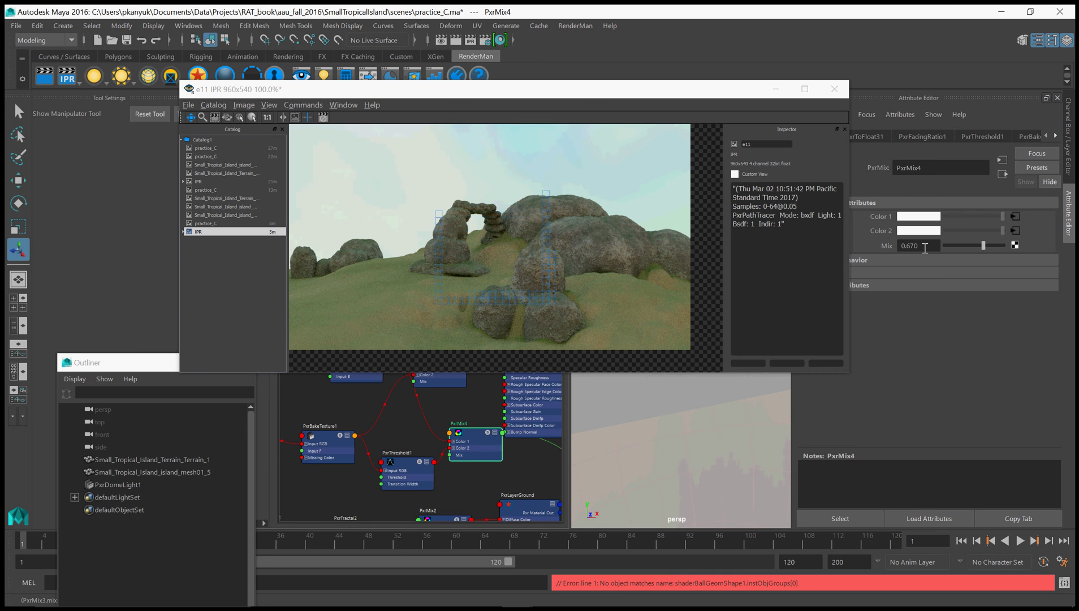
key("Return")
Compare the latest practice_C render with the current IPR render and review the occlusion nodes in the graph.
left_click(213, 221)
left_click(213, 230)
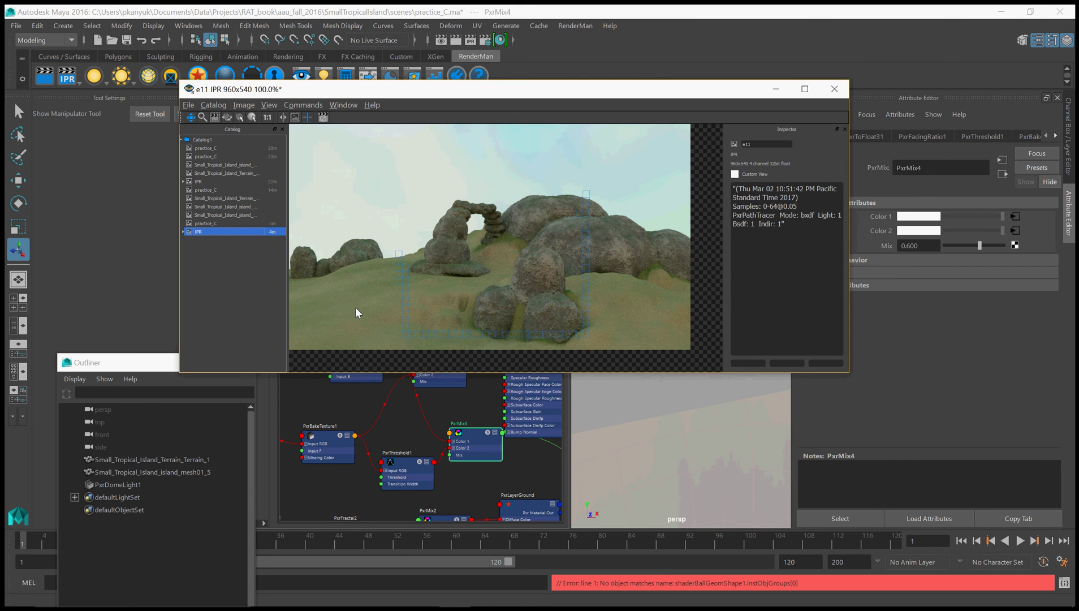
middle_click_drag(345, 404, 426, 415, "alt")
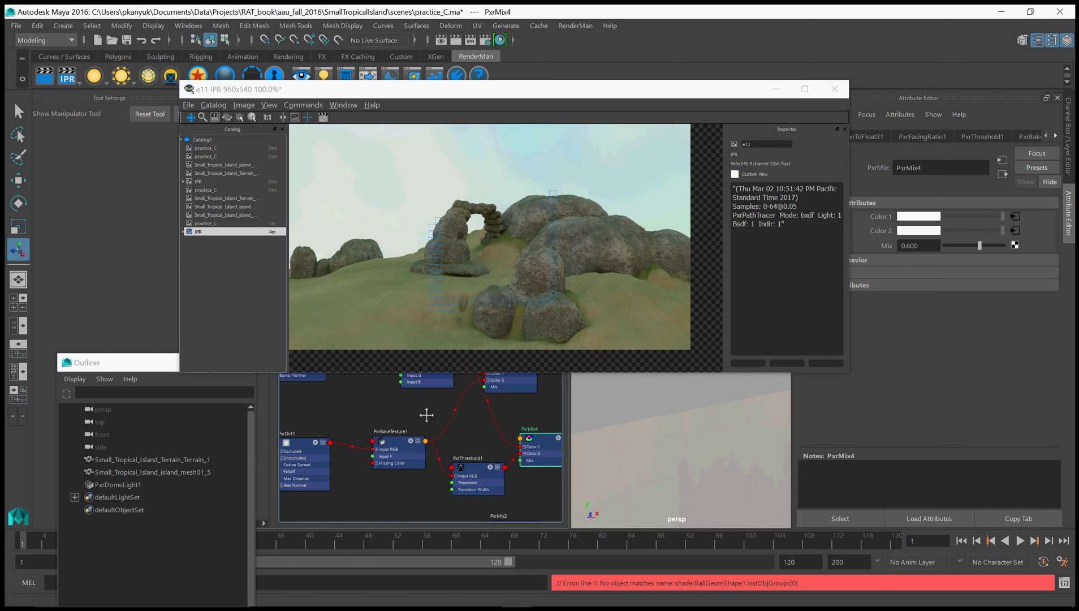
left_click(427, 414)
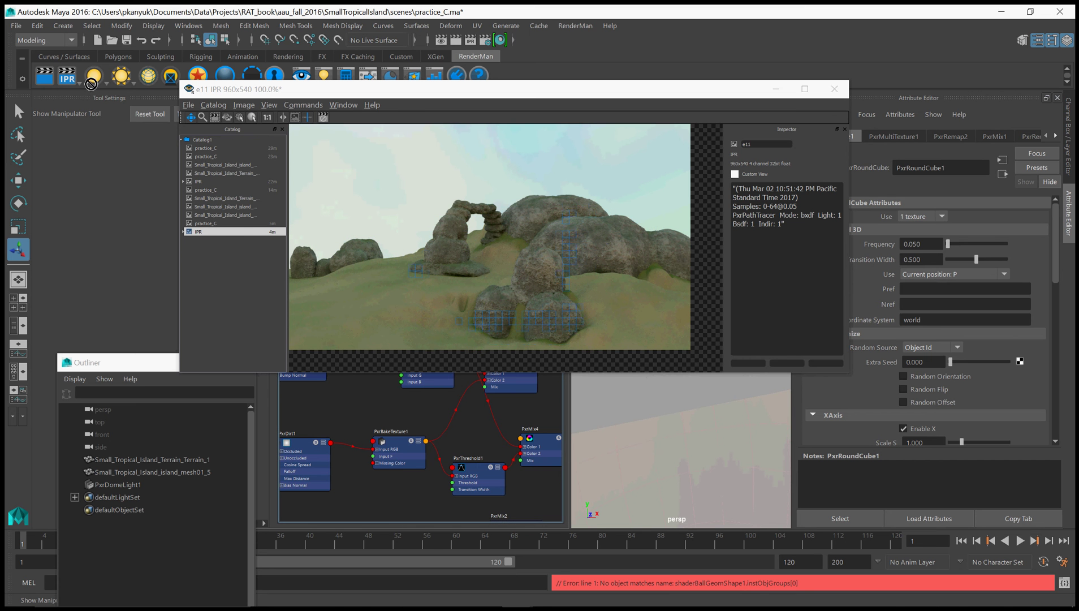
left_click_drag(71, 83, 514, 354)
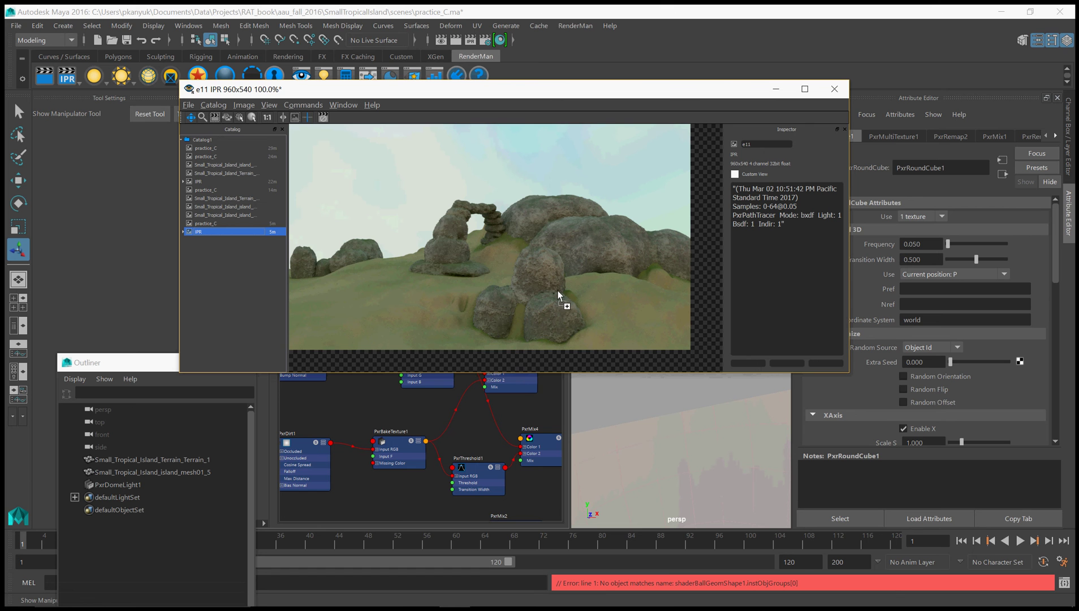
left_click_drag(558, 291, 529, 366)
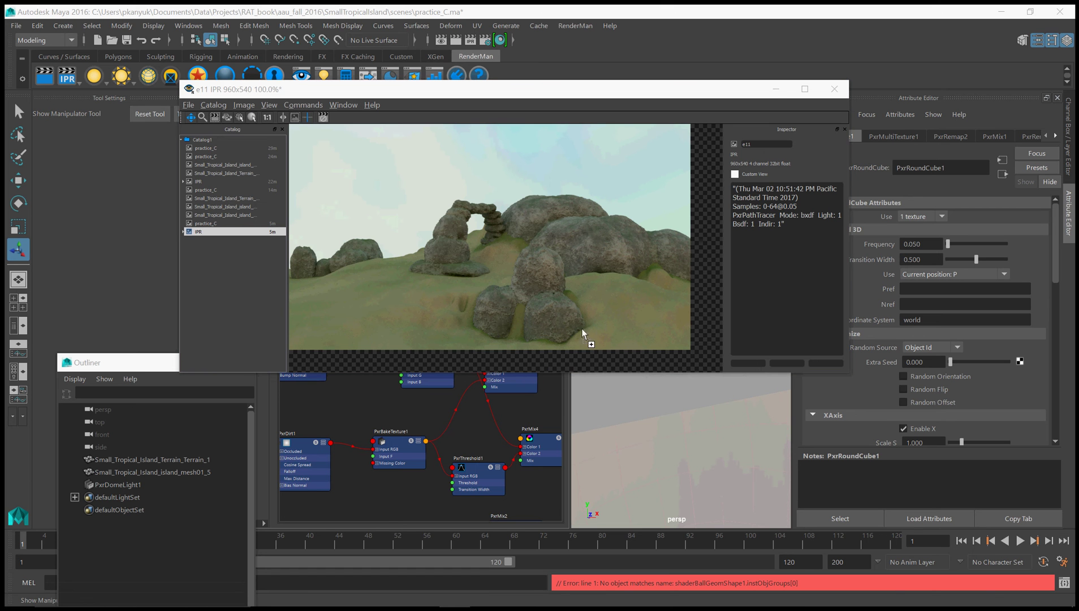
left_click_drag(776, 89, 456, 596)
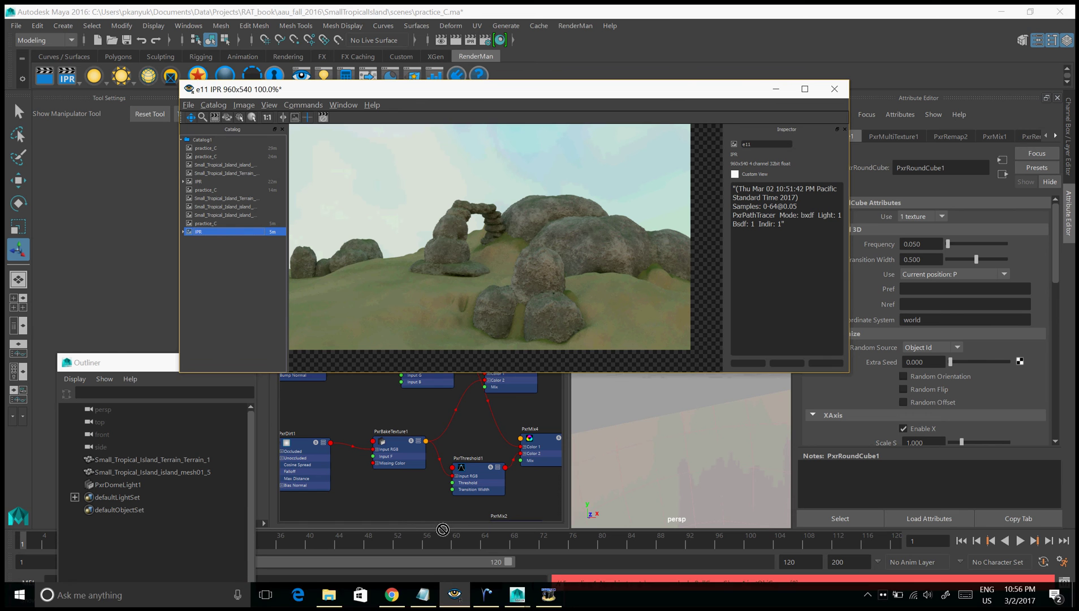
Inspect the running IPR render and its processor load in Task Manager, closing Task Manager when done.
left_click_drag(443, 529, 849, 135)
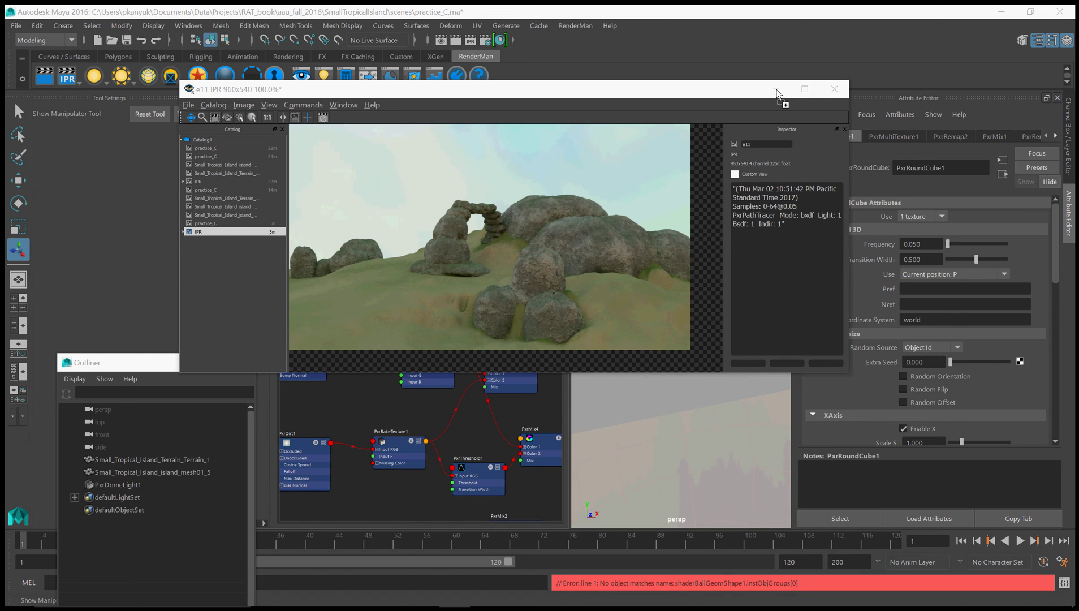
left_click_drag(776, 92, 522, 464)
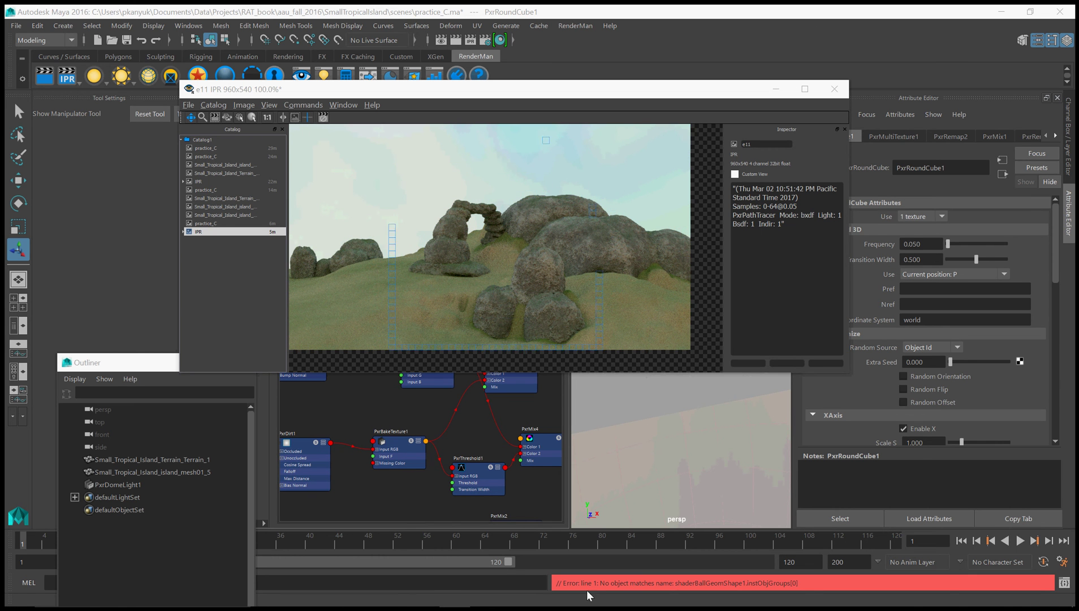
mouse_move(490, 586)
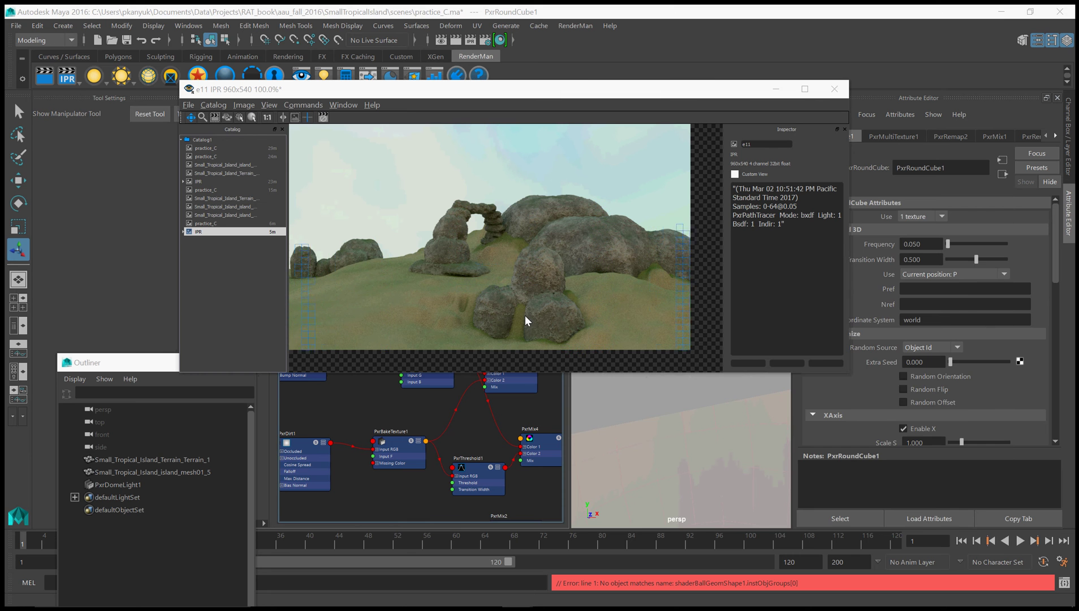
left_click_drag(668, 91, 553, 73)
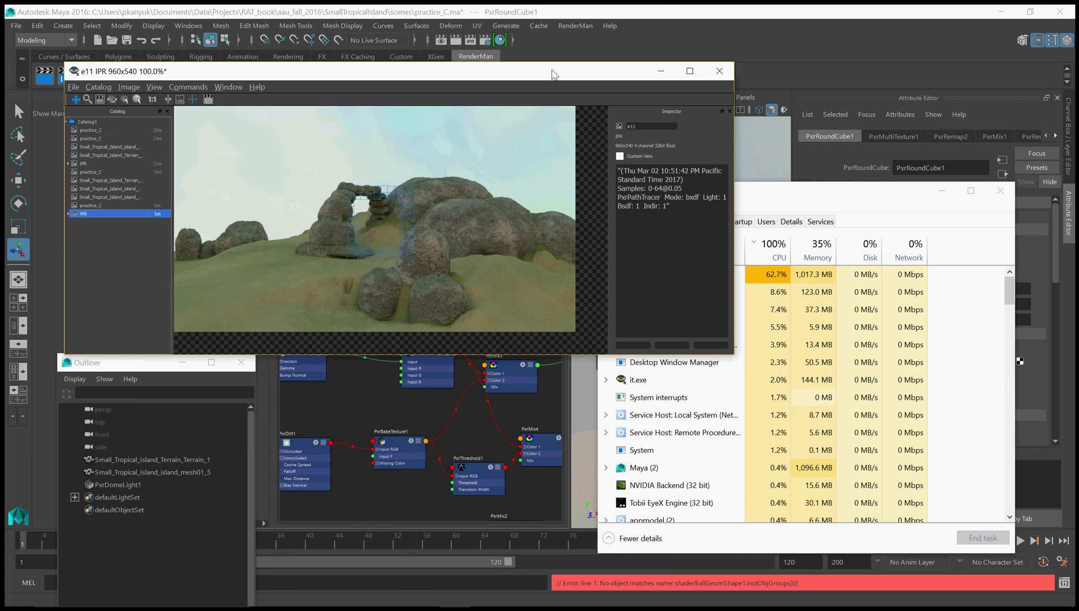
left_click_drag(820, 196, 763, 362)
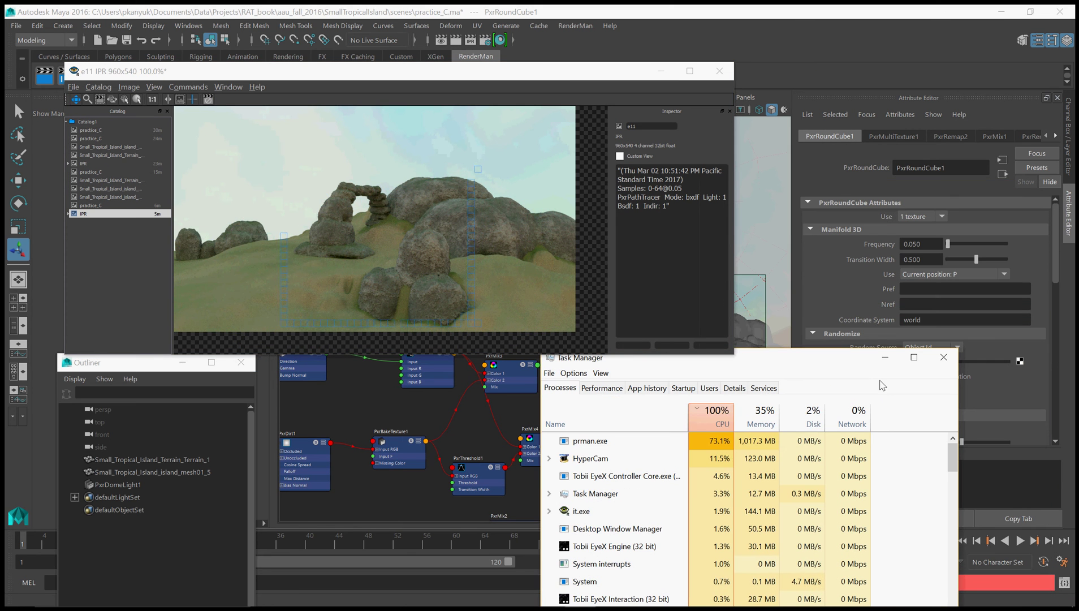
left_click(943, 357)
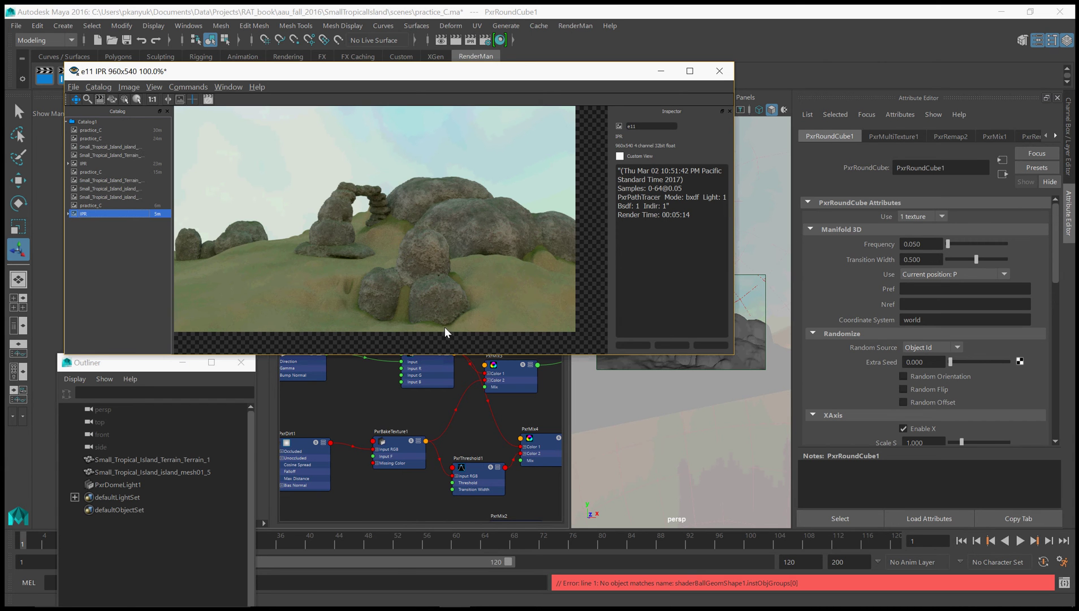
Put the render window away, rename the Hypershade graph tab awesome_shaders and widen the perspective viewport.
left_click(660, 72)
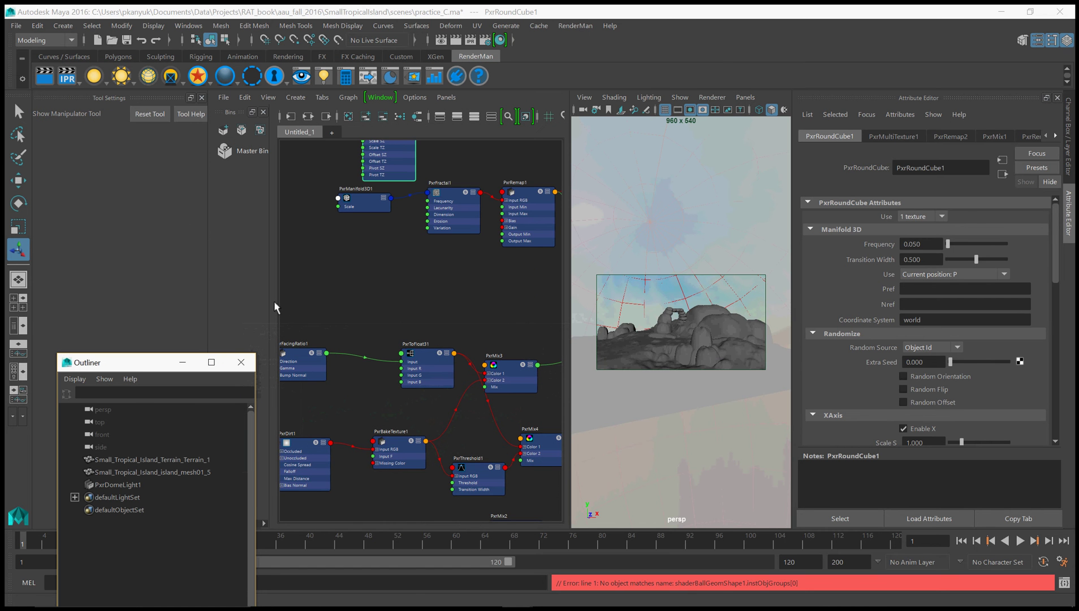
left_click(295, 134)
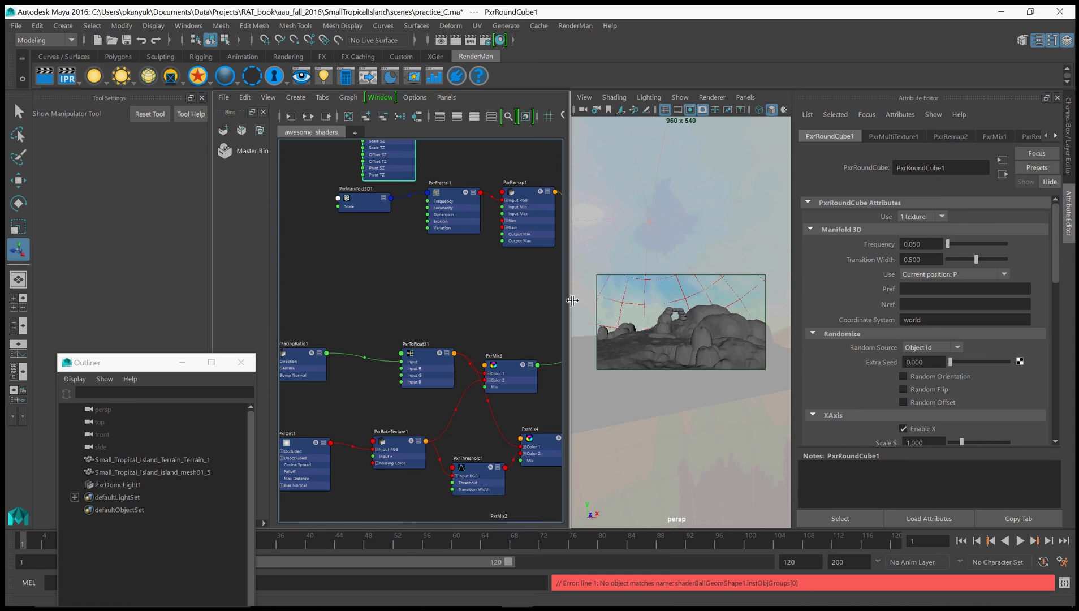
left_click_drag(572, 304, 416, 301)
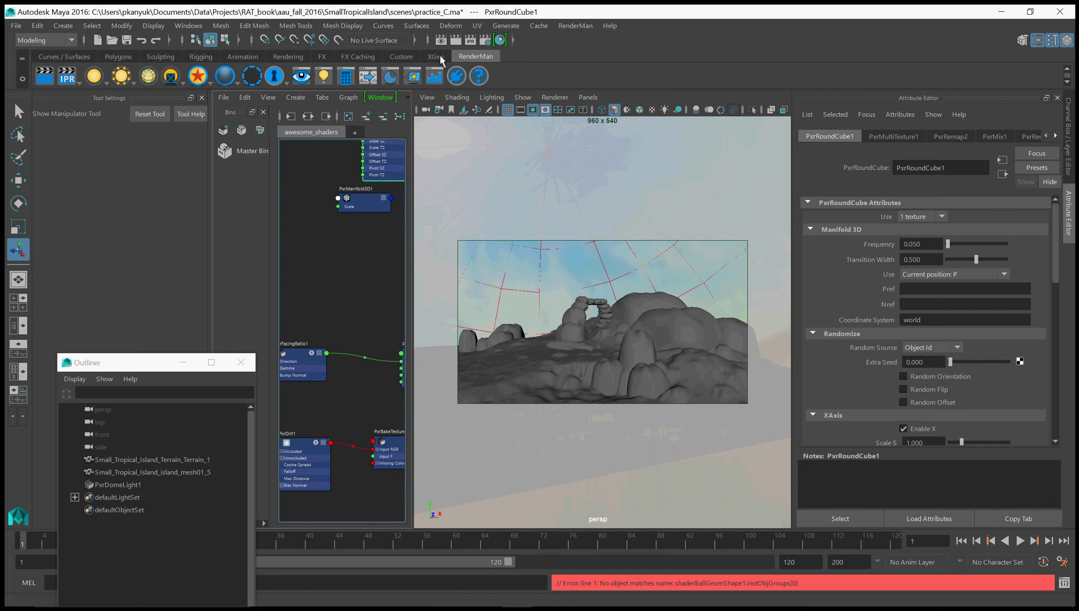
Create an XGen description named grassDemoC on Small_Tropical_Island_Terrain_Terrain_1, with splines placed randomly across the surface and controlled by attribute expressions.
left_click(489, 387)
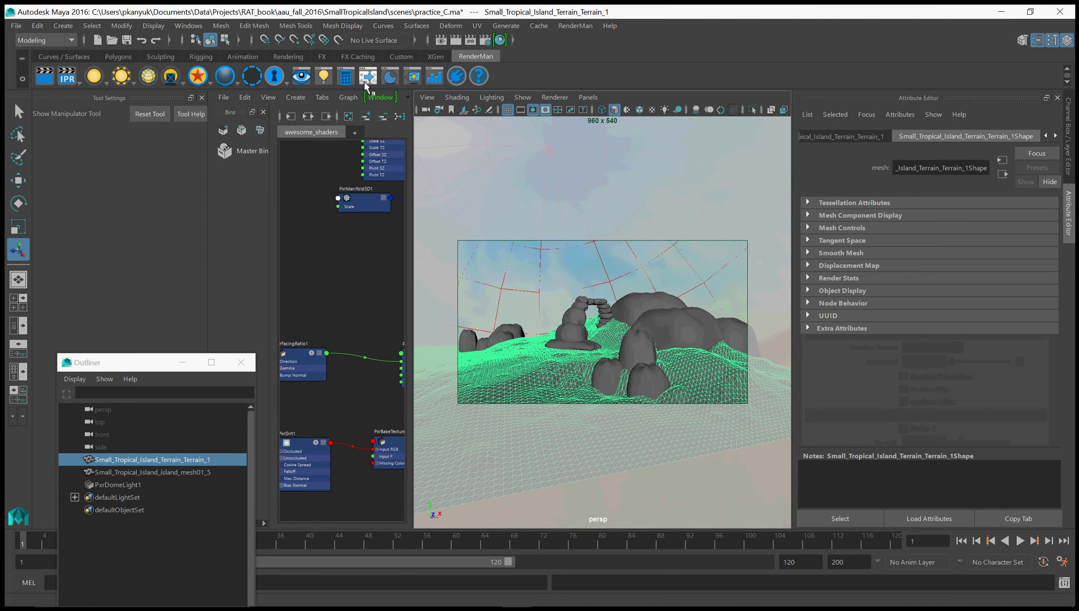
left_click(435, 56)
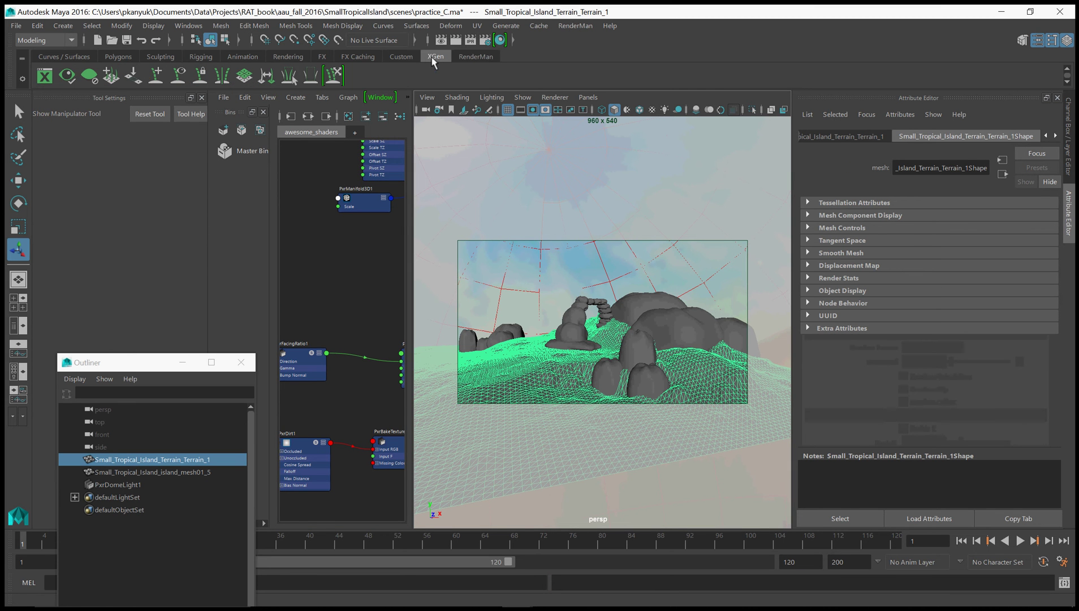
left_click(44, 77)
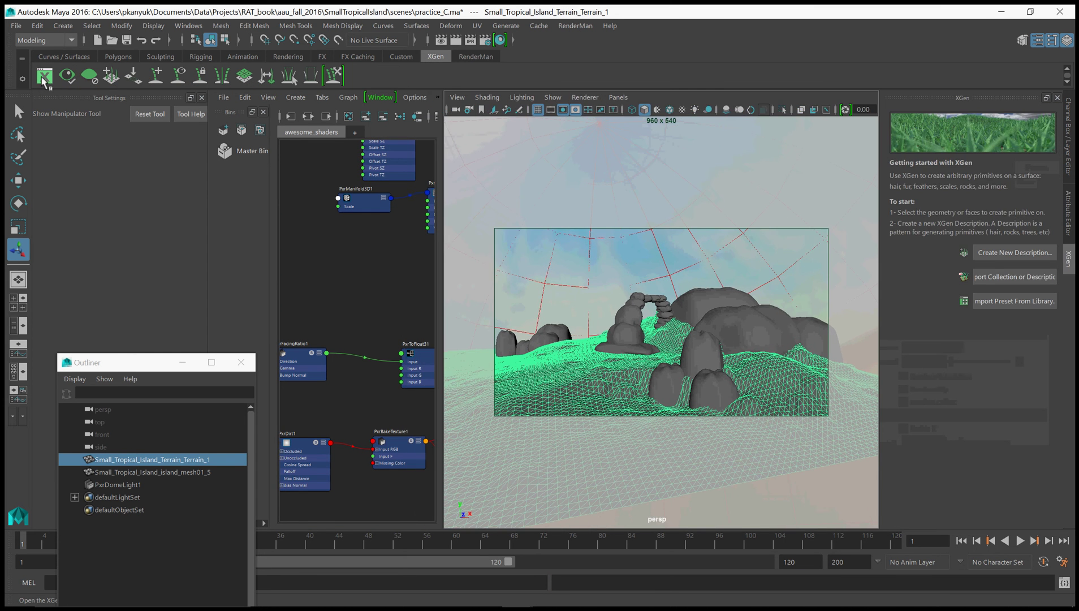
left_click(992, 253)
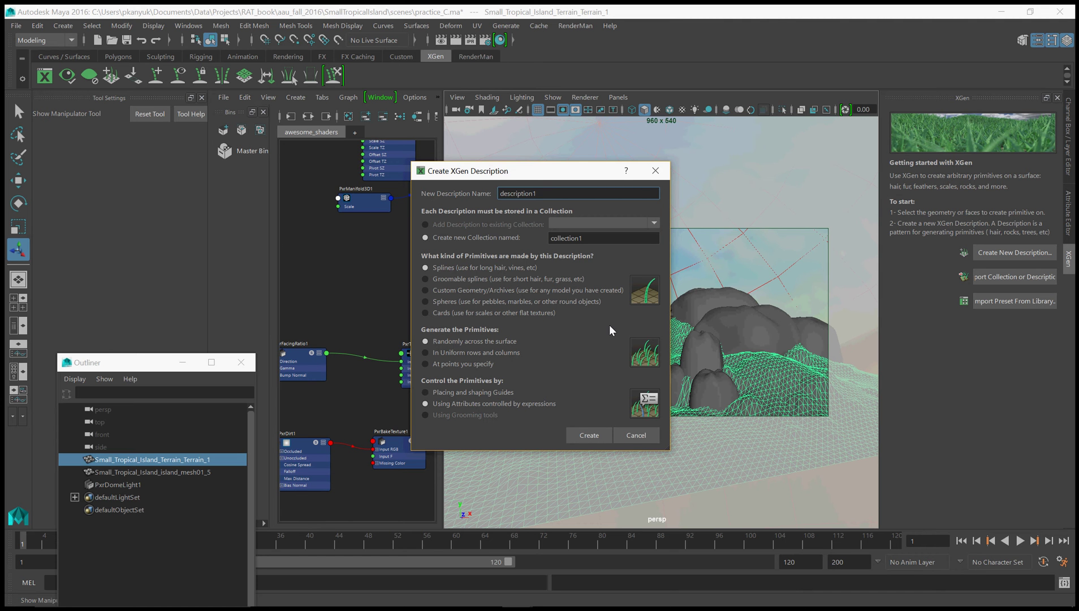
left_click(426, 278)
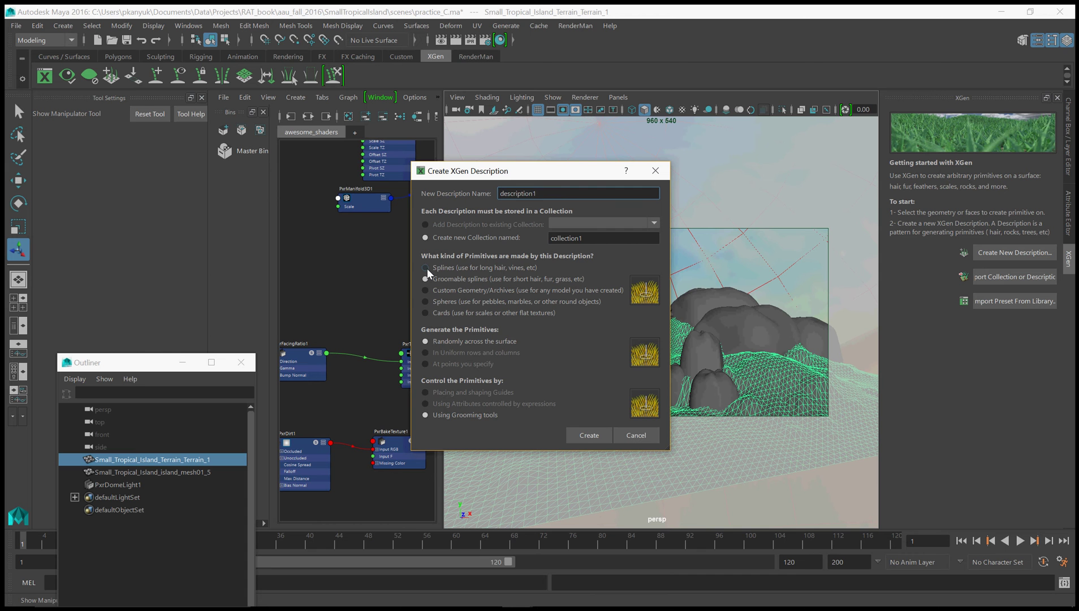
left_click(426, 268)
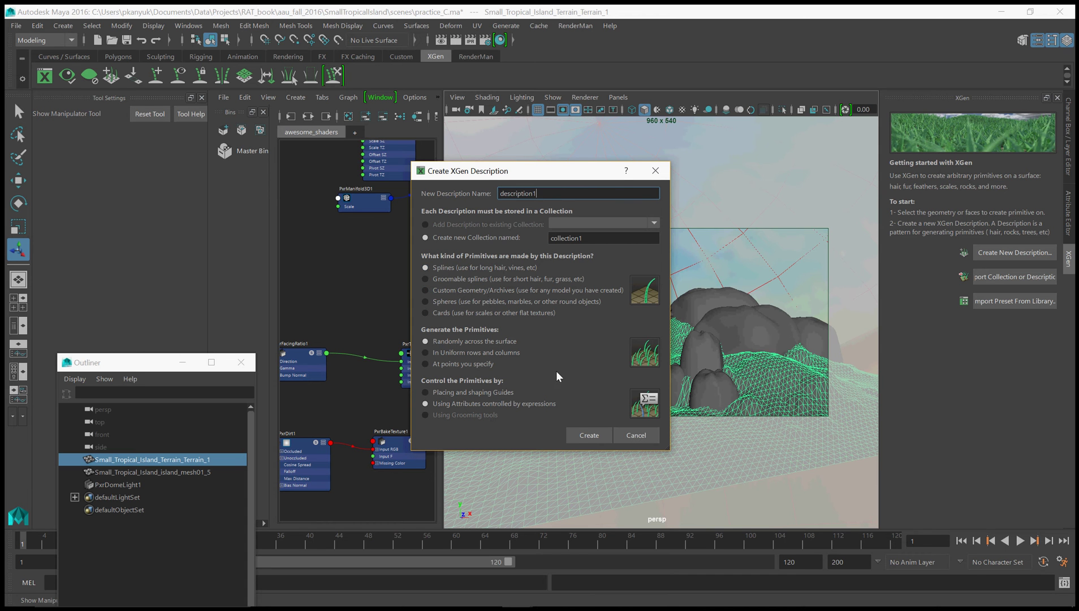
left_click_drag(540, 193, 485, 193)
type("grassDemoC")
left_click(593, 439)
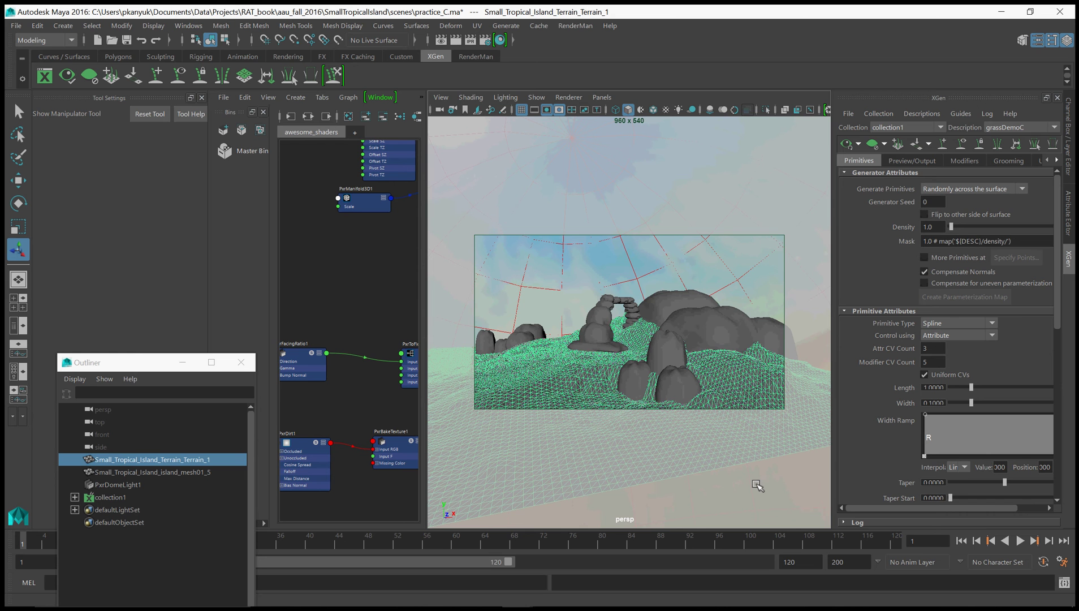
Deselect the terrain and set grassDemoC's preview Primitive Color to dark green, with hue 120 and value about 0.38.
left_click(571, 308)
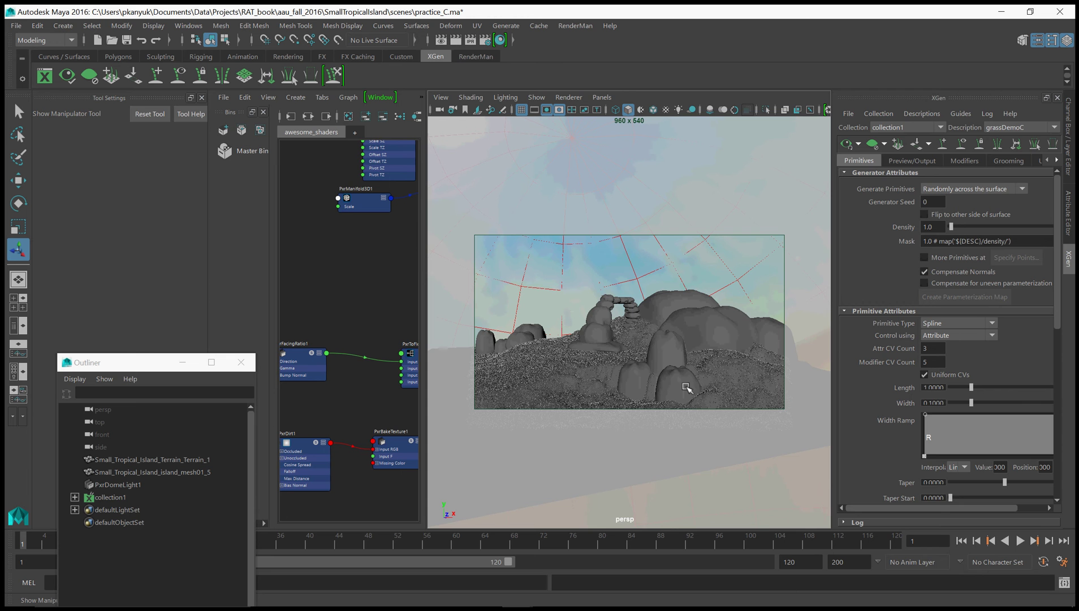
left_click_drag(838, 355, 796, 356)
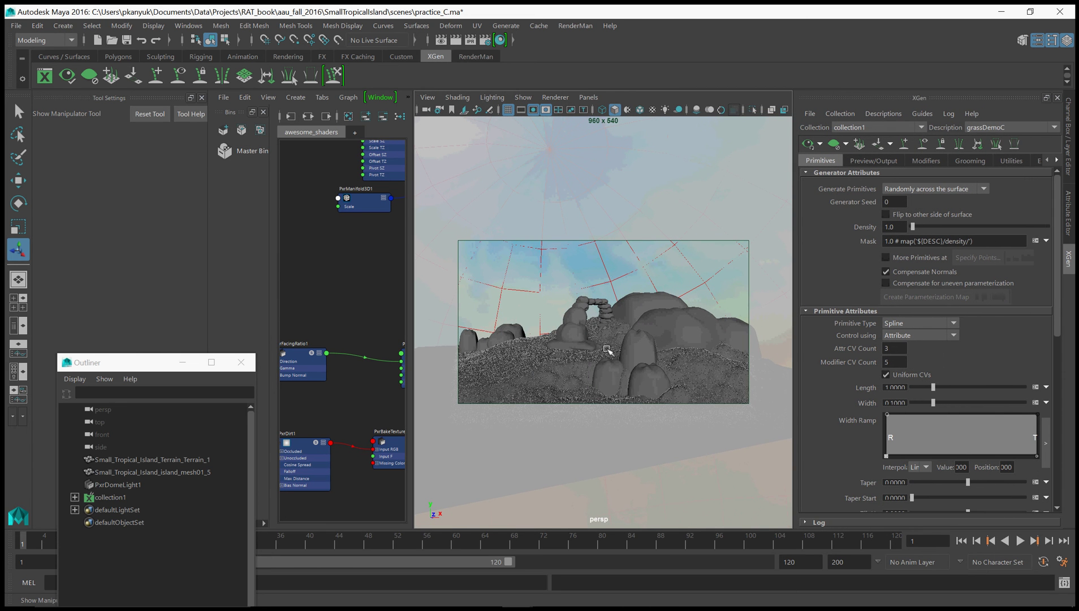
left_click(886, 162)
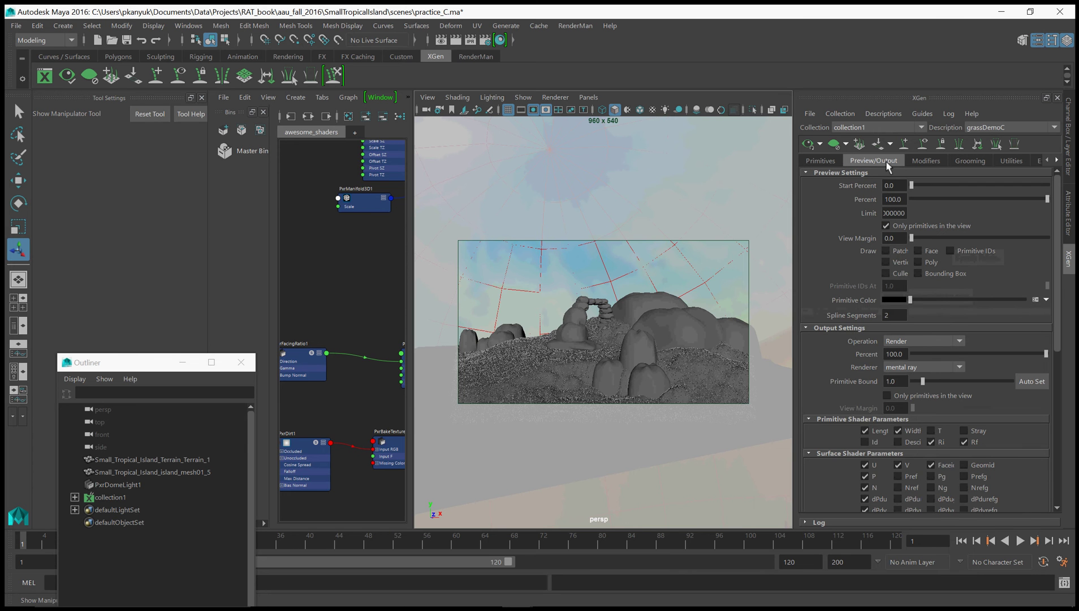
left_click(891, 300)
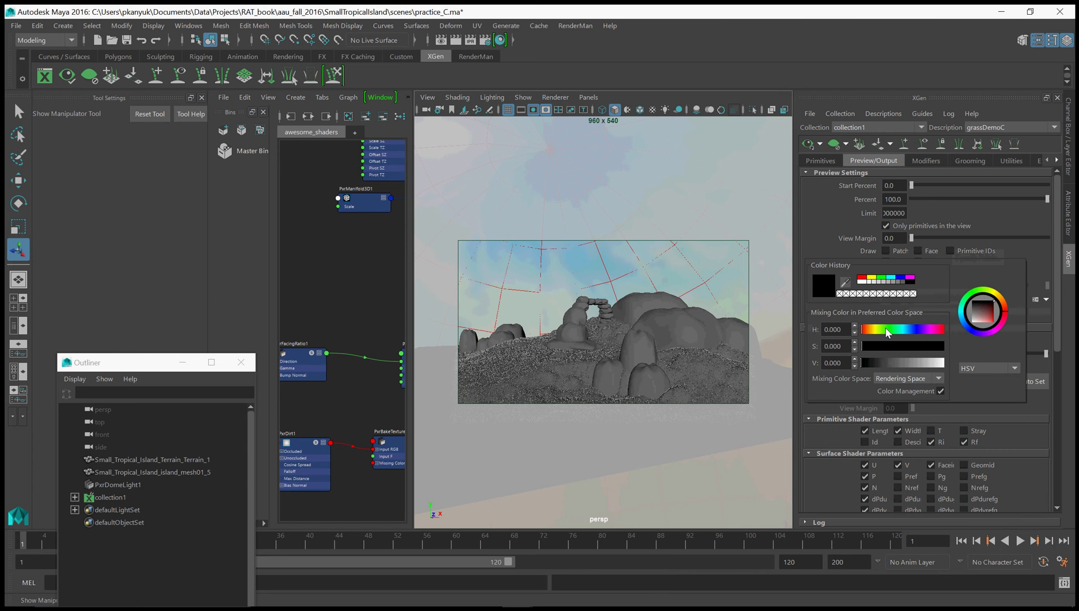
left_click(882, 278)
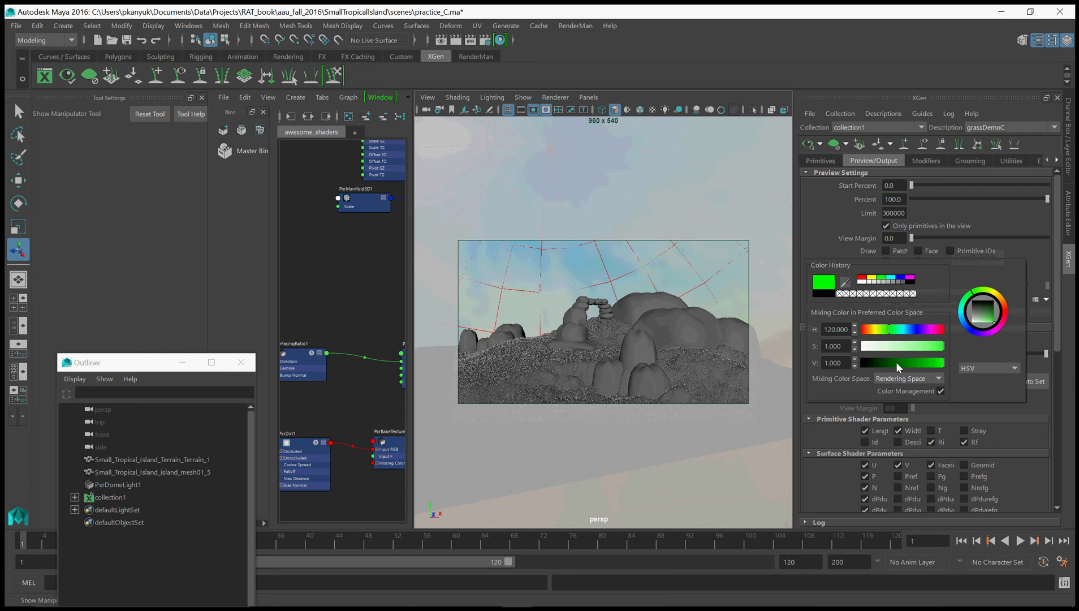
left_click(912, 360)
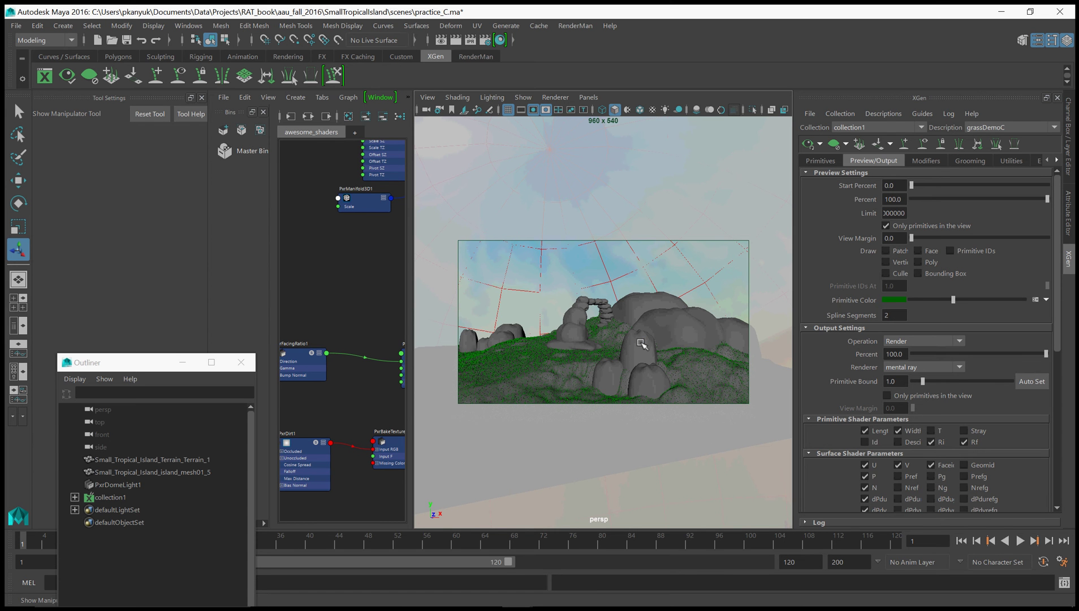
Set the Length of the grassDemoC spline primitives to 5.
left_click(815, 161)
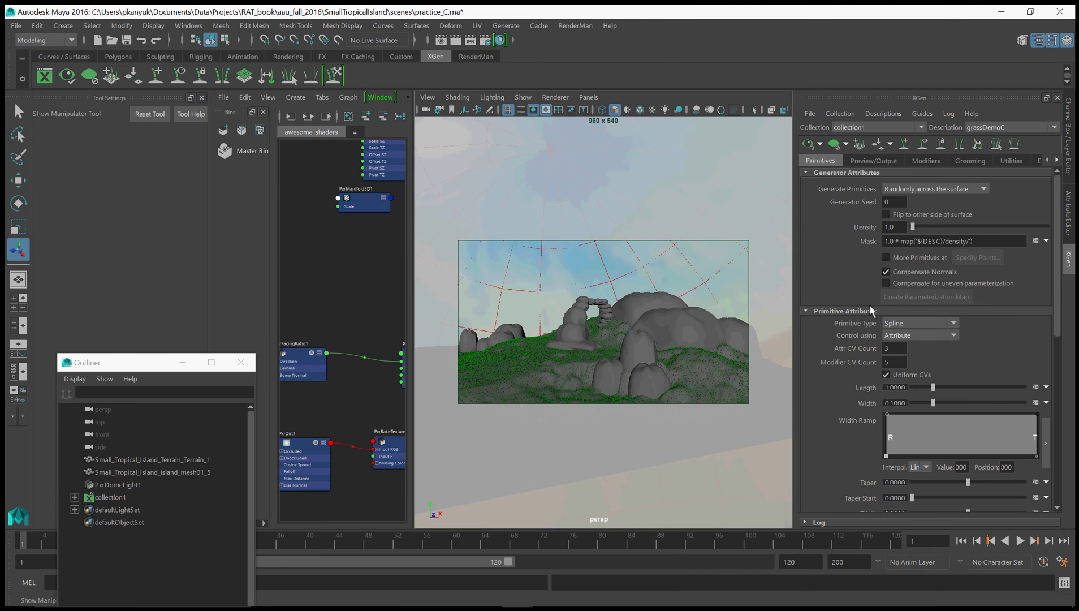
left_click_drag(1057, 320, 1032, 325)
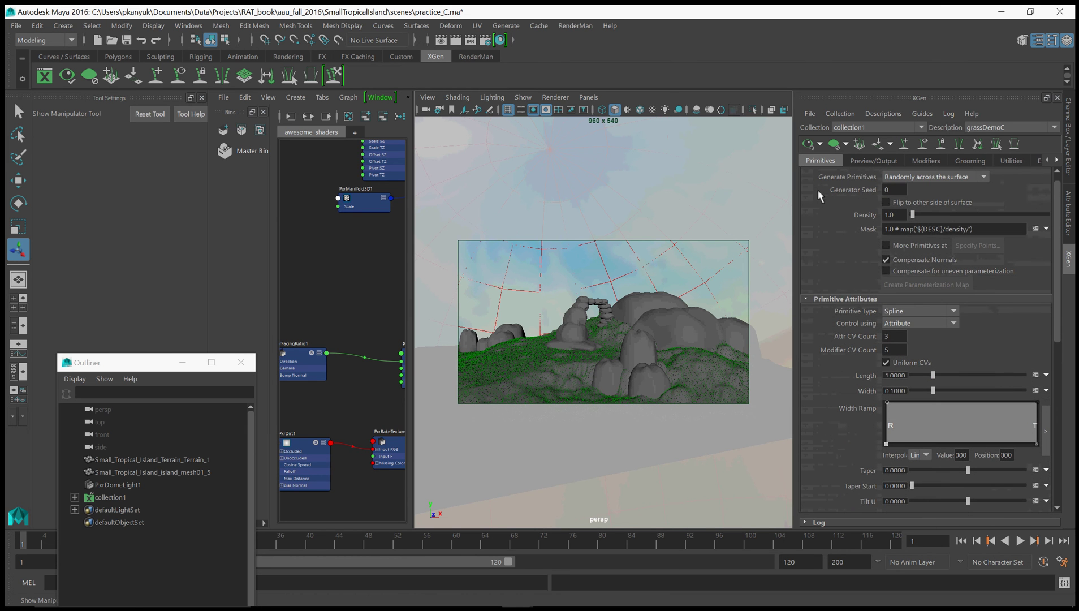
double_click(895, 375)
type("5")
key("Return")
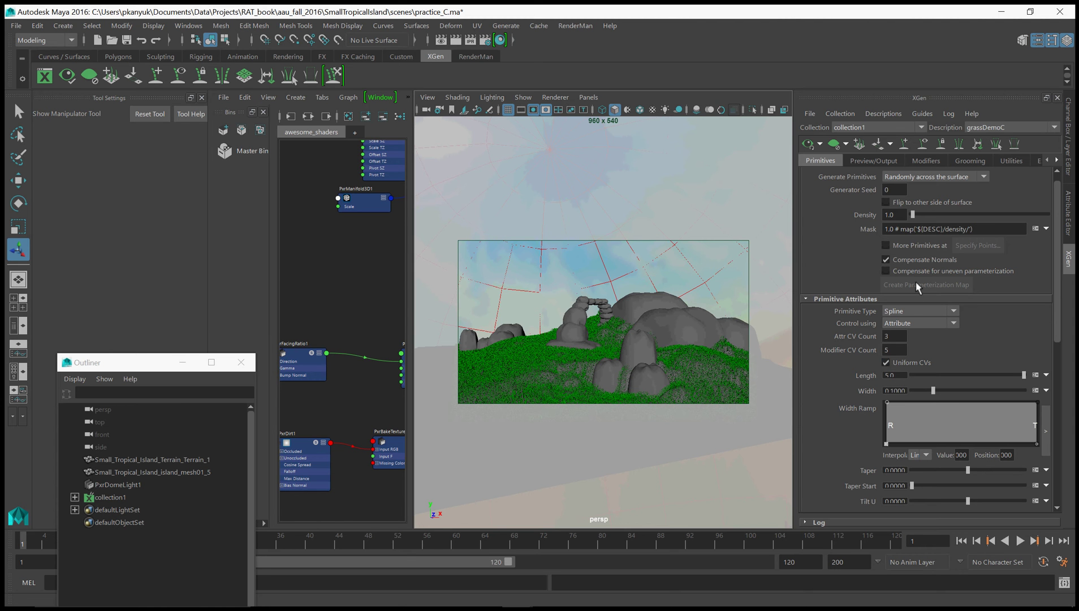
Replace the green component in grassDemoC's Primitive Color expression with fbm($Pref), giving $a=[0.0,fbm($Pref),0.0], and accept it.
left_click(874, 162)
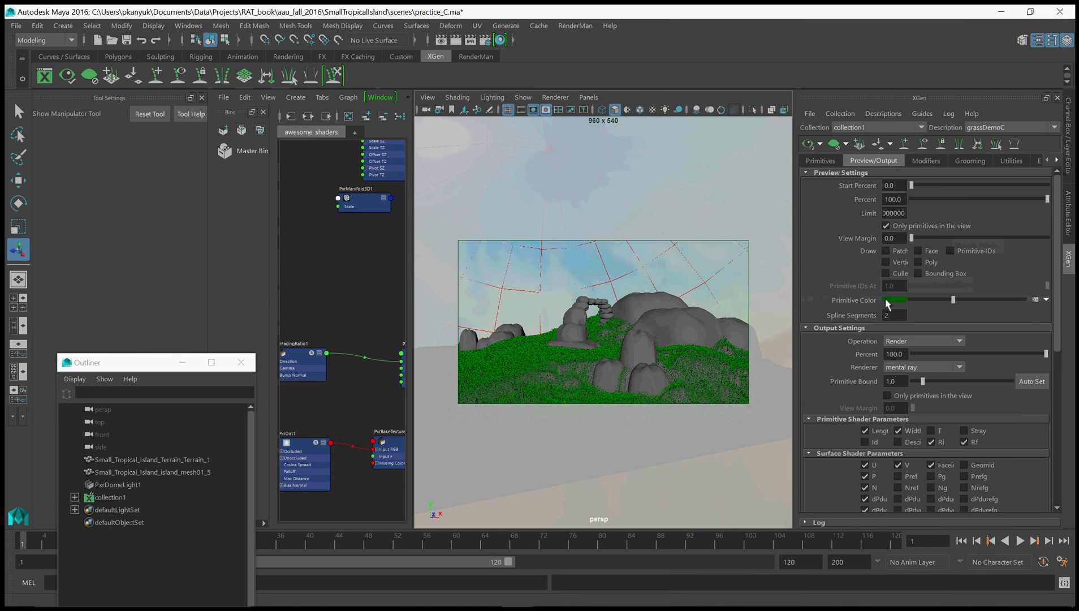
left_click(1035, 299)
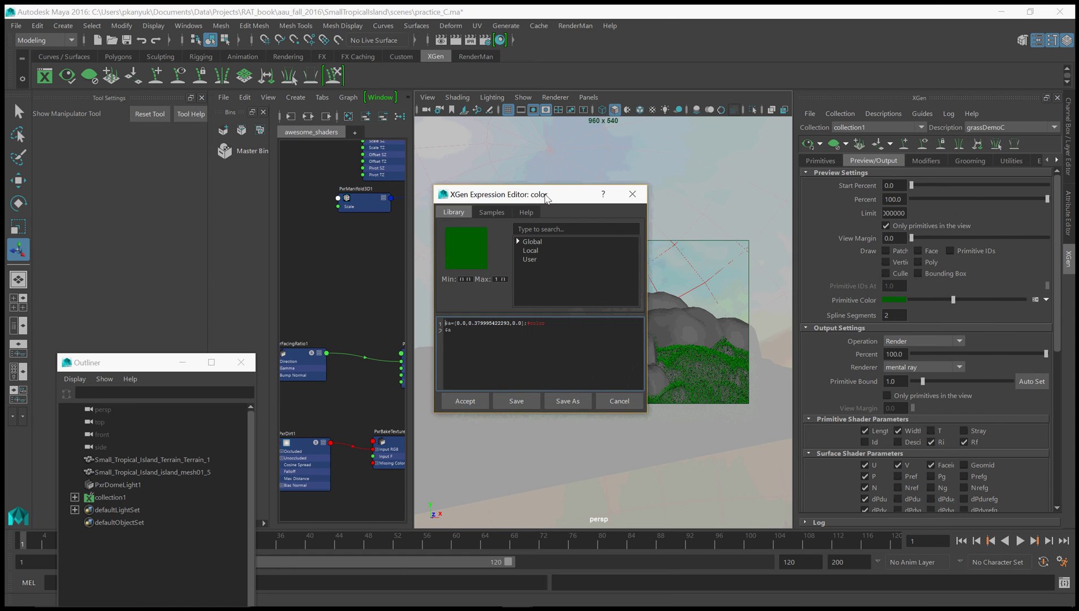
left_click_drag(546, 197, 859, 225)
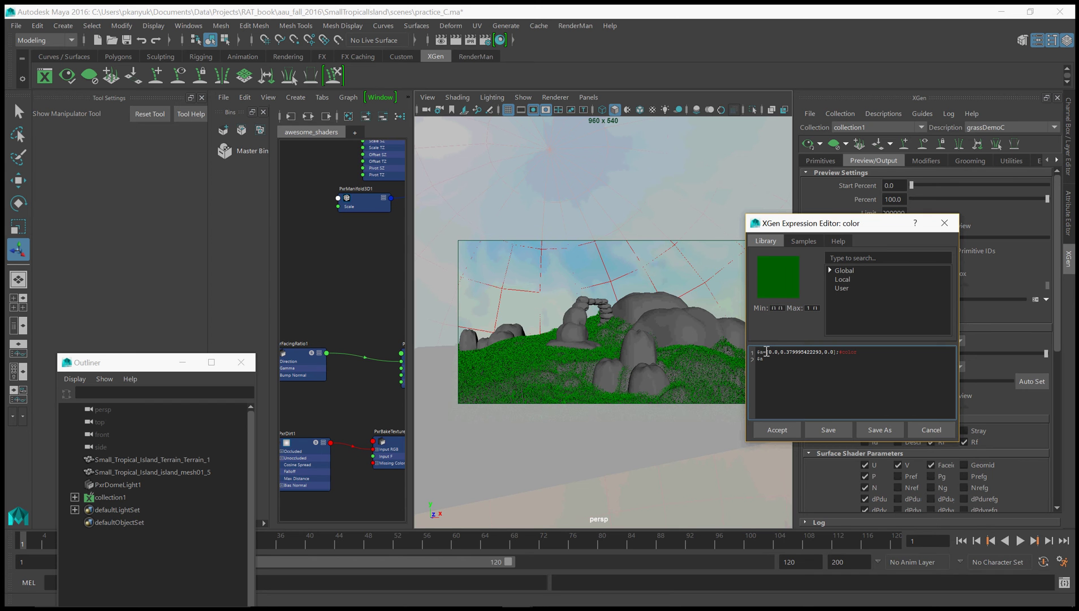
left_click_drag(768, 352, 772, 354)
left_click_drag(781, 352, 826, 359)
type("f")
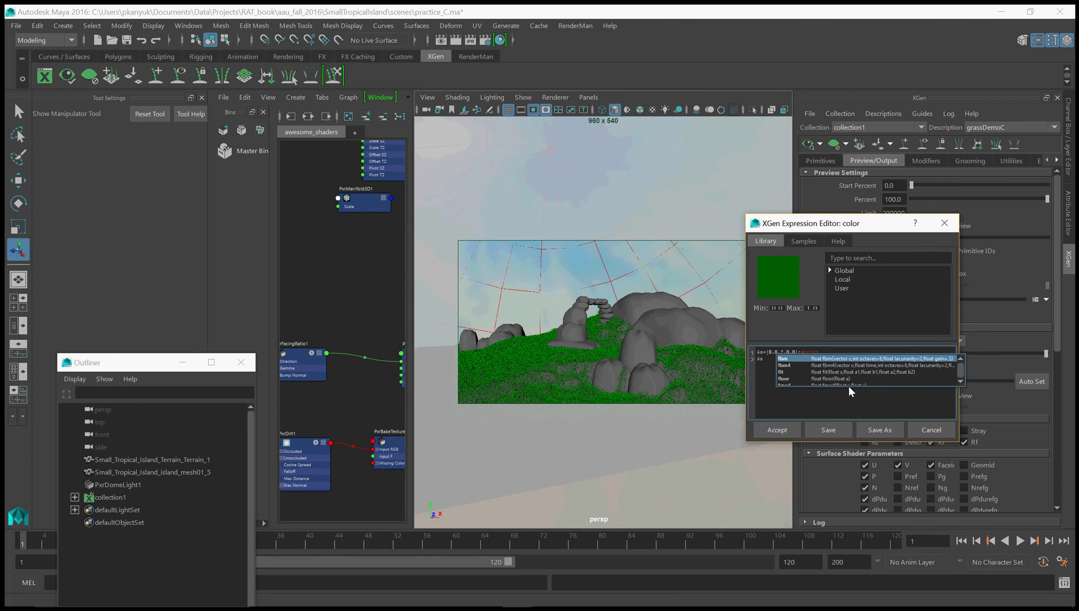
type("bm")
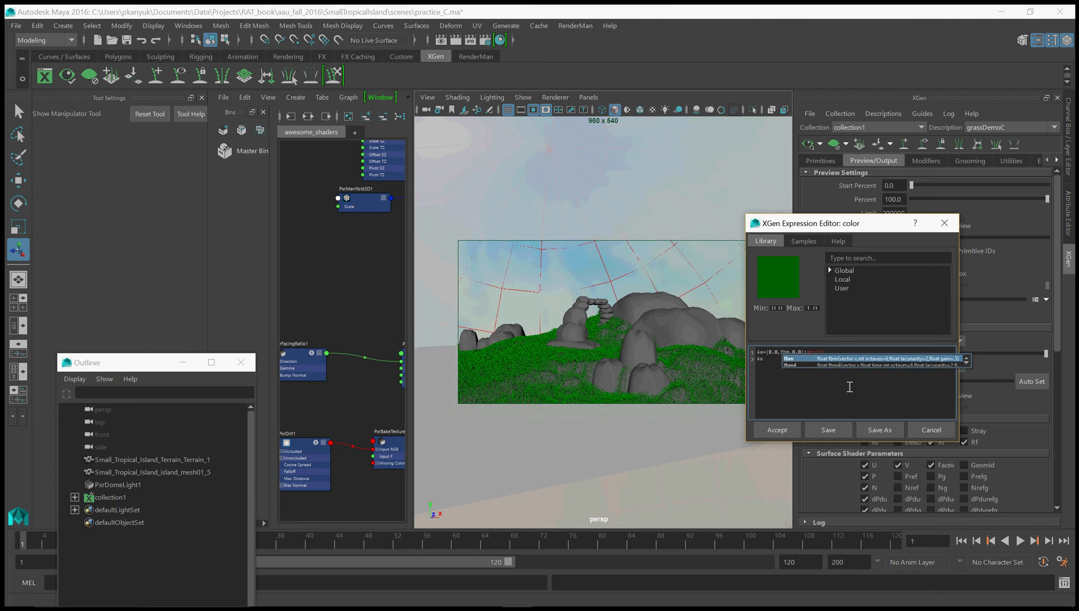
type("()")
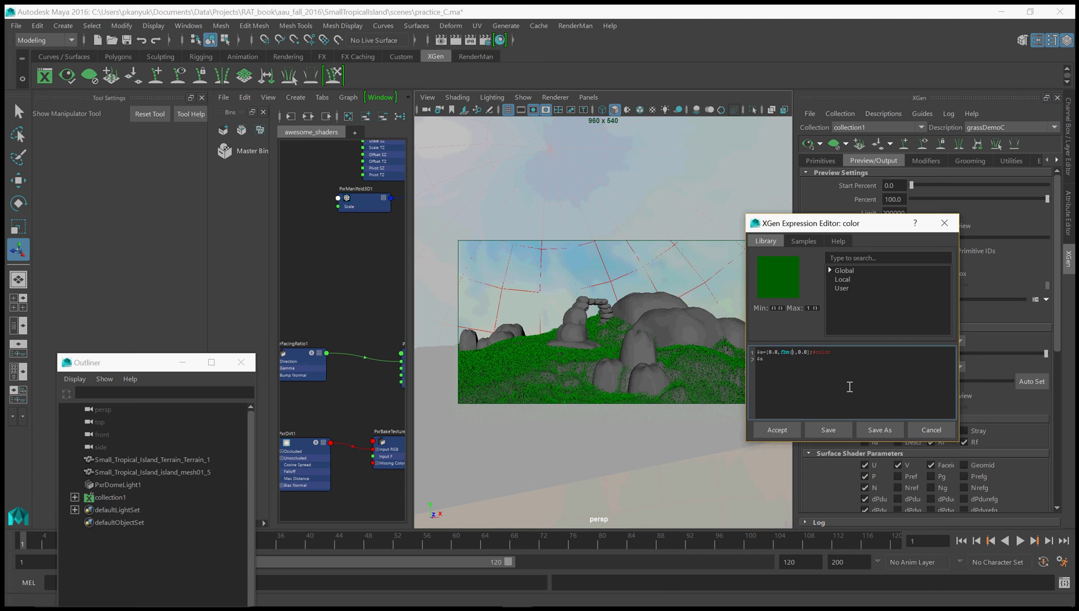
type("$Pref")
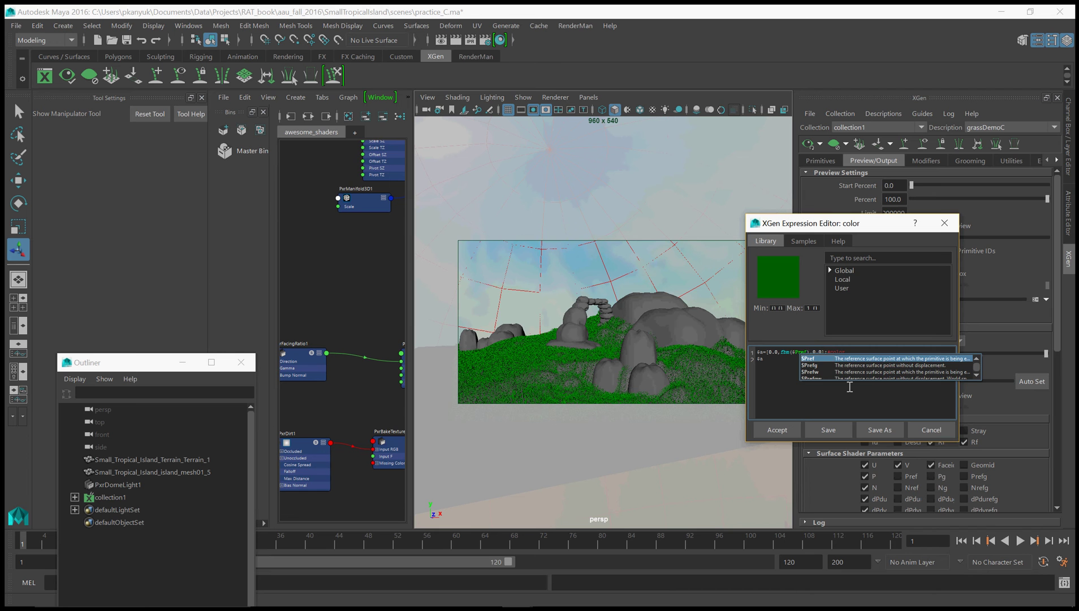
left_click(804, 394)
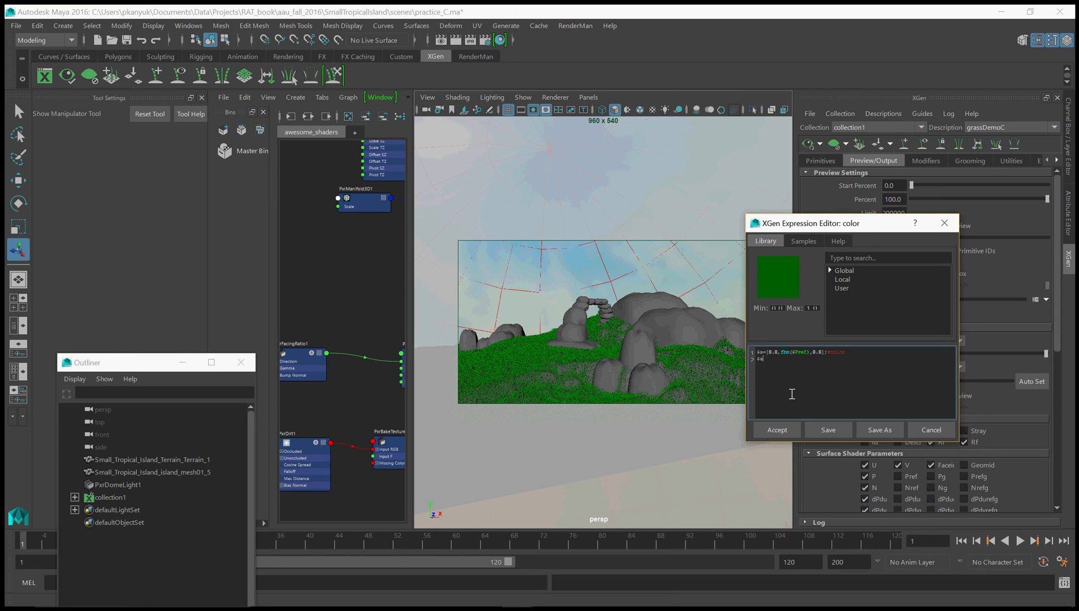
left_click(787, 429)
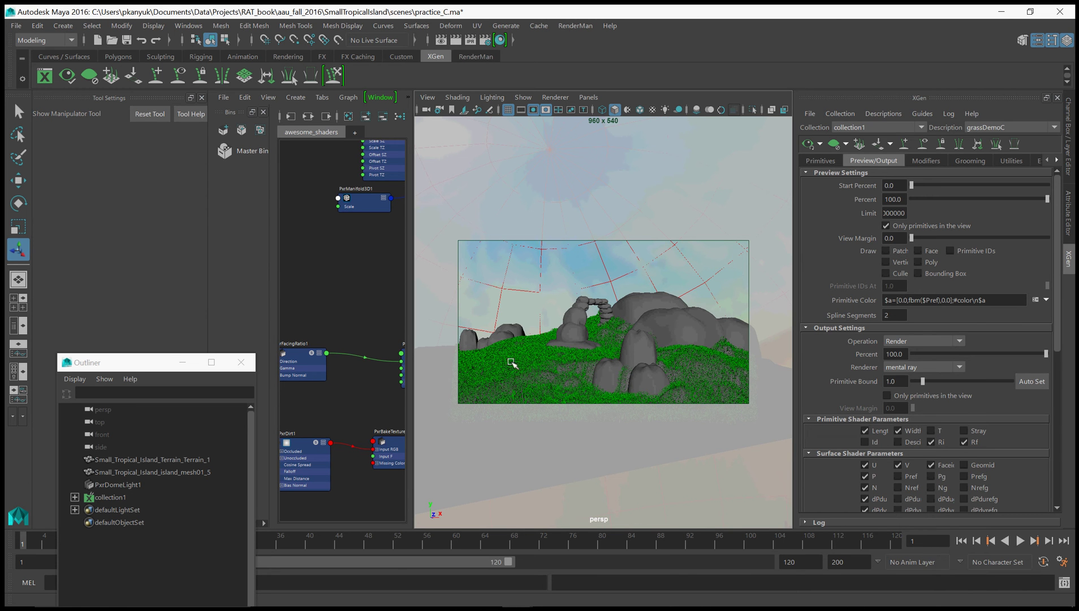
Scale the fbm noise in grassDemoC's Primitive Color expression by changing its argument to $Pref*0.1, and accept it.
left_click(1038, 299)
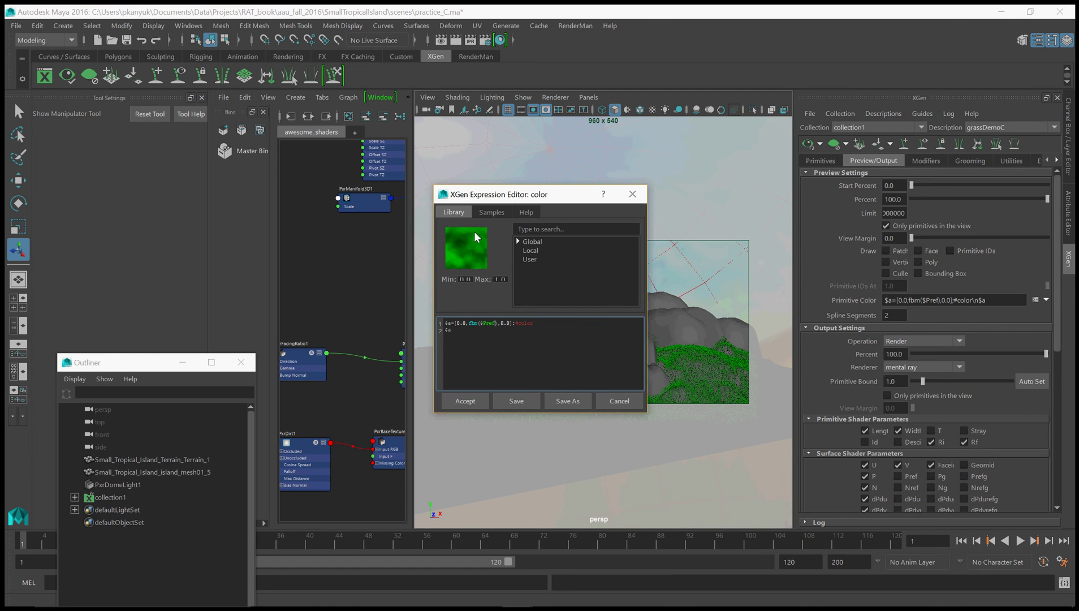
left_click_drag(512, 194, 711, 227)
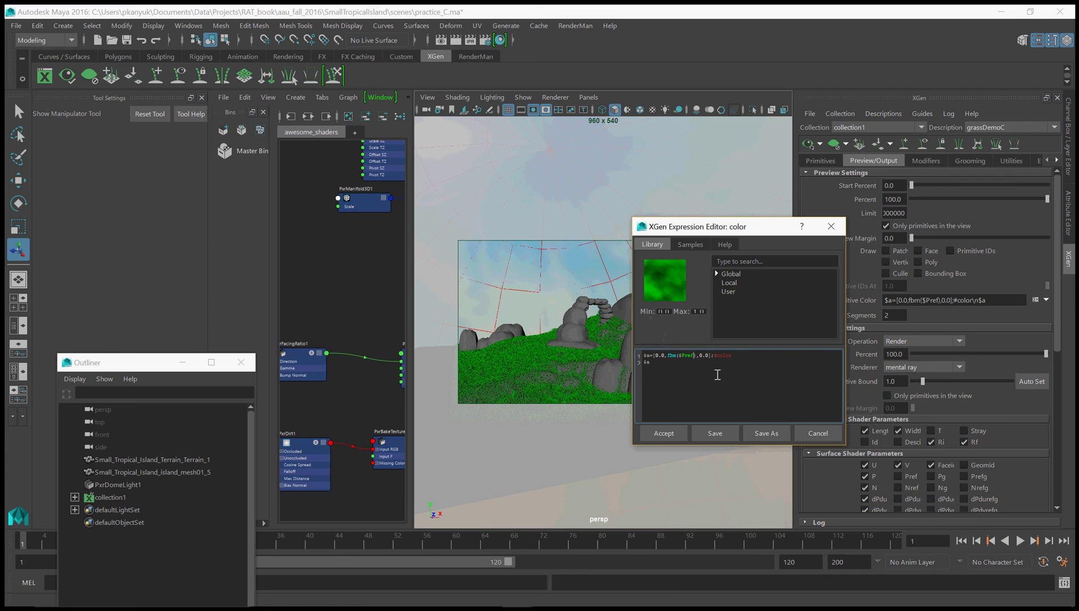
type("*0.1")
left_click(664, 433)
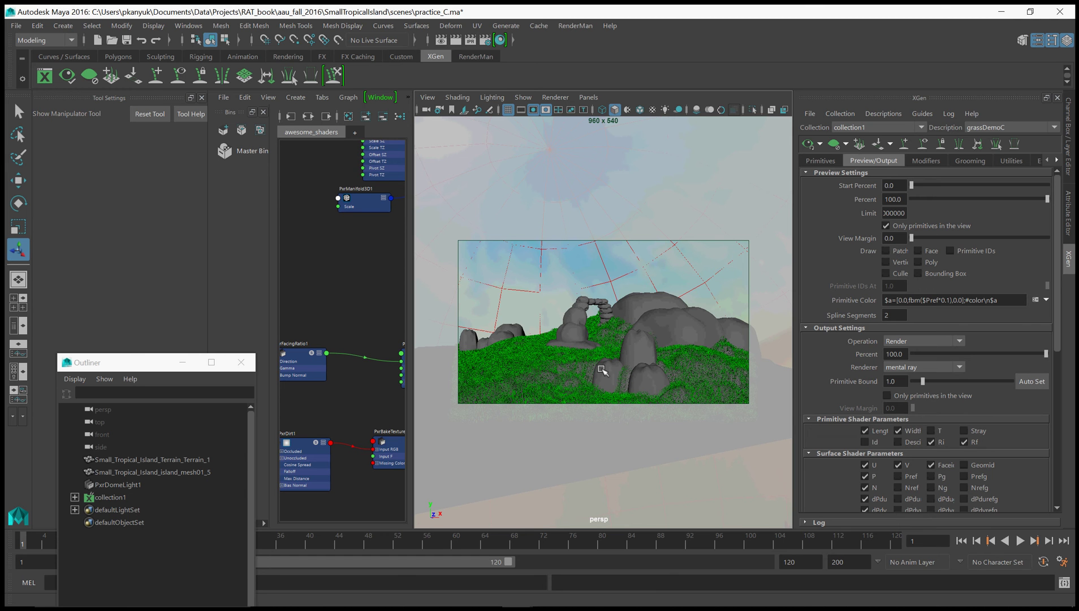
Change the fbm noise argument in the Primitive Color expression to $Pref*0.05, giving $a=[0.0,fbm($Pref*0.05),0.0], and accept it.
left_click(1035, 299)
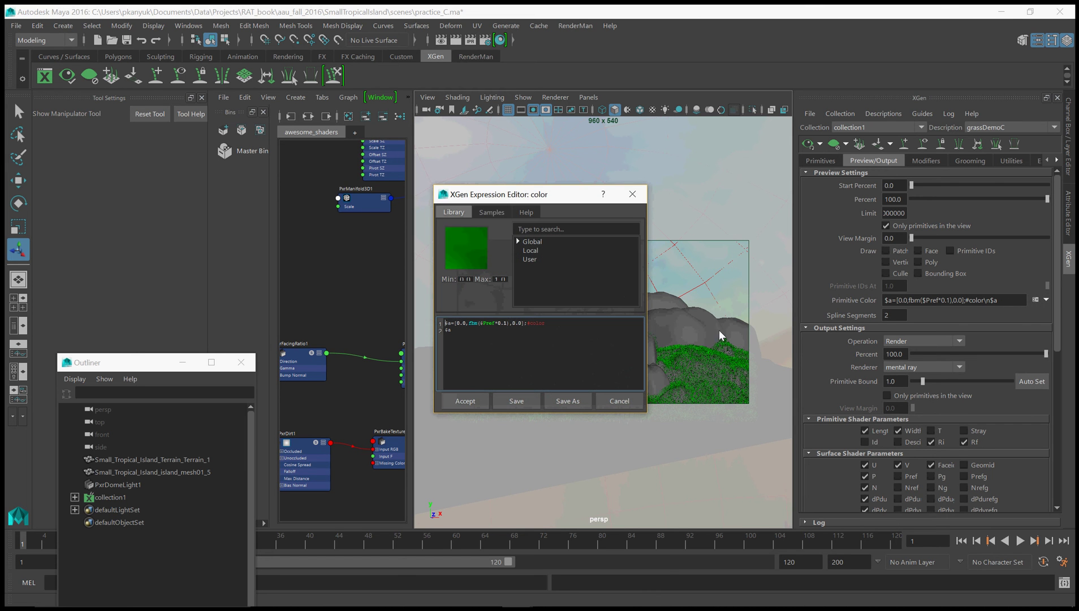
left_click(507, 326)
key("BackSpace")
type("05")
left_click(464, 400)
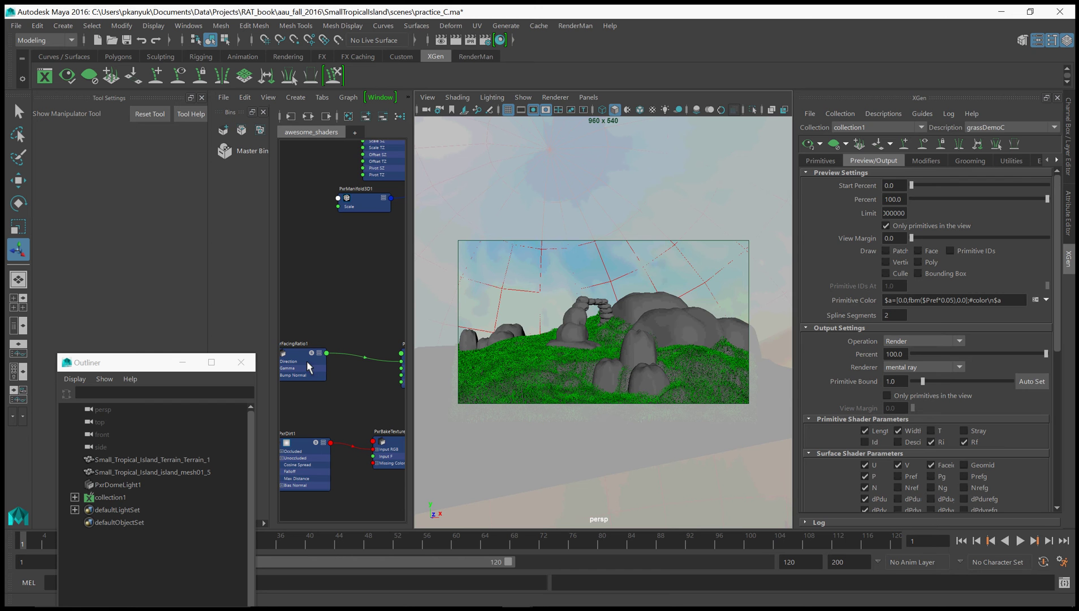
left_click_drag(907, 300, 954, 301)
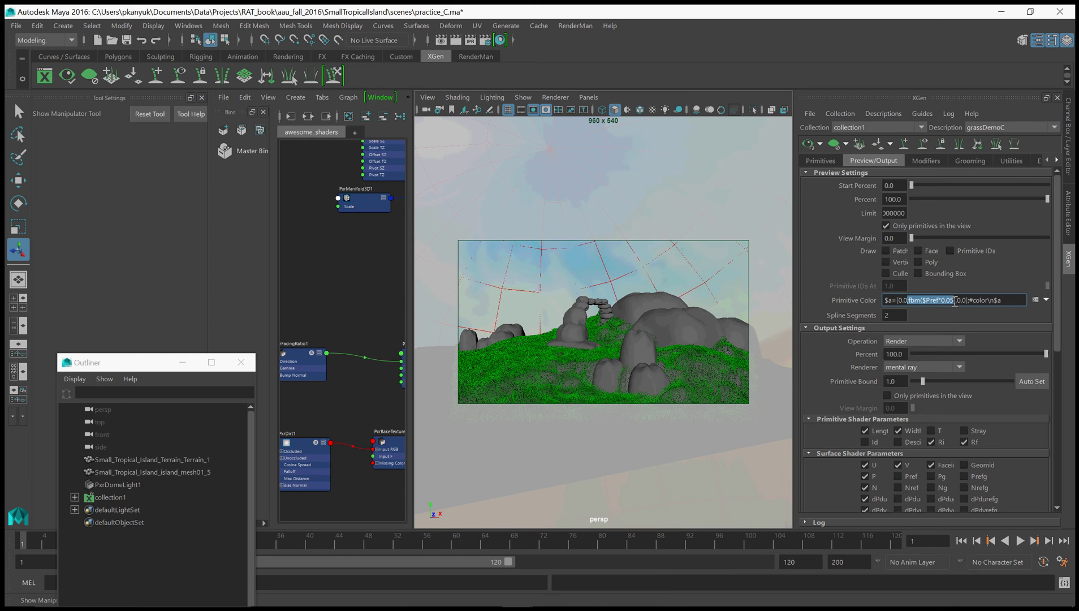
left_click(954, 301)
type(")")
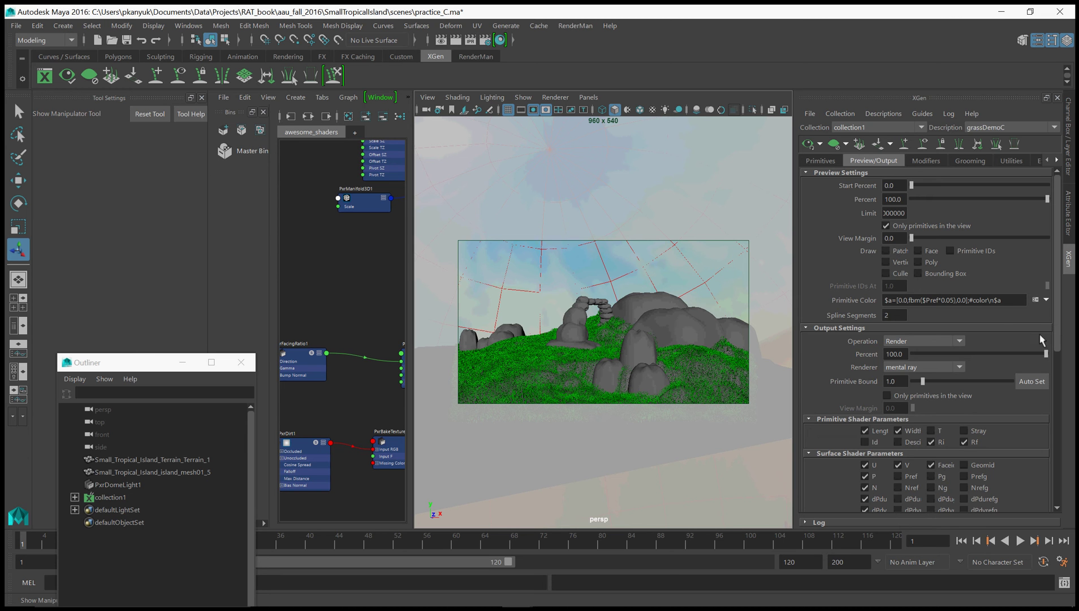
Show grassDemoC's primitive settings and create a Lambert material in the awesome_shaders graph.
left_click(823, 162)
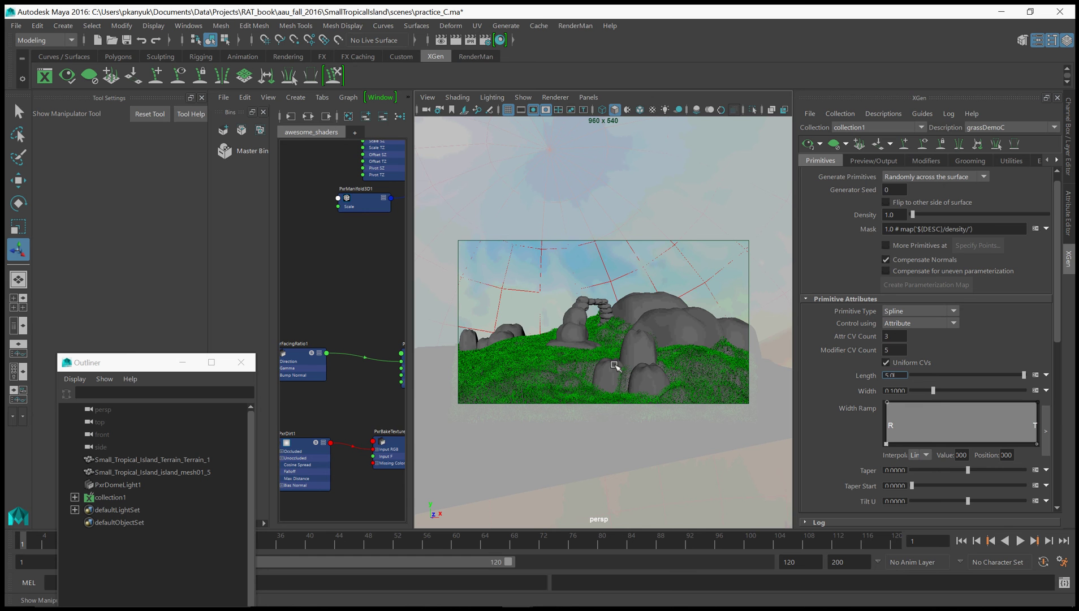
left_click(569, 367)
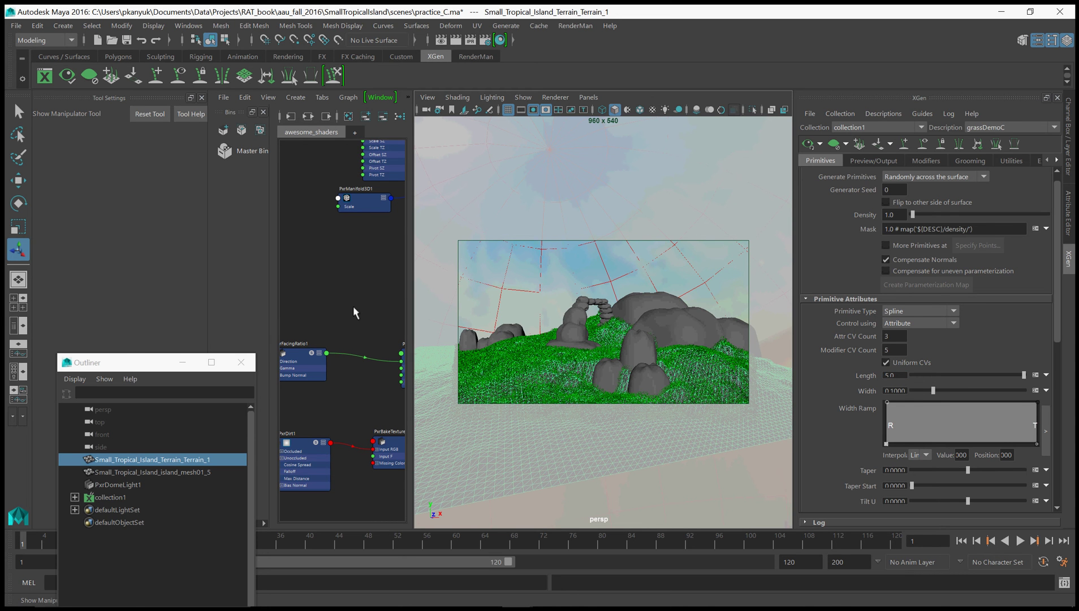
key("Tab")
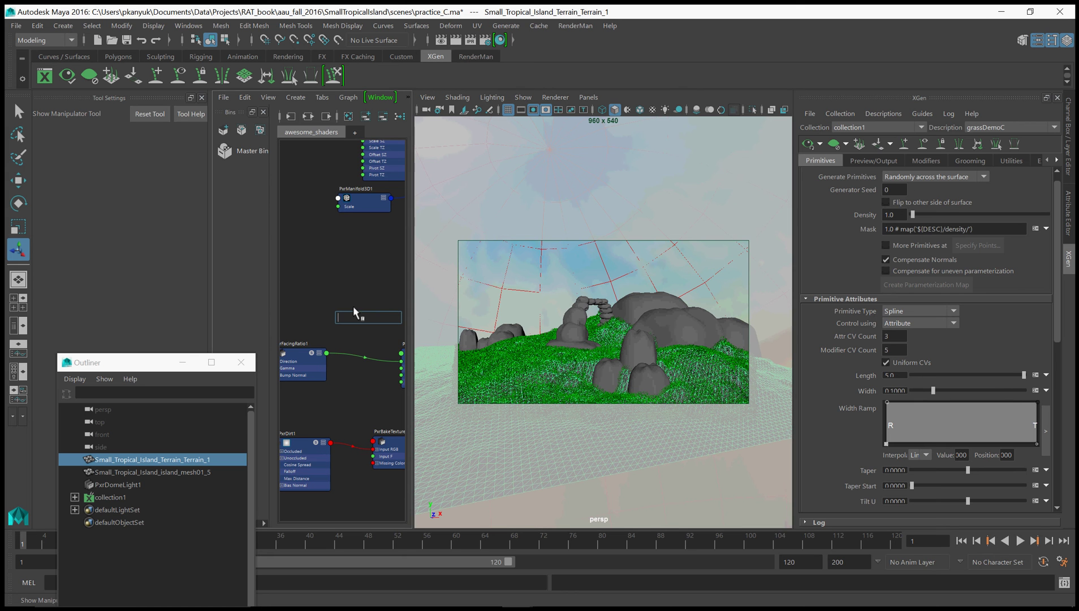
type("lambert")
key("Return")
key("Delete")
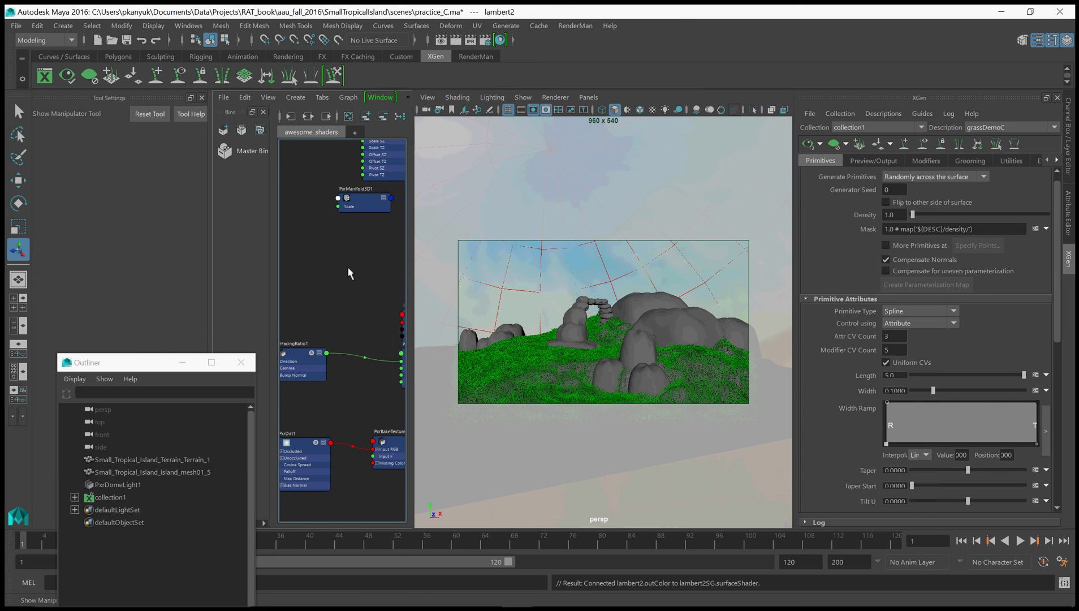
Move the new Lambert node between PxrLayerSurfaceRock and PxrLayerSurfaceGround and assign it to Small_Tropical_Island_Terrain_Terrain_1.
scroll(353, 310, "down", 6)
middle_click_drag(355, 311, 259, 297, "alt")
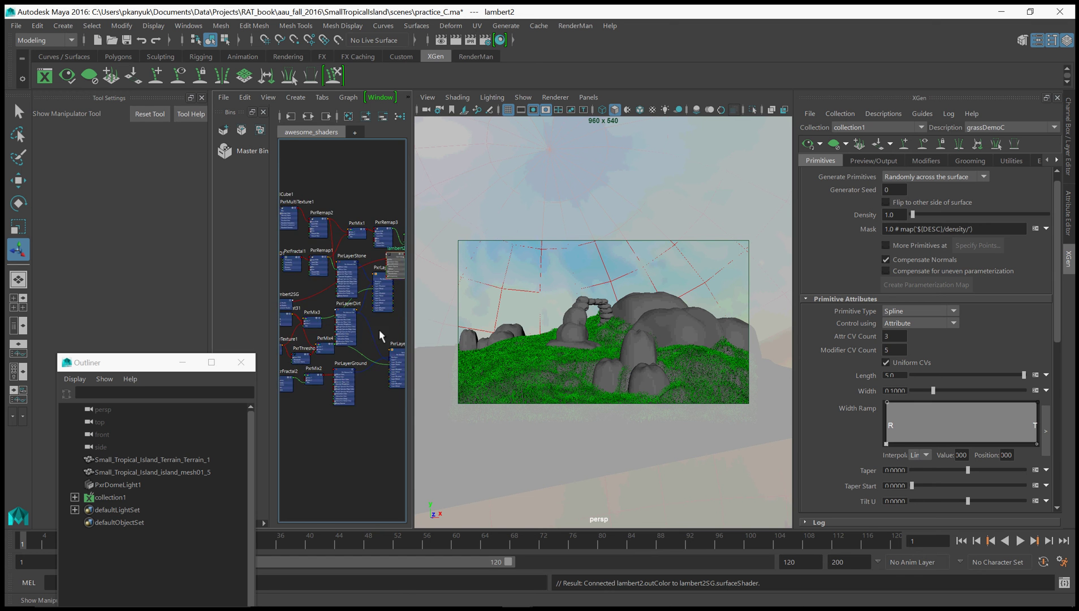
middle_click_drag(378, 329, 323, 328, "alt")
scroll(339, 307, "up", 3)
left_click_drag(325, 237, 361, 304)
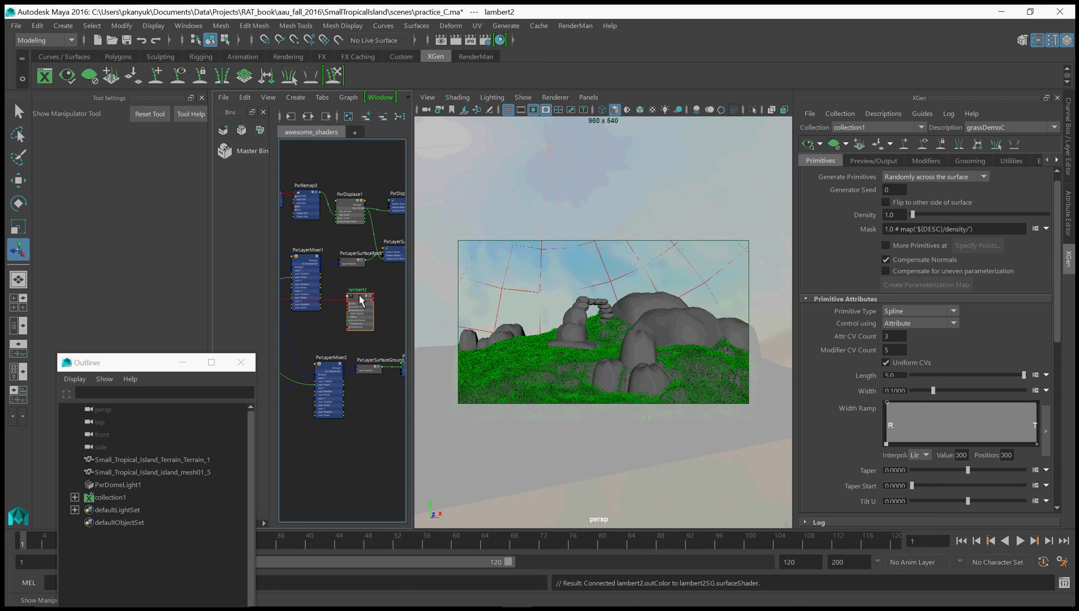
key("f")
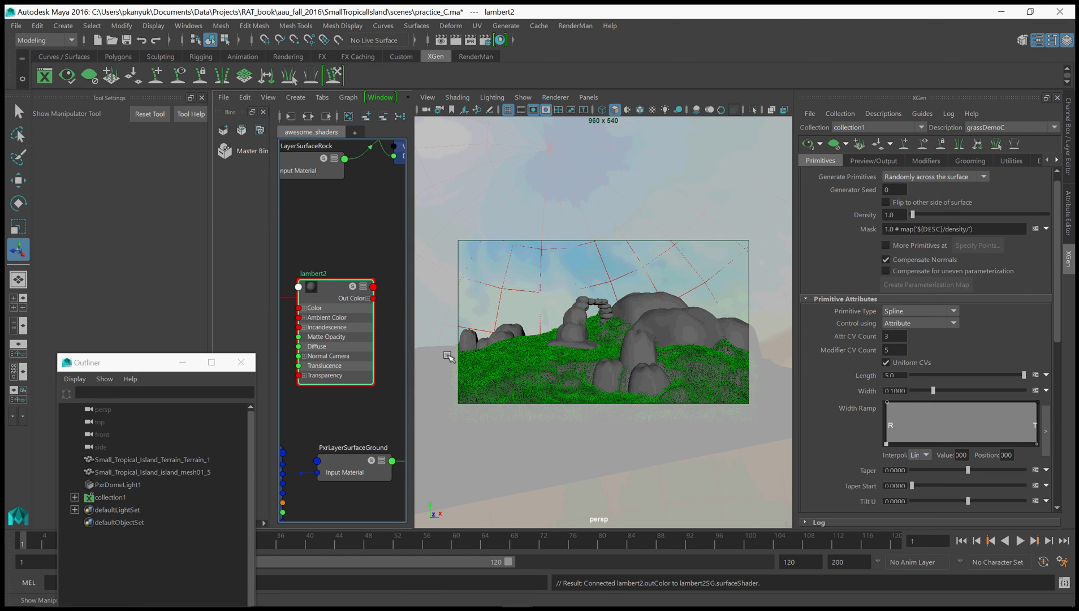
left_click(577, 370)
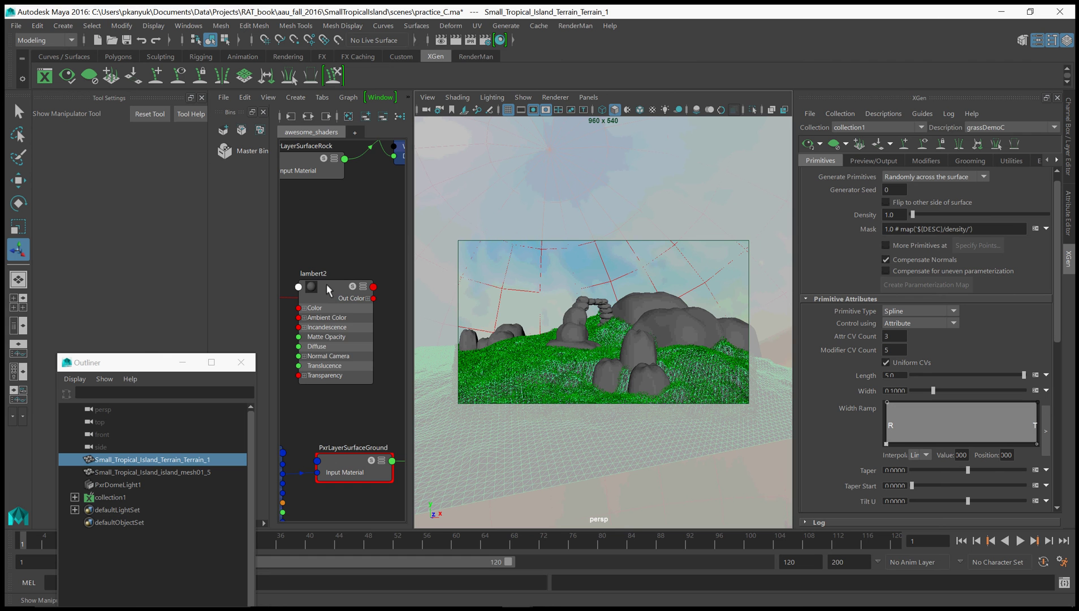
right_click_drag(326, 283, 328, 251)
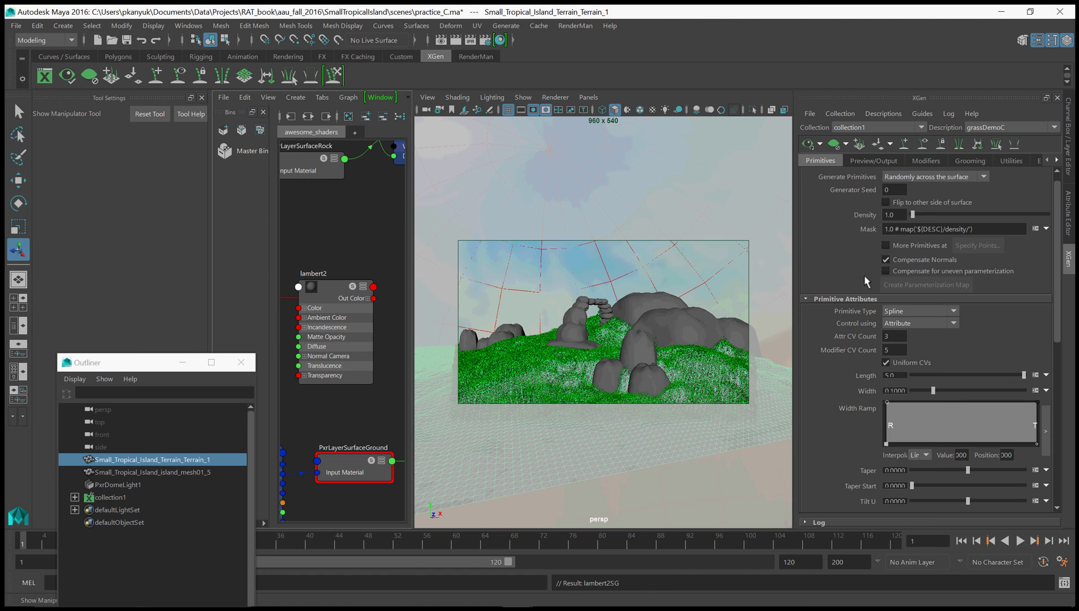
Create a paintable map for grassDemoC's Mask named densityMapDemoC, with resolution 5.0 and a black start color.
left_click(1046, 228)
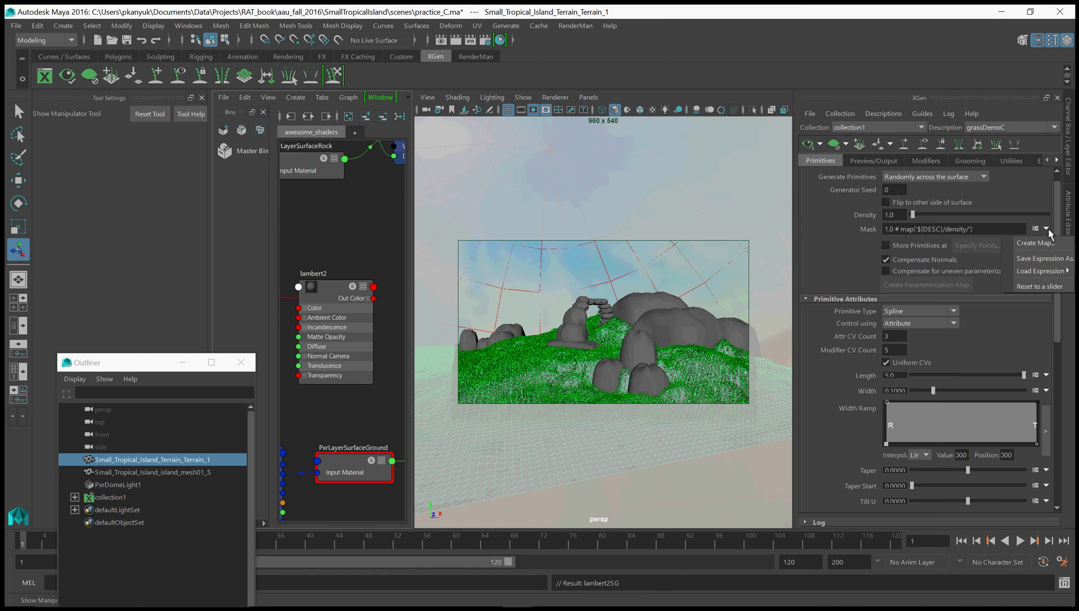
left_click(1042, 241)
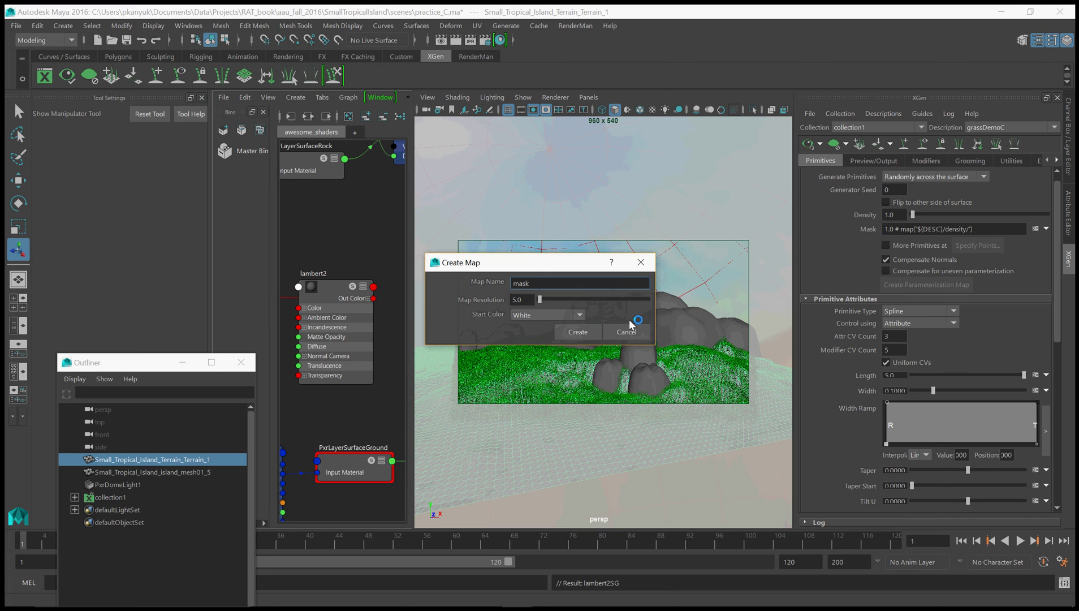
left_click_drag(539, 284, 502, 286)
key("BackSpace")
key("BackSpace")
type("nsityMapDemoC")
left_click(525, 316)
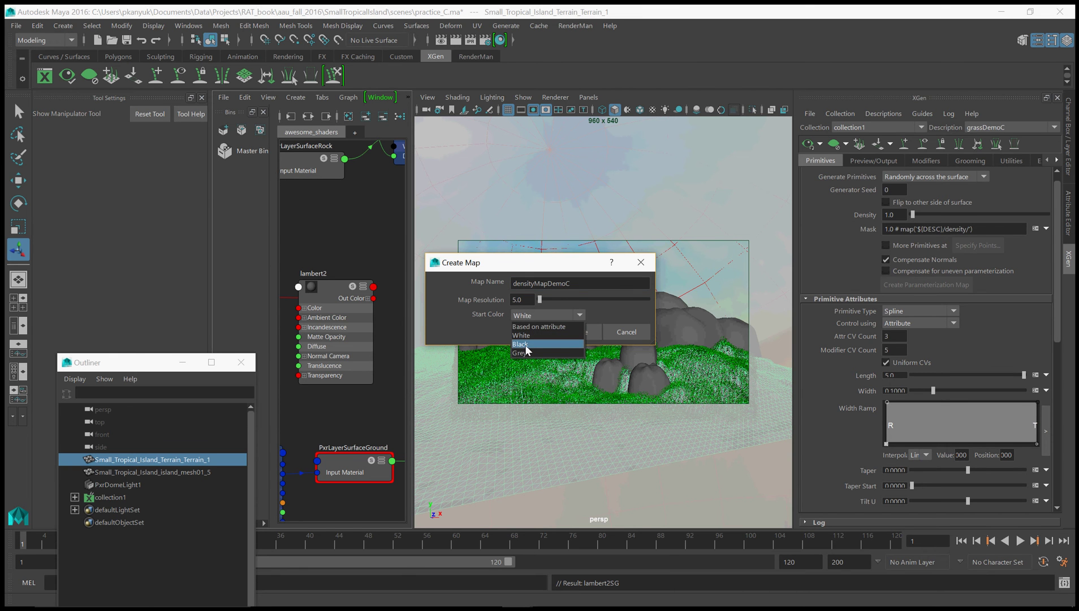
left_click(525, 344)
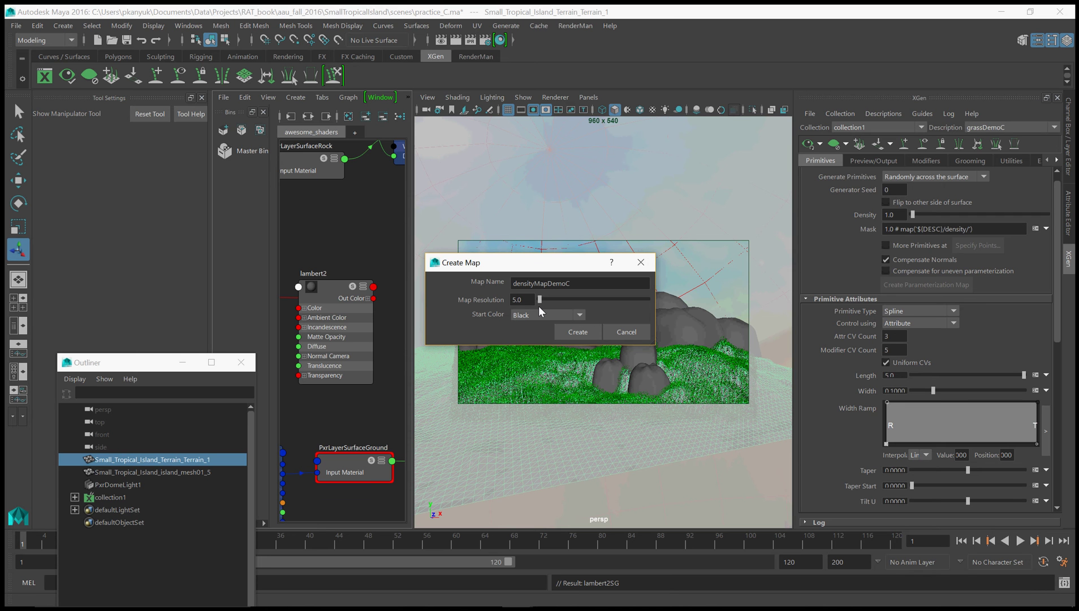
left_click(524, 299)
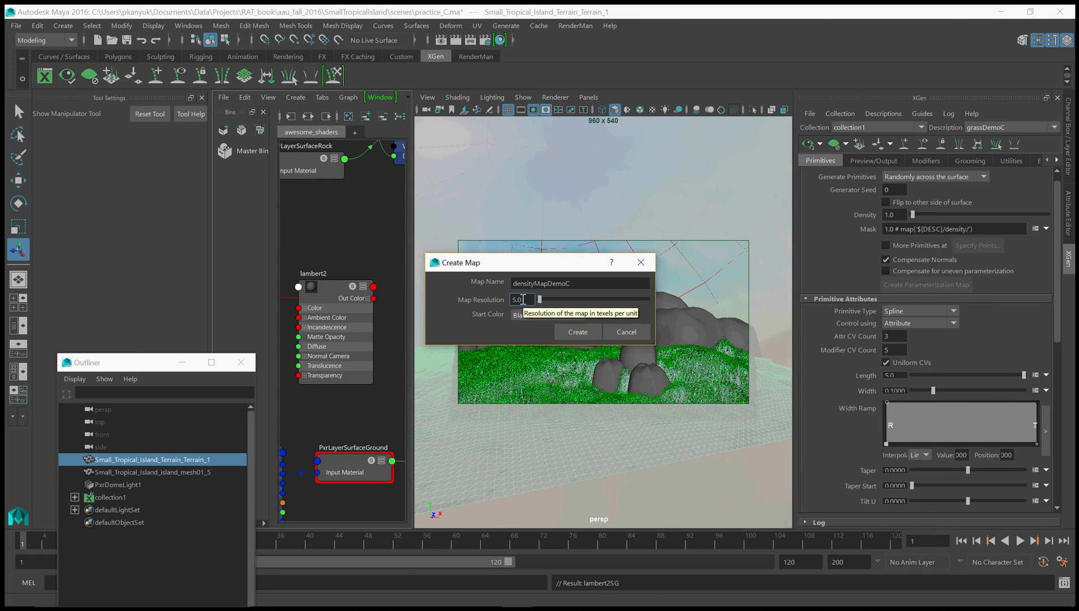
left_click(586, 335)
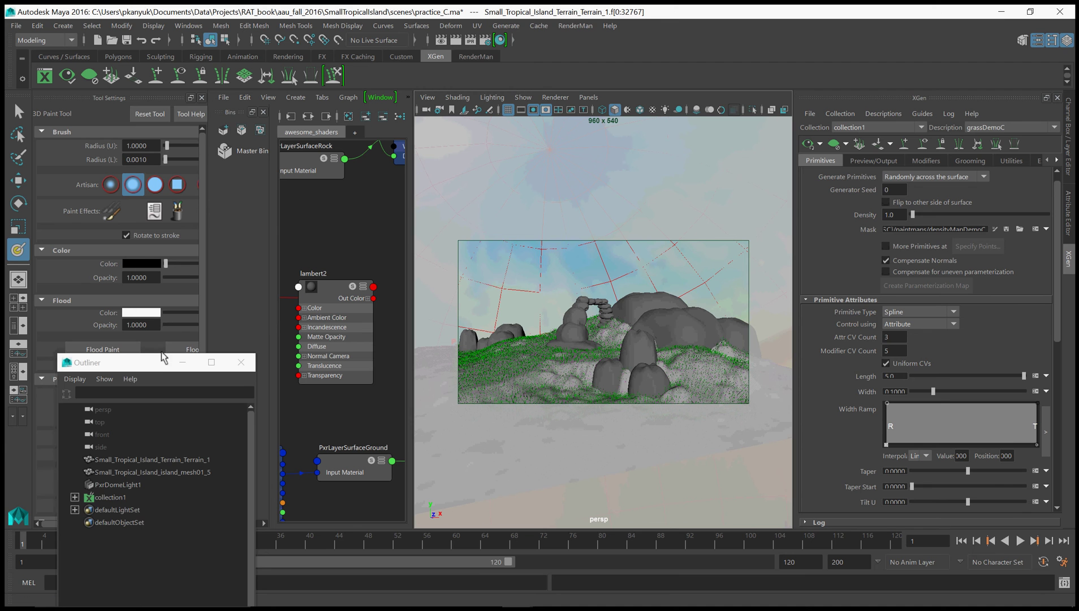
Move the Outliner clear of the 3D Paint Tool settings and set the flood color to black.
left_click_drag(159, 354, 135, 433)
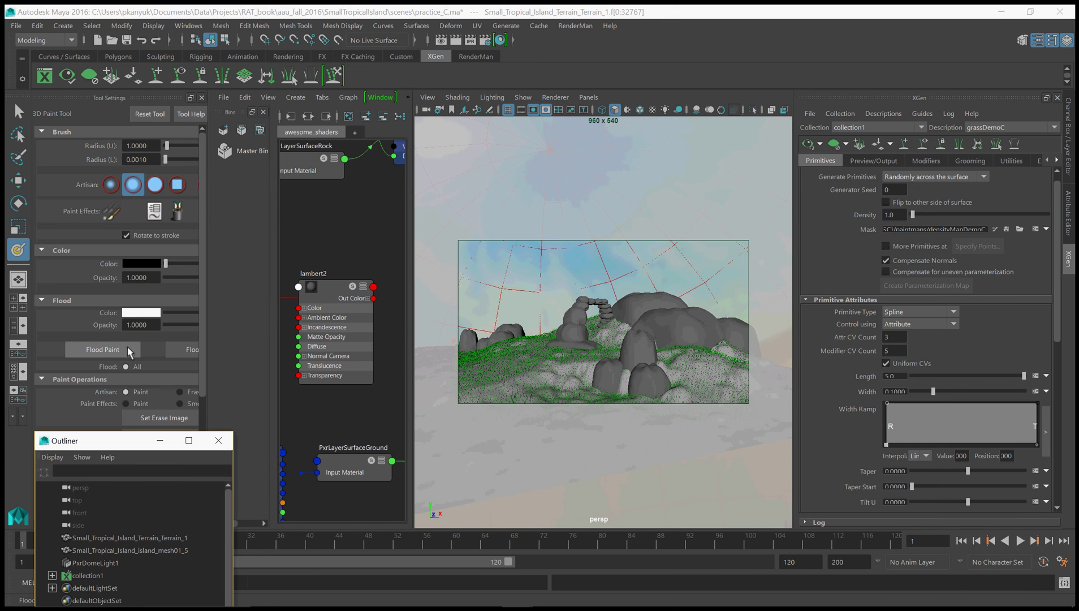
left_click(136, 313)
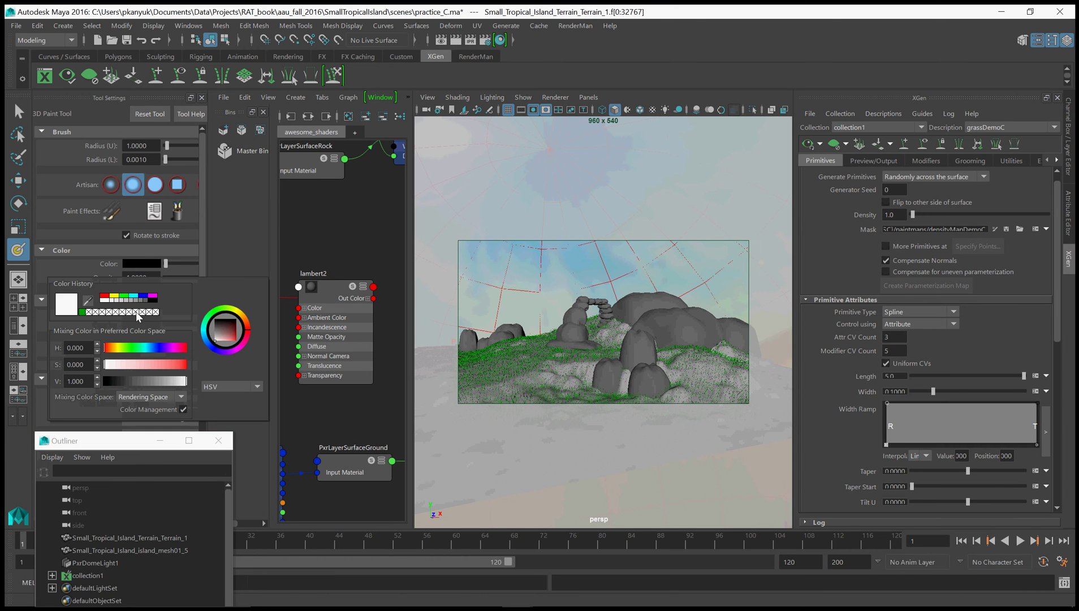
left_click(157, 300)
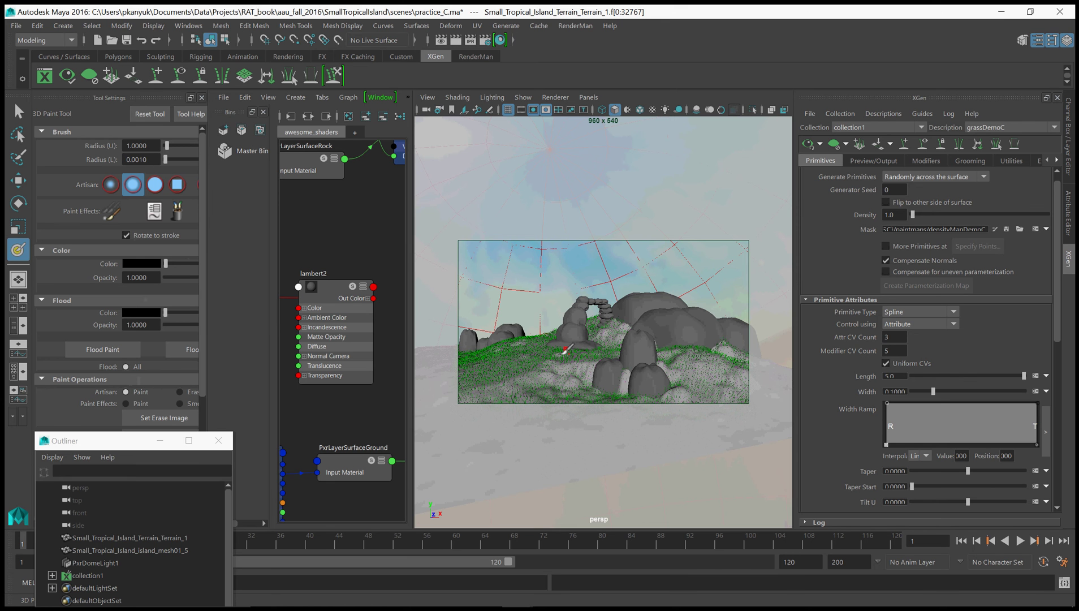
left_click_drag(105, 441, 114, 451)
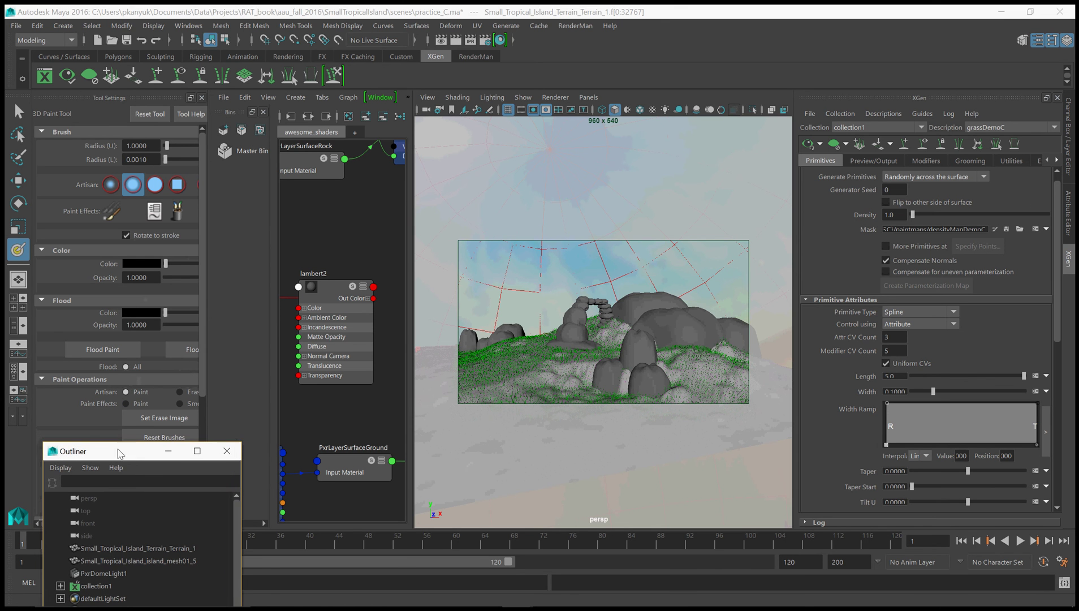
Set the 3D Paint brush's upper radius to about 22 and its paint color to white for painting the terrain.
left_click_drag(167, 146, 204, 150)
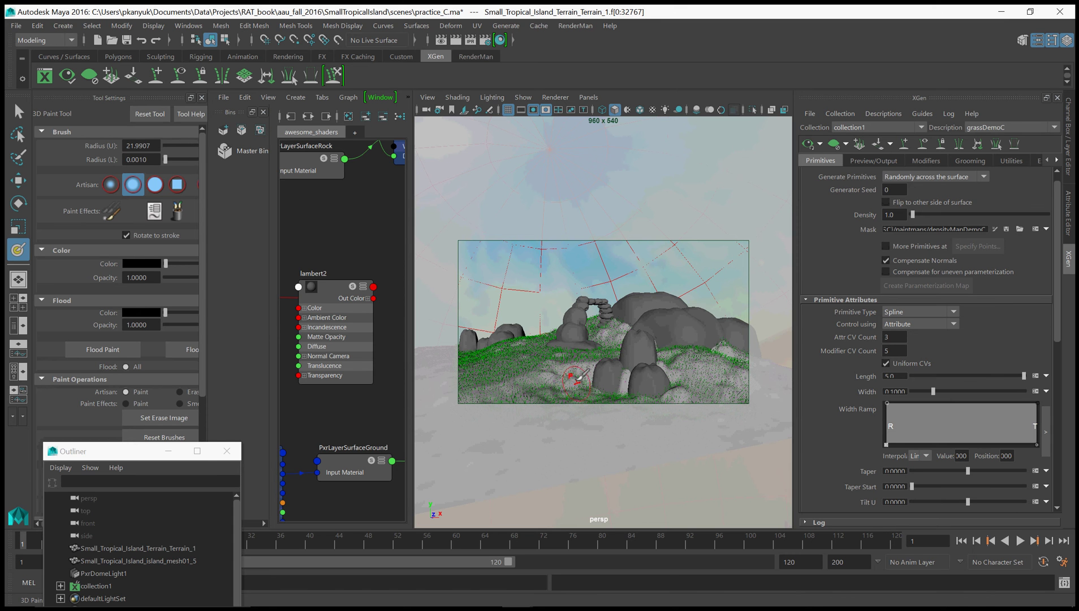
left_click(150, 265)
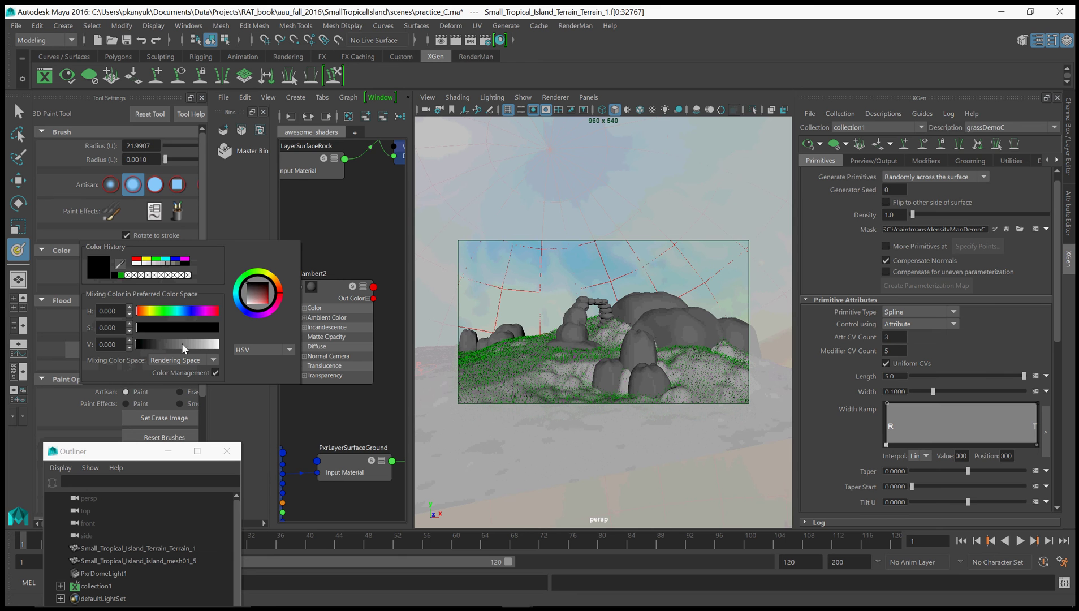
left_click_drag(181, 343, 277, 345)
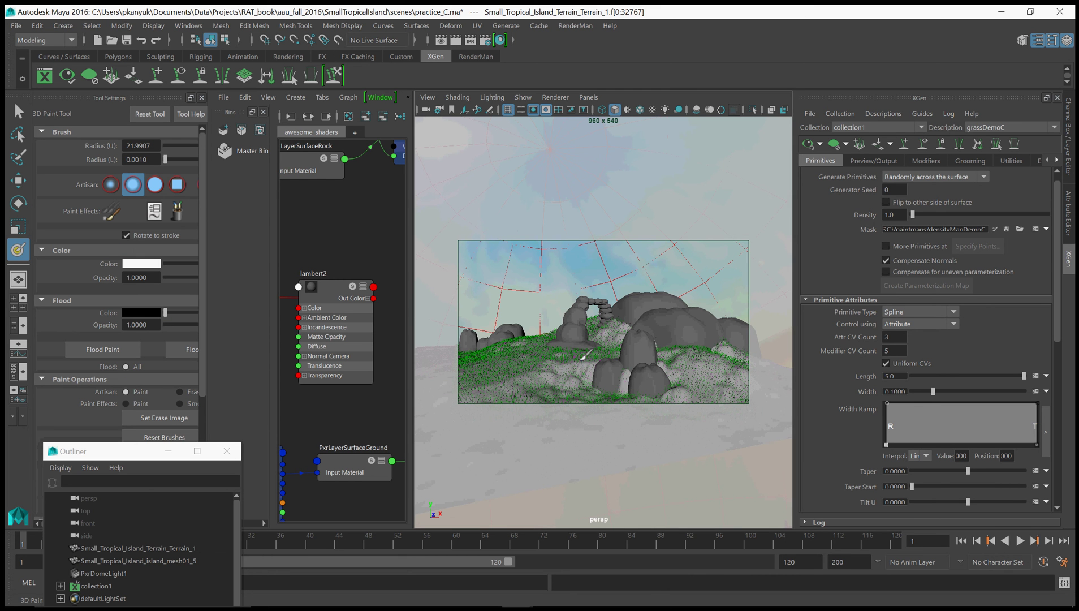
left_click_drag(567, 350, 565, 364, "alt")
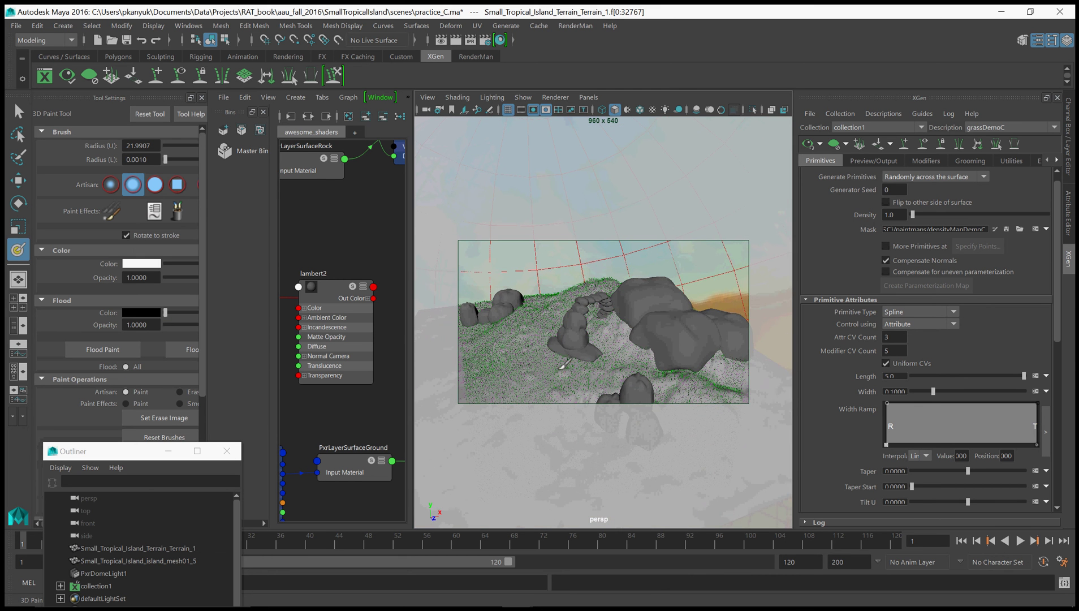
Switch the brush color to black and reactivate painting of the Mask map, with the viewport in textured display.
left_click(147, 264)
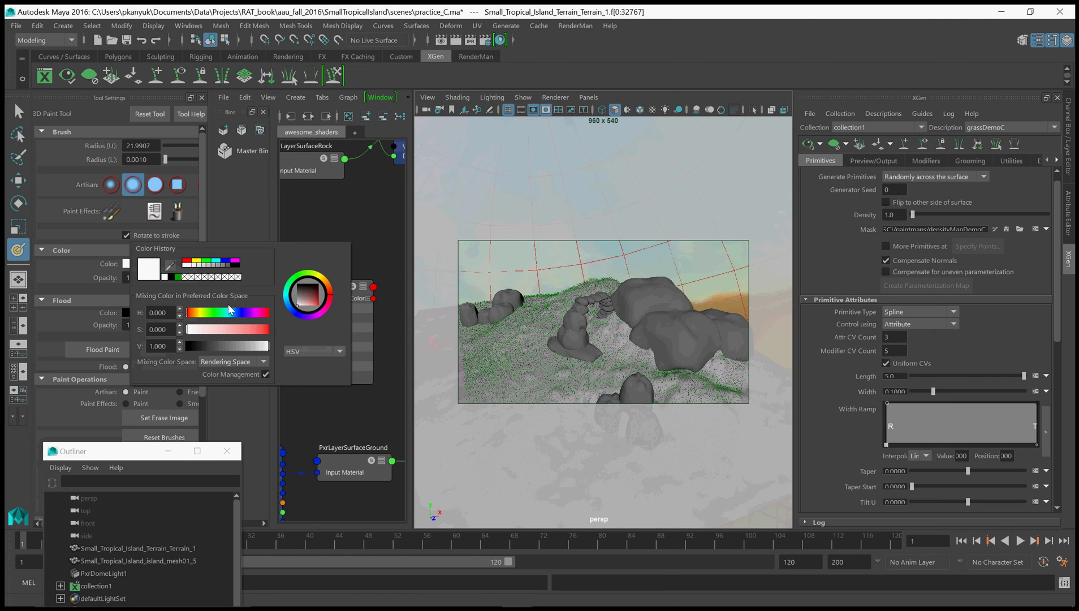
left_click(237, 265)
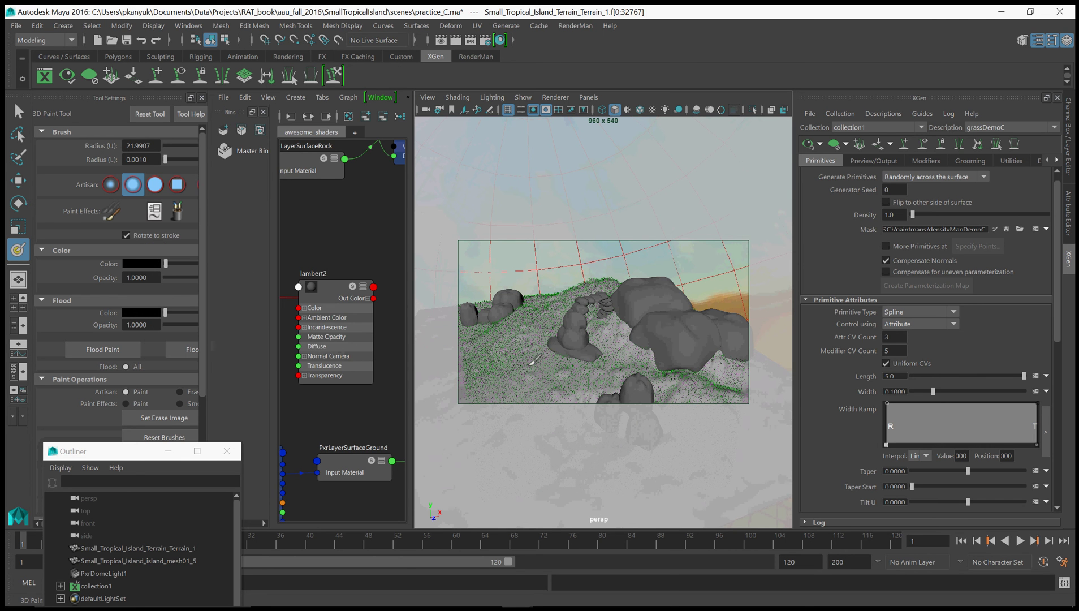
left_click(994, 229)
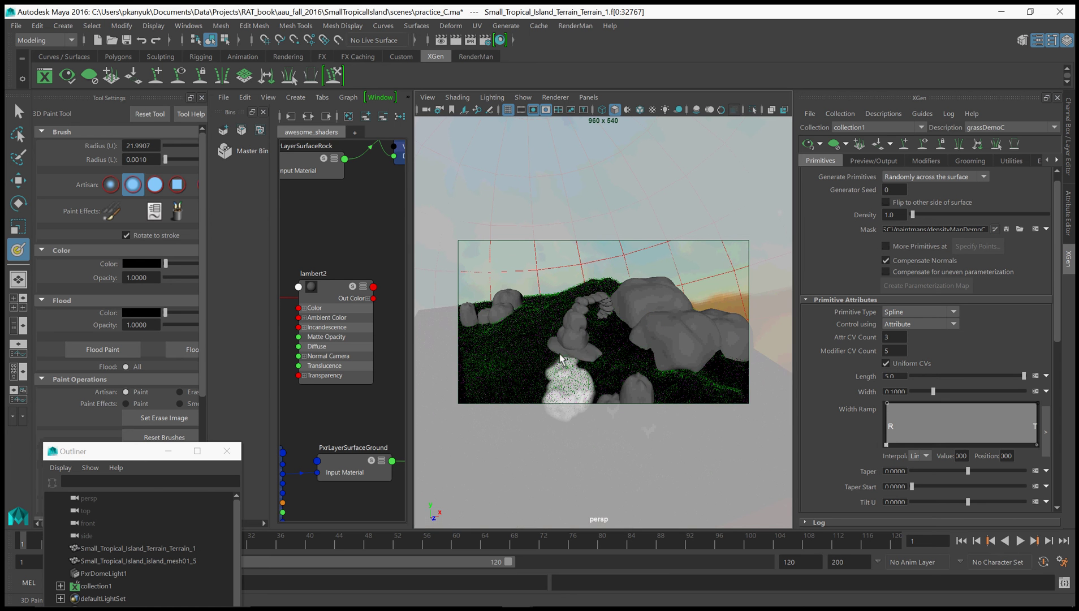
key("6")
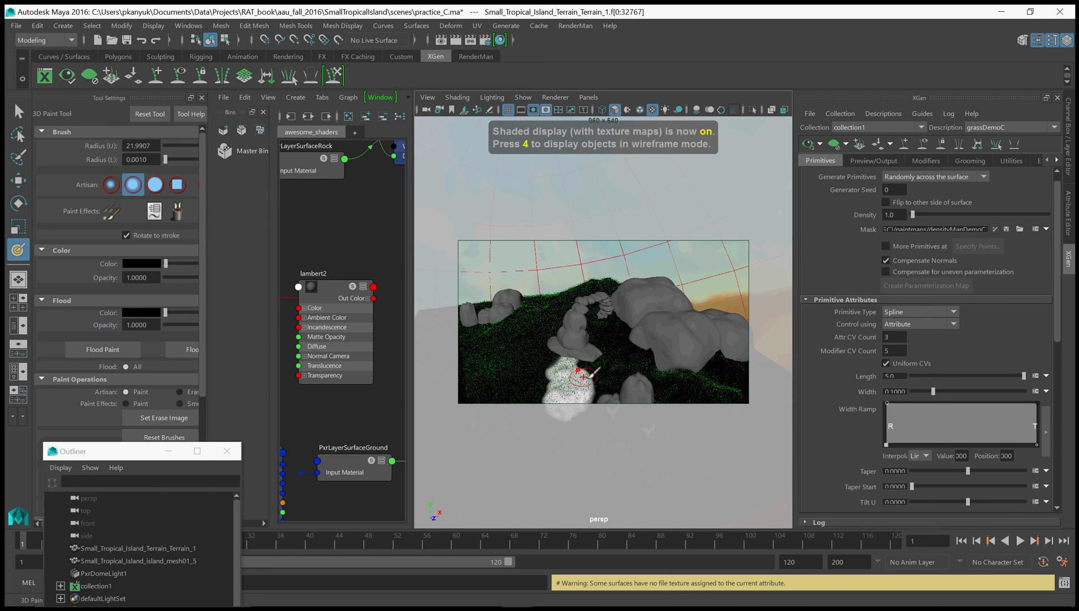
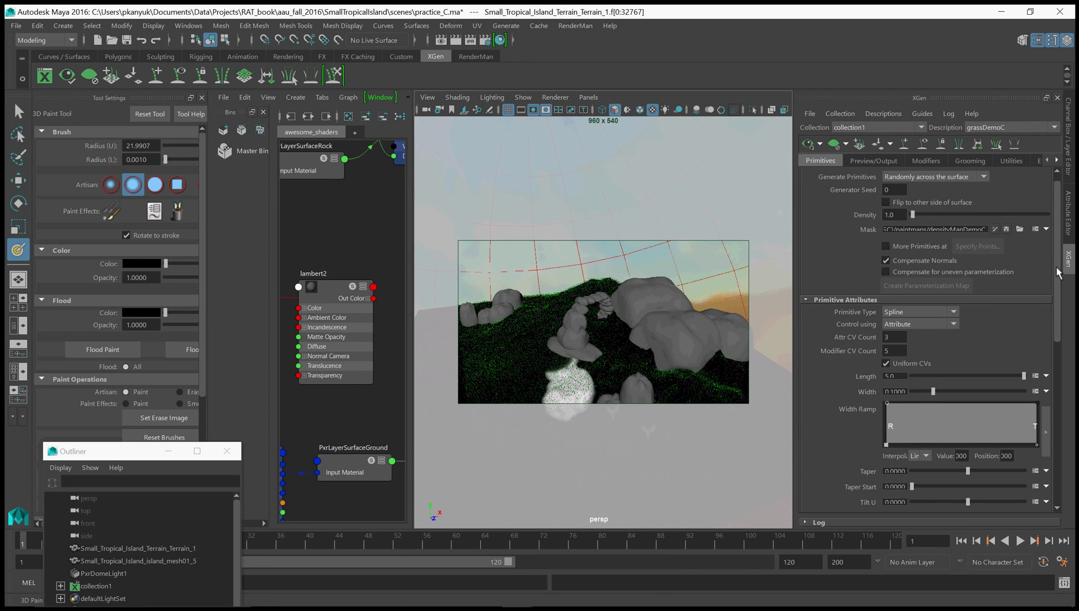
Leave the 3D Paint Tool for the Select Tool and examine the grass patch on the terrain from a lower angle.
scroll(1055, 266, "down", 1)
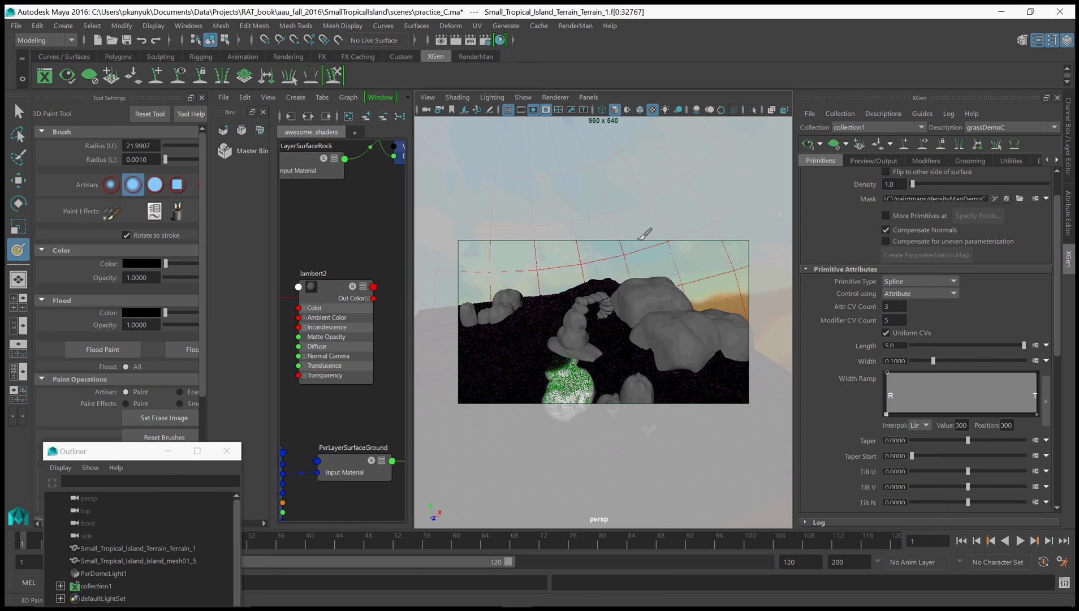
key("q")
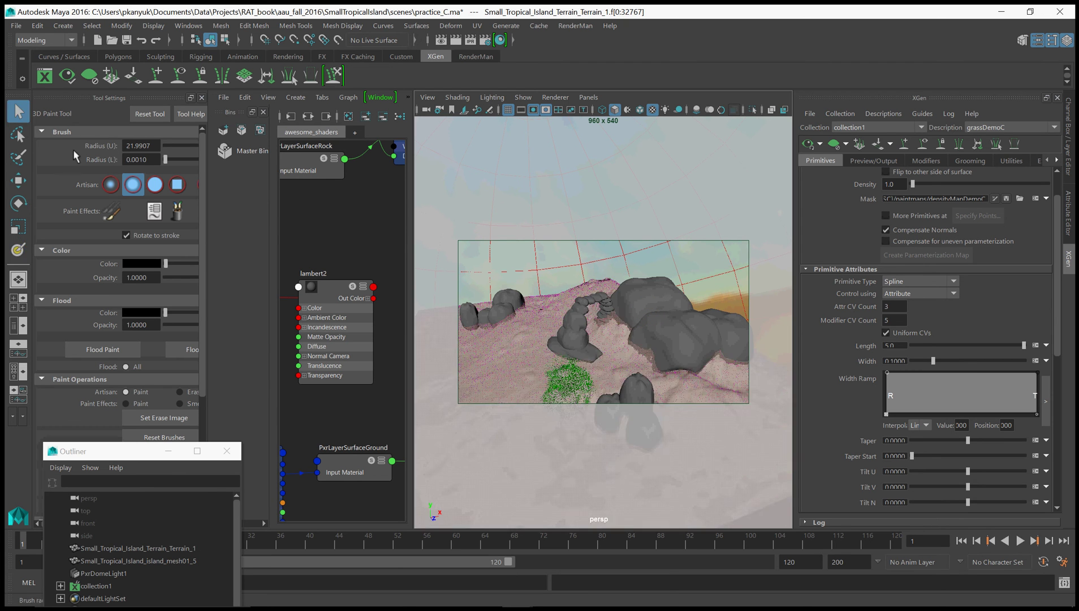
left_click_drag(617, 409, 616, 394, "alt")
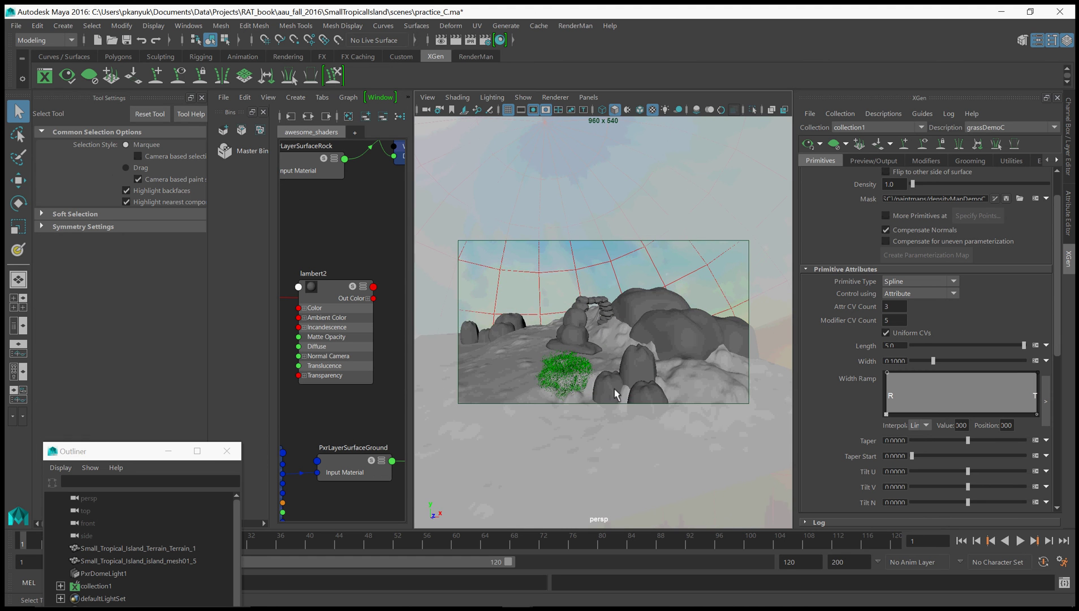
key("bracketleft")
key("bracketleft")
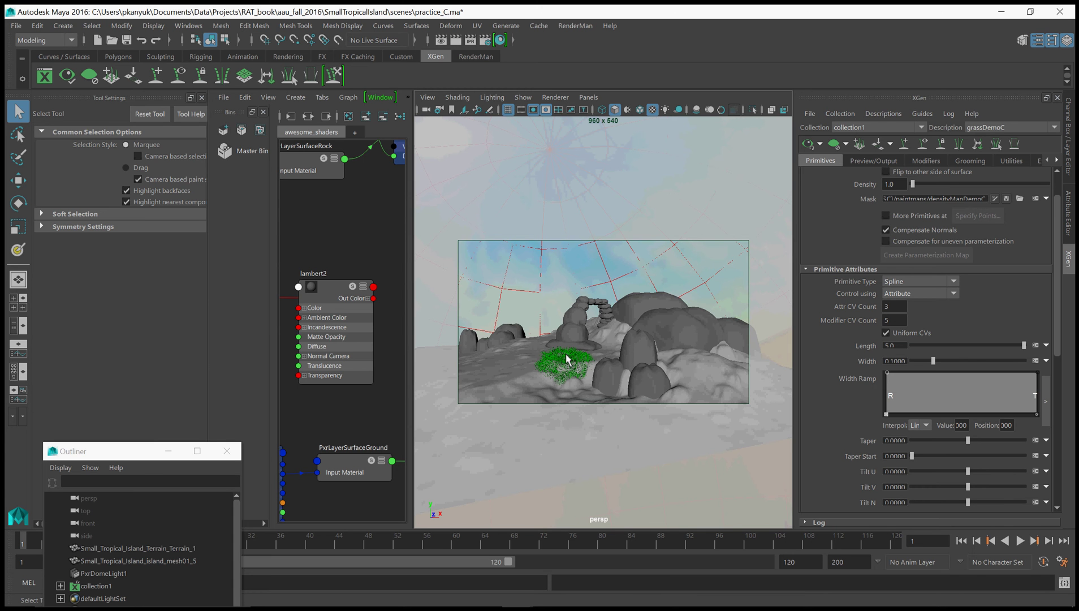
Graph the island terrain's input and output connections in the node editor and select the painted map's file texture node.
left_click(524, 362)
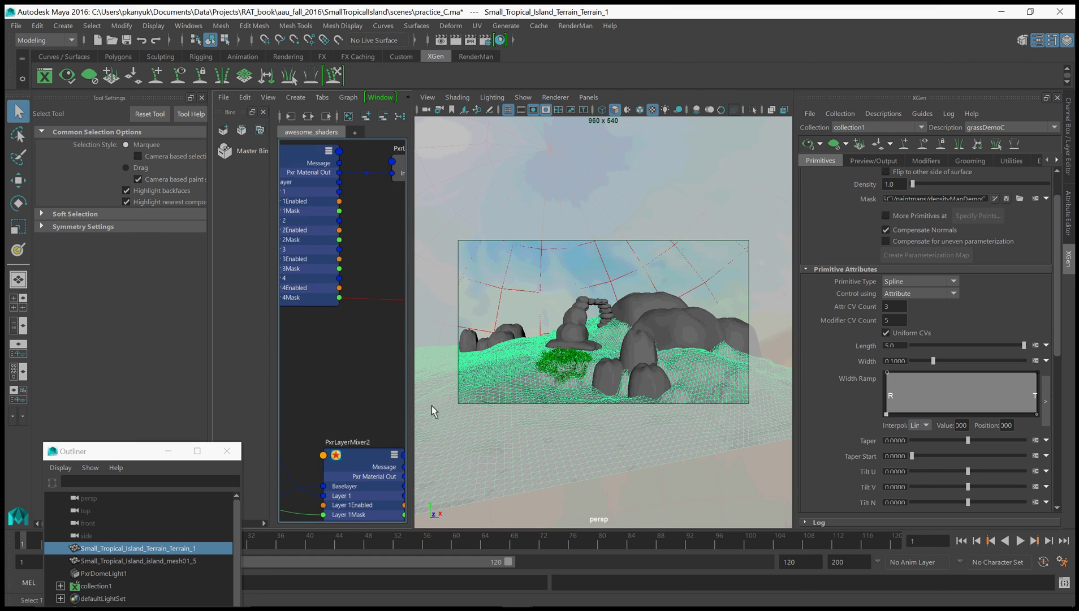
scroll(353, 388, "down", 3)
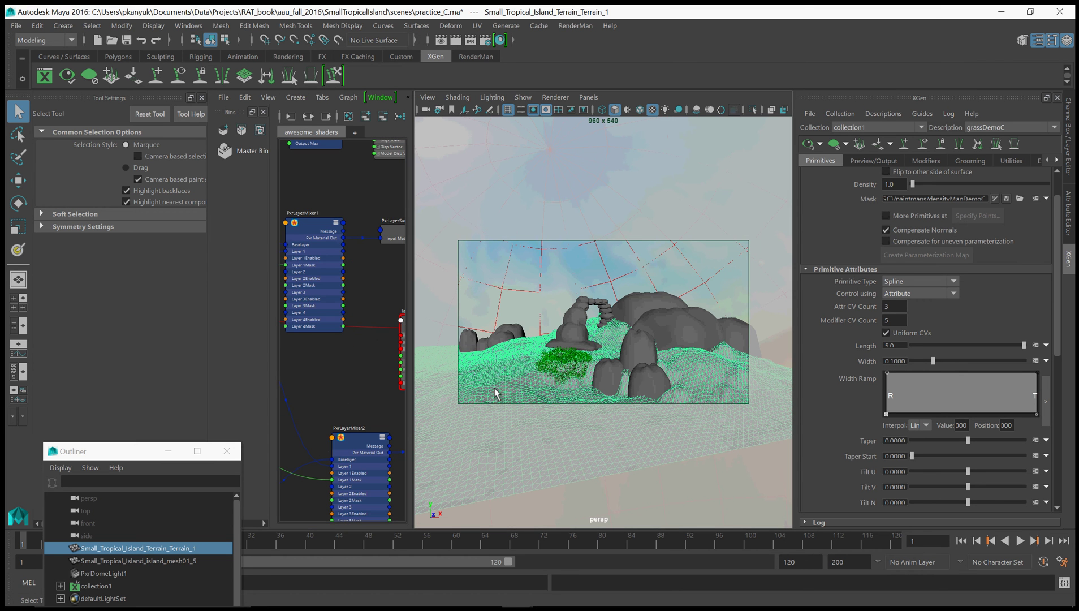
left_click(308, 116)
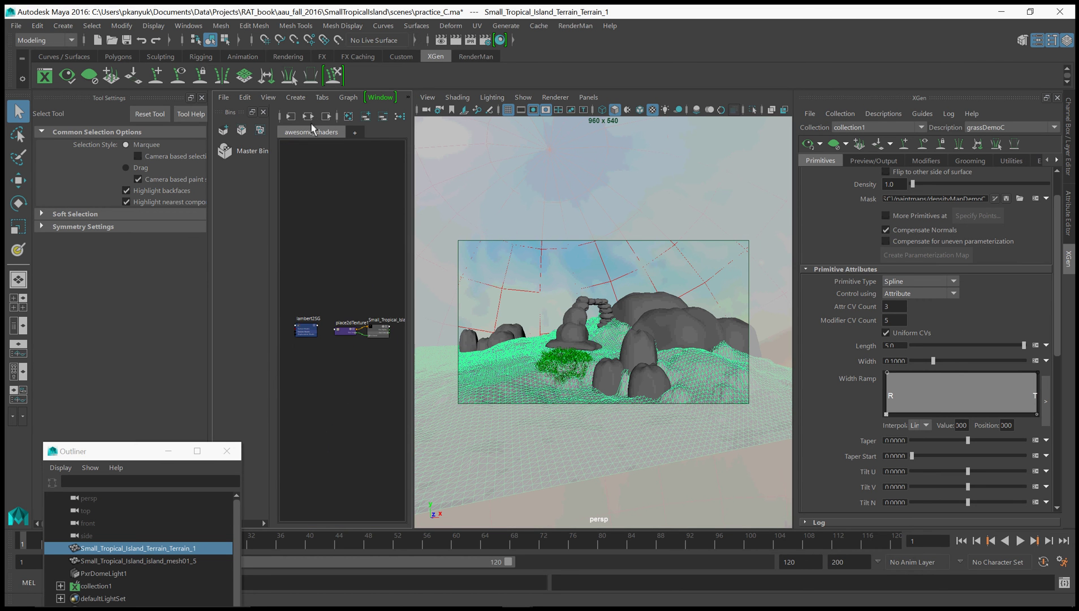
scroll(342, 320, "up", 3)
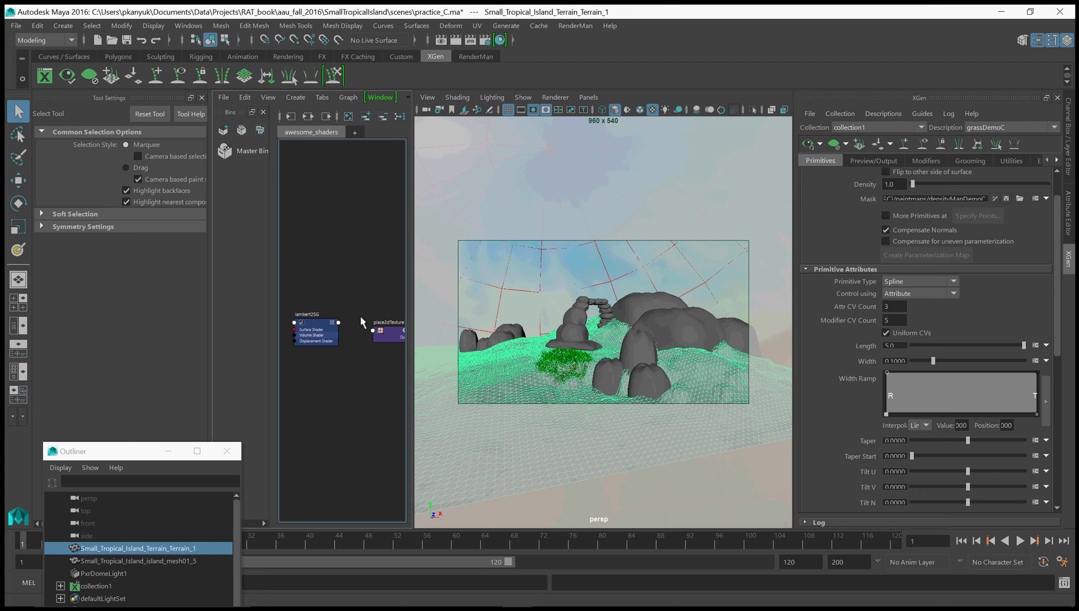
middle_click_drag(360, 317, 318, 282, "alt")
scroll(353, 312, "up", 4)
left_click(342, 320)
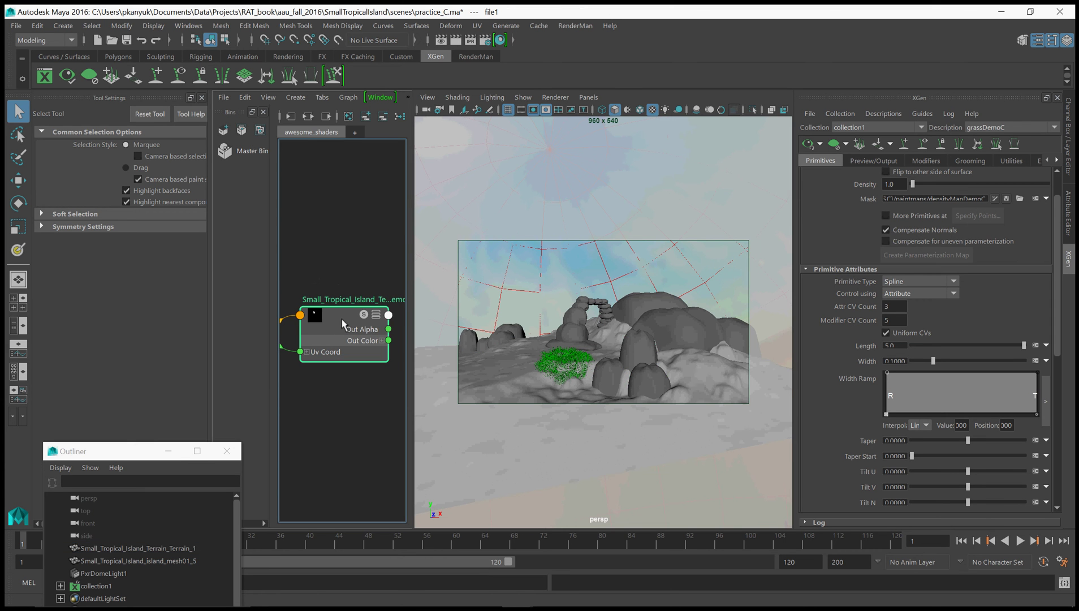
Show the attributes of the terrain density map's file texture node.
left_click(1039, 40)
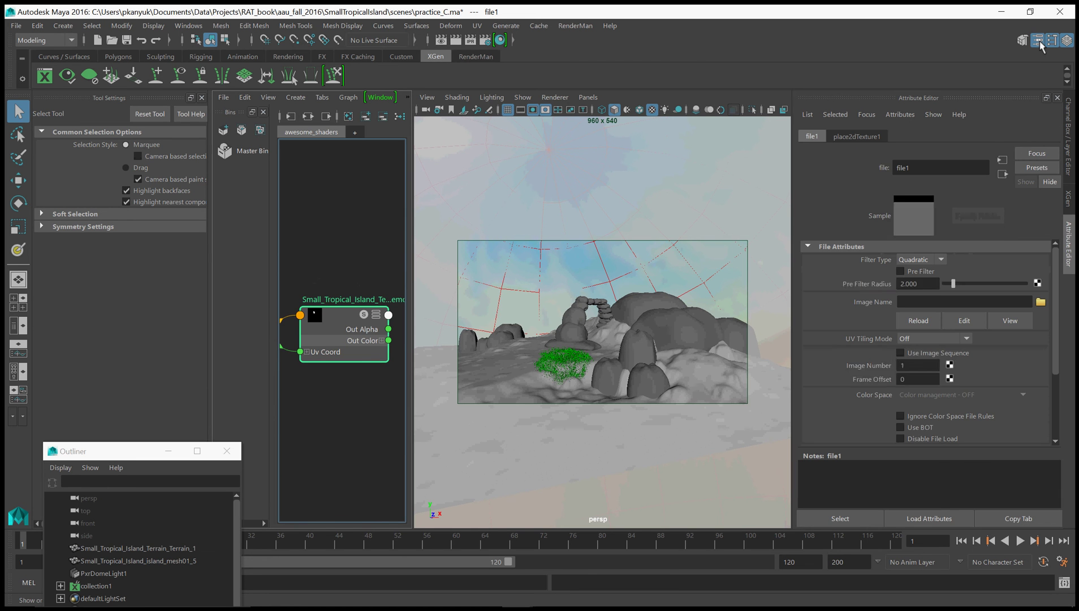
left_click(355, 279)
left_click(333, 318)
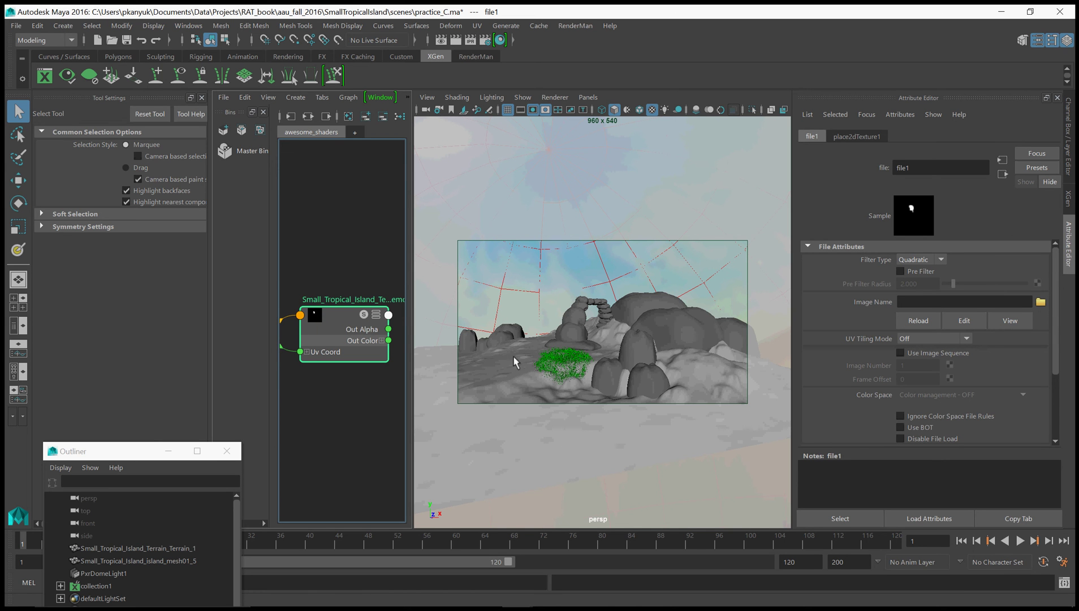
scroll(363, 272, "down", 3)
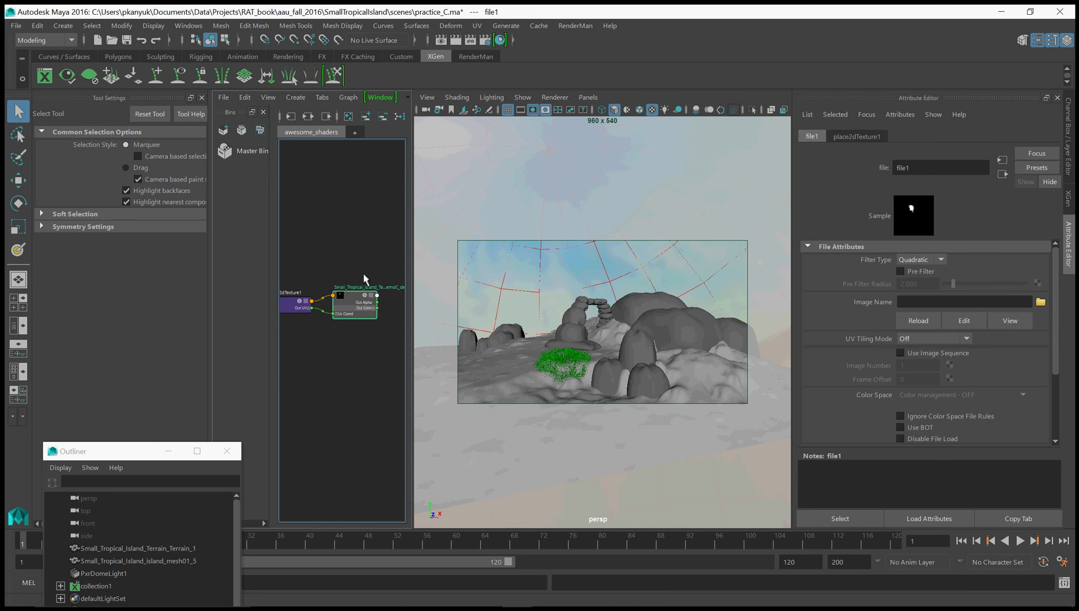
scroll(363, 273, "up", 3)
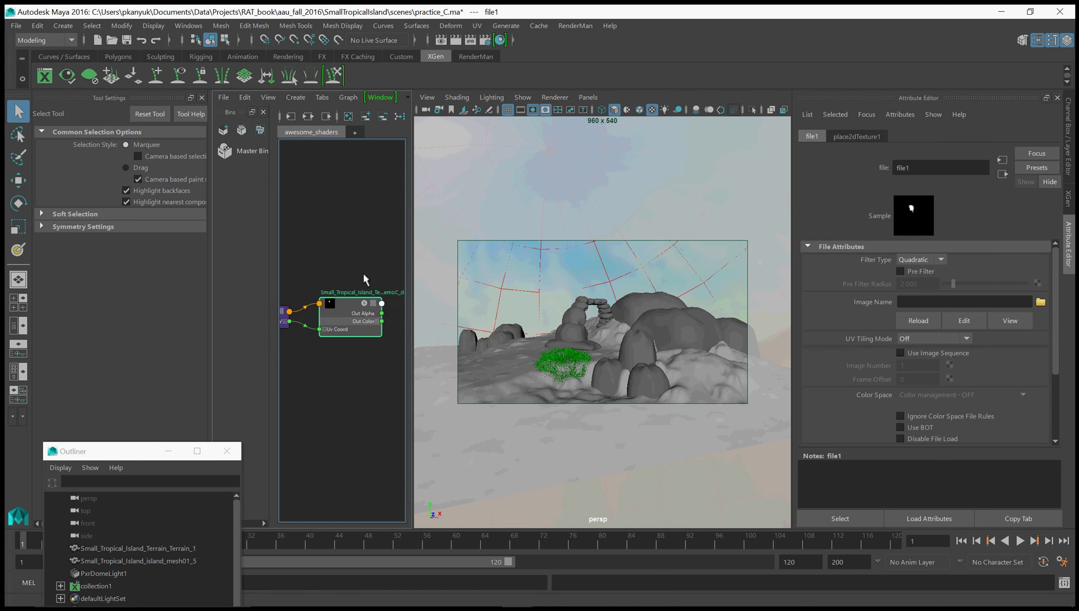
left_click(1040, 301)
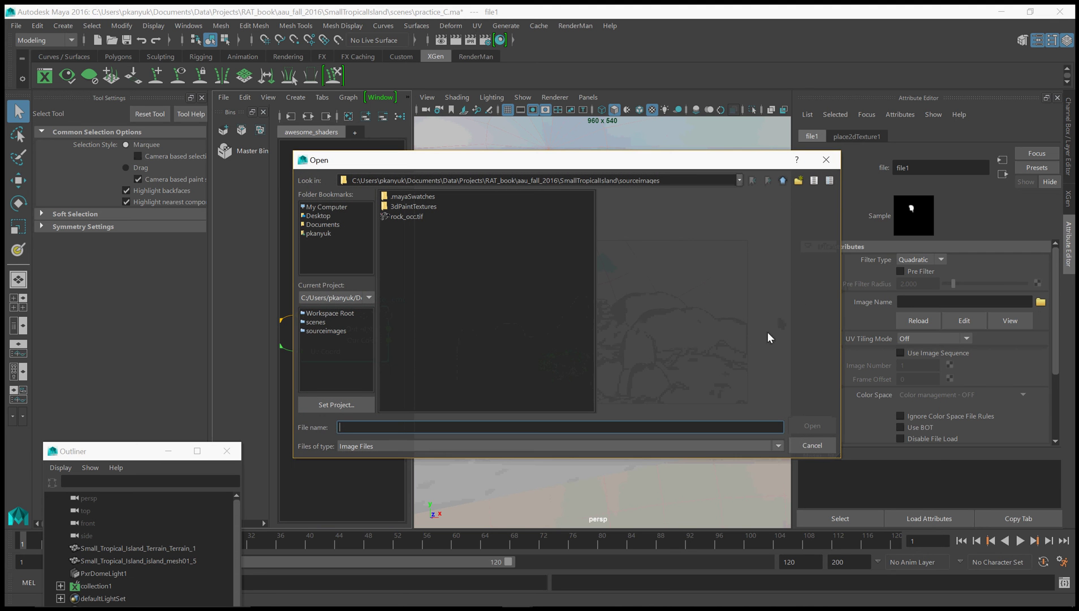
left_click(782, 180)
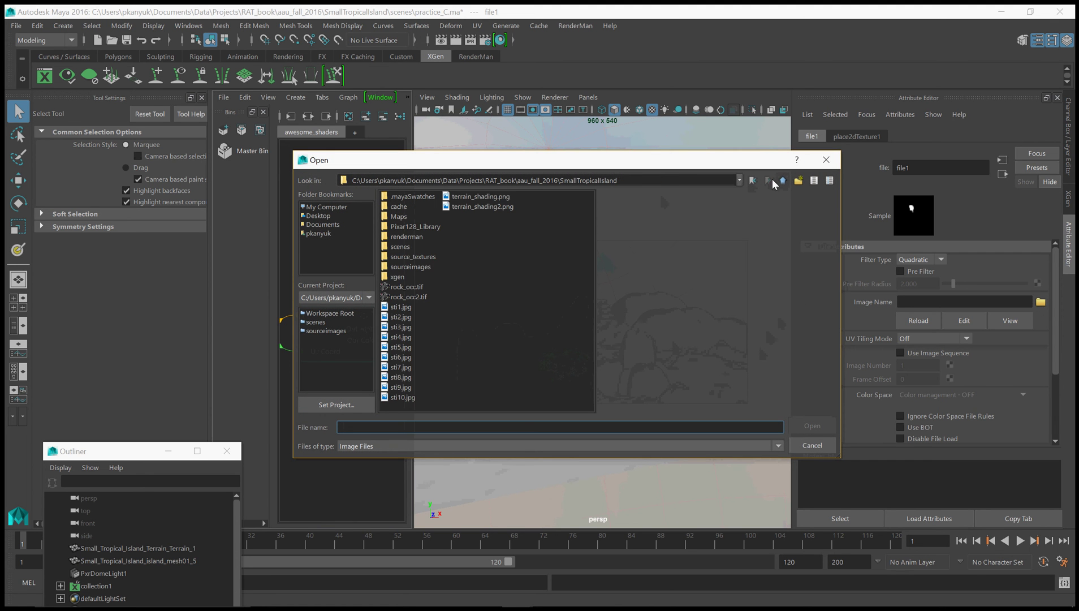
double_click(413, 238)
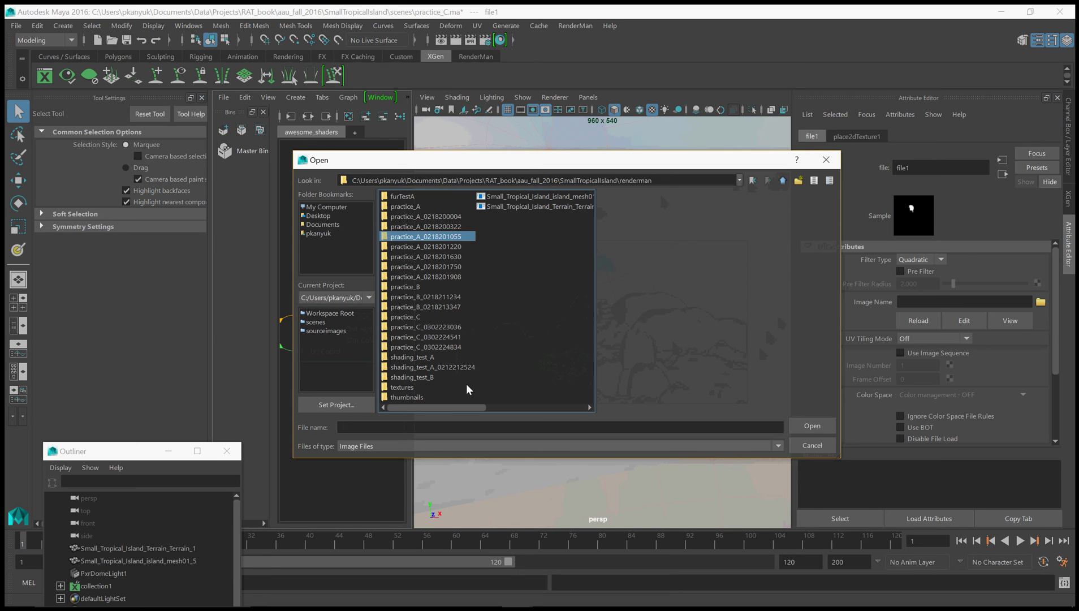
mouse_move(449, 409)
left_mouse_down()
mouse_move(502, 407)
mouse_move(439, 401)
left_mouse_up()
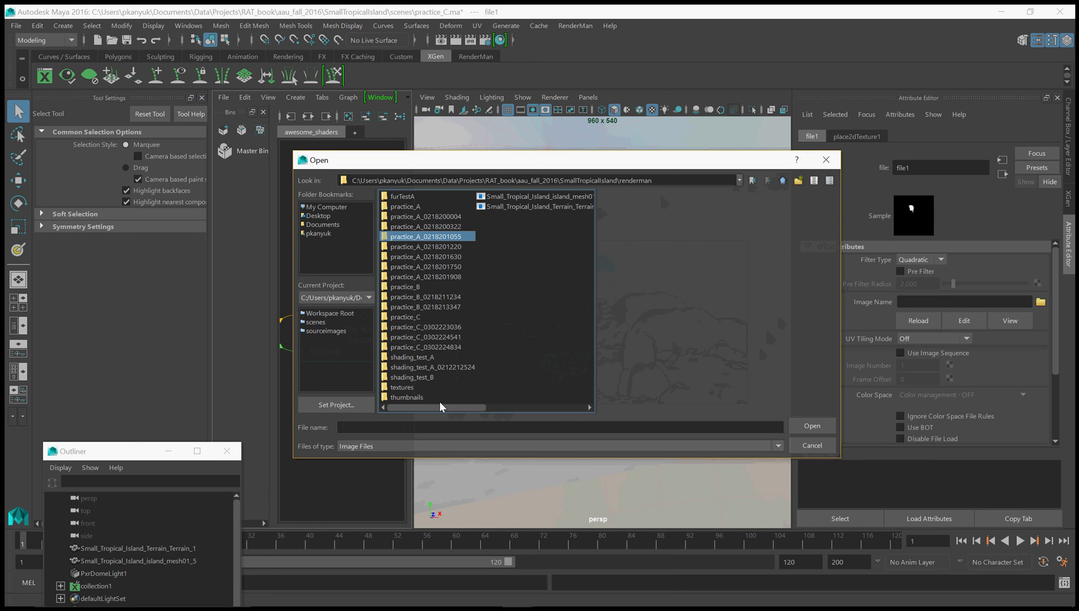
left_click(807, 444)
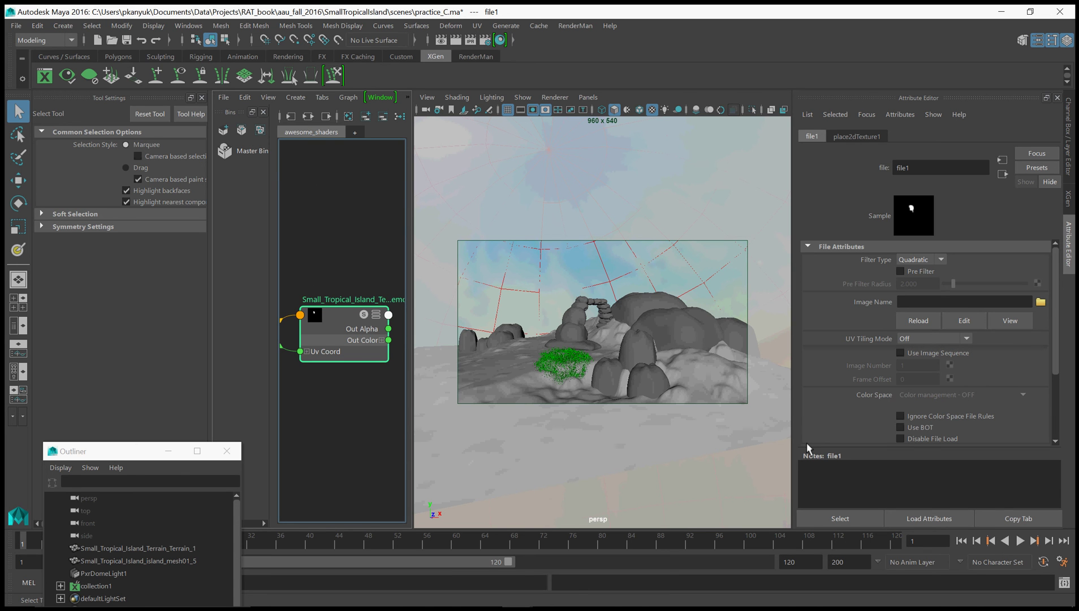
Switch to the RenderMan image viewer and display the terrain occlusion map Small_Tropical_Island_Terrain_Terrain_1Shape_occC.tex.
mouse_move(679, 608)
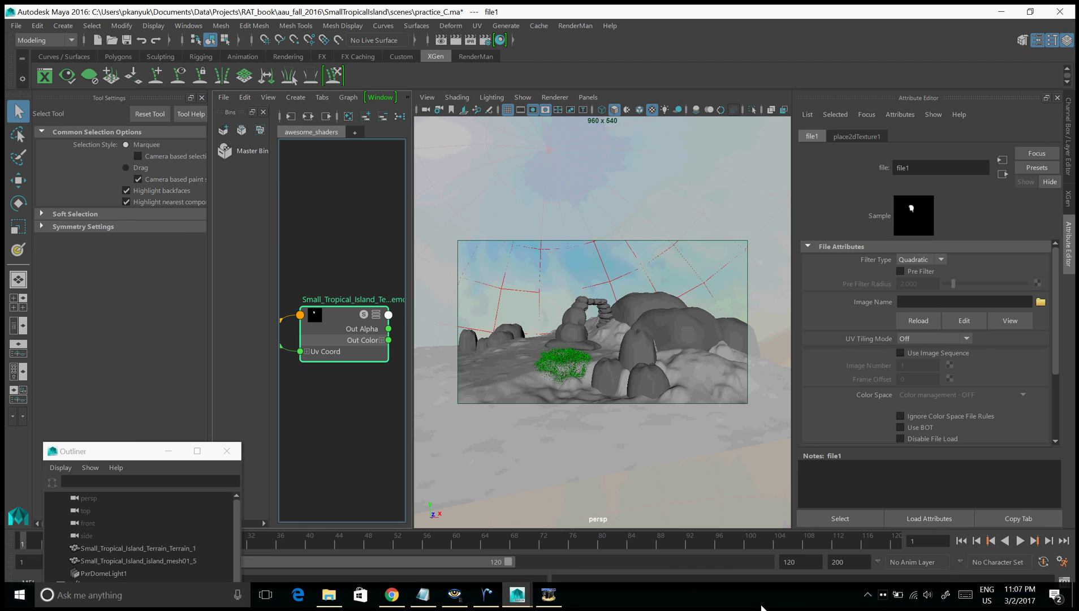
left_click(548, 604)
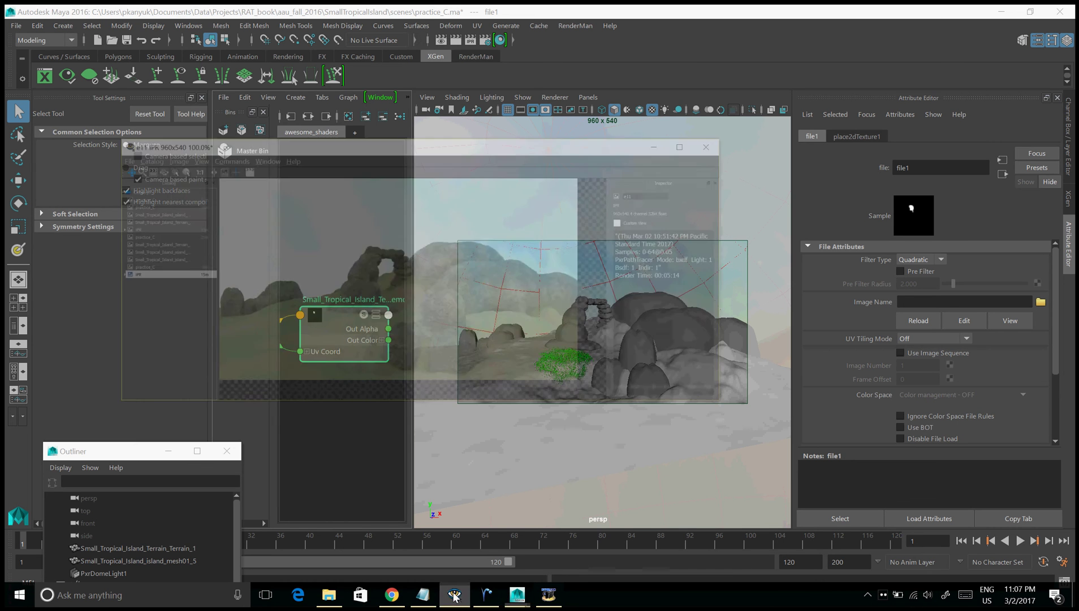
left_click(104, 197)
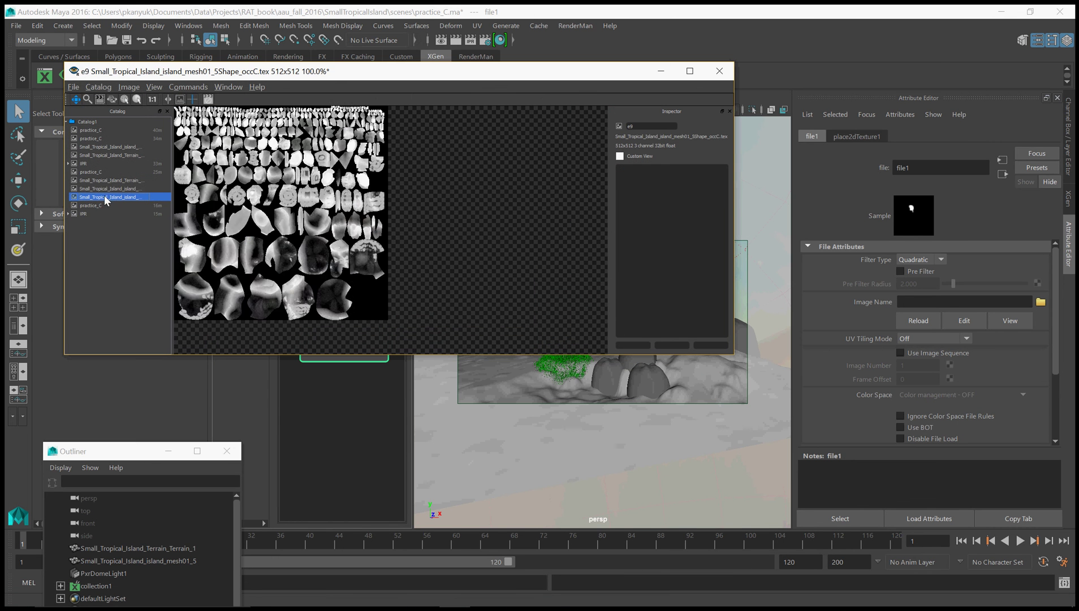
left_click(107, 188)
left_click(107, 196)
left_click(107, 187)
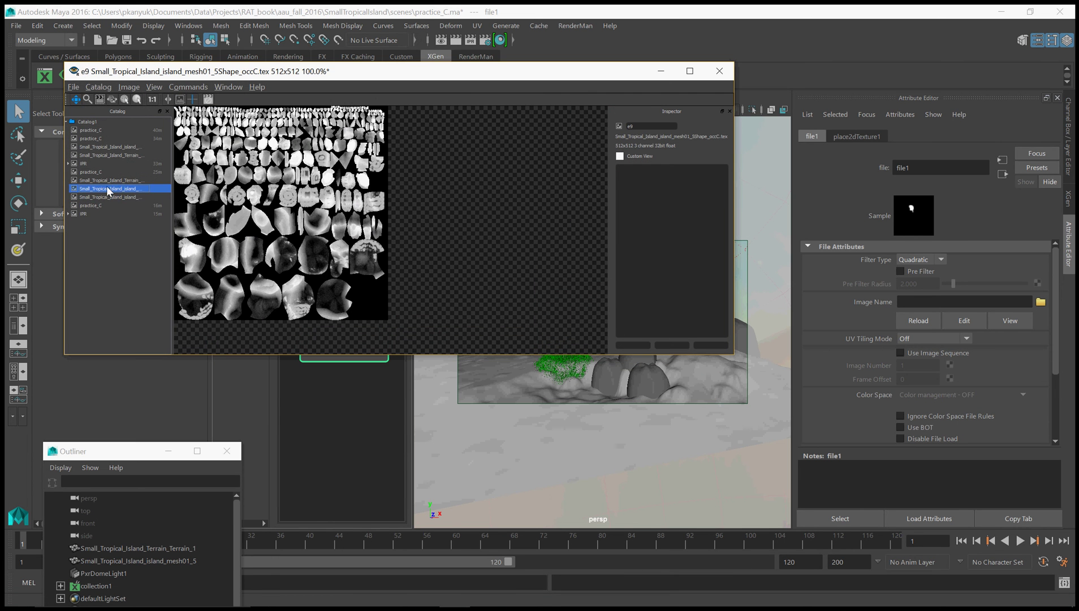
left_click(109, 181)
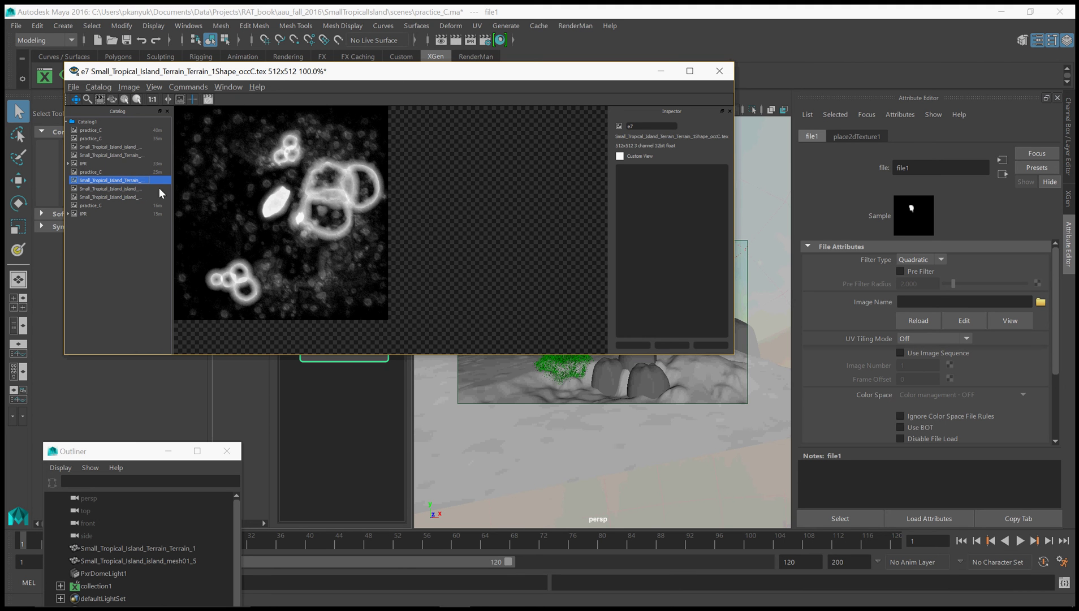
Export the terrain occlusion map as a high-quality JPEG to the renderman folder, keeping its base name, and minimize the viewer.
left_click(73, 87)
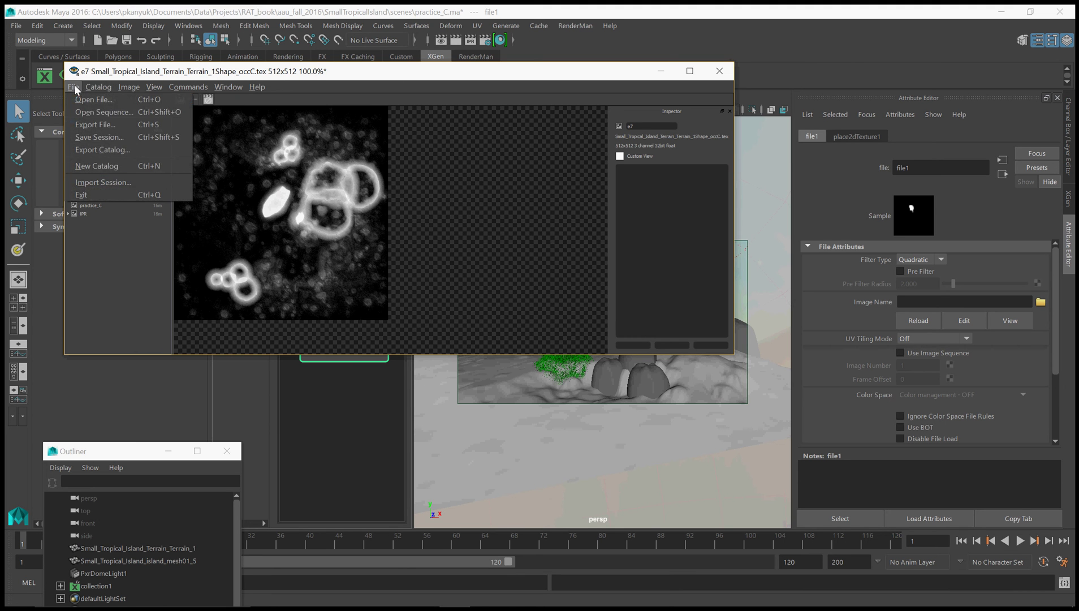
left_click(119, 245)
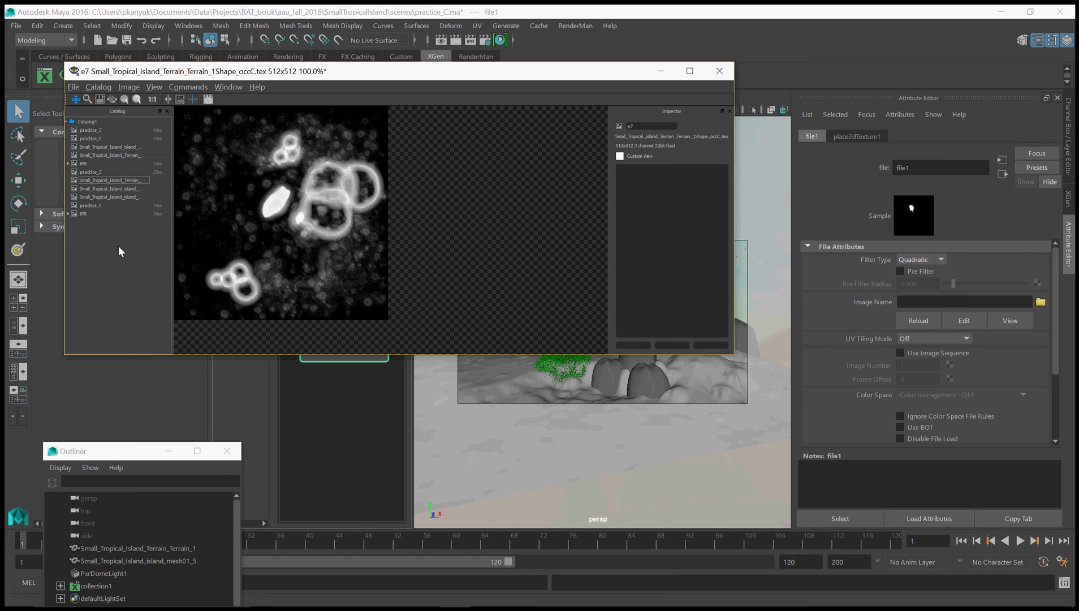
right_click(217, 215)
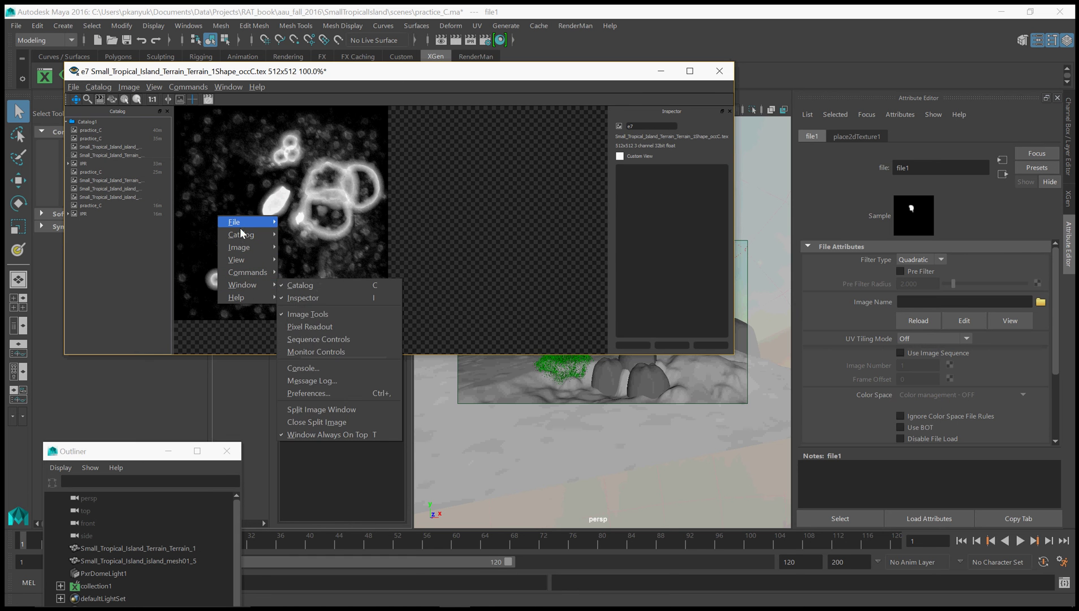
mouse_move(241, 221)
left_click(327, 247)
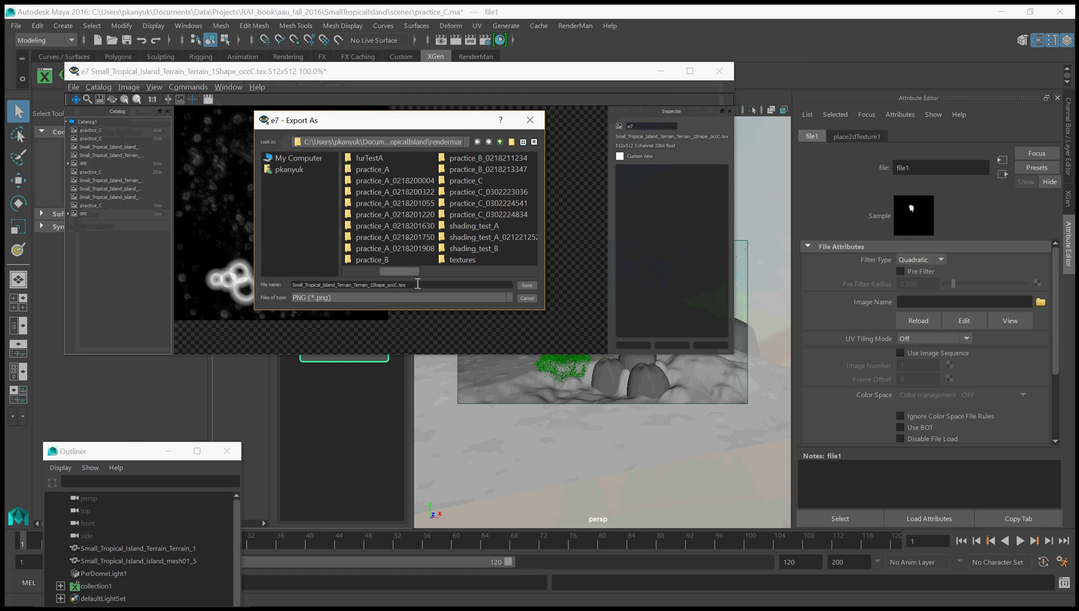
left_click(393, 297)
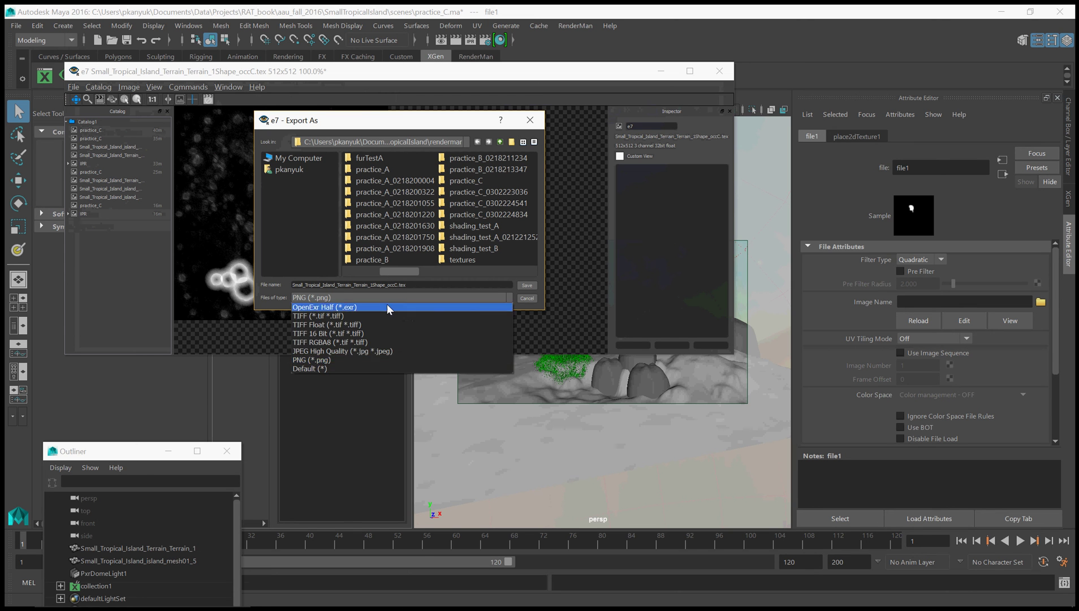
left_click(363, 350)
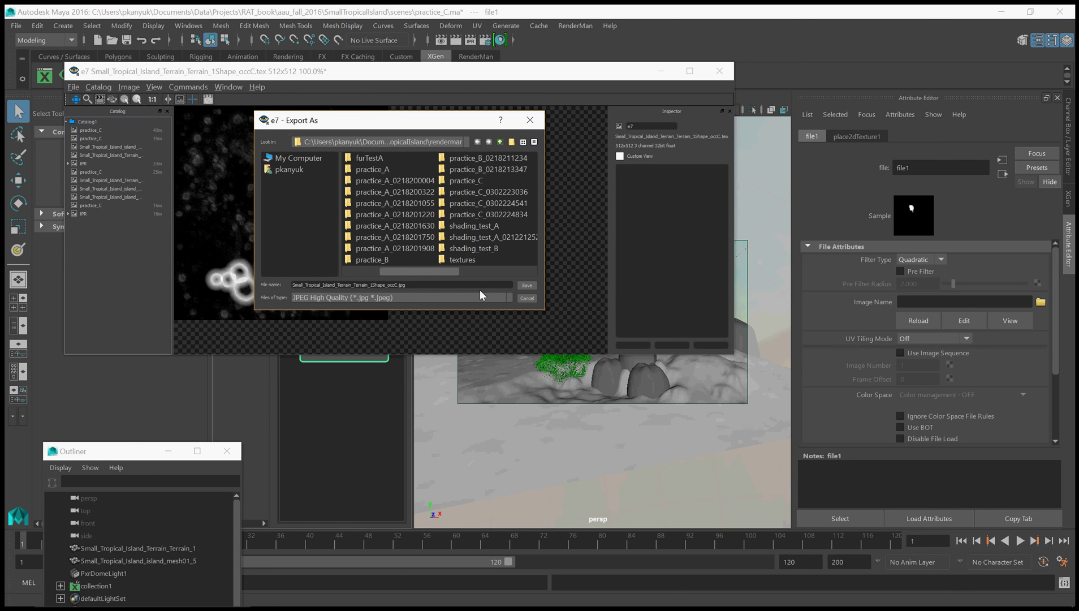
left_click(525, 286)
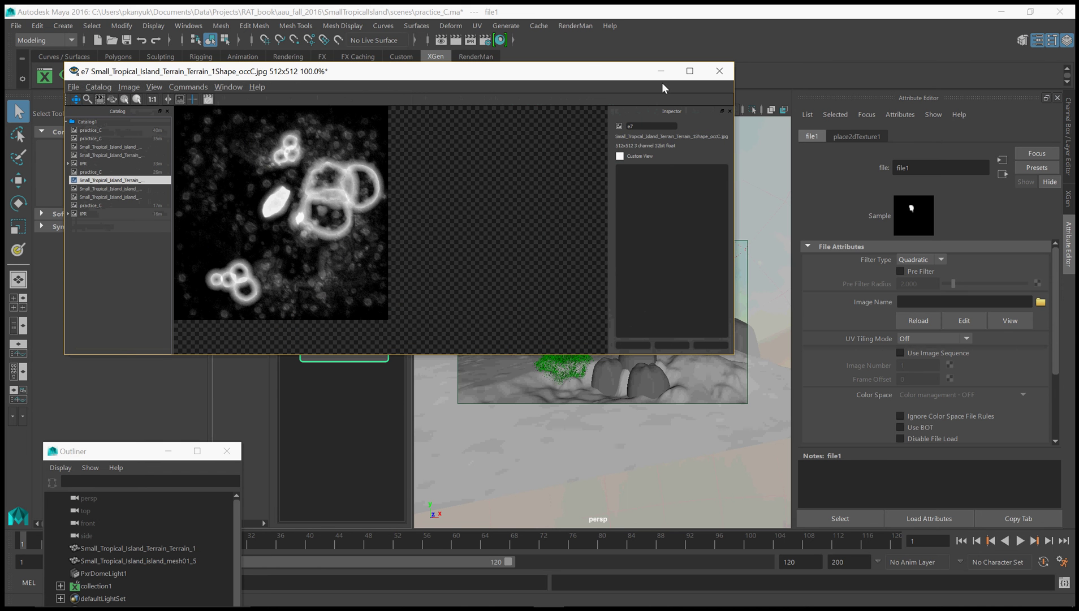
left_click(661, 71)
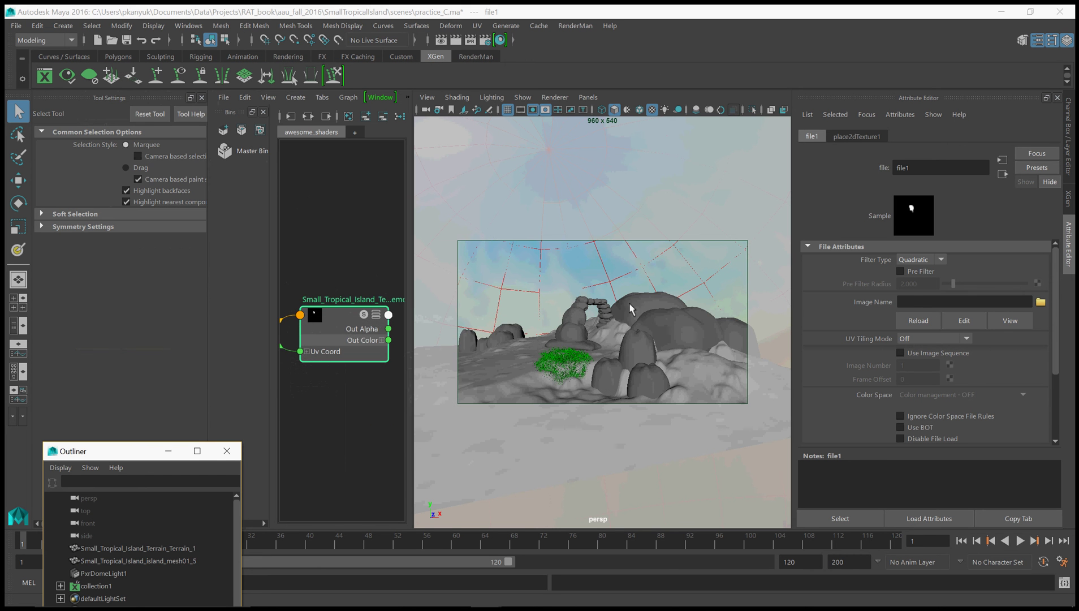
Load Small_Tropical_Island_Terrain_Terrain_1Shape_occC.jpg from the project's renderman folder as the file node's image.
left_click(1039, 302)
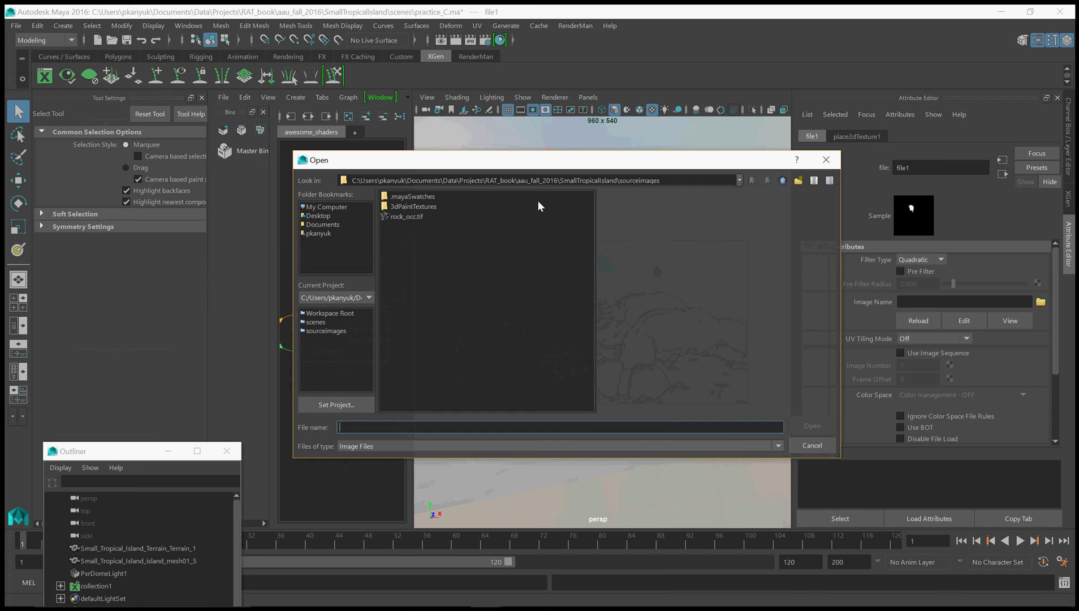
left_click(779, 181)
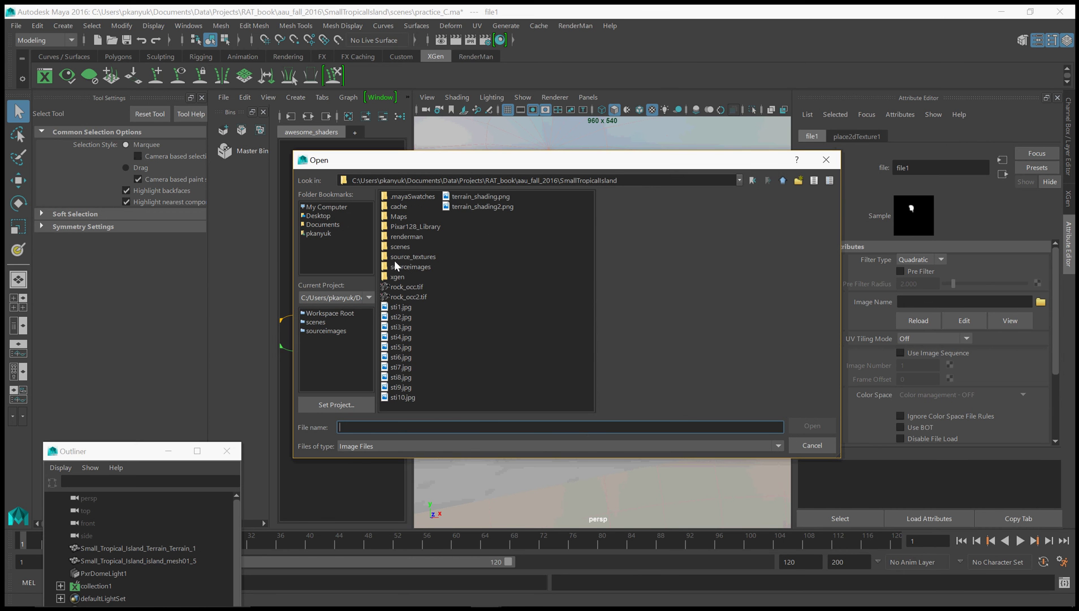
double_click(408, 237)
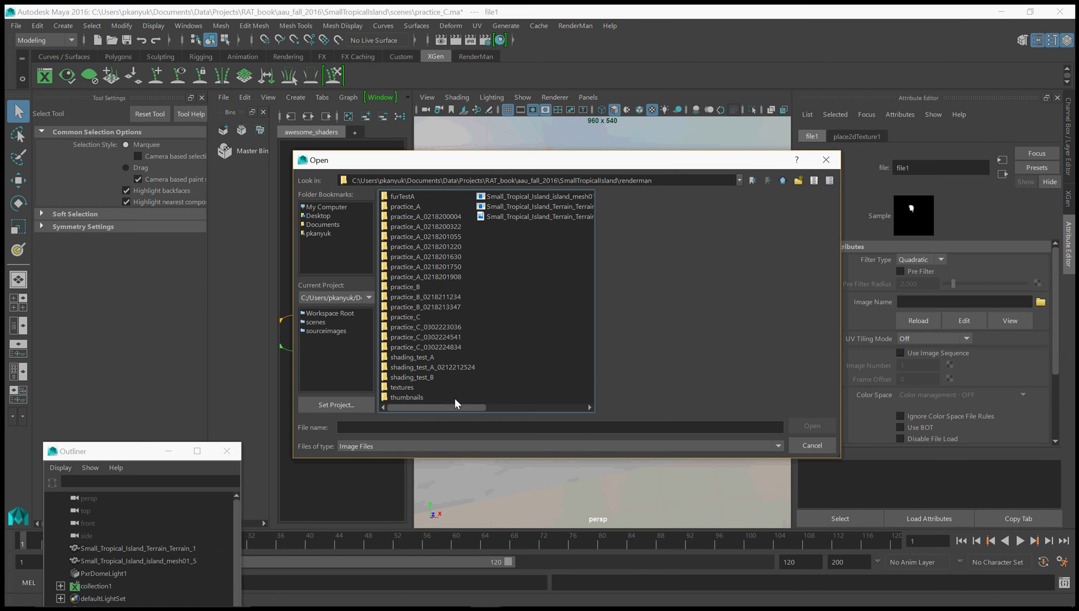
left_click_drag(464, 405, 537, 406)
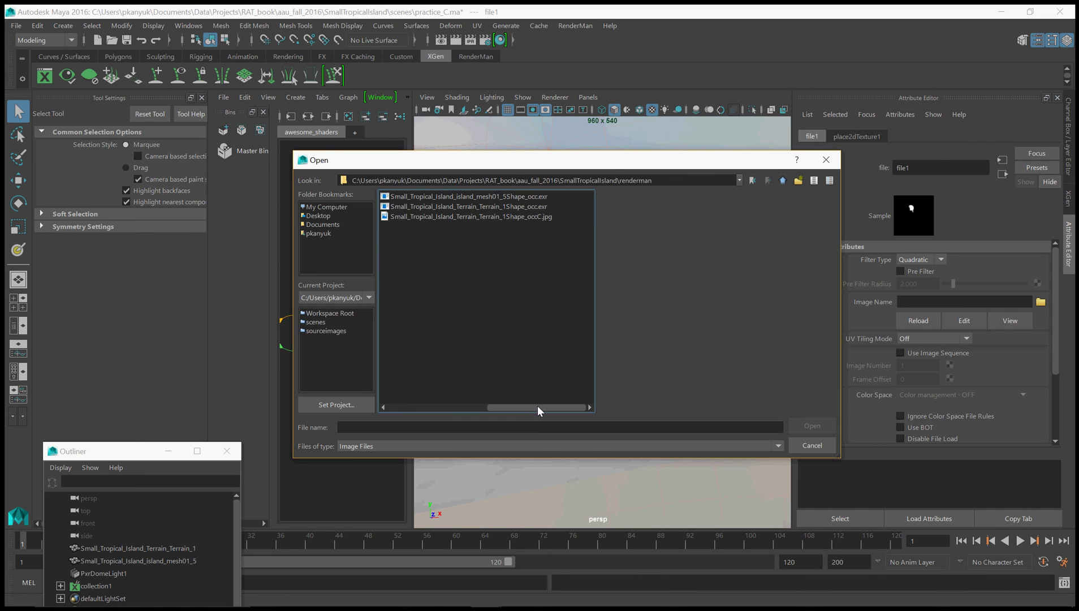
left_click(509, 216)
double_click(528, 219)
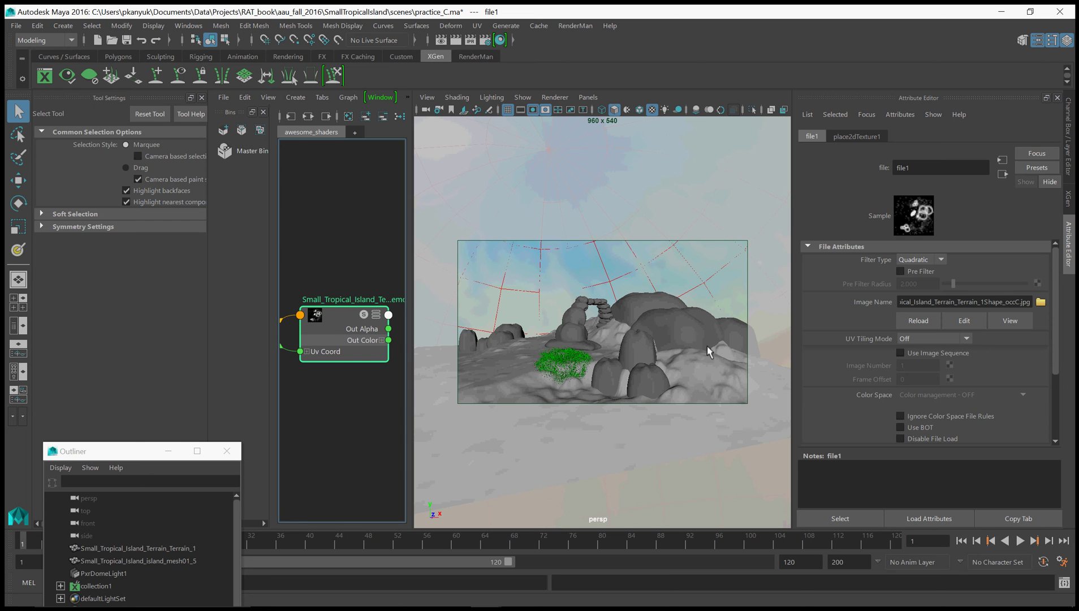
Select the terrain, save the new density image to grassDemoC's XGen mask and refresh the grass preview, leaving the terrain deselected.
left_click(534, 372)
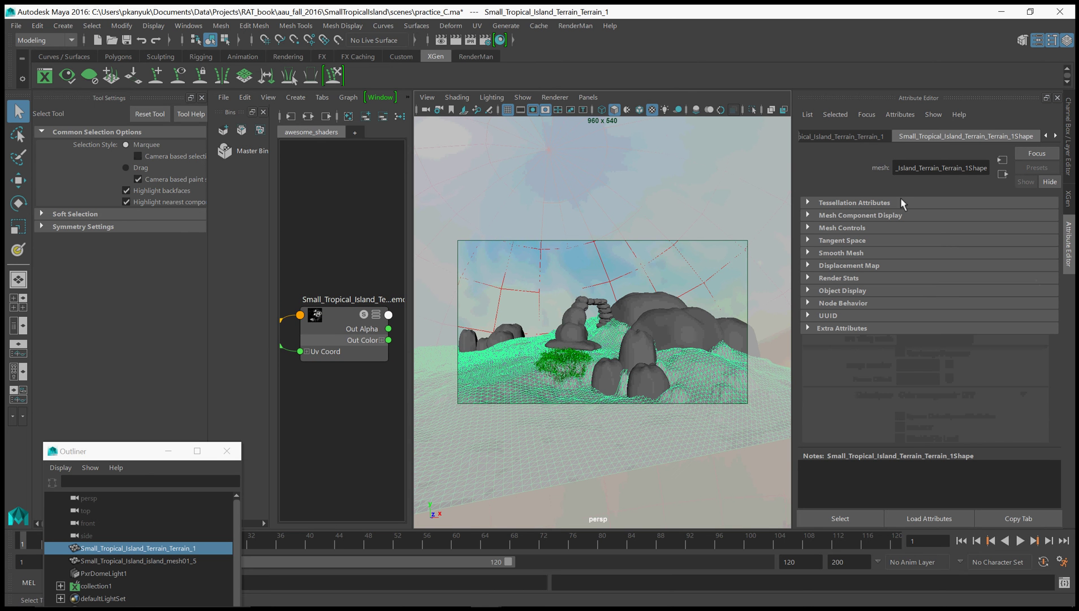
left_click(45, 75)
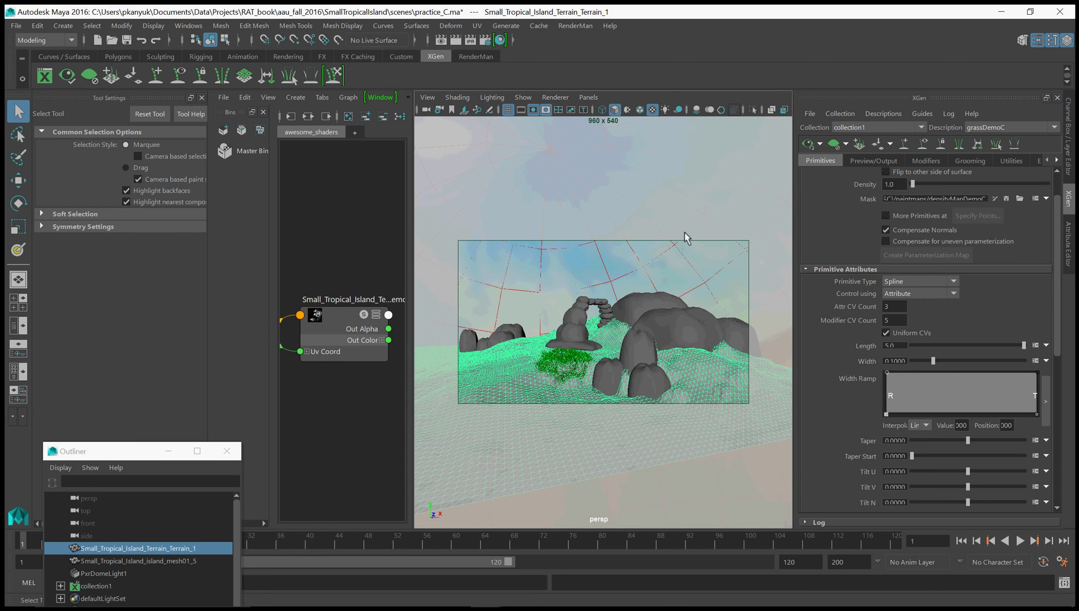
left_click_drag(1055, 282, 999, 246)
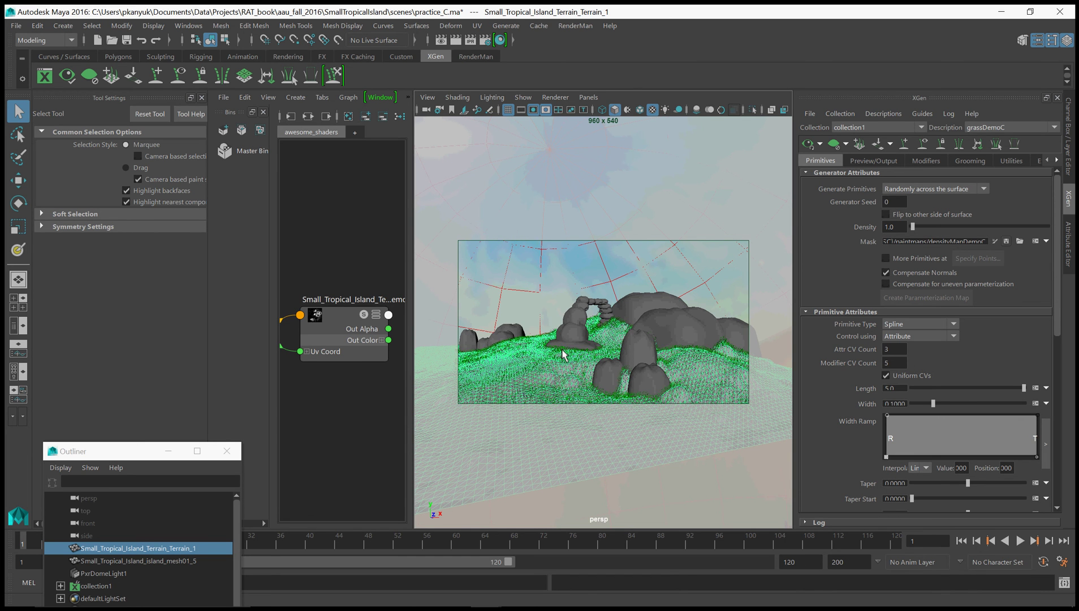
left_click(538, 291)
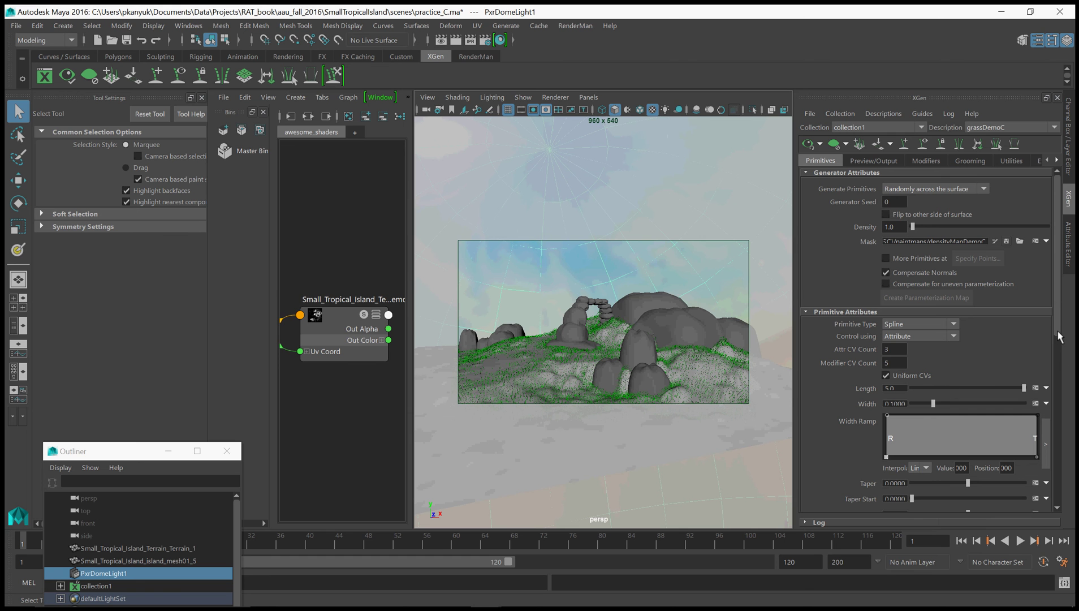
Add the line $a = $a * ($a>0.25) after the map call in the grass mask expression and apply it.
left_click(1035, 241)
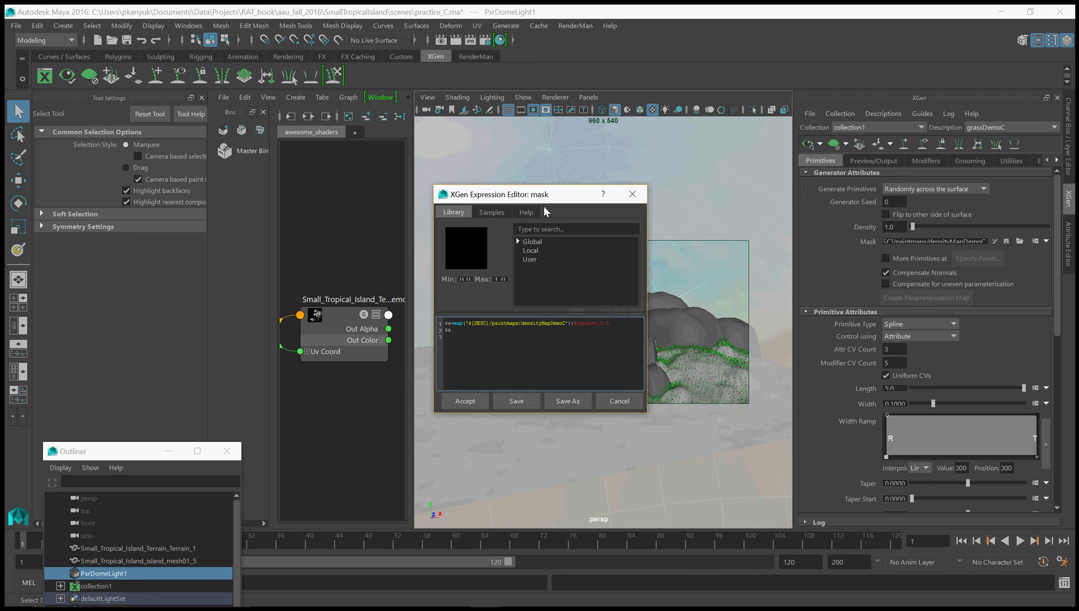
left_click_drag(544, 201, 336, 142)
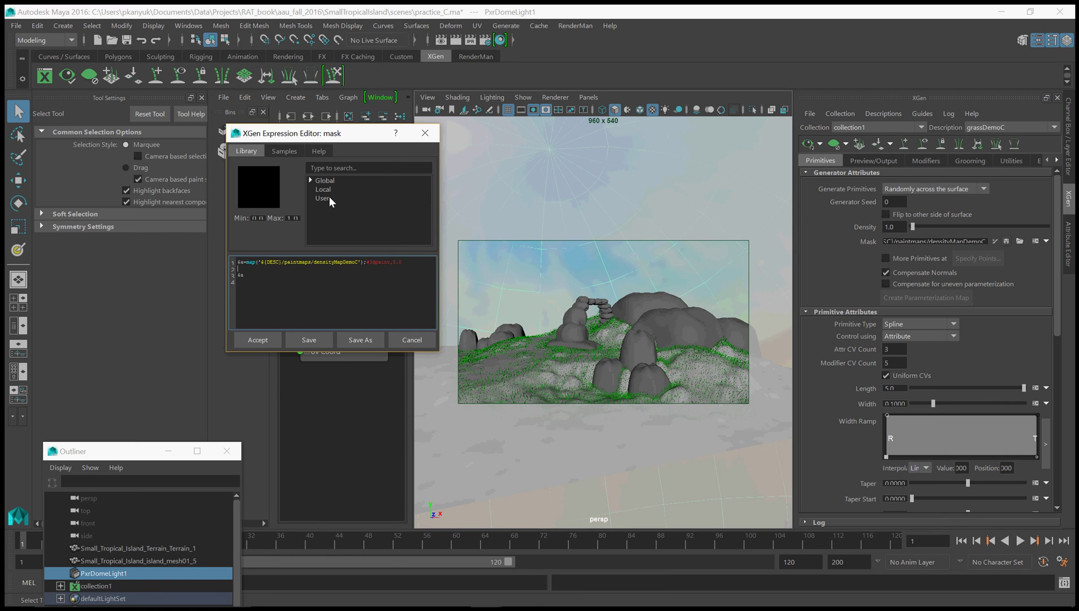
type("$a")
type("= $a ")
type("* ()")
type("$")
type("a")
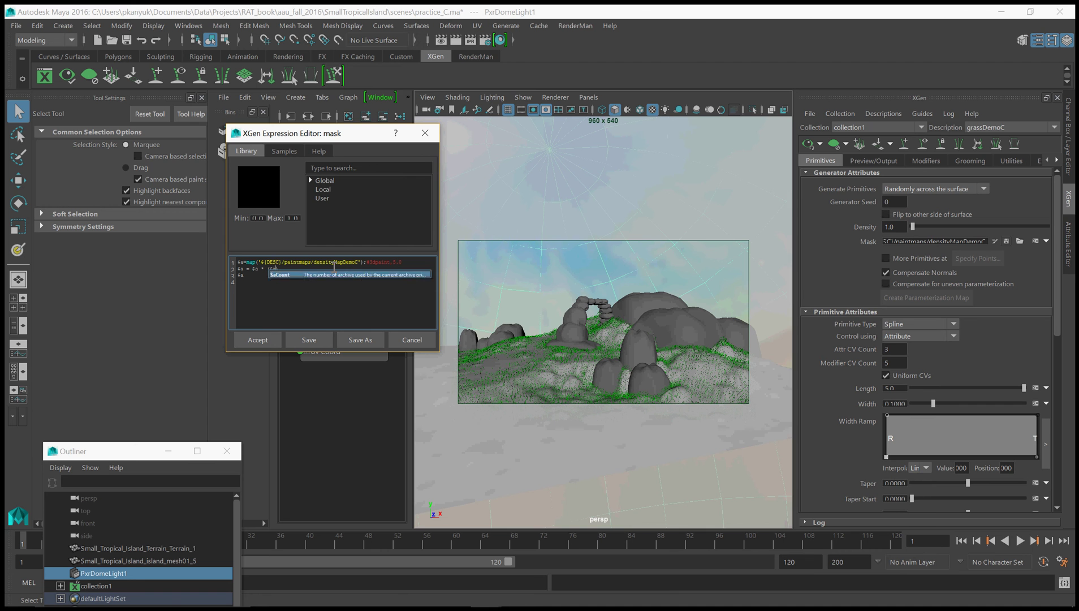
type(">0.25")
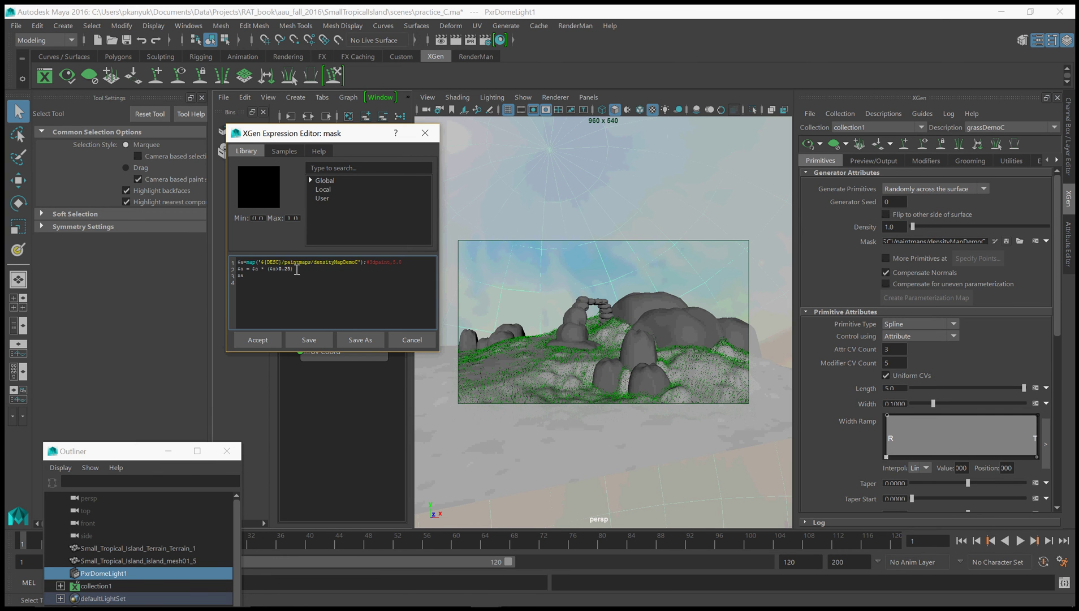
left_click(258, 339)
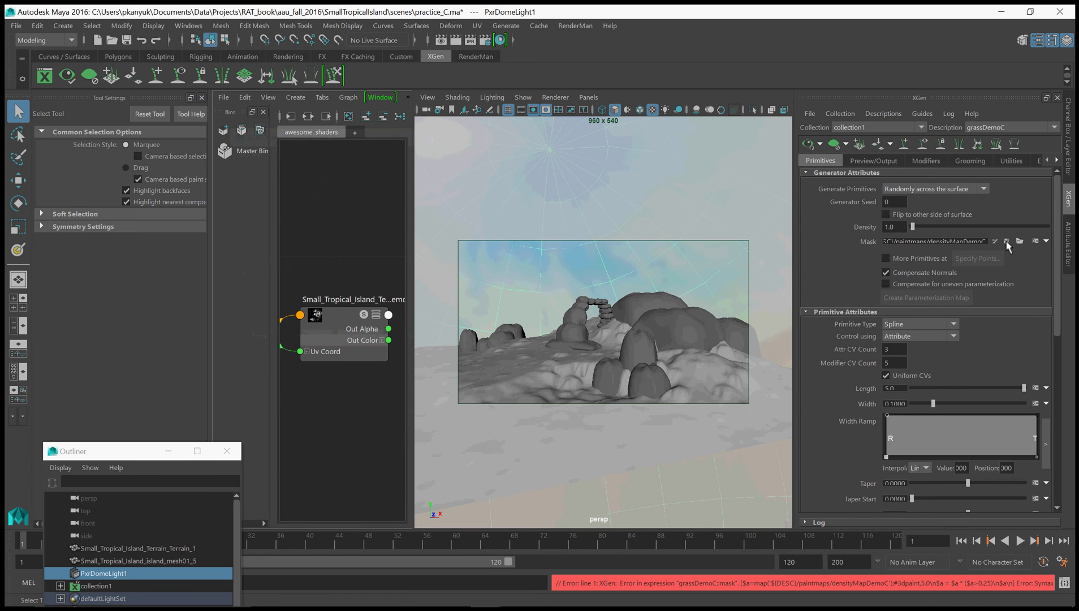
Add the missing semicolon after ($a>0.25) in the mask expression and reapply it.
left_click(1036, 241)
left_click(533, 329)
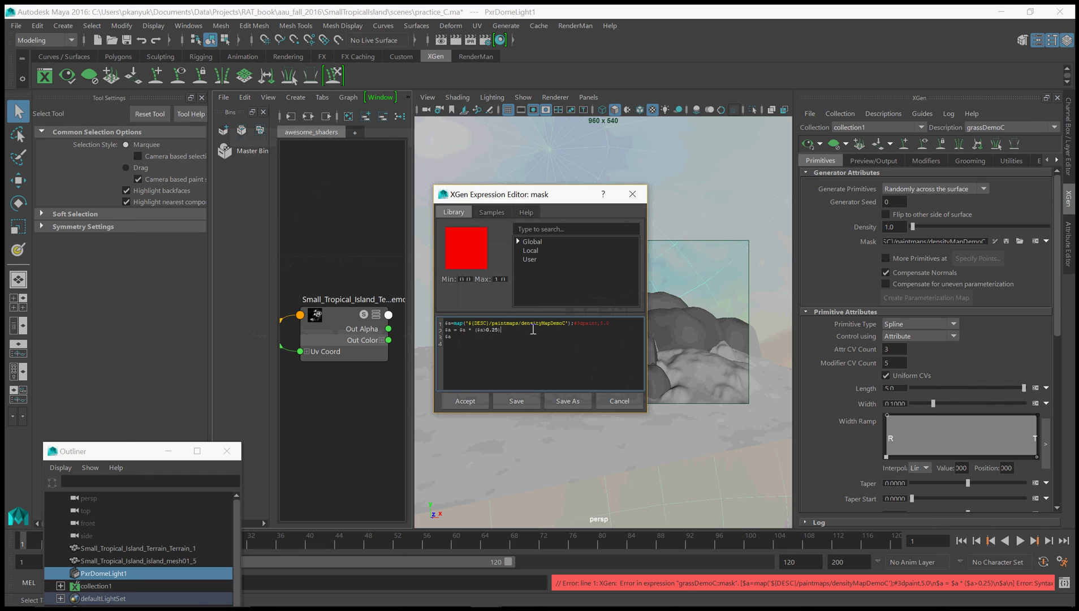
type(";")
left_click(474, 399)
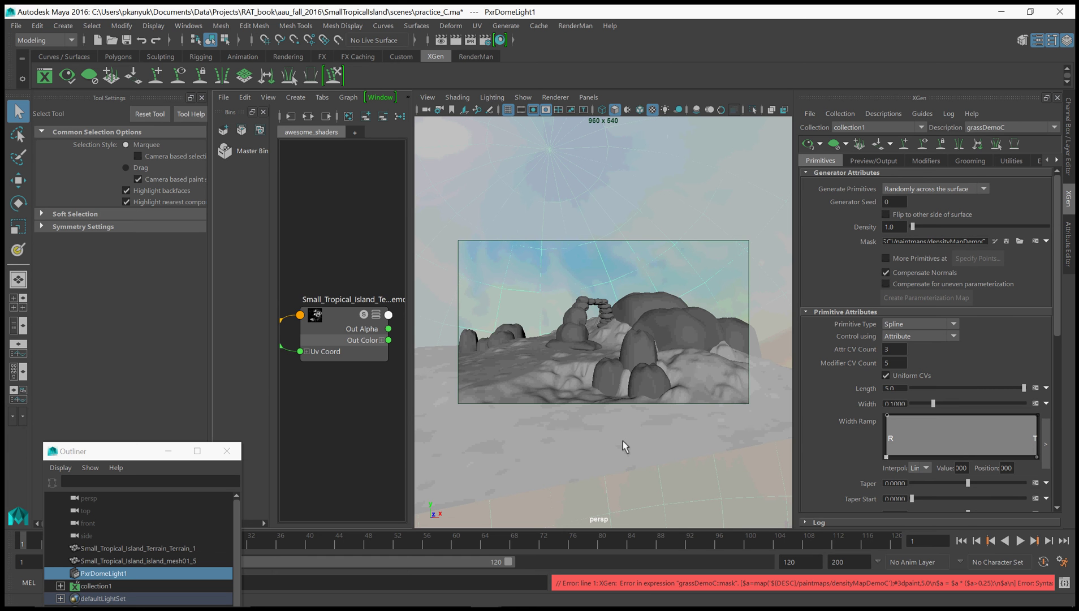
left_click(1036, 241)
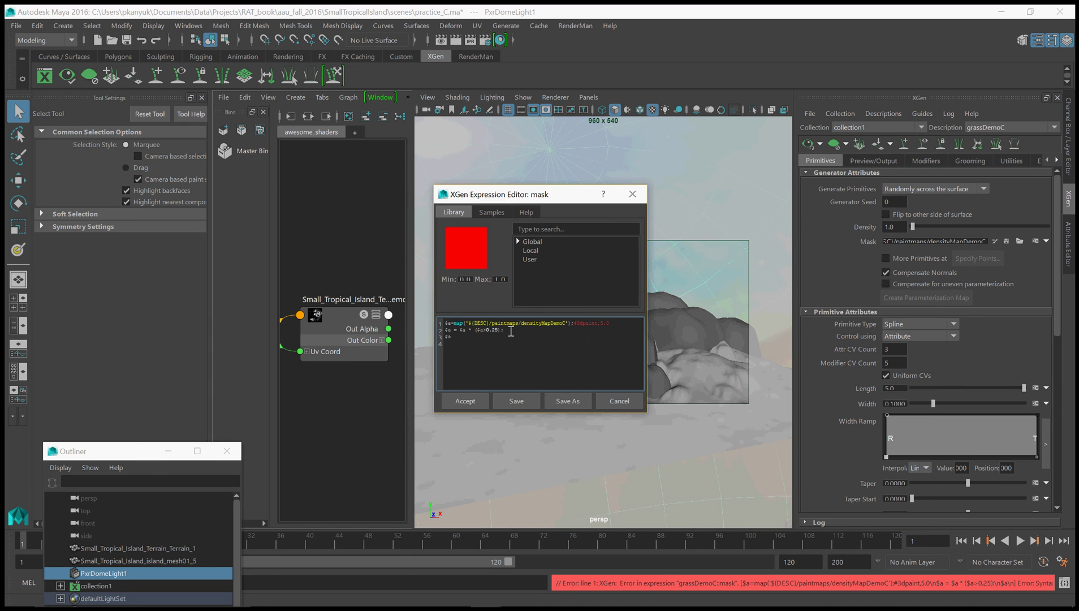
left_click(465, 401)
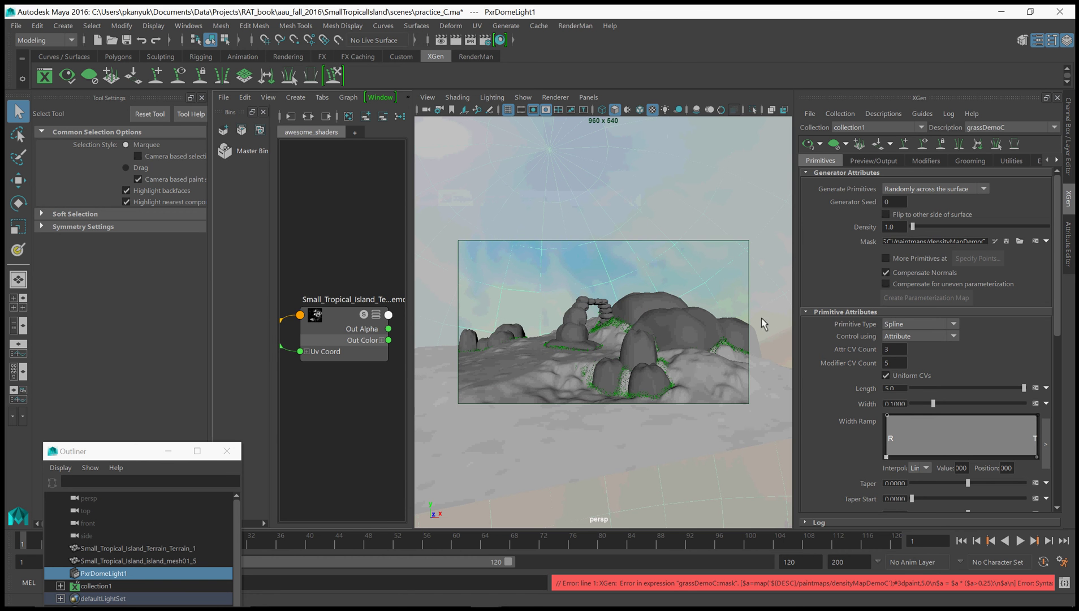
Set the comparison threshold in the mask expression to 0.05 and apply it.
left_click(1034, 241)
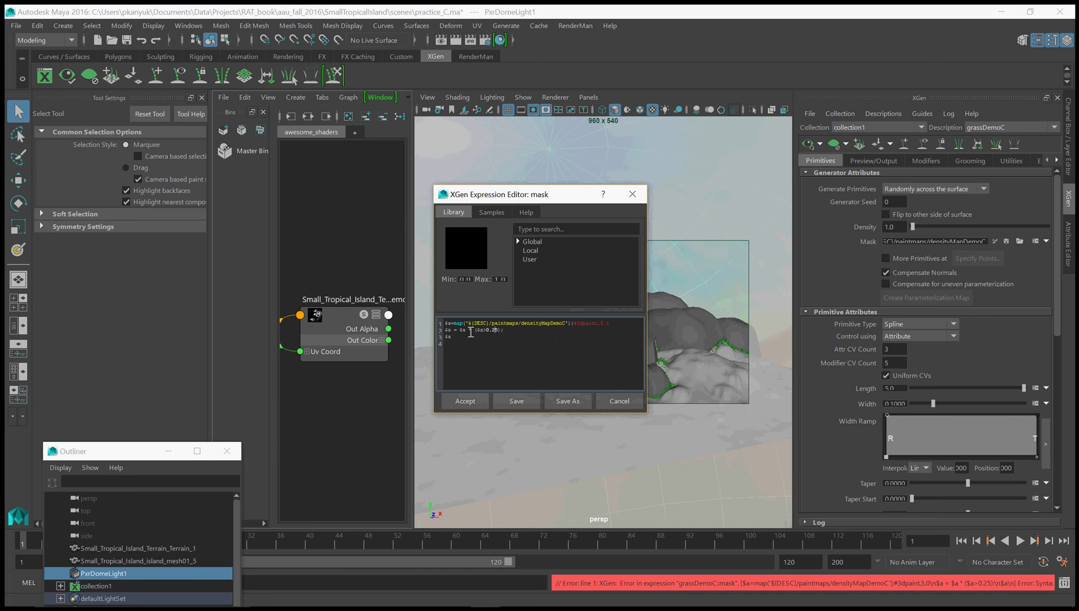
left_click(494, 331)
type("0")
left_click(465, 401)
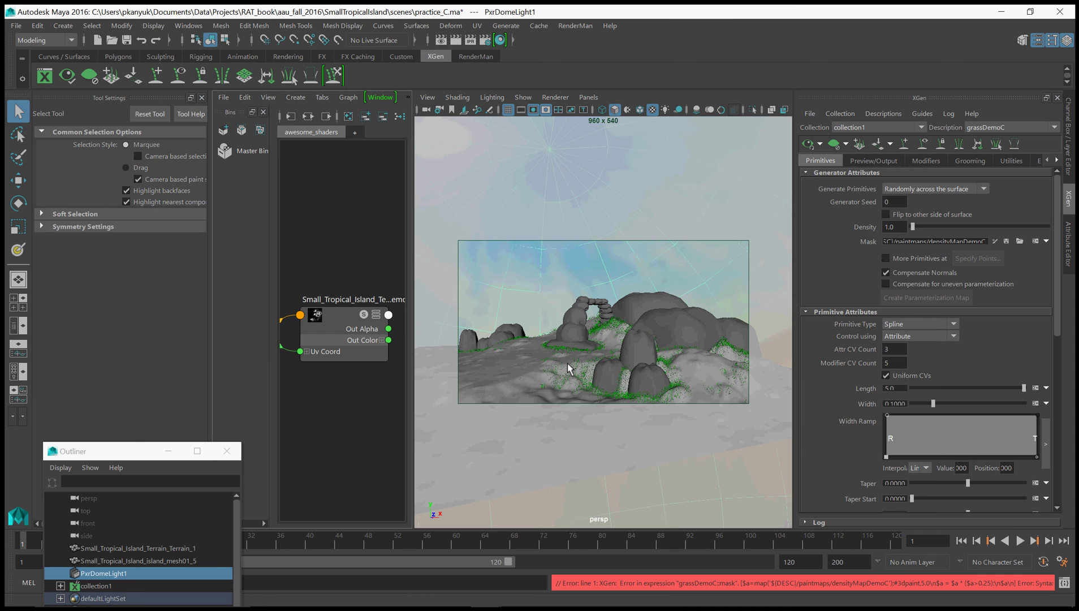
Set the comparison threshold in the mask expression to 0.025 and apply it.
left_click(1035, 241)
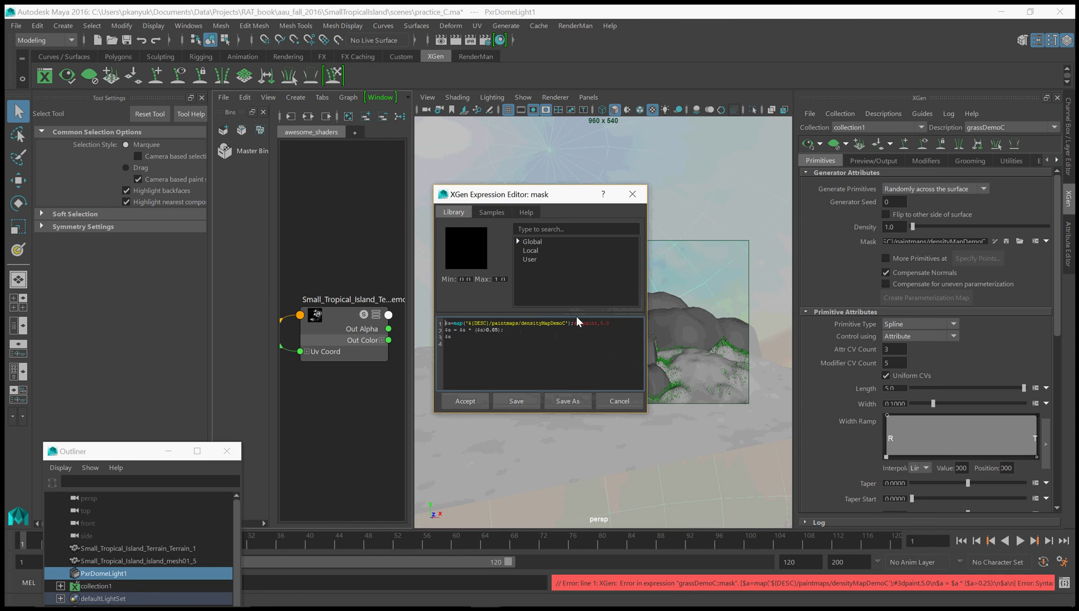
left_click(495, 329)
type("2")
left_click(470, 401)
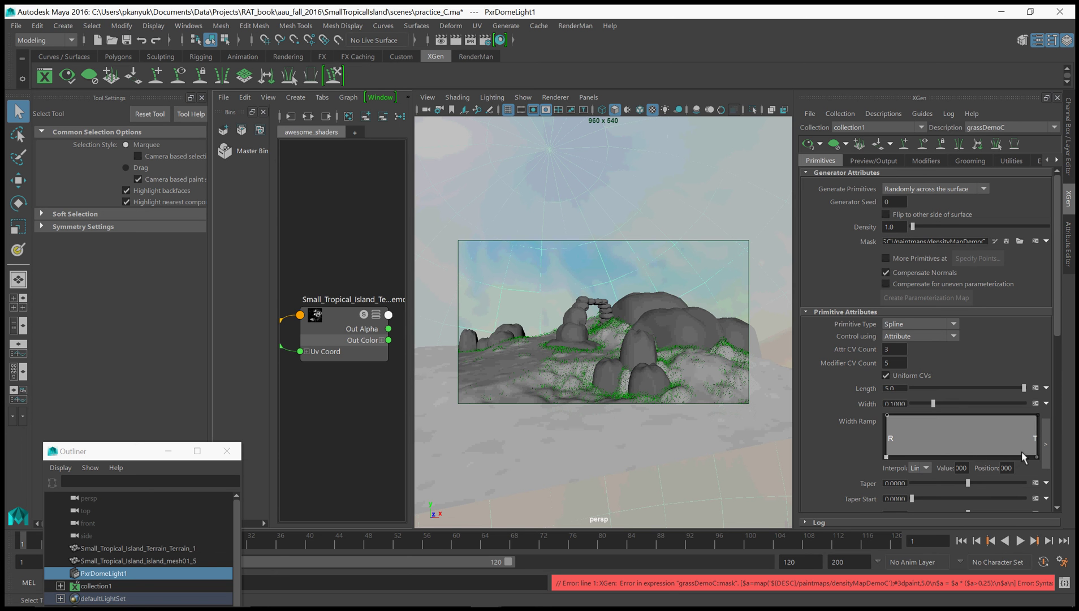
Shape the grass width ramp to taper from full width at the root to zero near the tip.
left_click(1008, 415)
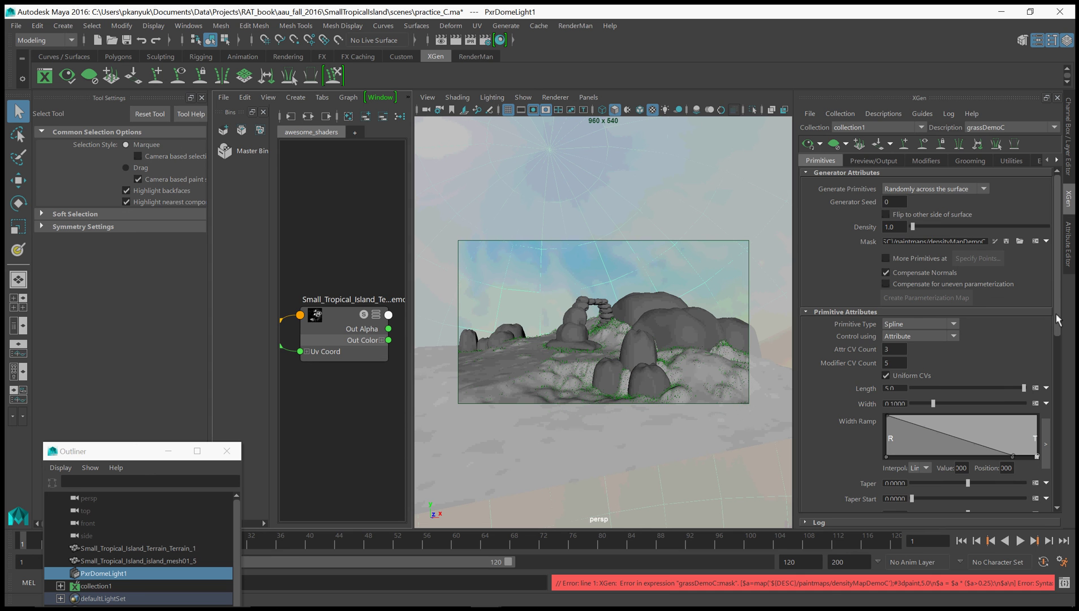
left_click_drag(1058, 314, 1064, 290)
Copy the line $a=map("${DESC}/paintmaps/densityMapDemoC"); from the mask expression and leave that expression without changes.
left_click(1036, 241)
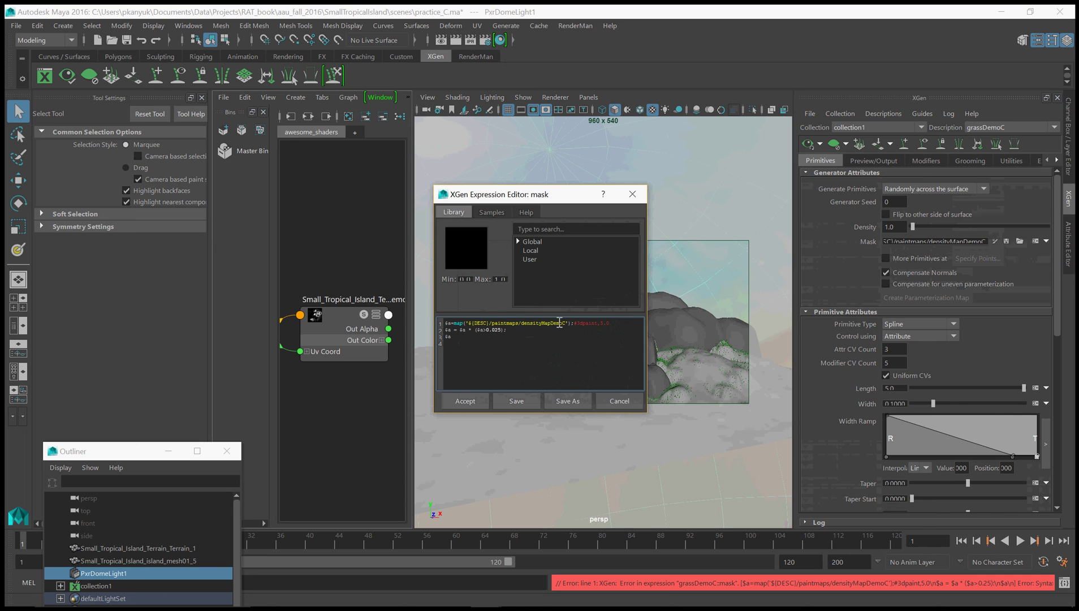
left_click_drag(573, 323, 528, 321)
key("ctrl+c")
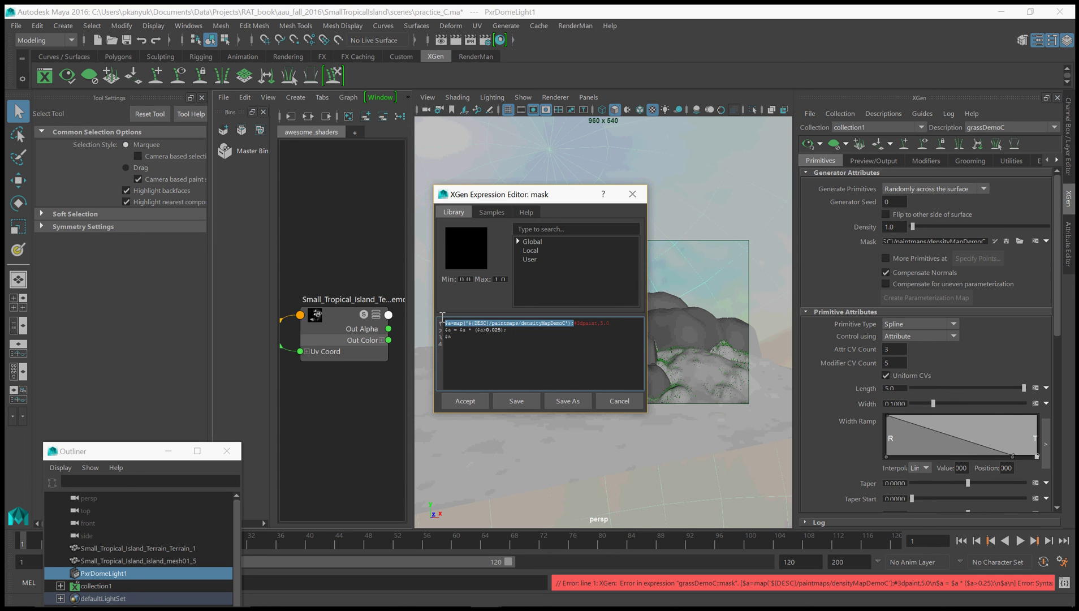
left_click(620, 400)
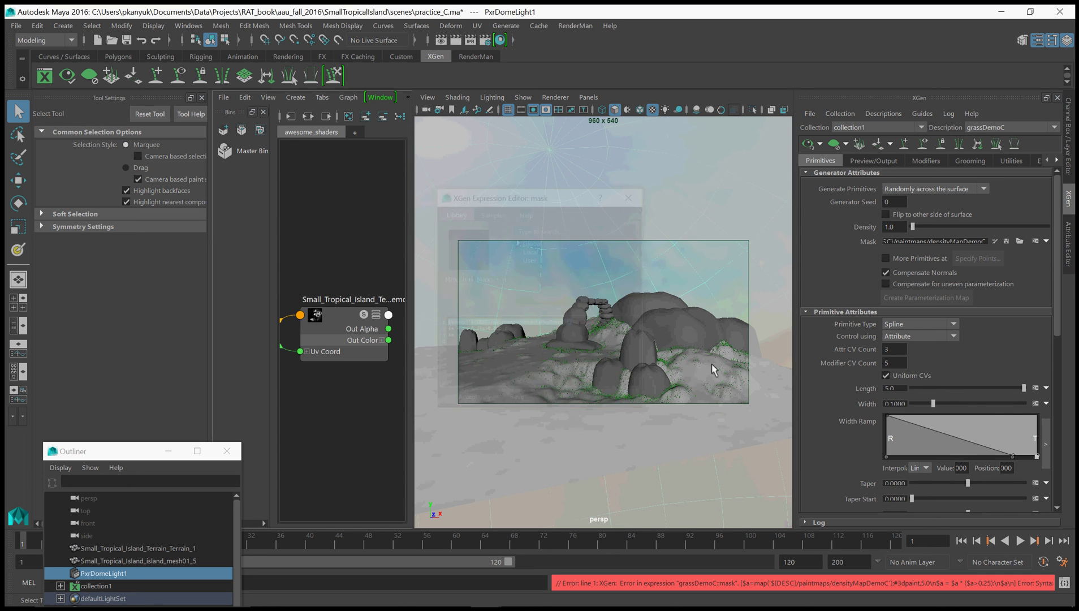
Replace the first line of the grass length expression with the copied densityMapDemoC map call multiplied by 15.0, and apply it.
left_click_drag(1057, 315, 1044, 364)
left_click(1036, 279)
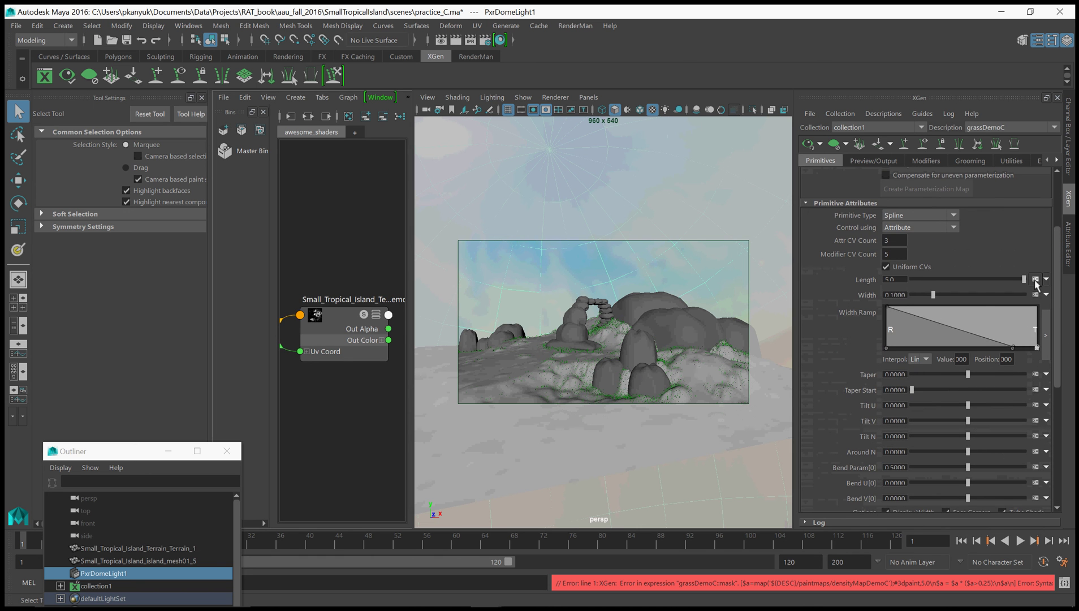
left_click_drag(526, 324, 431, 316)
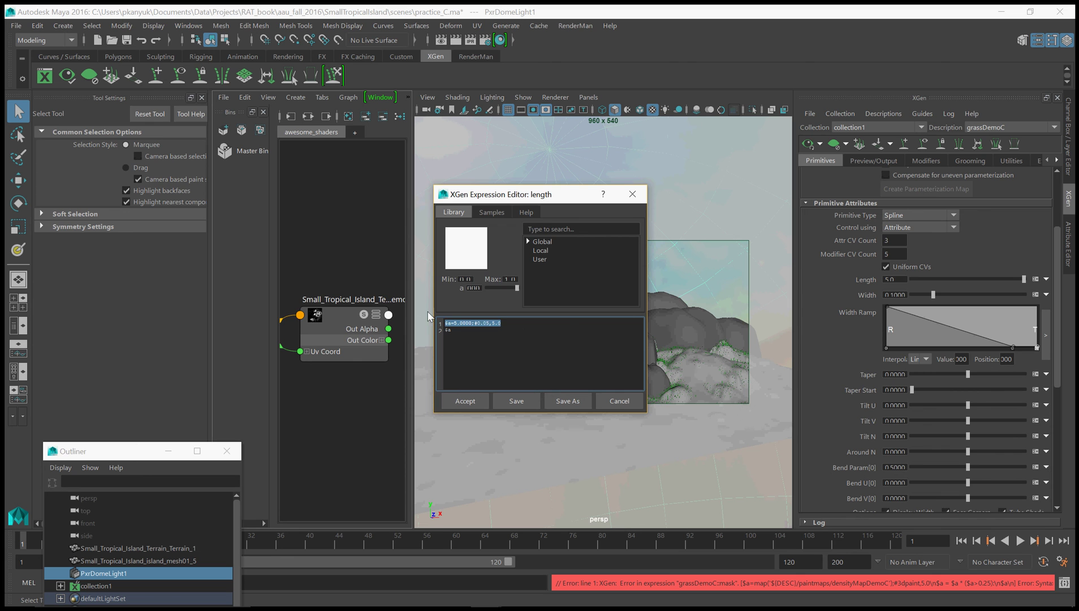
key("ctrl+v")
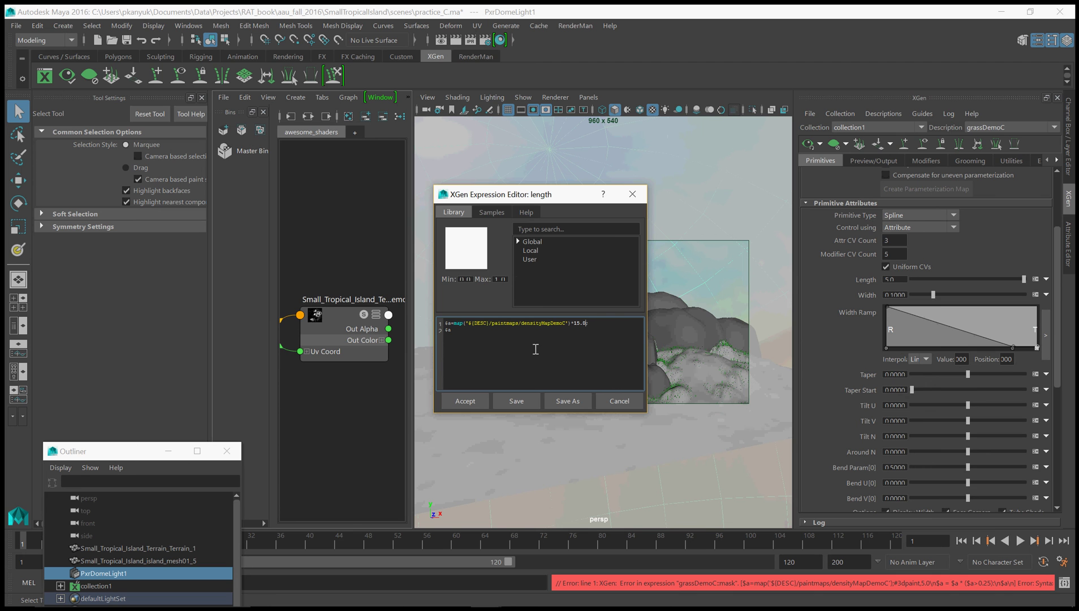
left_click(480, 403)
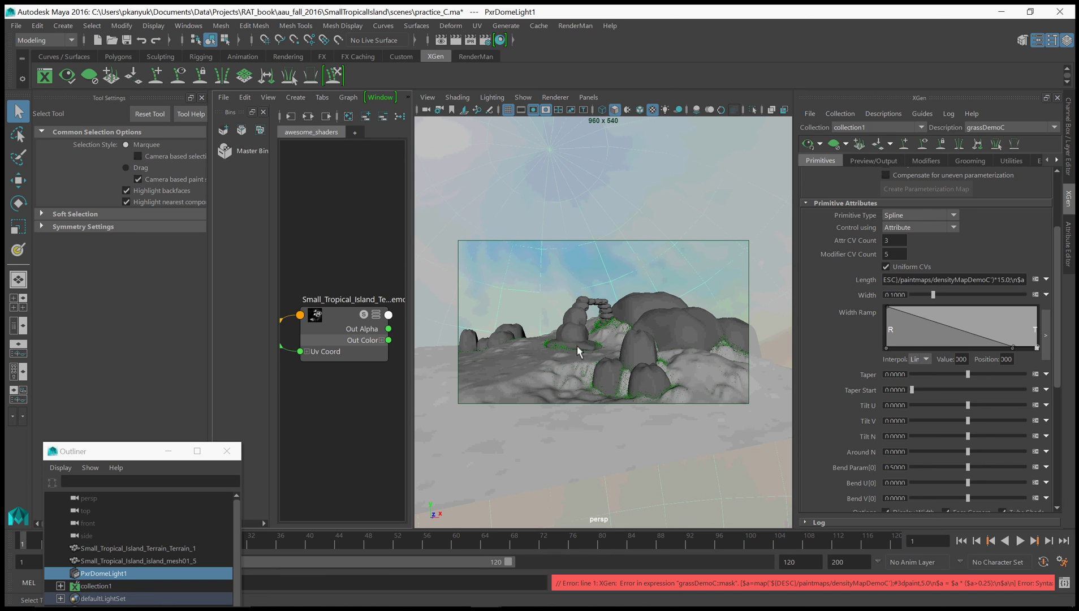
Invert the map in the length expression to $a=(1.0-map("${DESC}/paintmaps/densityMapDemoC"))*15.0; and apply it.
left_click(1036, 278)
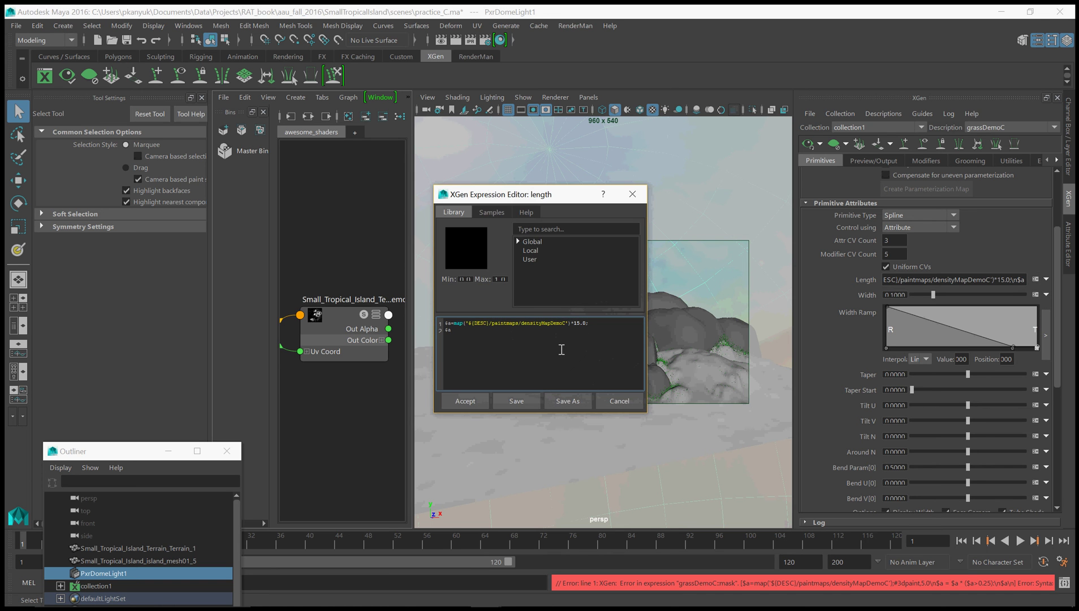
left_click(589, 325)
type(";")
left_click(455, 324)
type("(1.-")
key("BackSpace")
key("BackSpace")
type("0.0")
key("BackSpace")
key("BackSpace")
key("BackSpace")
key("BackSpace")
type("1.0-)")
left_click(479, 401)
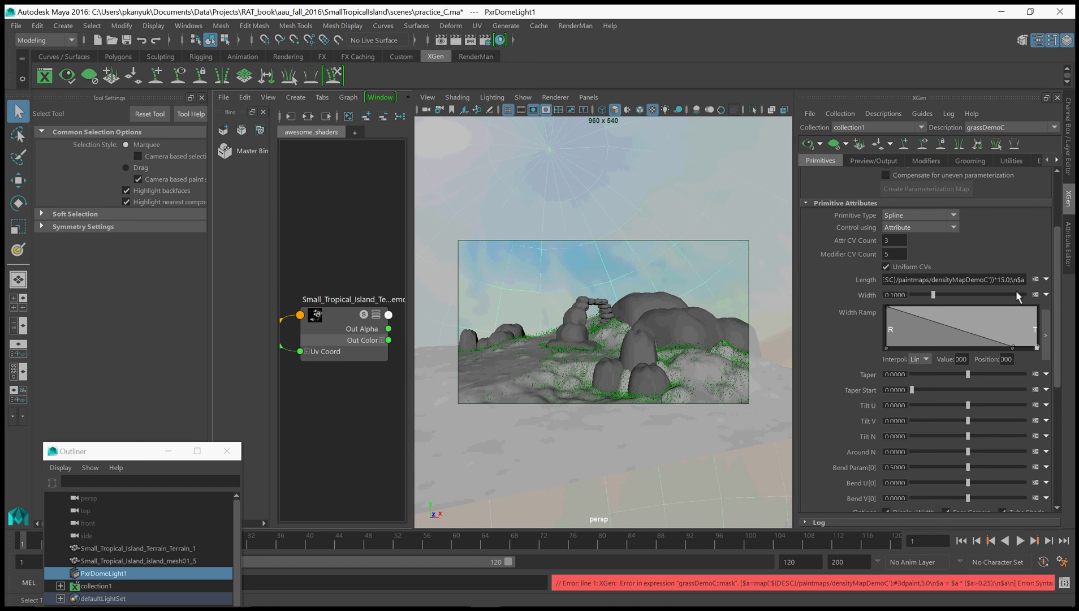
Start a second assignment to $a below the inverted map line in the length expression, leaving its right-hand side empty.
left_click(1035, 279)
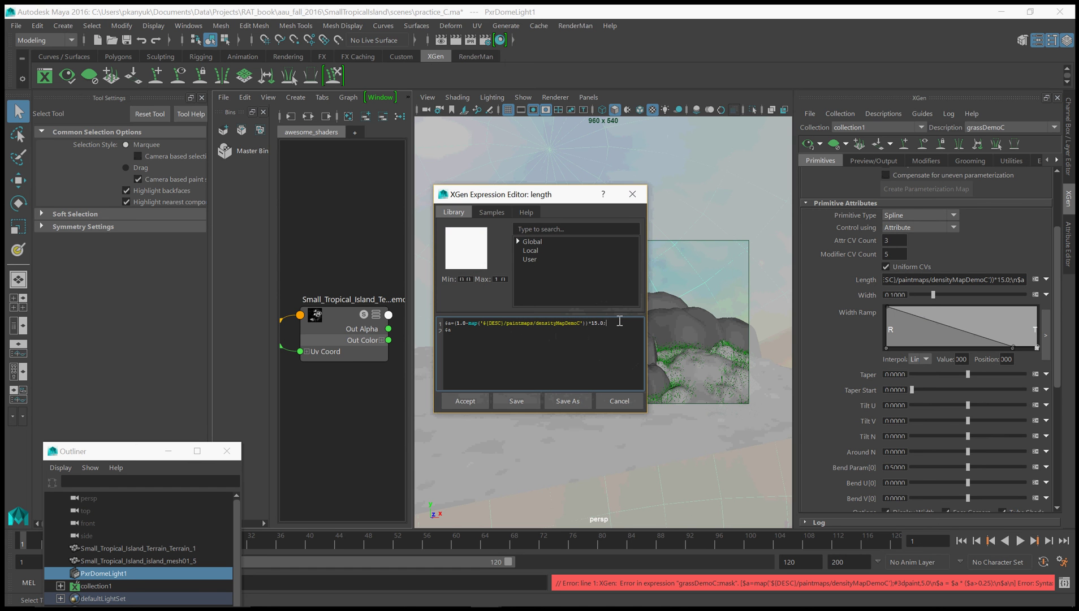
type("a")
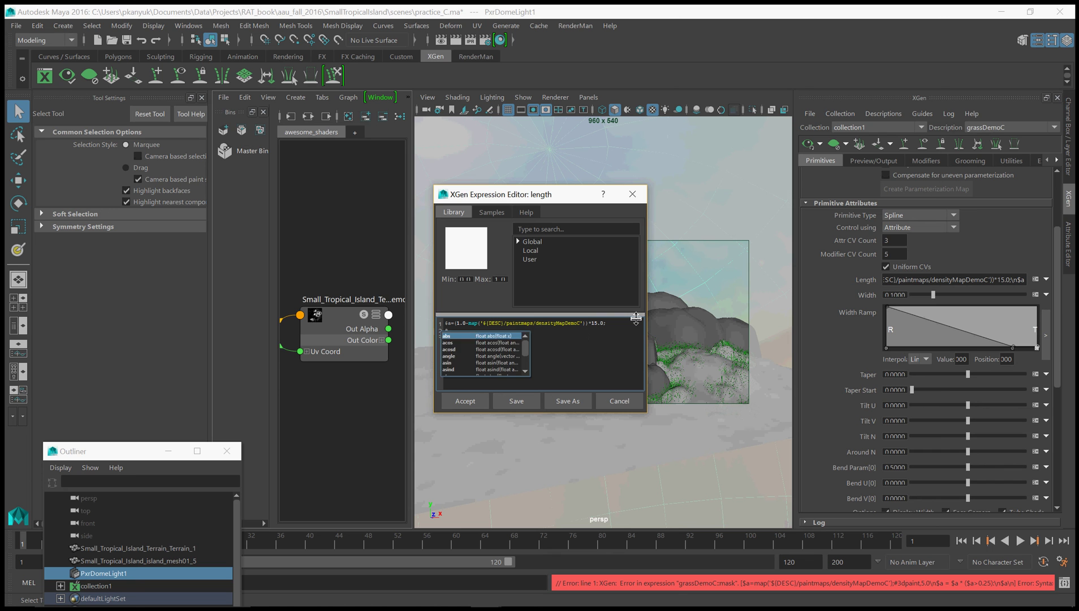
key("BackSpace")
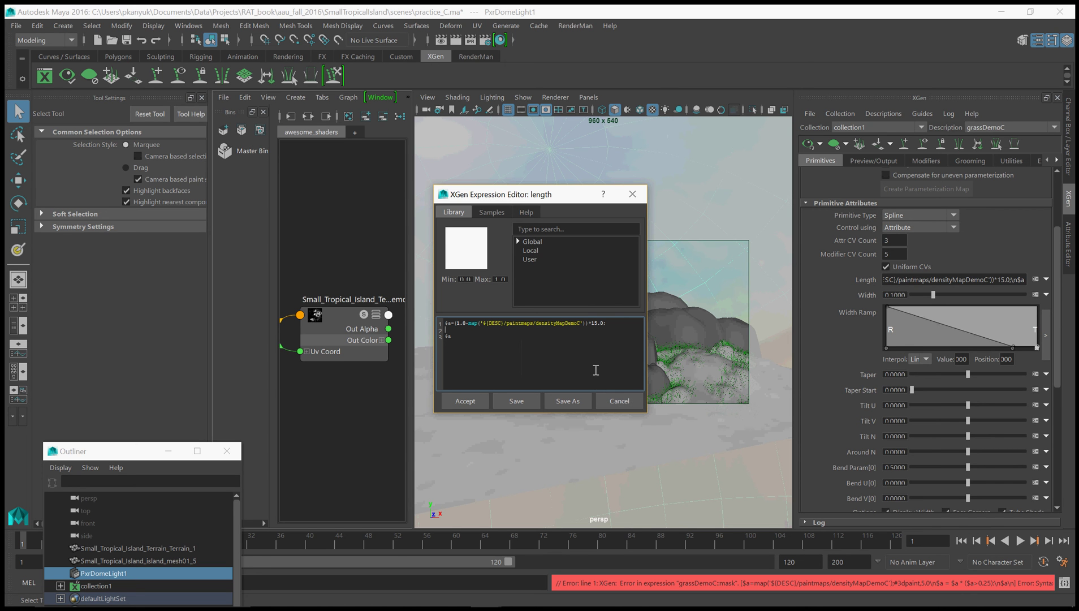
type("$")
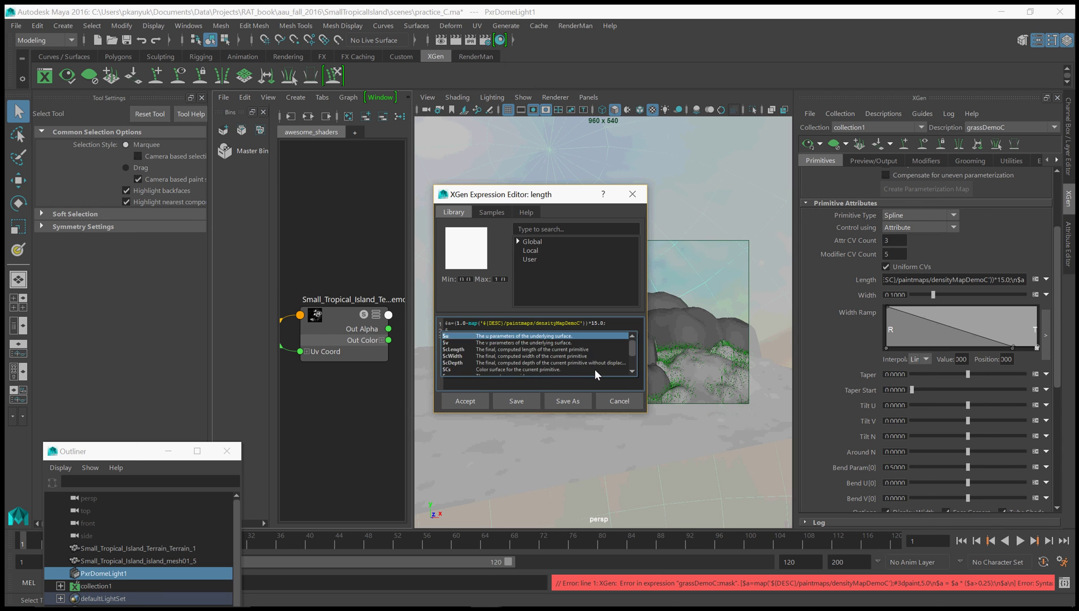
key("BackSpace")
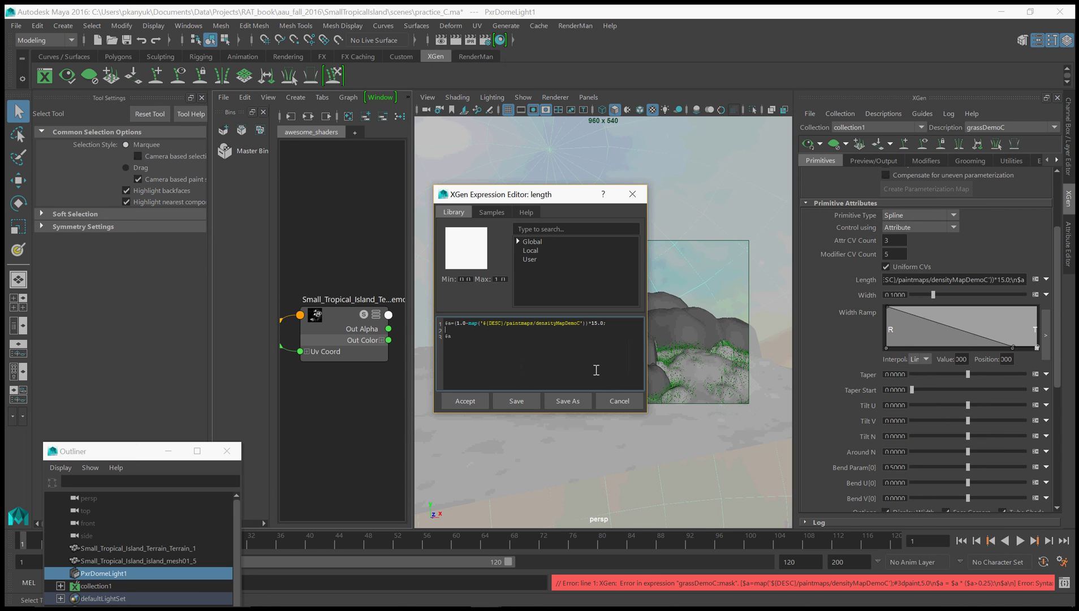
type("$a = $a*()")
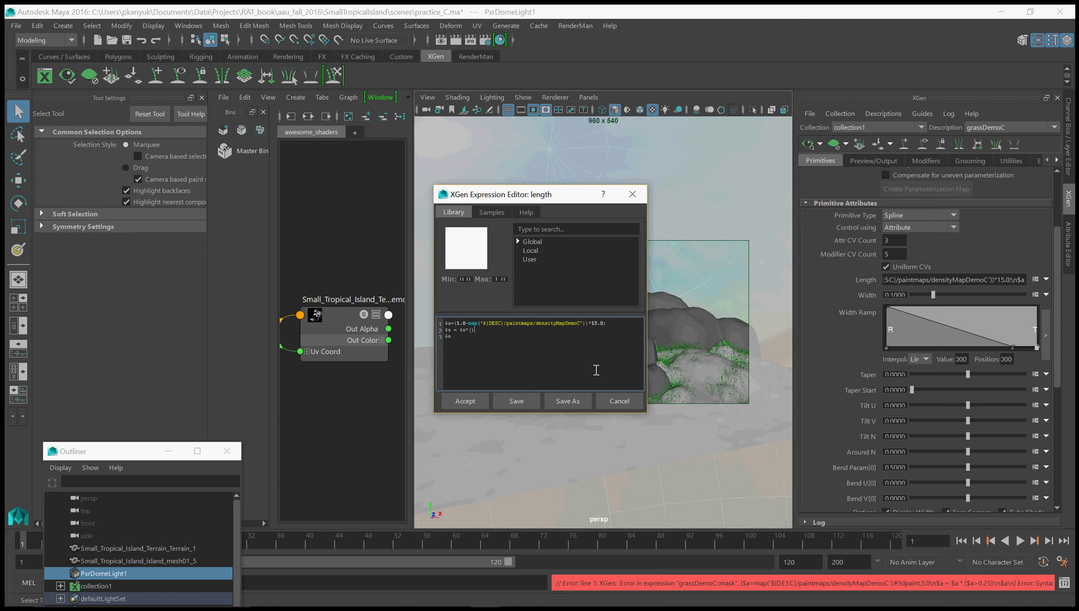
type("$")
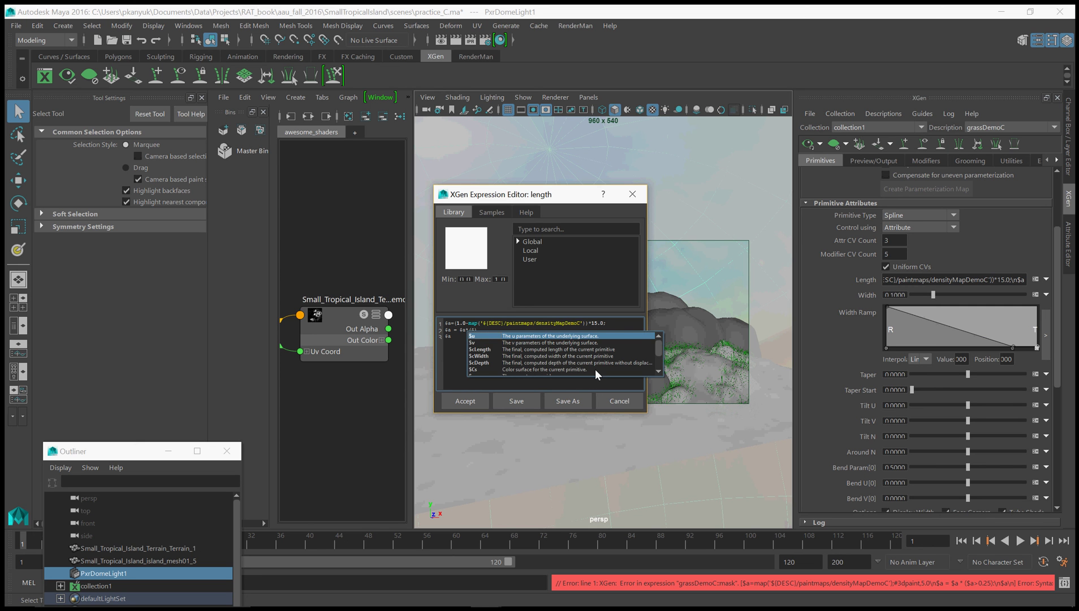
type("a")
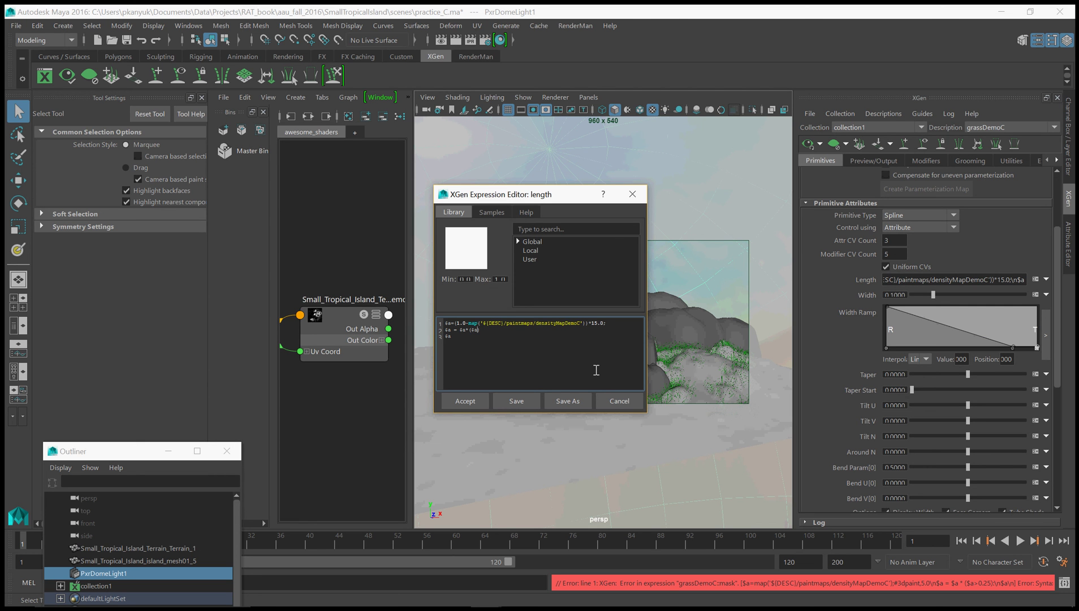
key("BackSpace")
key("BackSpace")
key("BackSpace")
key("BackSpace")
key("BackSpace")
key("BackSpace")
Complete the second length expression line as $a = $a*map("${DESC}/paintmaps/densityMapDemoC"); reusing the first line's map call, and apply it.
left_click_drag(468, 323, 584, 322)
key("ctrl+c")
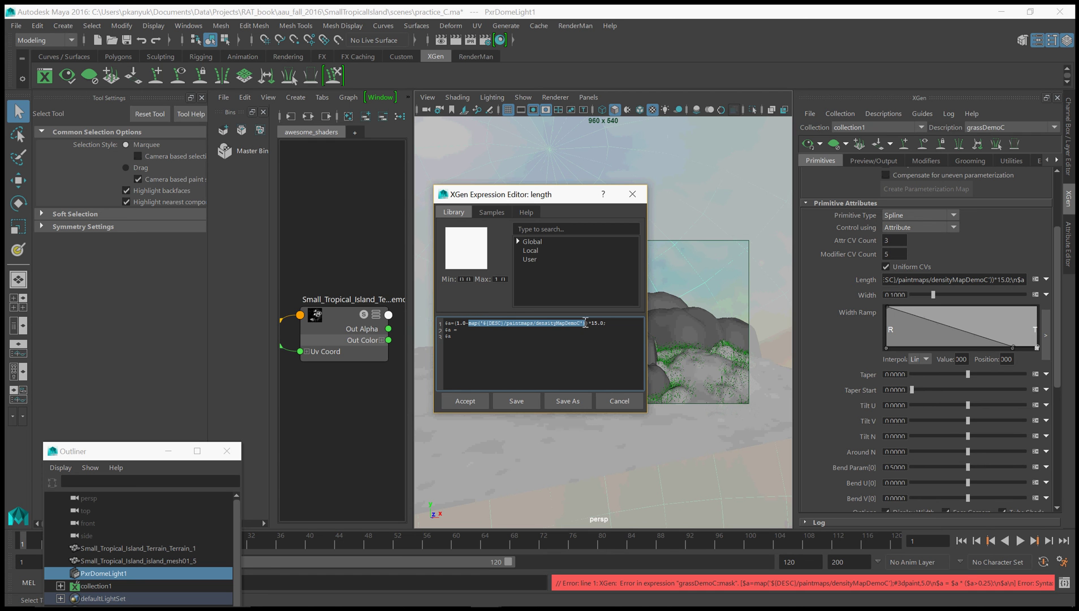
left_click(472, 330)
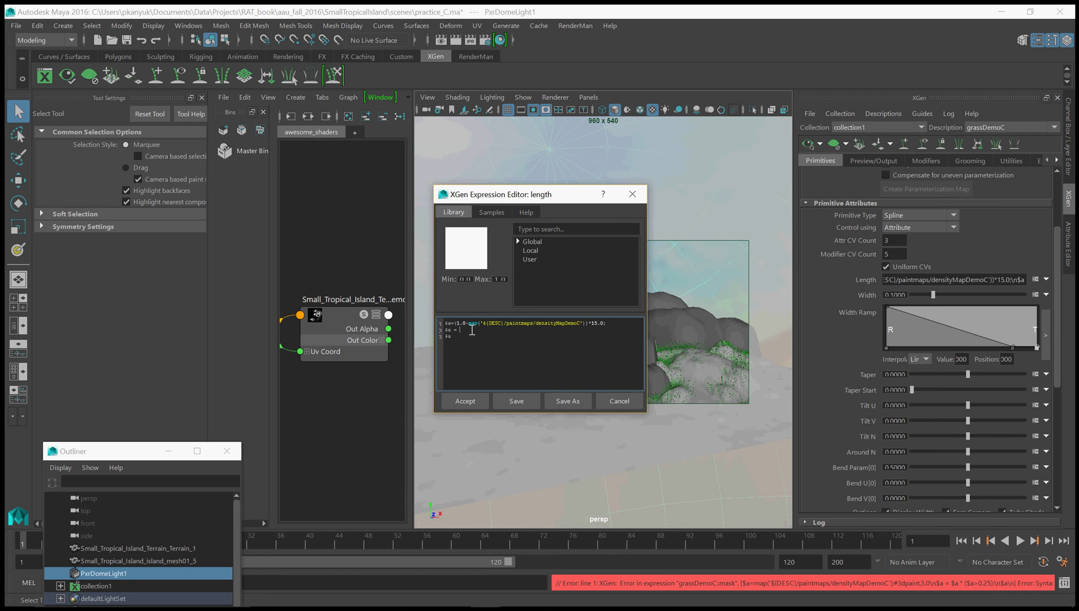
key("ctrl+v")
type("$a*")
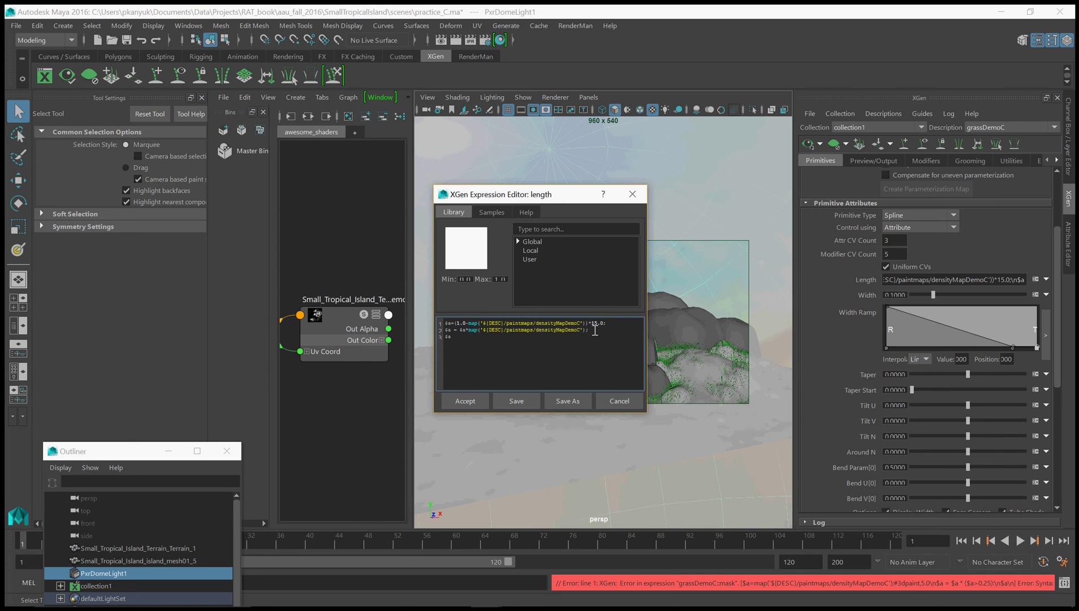
left_click(474, 399)
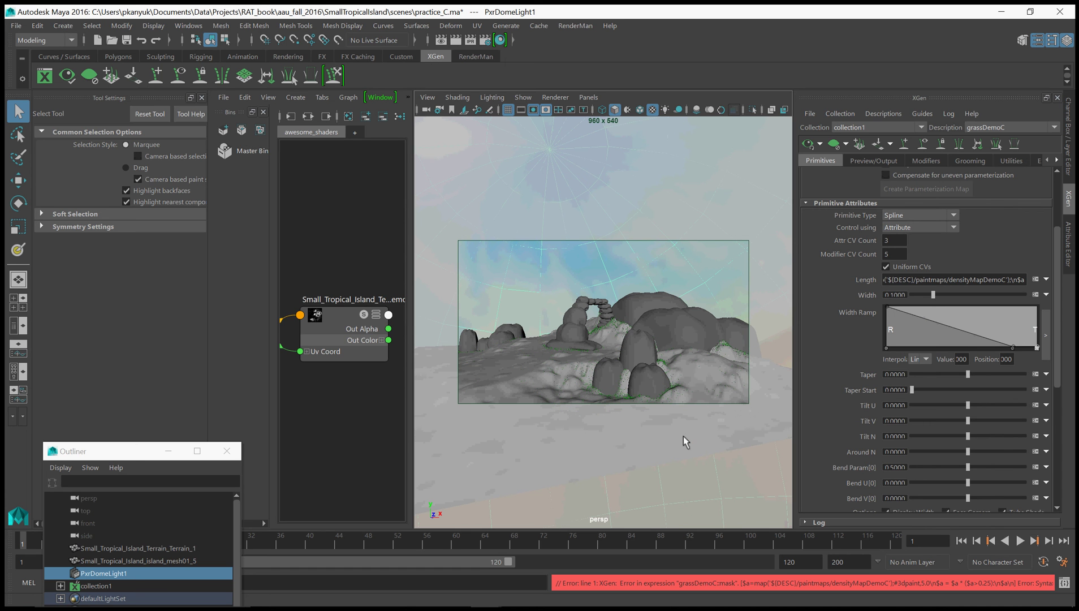
Delete the second $a line with the repeated map call from the grass length expression and apply it.
left_click(1034, 280)
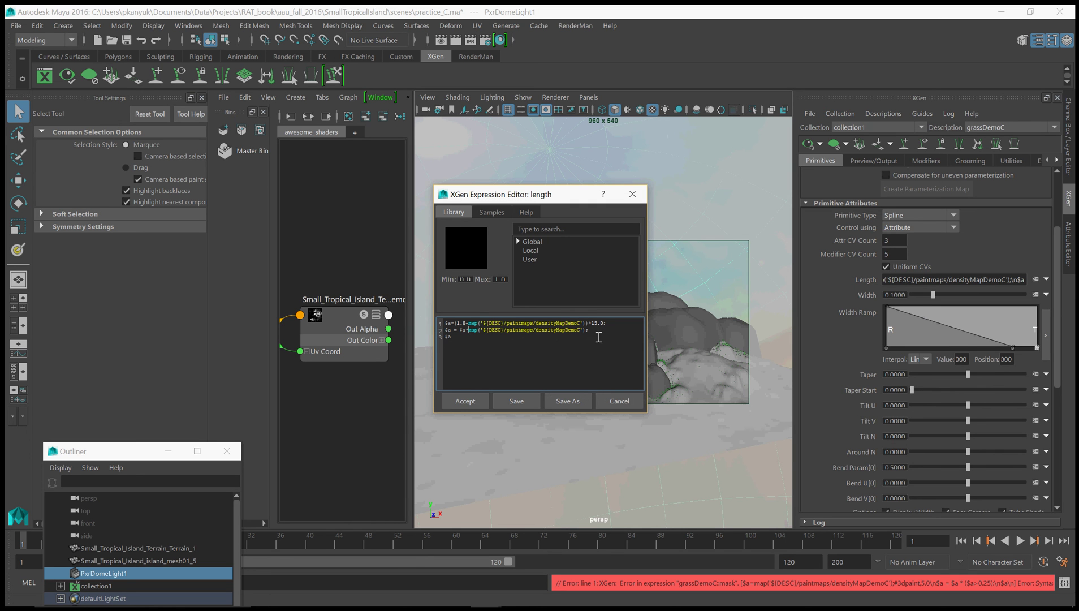
left_click_drag(593, 331, 445, 331)
key("BackSpace")
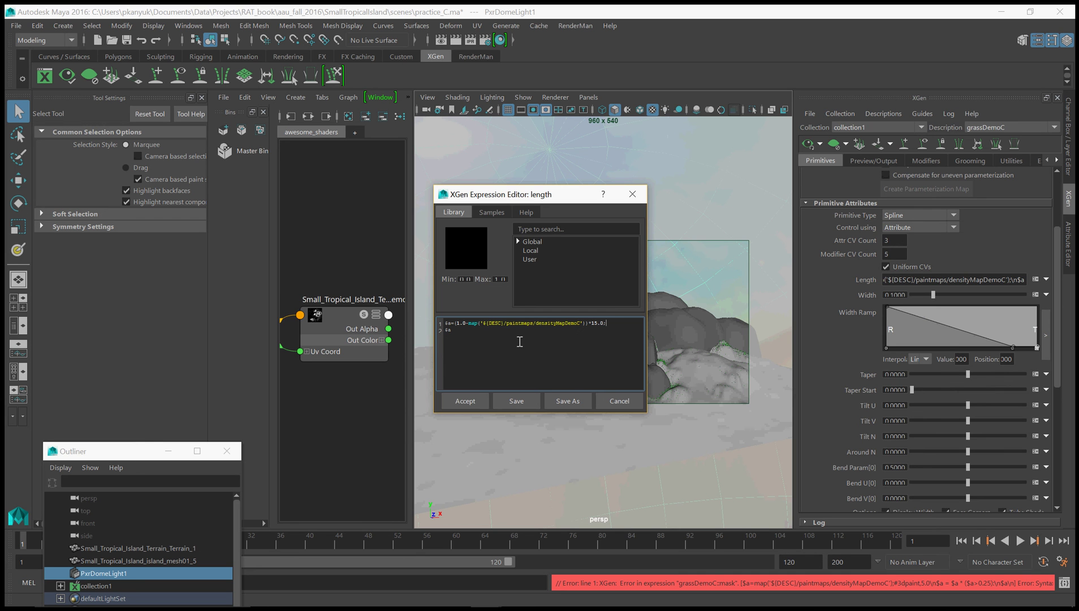
left_click(482, 401)
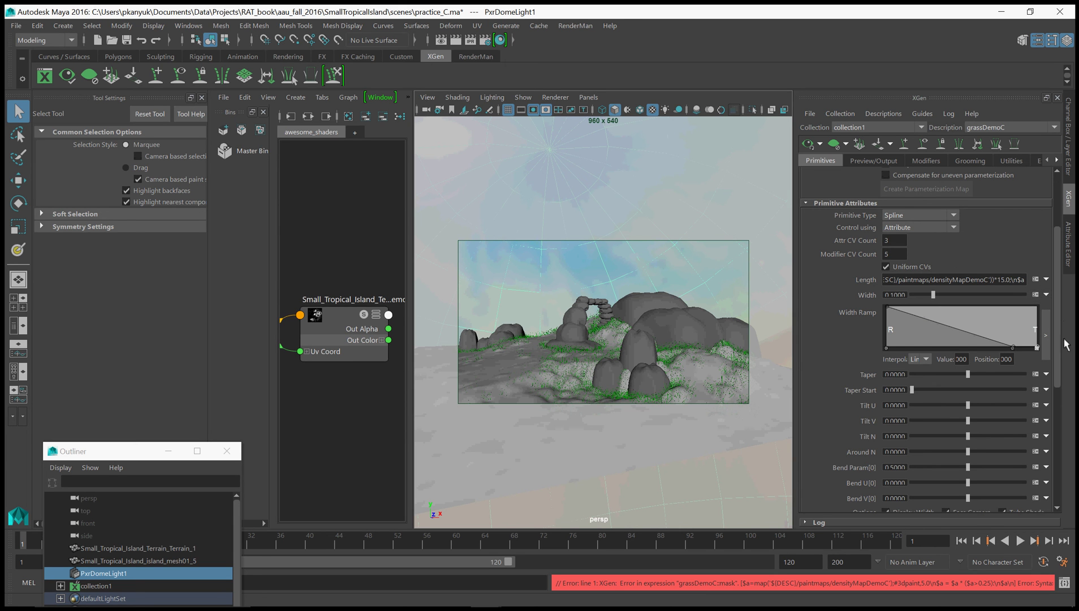
Insert a new line below the map line in the grass mask expression, beginning with $a = $a*.
left_click_drag(1055, 352, 1051, 282)
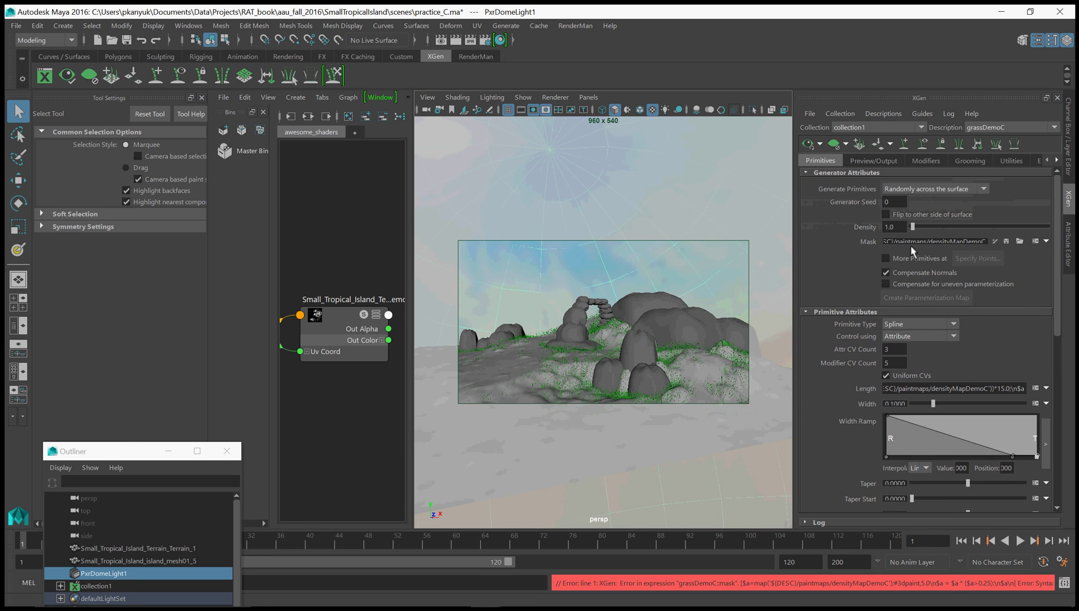
left_click_drag(794, 421, 763, 424)
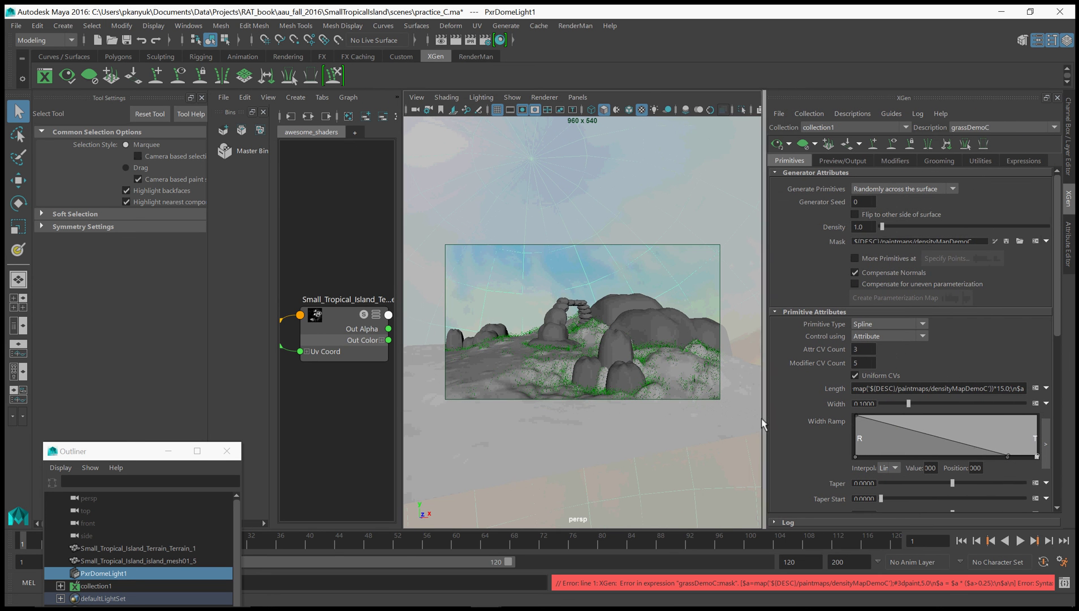
left_click(1036, 241)
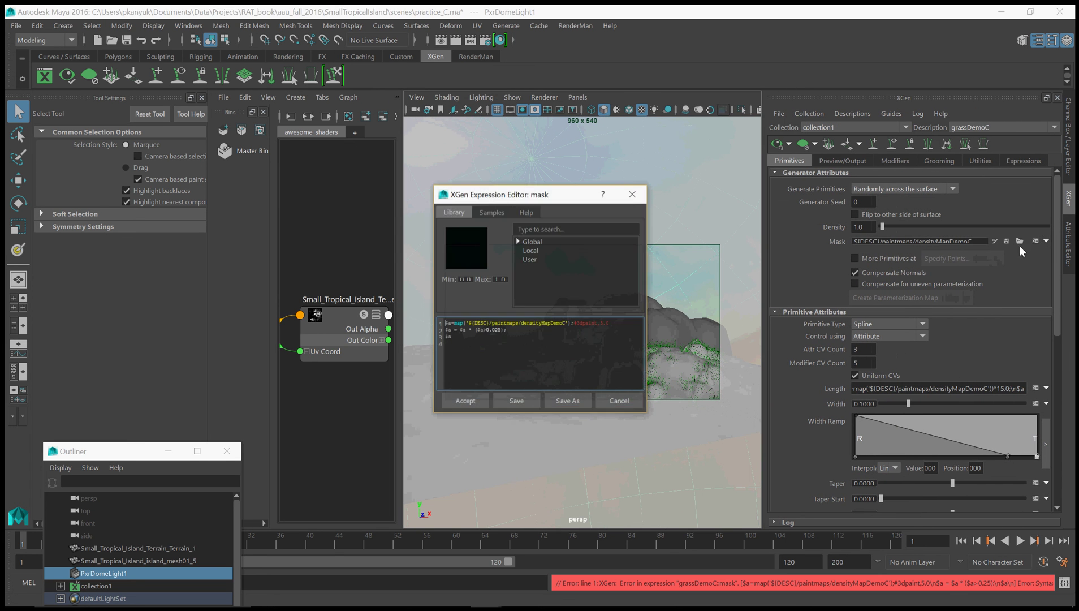
left_click(618, 326)
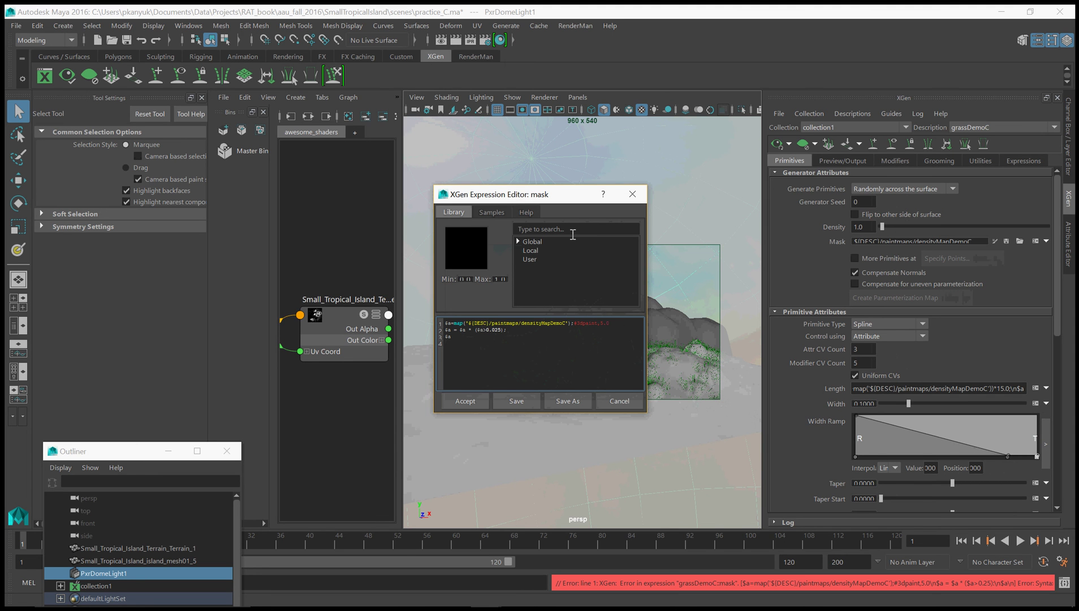
left_click_drag(560, 199, 816, 190)
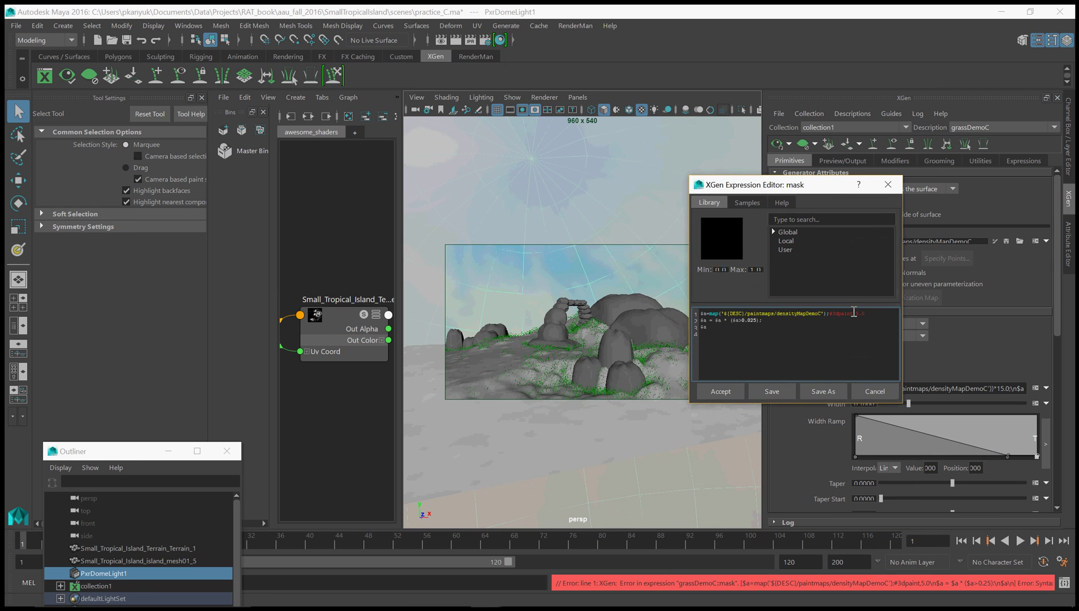
key("Return")
type("$a")
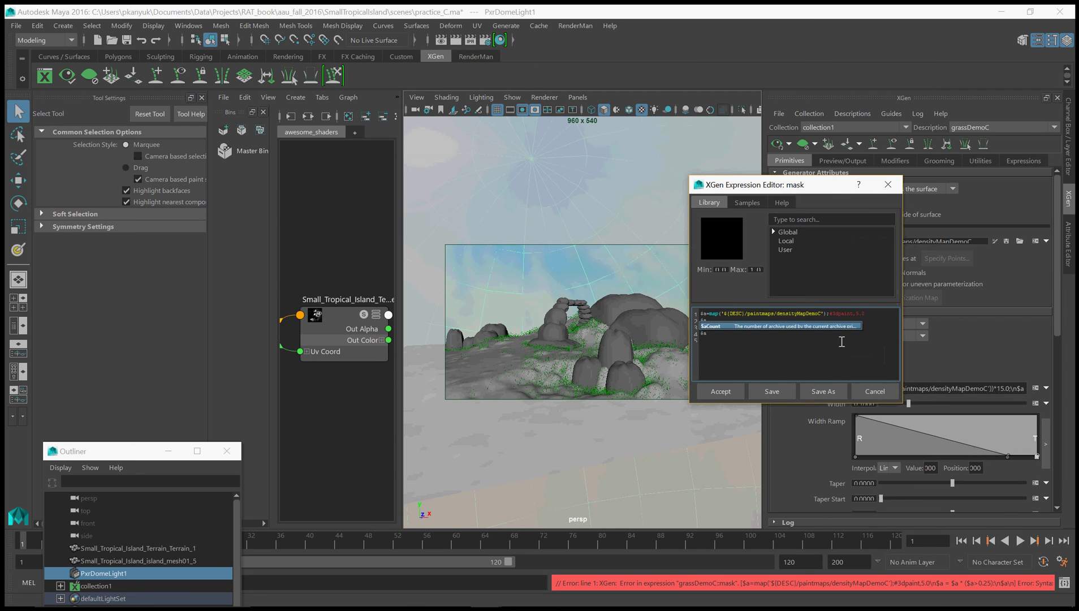
type(" = $a")
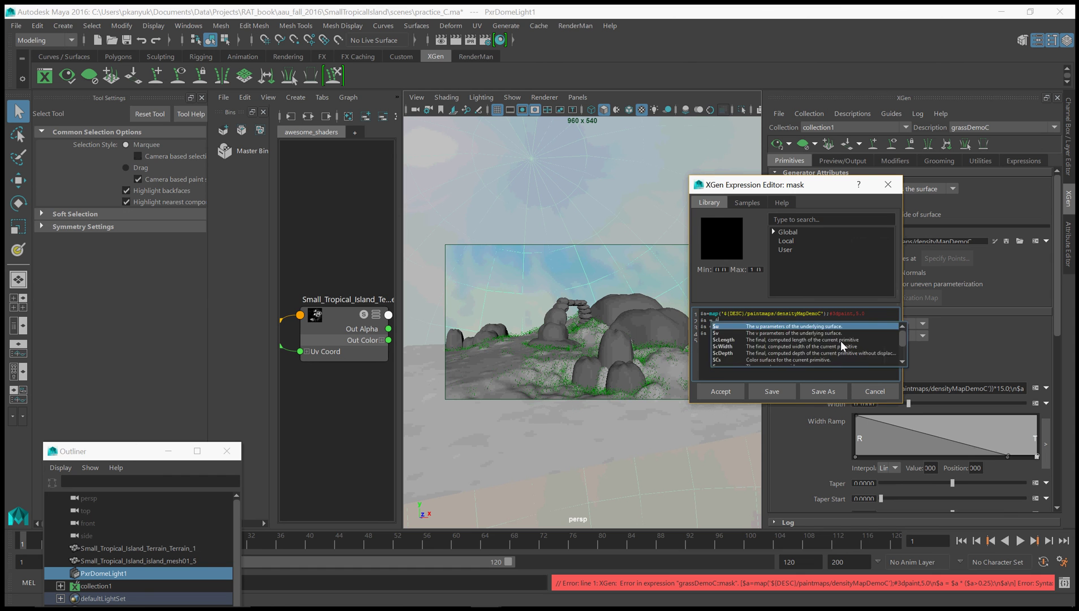
type("*")
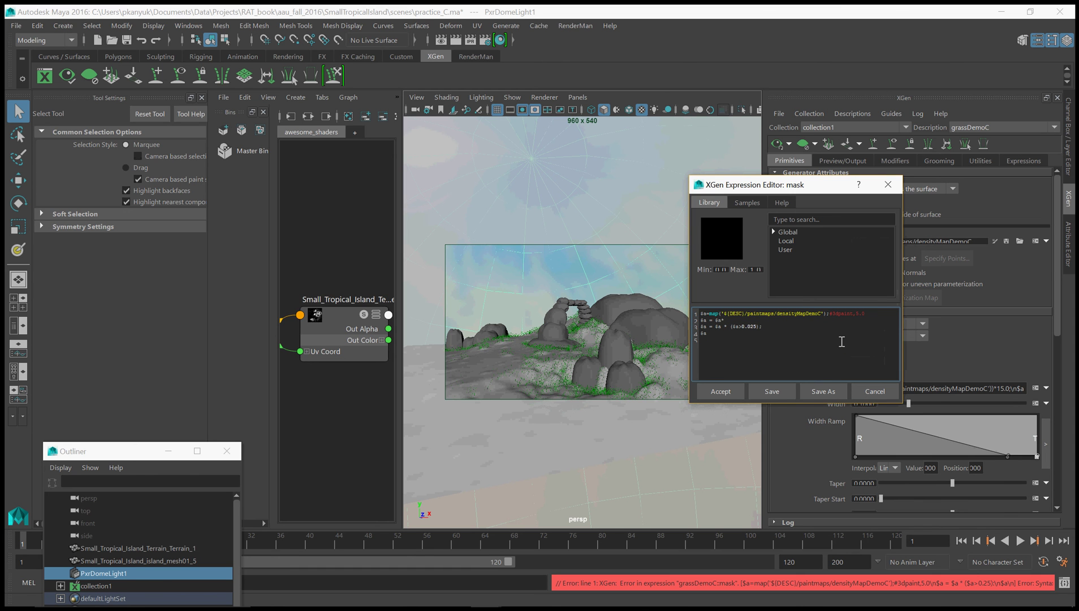
Complete the new mask expression line as $a = $a*dot($Nref,[0,1,0]); and apply it.
type("d")
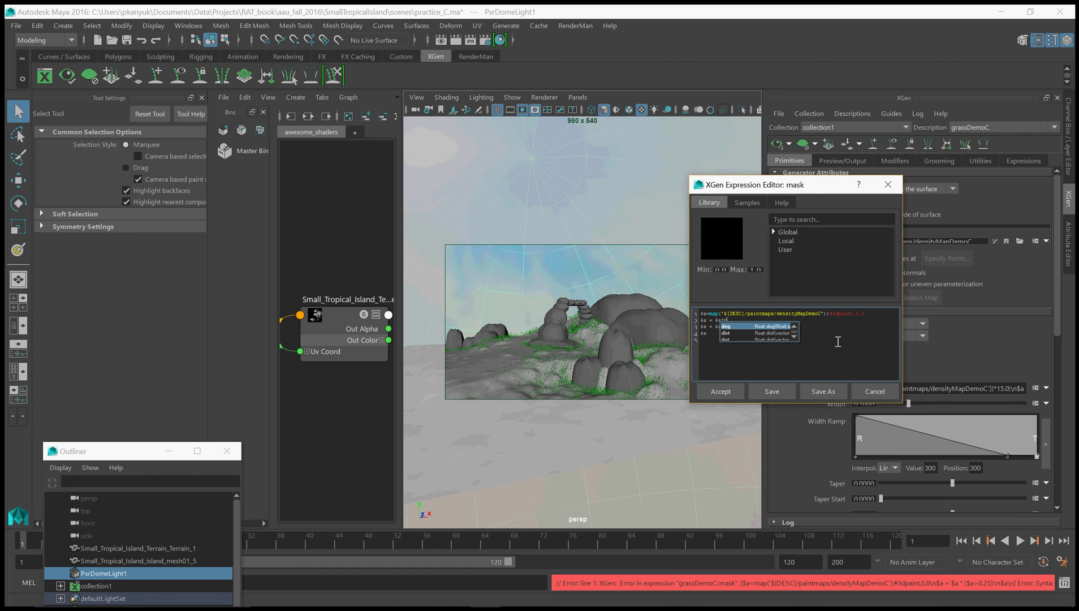
type("ot")
key("Escape")
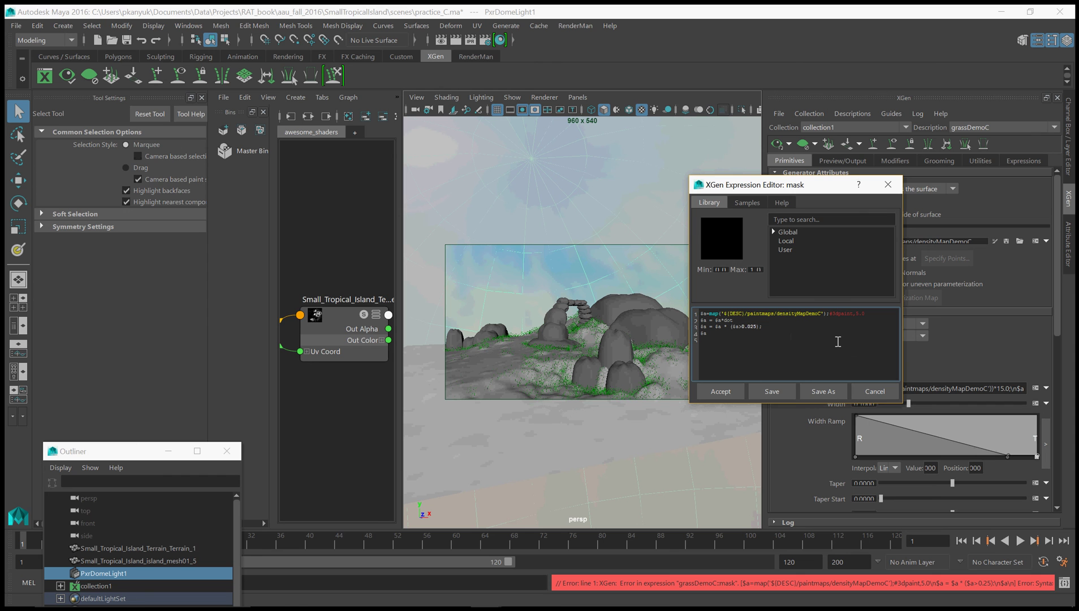
type("()")
type("$Nref,[0,1,0]);")
left_click_drag(781, 188, 883, 153)
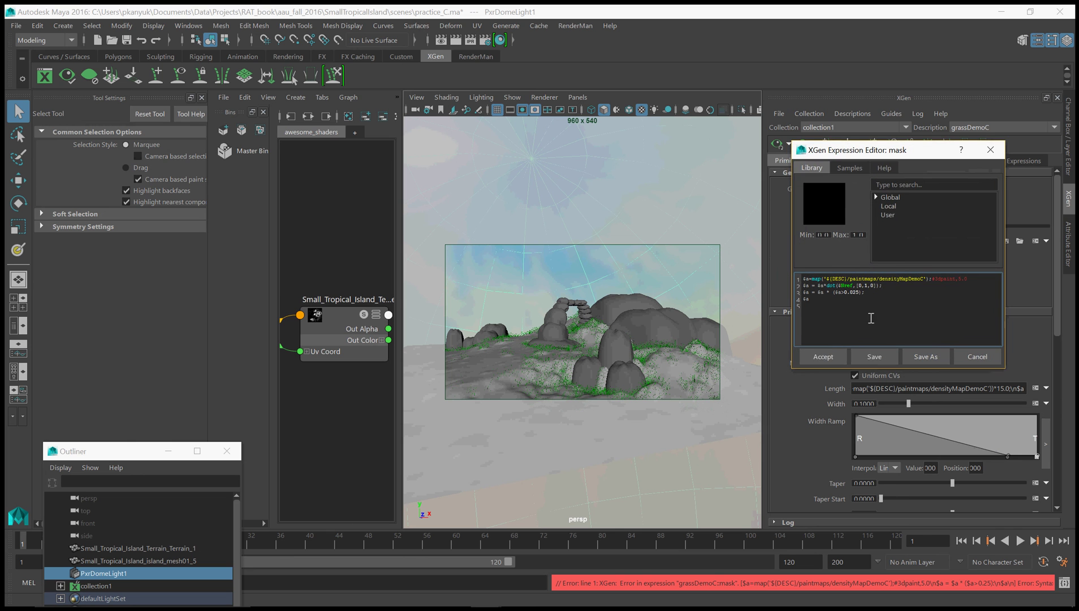
left_click(834, 354)
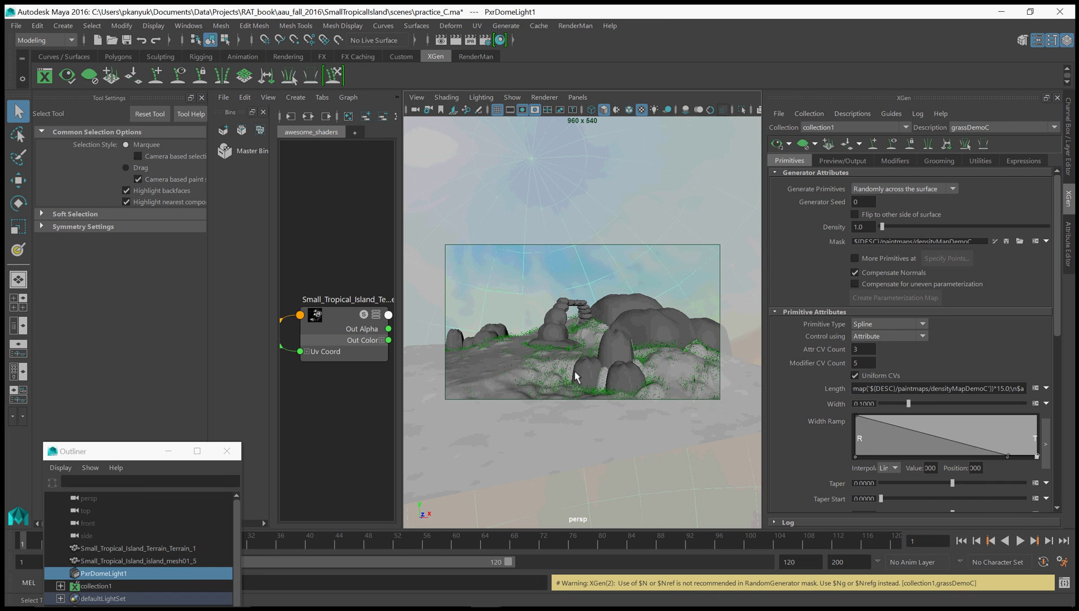
Turn the mask's dot product into a slope threshold, $a = $a*(dot($Nref,[0,1,0])>0.66);, and apply the expression.
left_click(1035, 241)
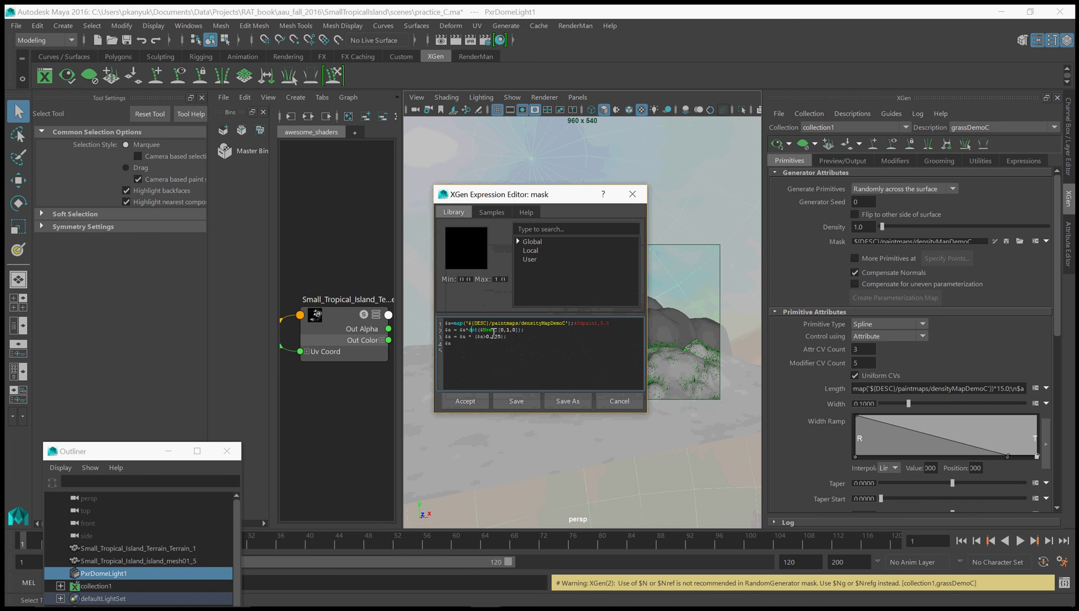
type("(")
left_click(475, 401)
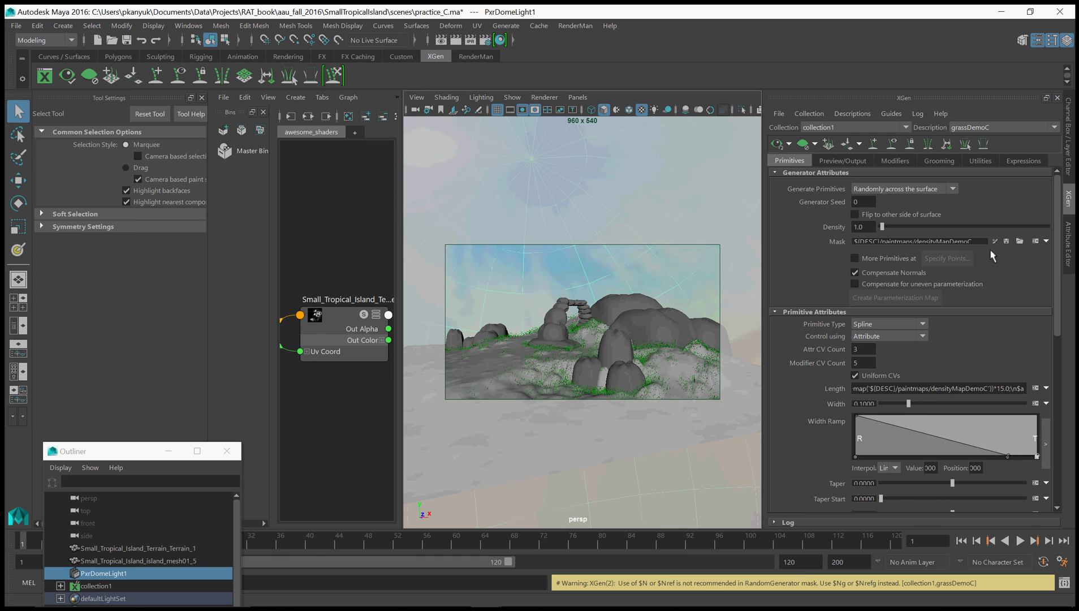
left_click(1034, 242)
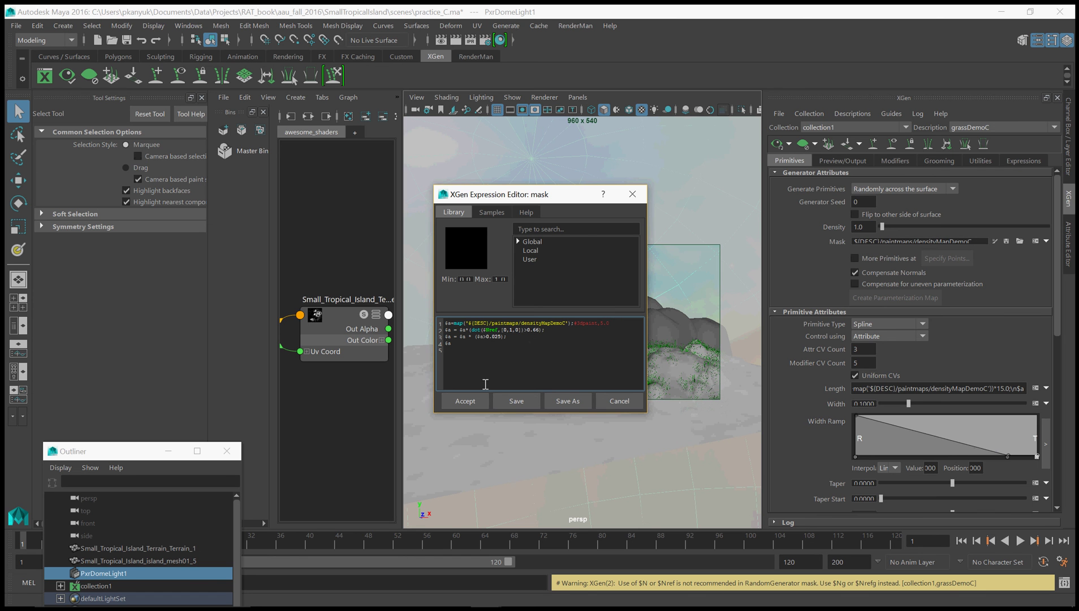
left_click(479, 401)
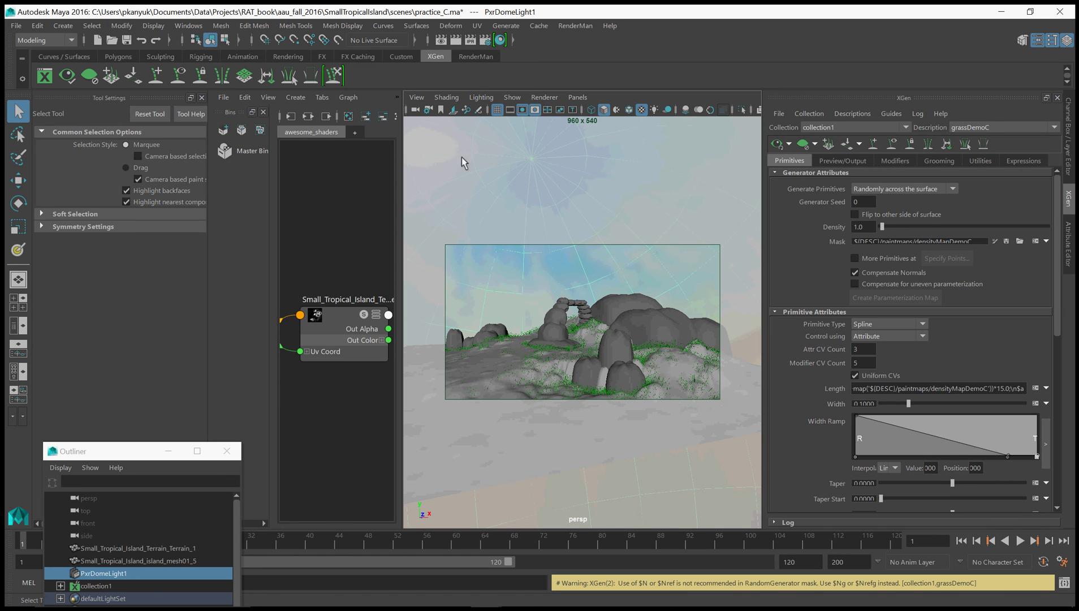
Render the scene with RenderMan and view the new image alongside the earlier IPR render in the render catalog.
left_click(458, 57)
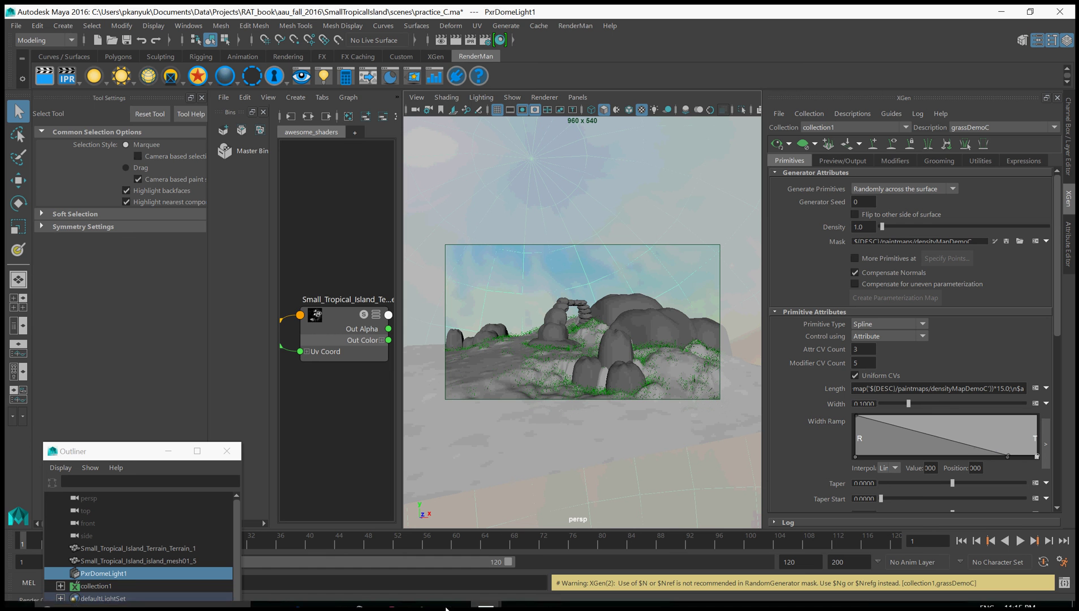
left_click(548, 593)
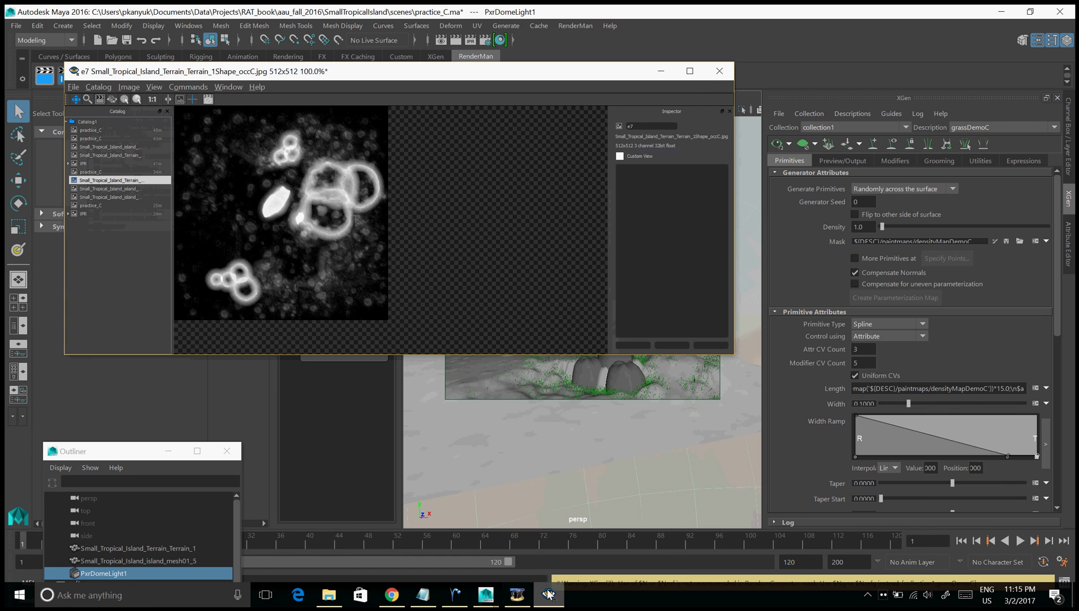
left_click(113, 214)
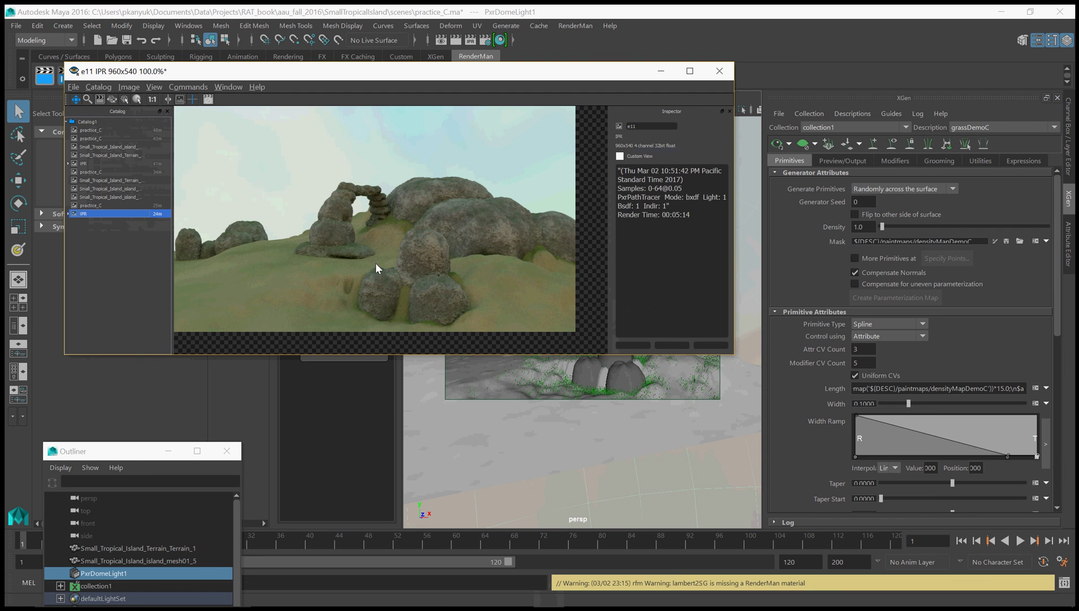
left_click_drag(551, 73, 533, 50)
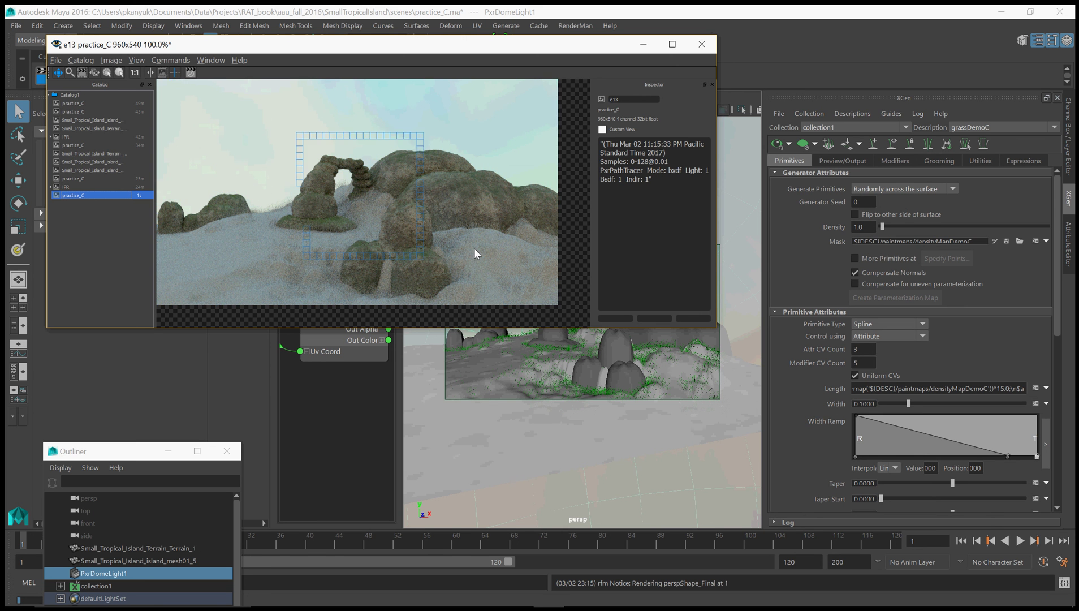
Minimize the render viewer and widen the node graph area next to the perspective view.
left_click(372, 398)
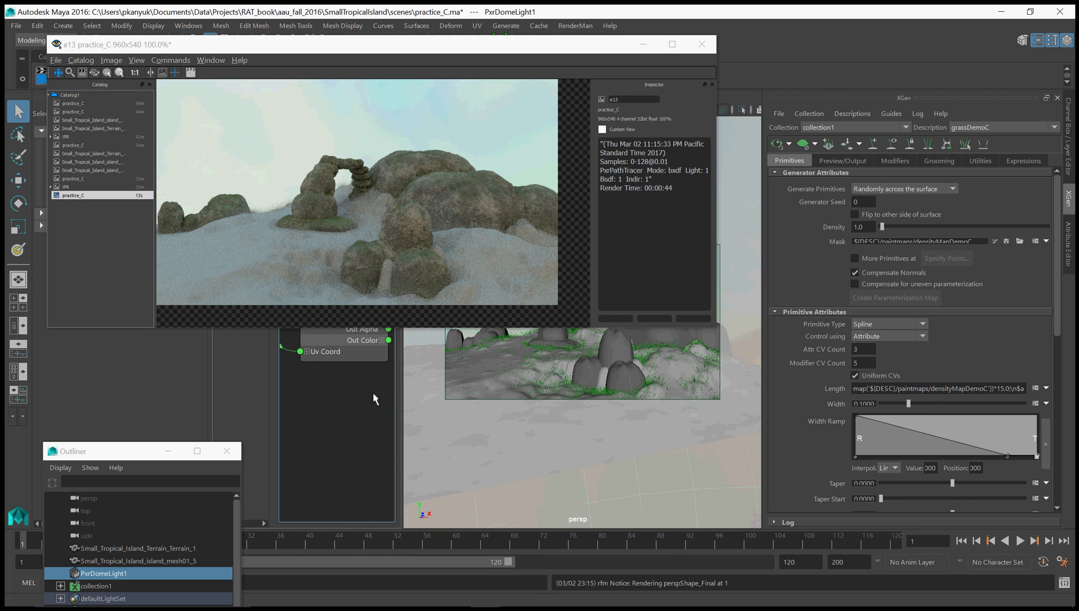
left_click(459, 386)
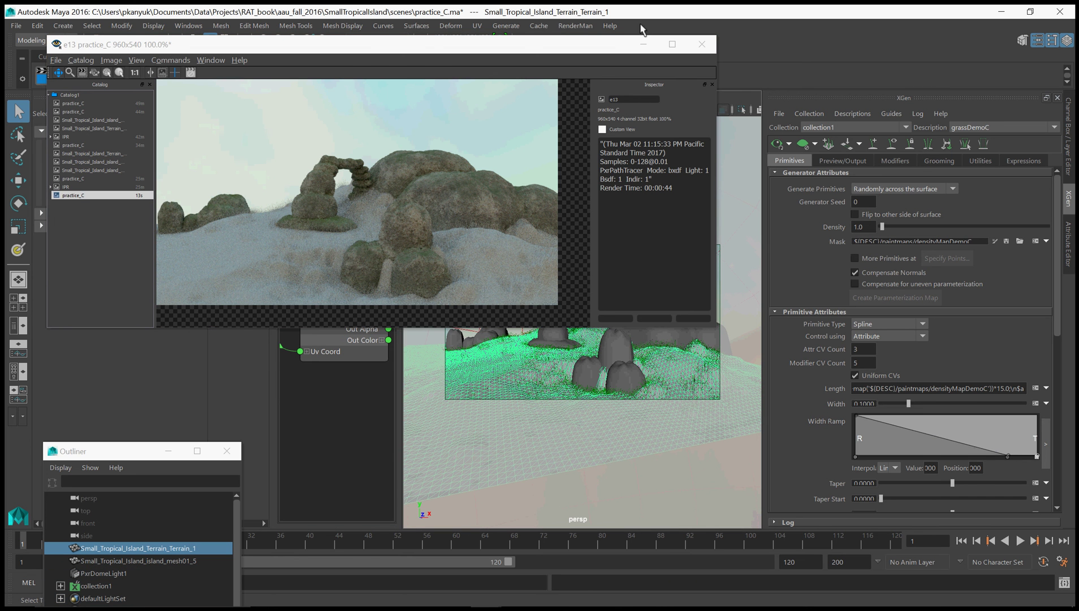
left_click(643, 44)
scroll(371, 351, "down", 2)
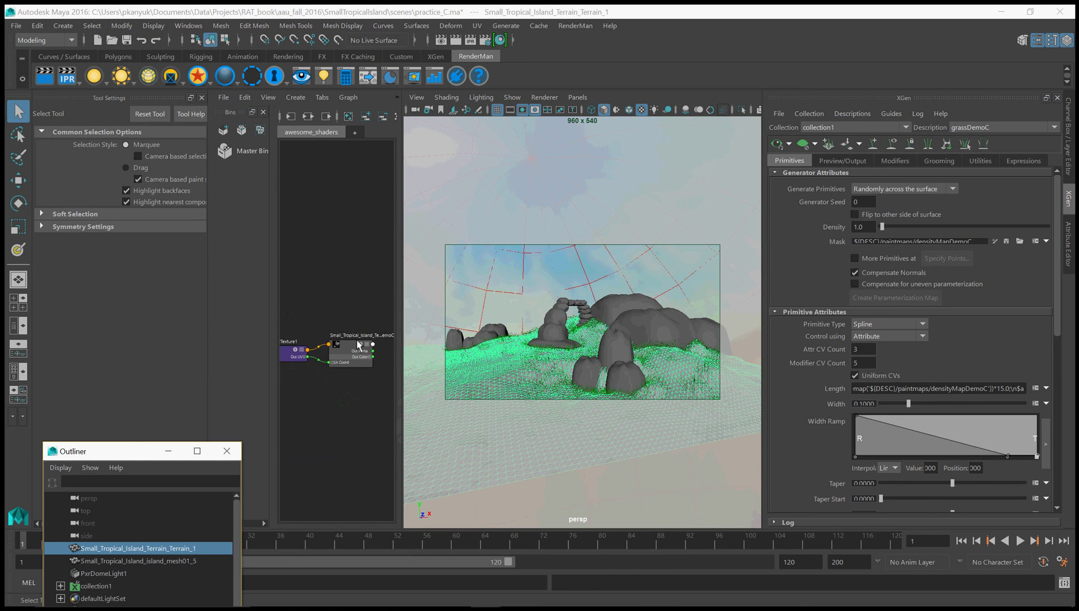
scroll(319, 316, "down", 3)
middle_click_drag(319, 318, 535, 266, "alt")
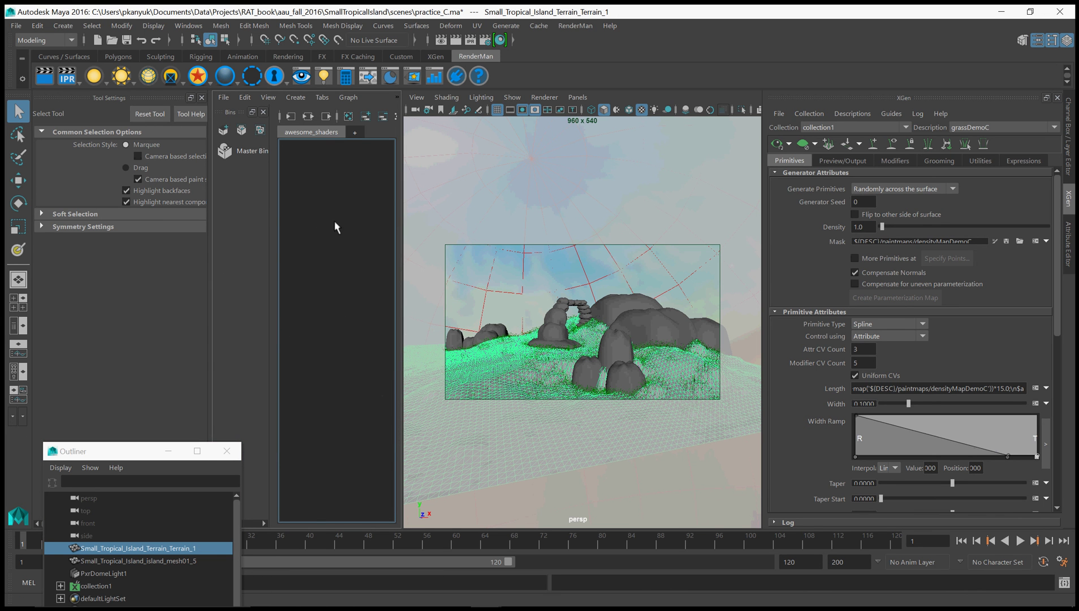
middle_click_drag(354, 295, 312, 310, "alt")
left_click_drag(395, 187, 465, 197)
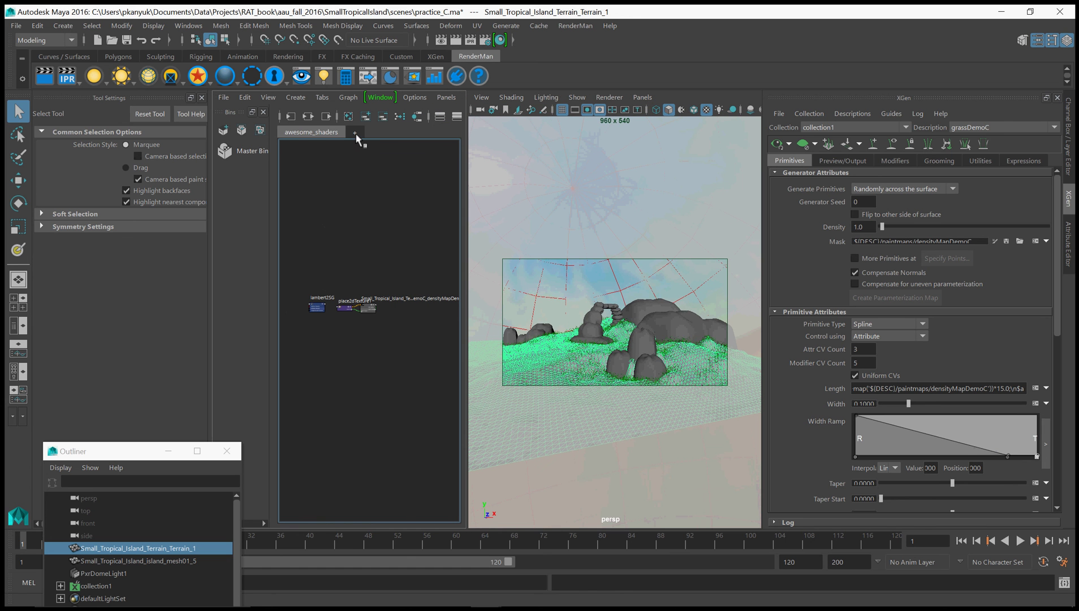
Graph the material of the island rock mesh and expand the full shader network of PxrLayerSurface1SG.
left_click(654, 321)
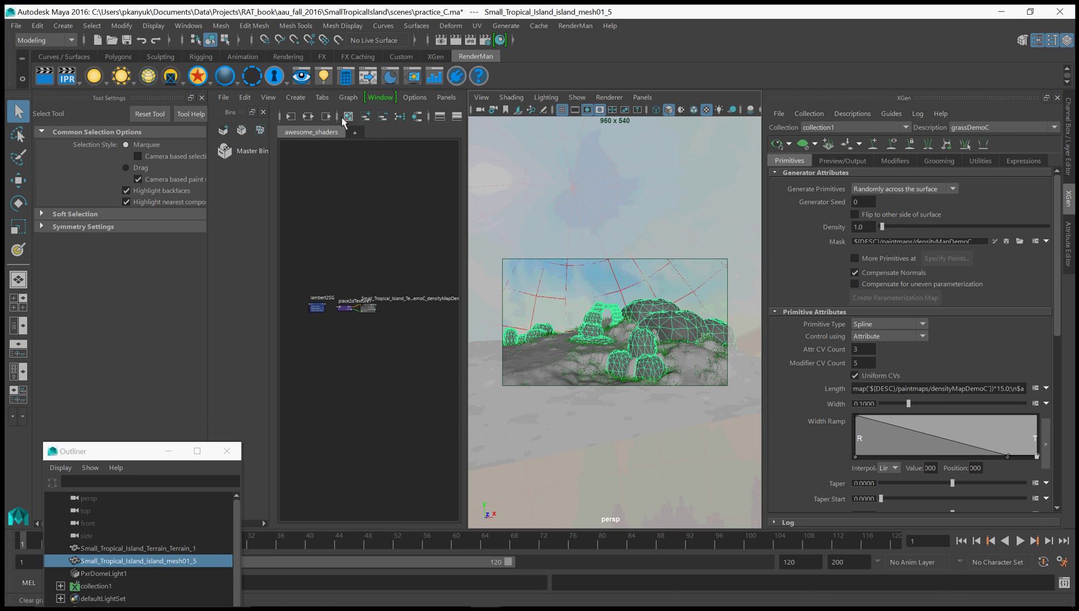
left_click(309, 116)
left_click(366, 315)
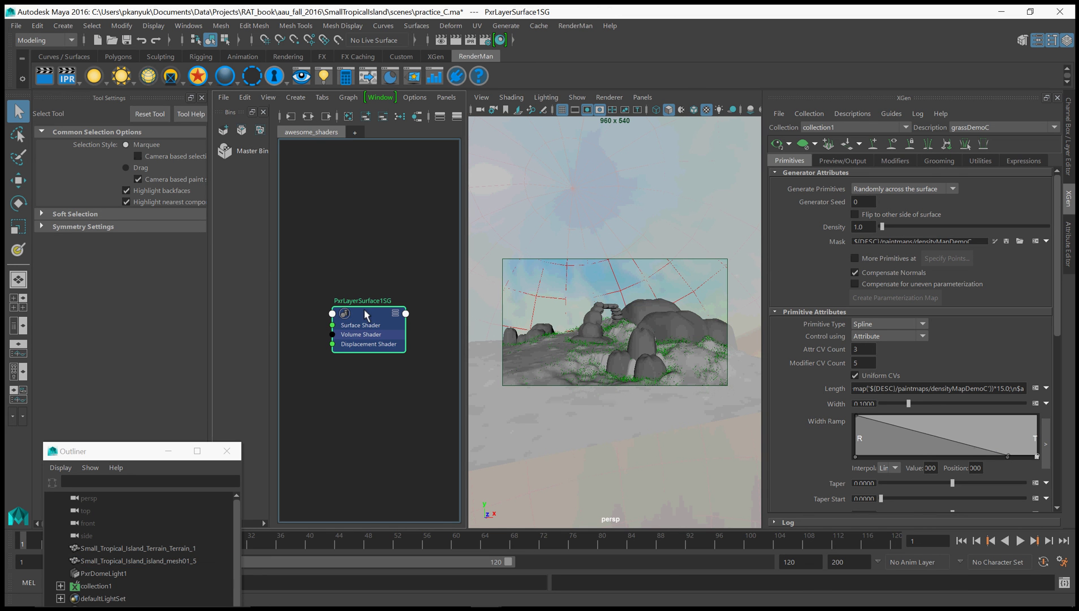
left_click(309, 117)
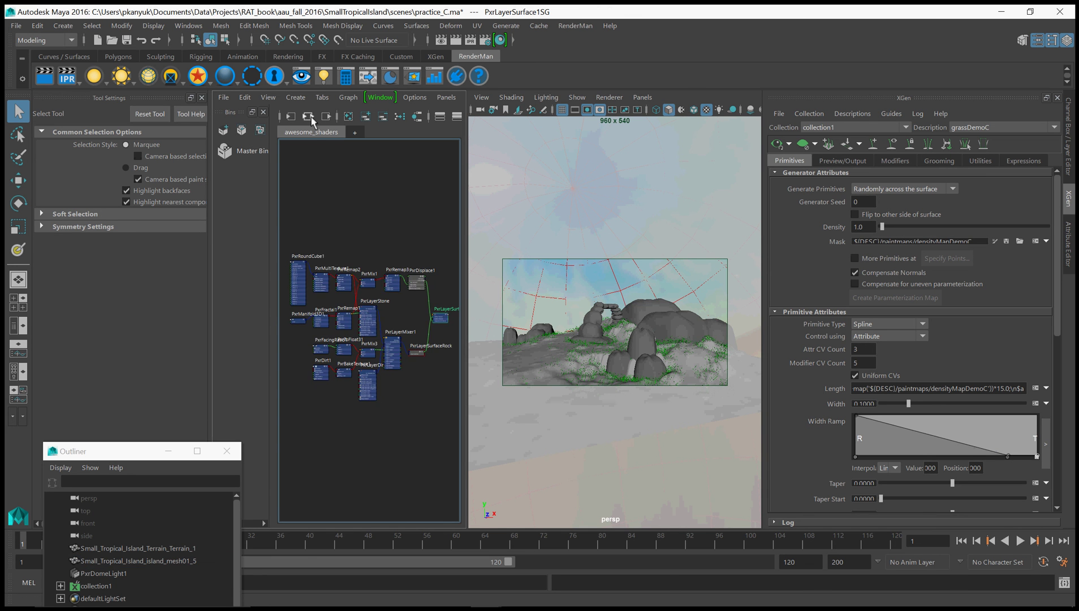
Examine the PxrDirt1 and PxrBakeTexture1 nodes and their connection to the mix node in the rock shader network.
scroll(382, 384, "down", 1)
scroll(384, 383, "up", 1)
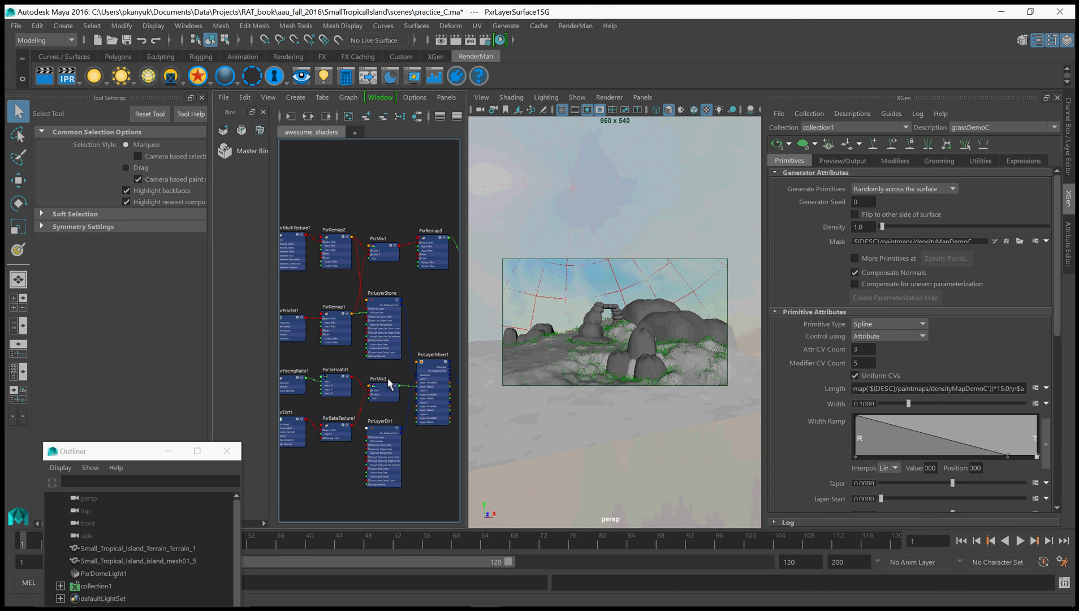
middle_click_drag(395, 370, 430, 354, "alt")
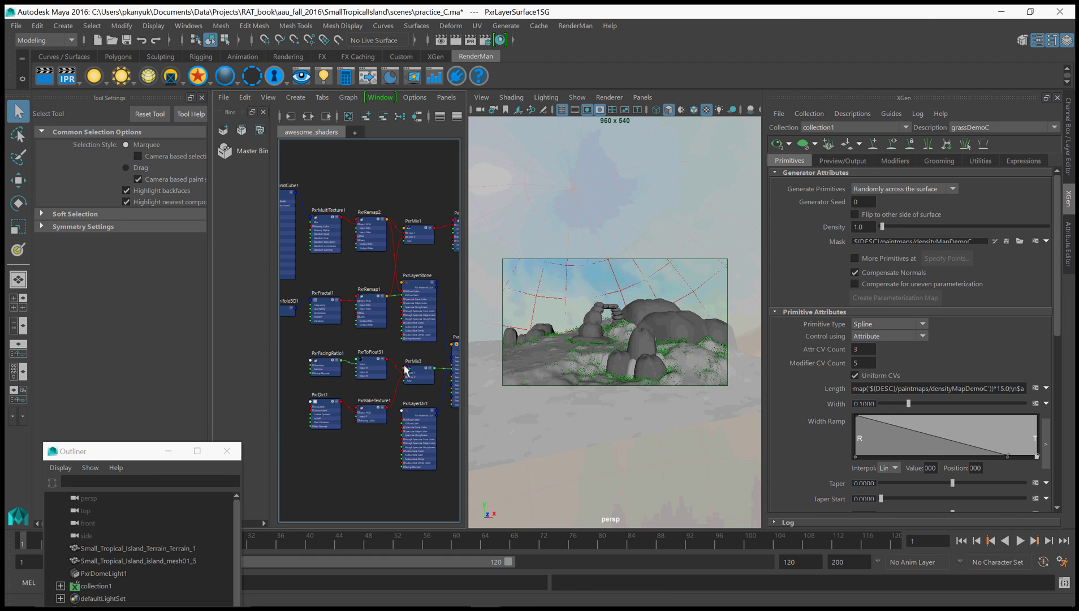
left_click(325, 401)
left_click(374, 406)
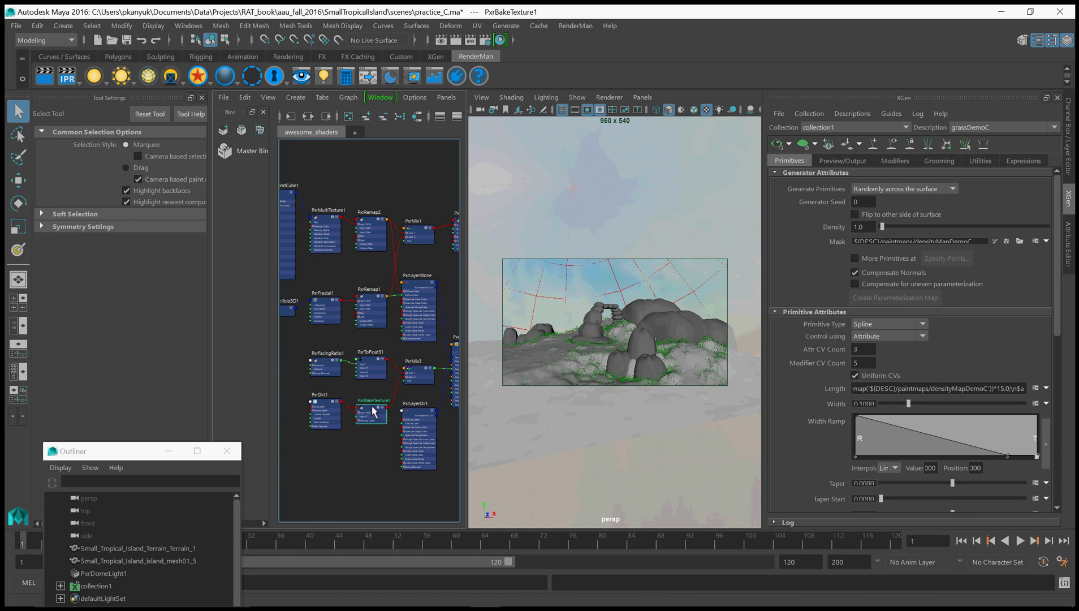
middle_click_drag(379, 467, 342, 462, "alt")
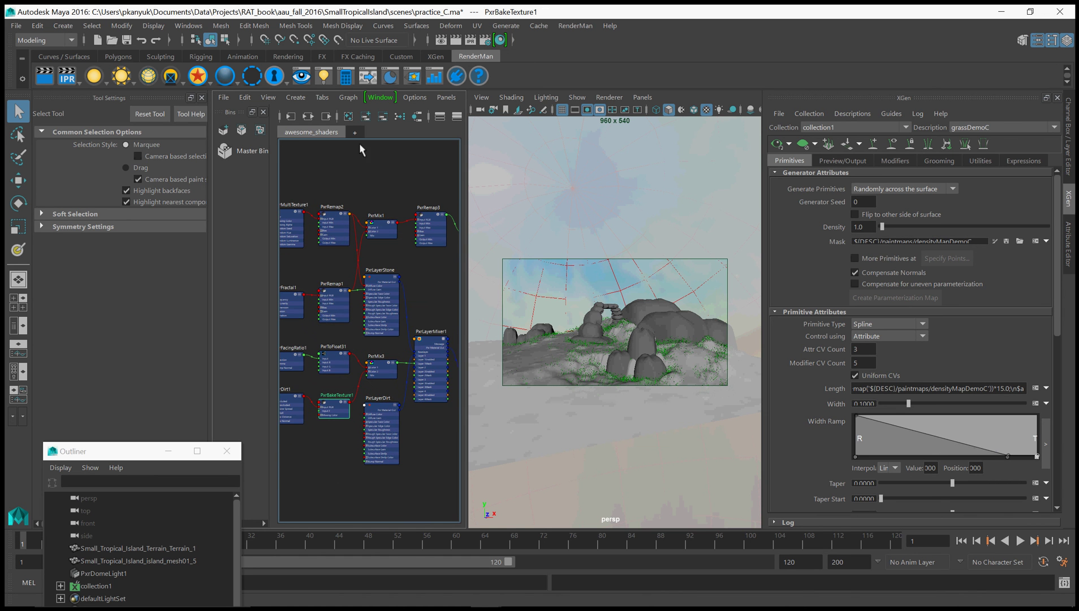
Assign the PxrLayerSurfaceRock material to the Small_Tropical_Island_Terrain_Terrain_1 mesh.
left_click(322, 116)
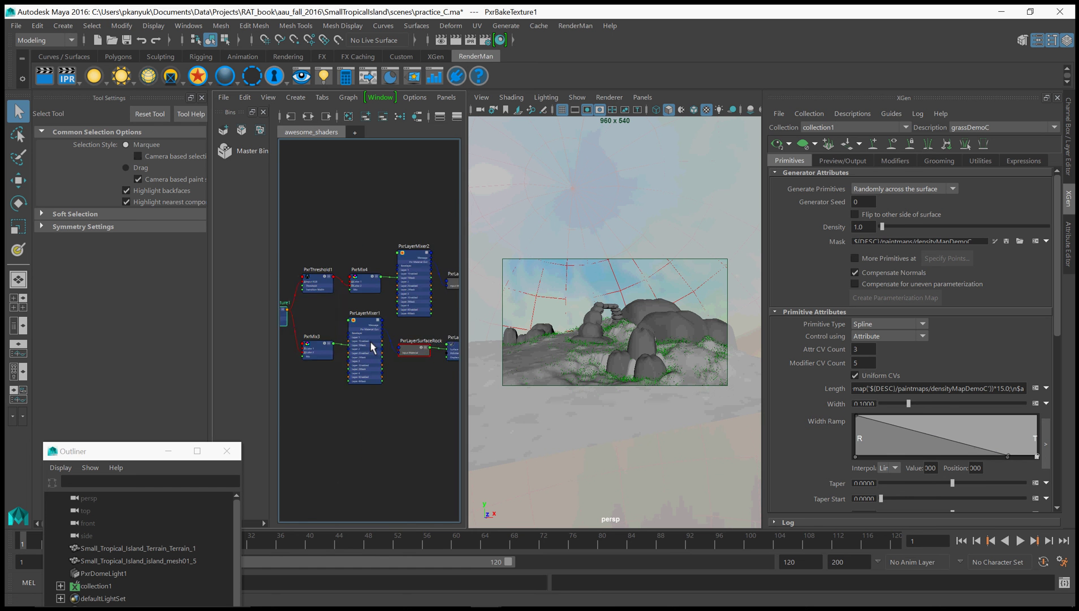
left_click(532, 354)
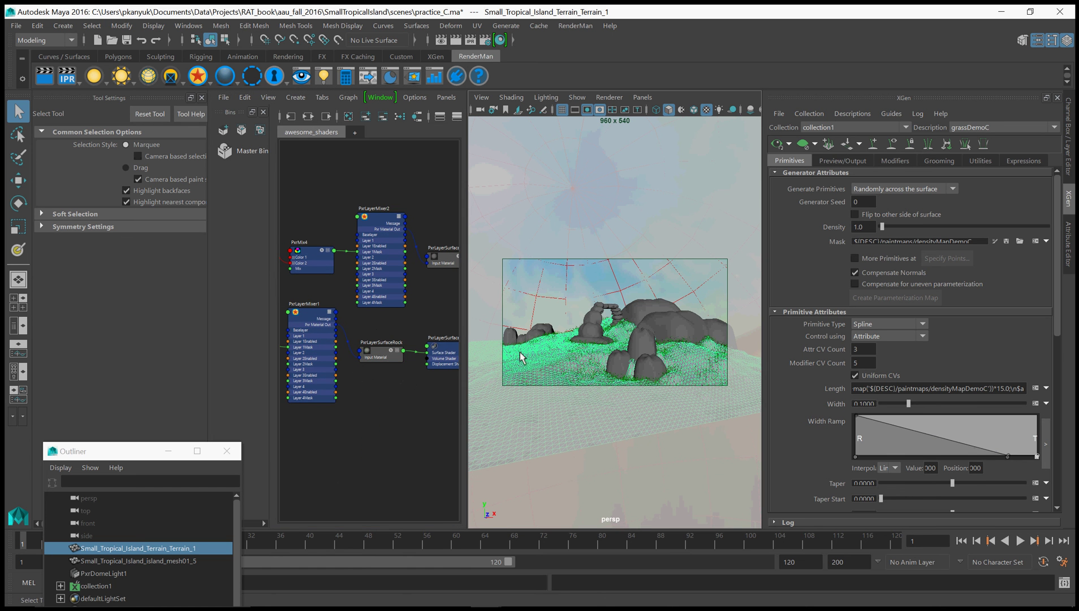
right_click_drag(379, 348, 383, 313)
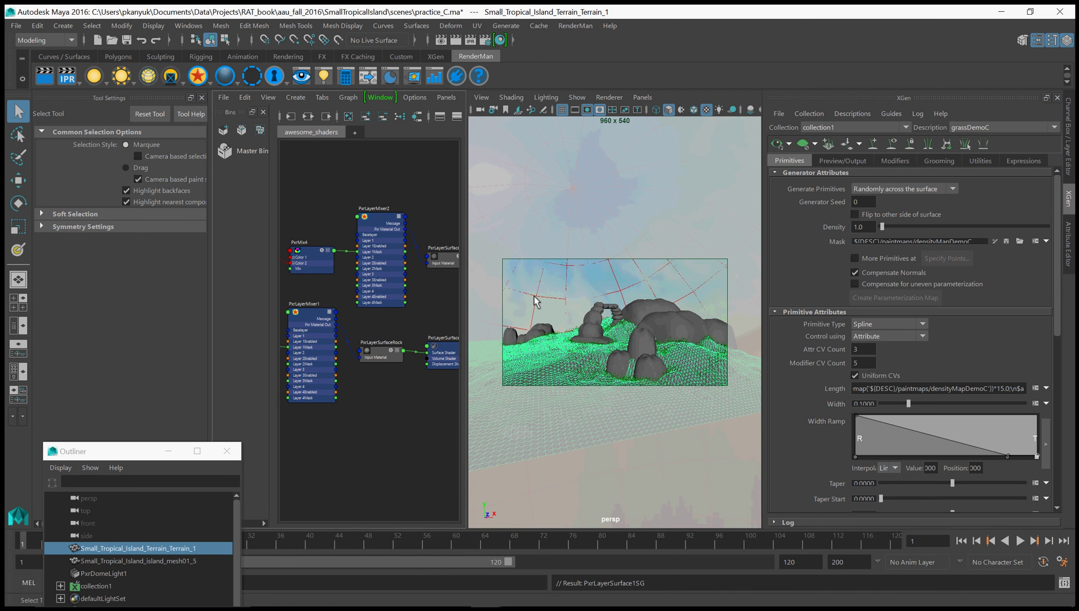
Reposition the Outliner for access to collection1 and create a PxrMarschnerHair material below the existing surface shaders in the node graph.
left_click(545, 309)
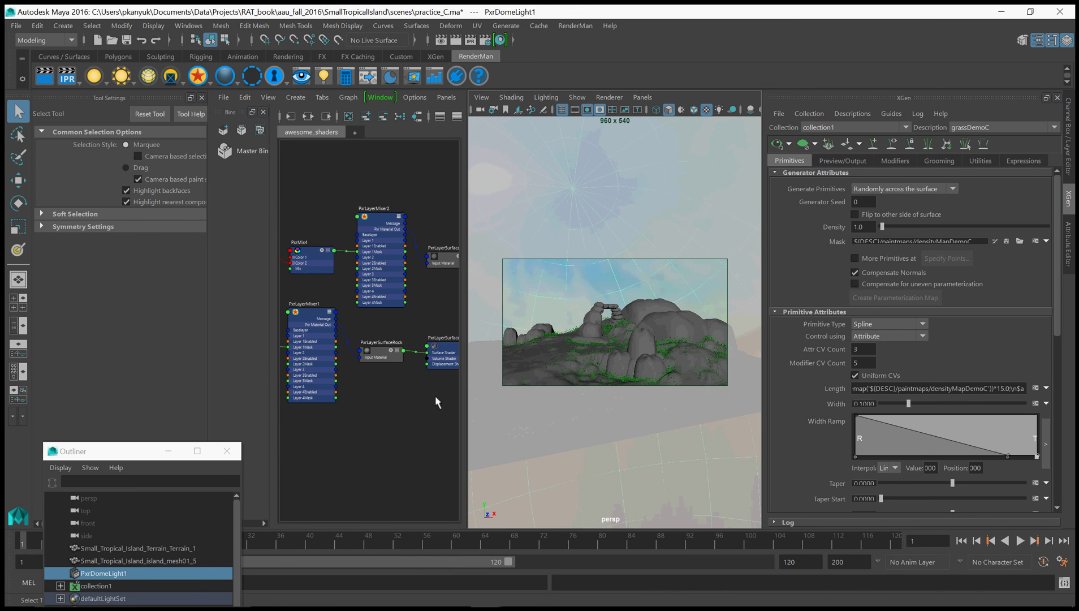
left_click_drag(142, 456, 154, 279)
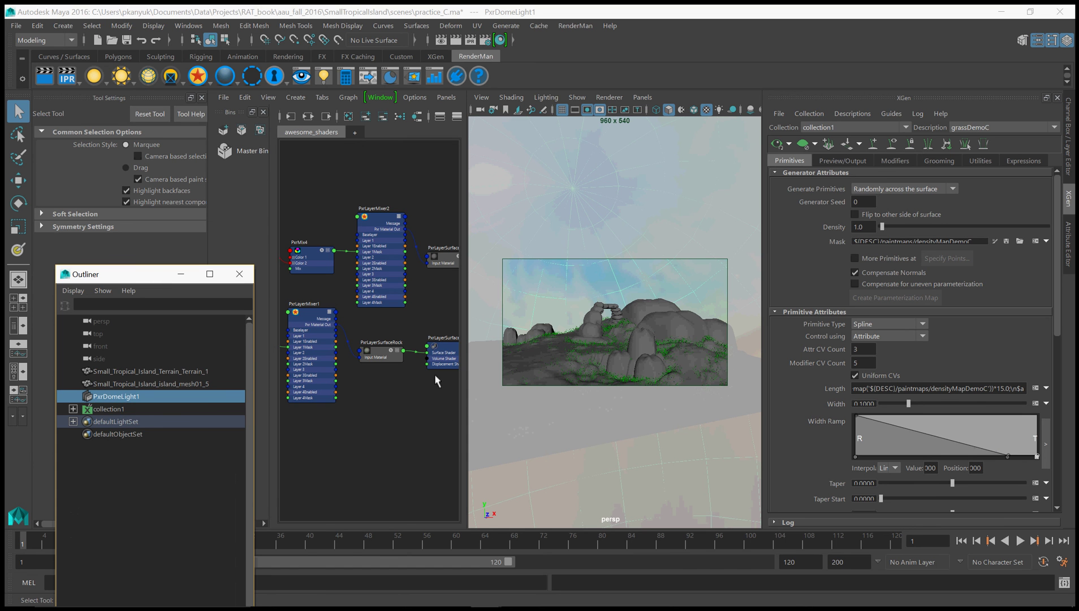
left_click(126, 410)
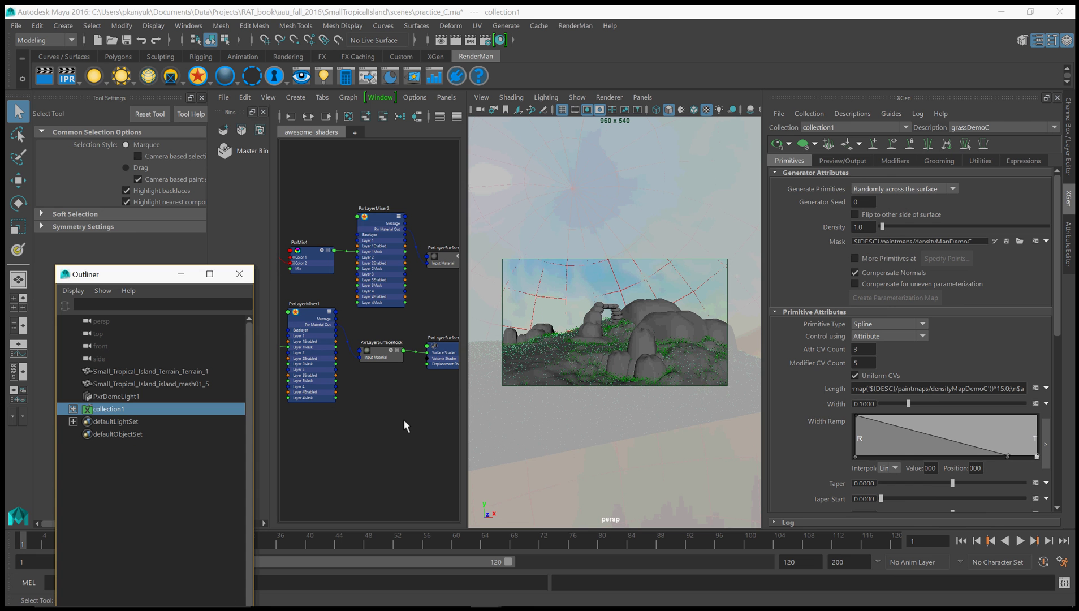
key("Tab")
type("PxrMarschnerHair")
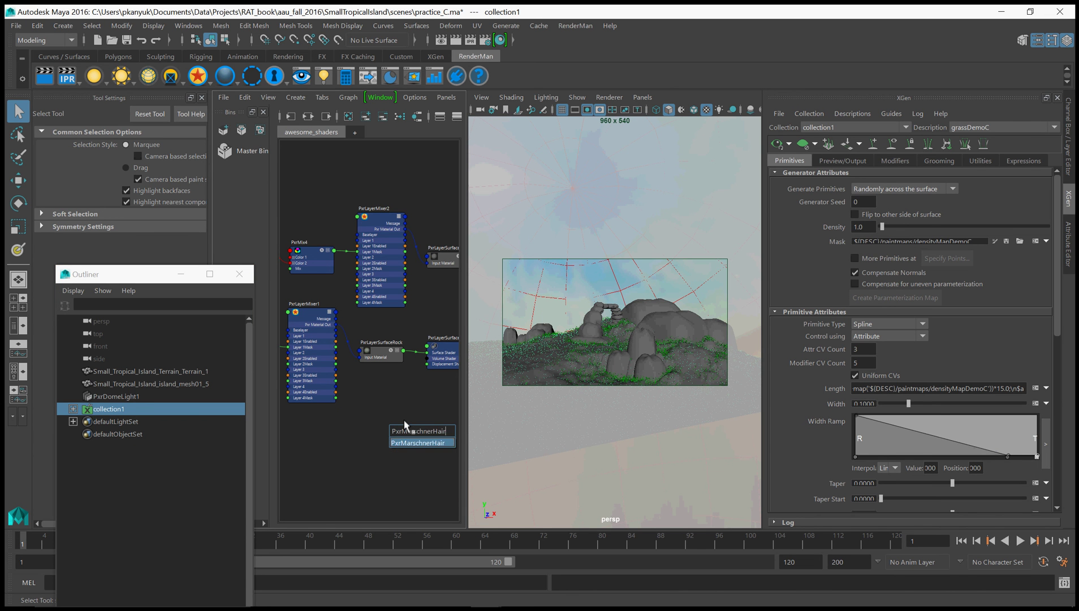
key("Return")
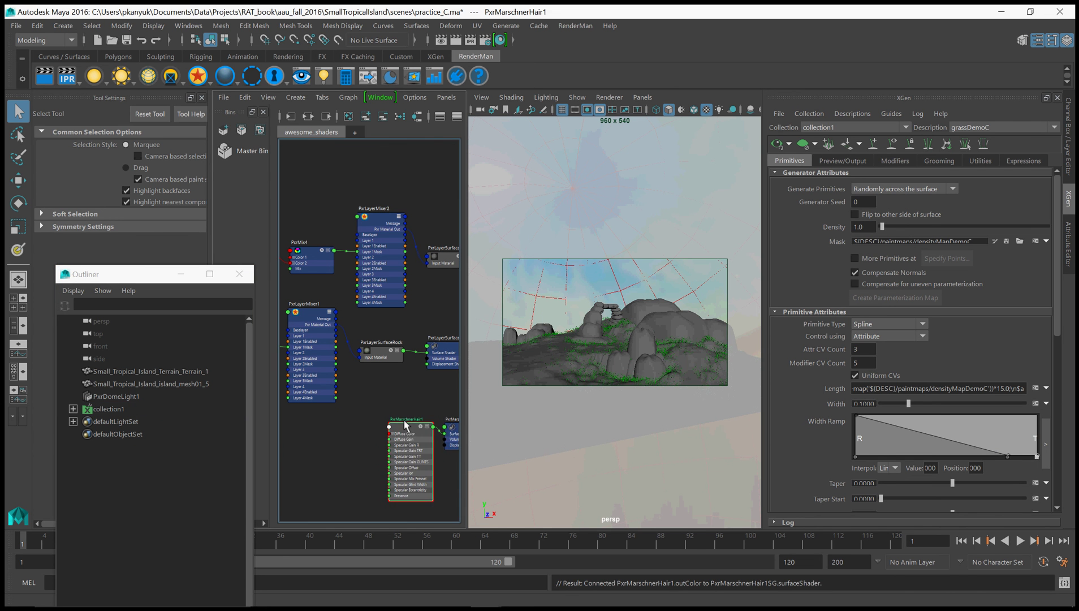
middle_click_drag(402, 398, 352, 394)
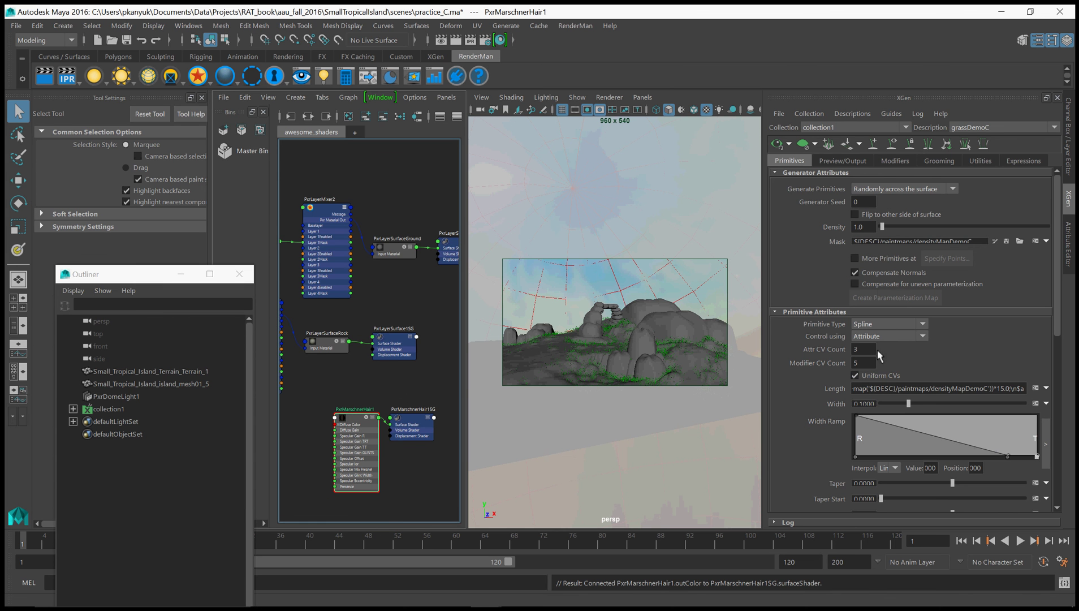
Set the diffuse, transmit specular and secondary specular colors of PxrMarschnerHair1 to the saved green from the color history.
left_click(1057, 99)
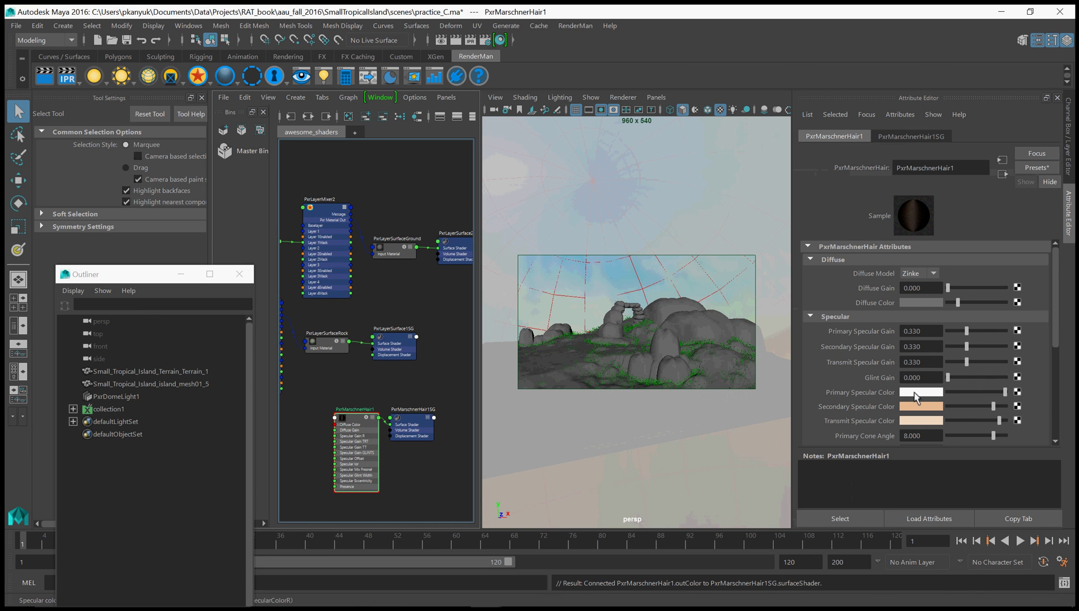
left_click(917, 301)
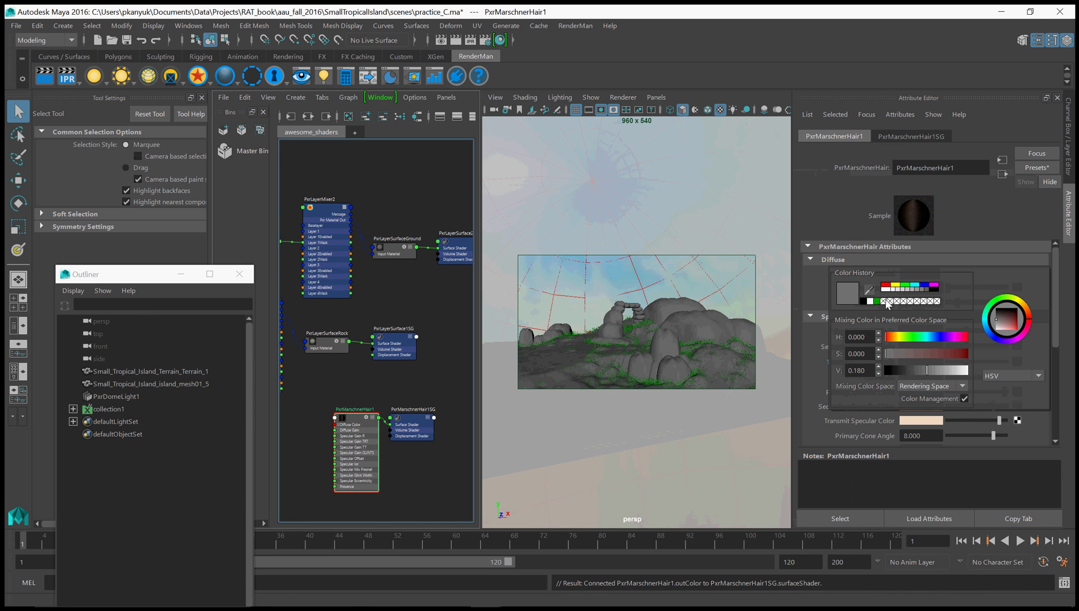
left_click(877, 301)
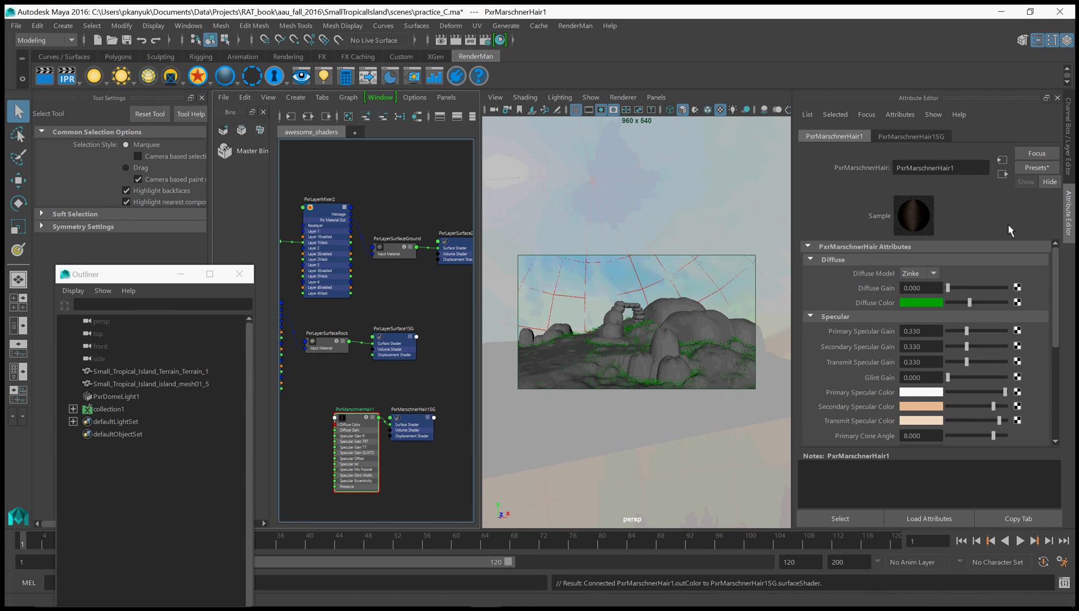
left_click(920, 419)
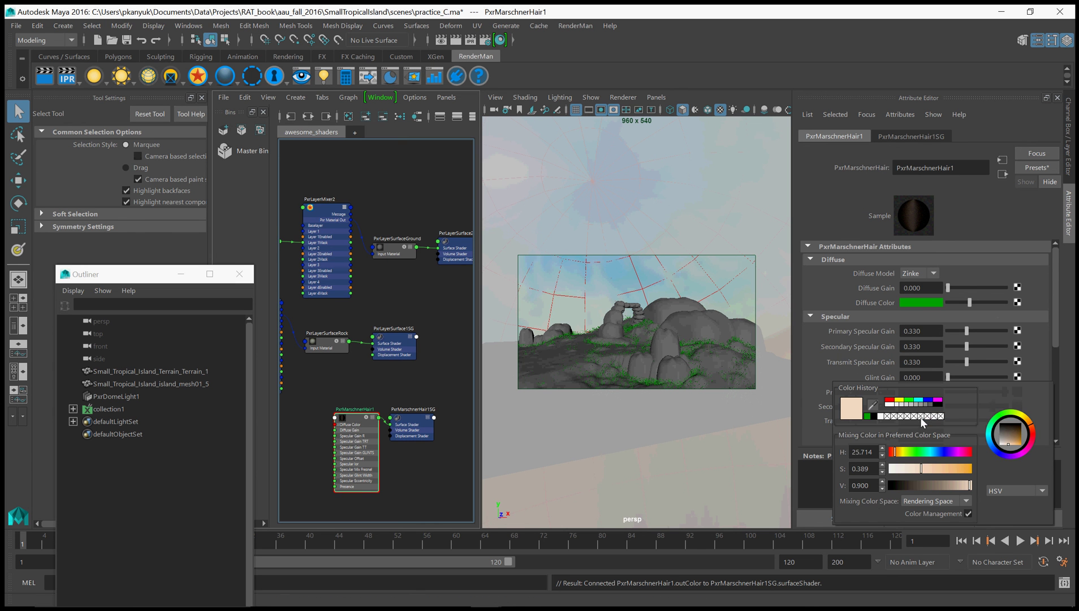
left_click(867, 416)
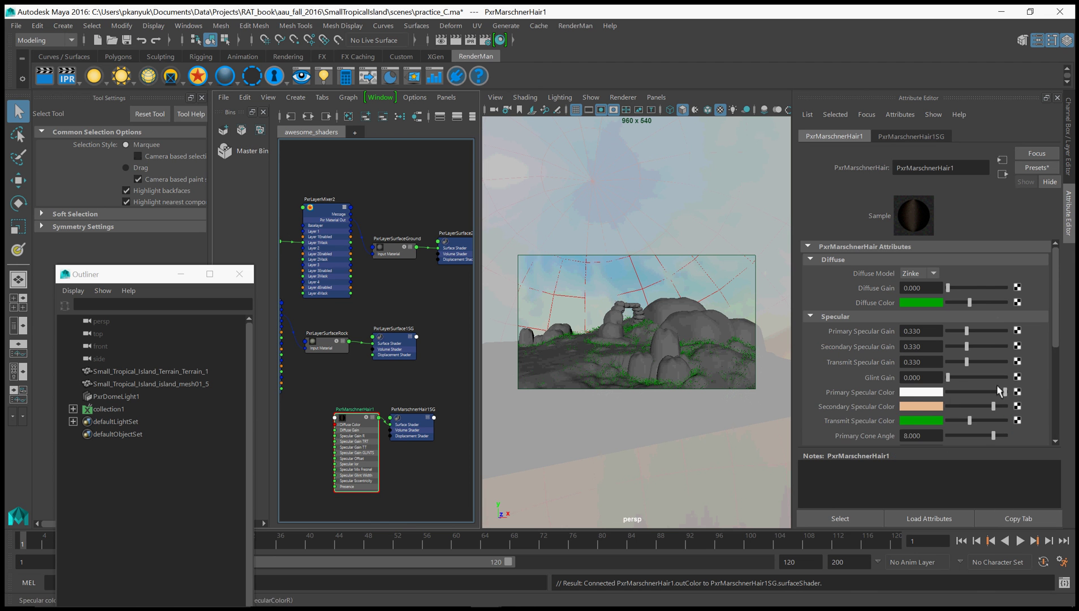
left_click(921, 407)
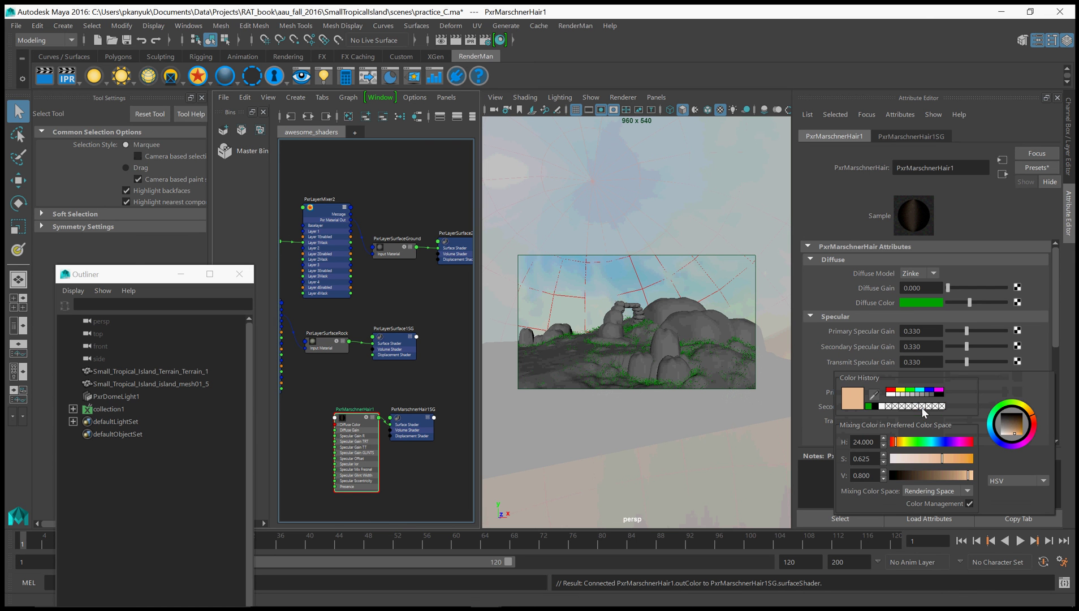
left_click(869, 405)
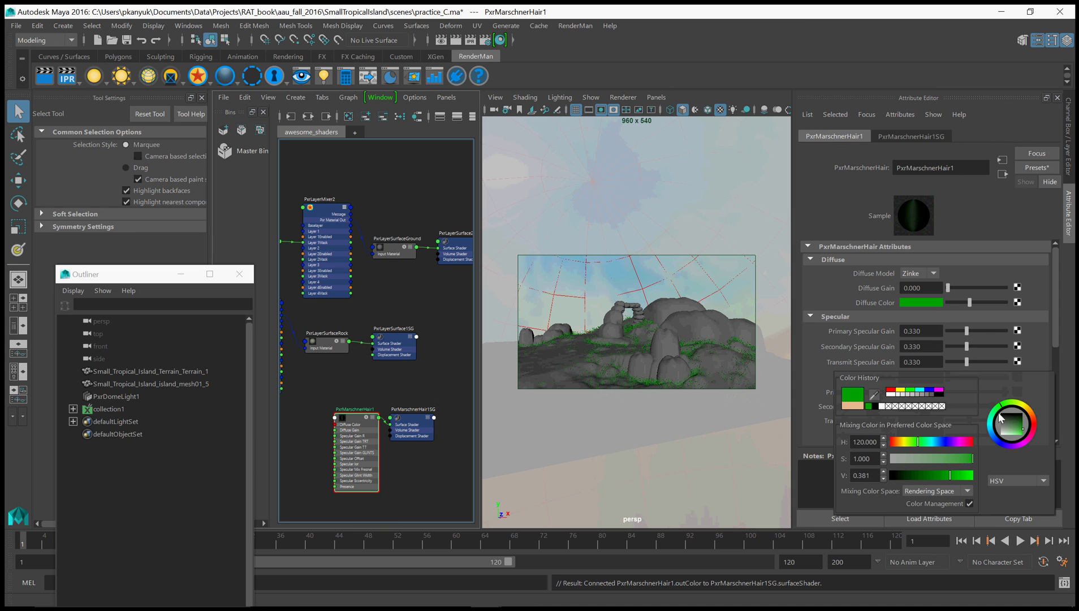
Make the hair shader's transmit specular green brighter than its dark secondary specular green, and raise the diffuse gain.
left_click(926, 407)
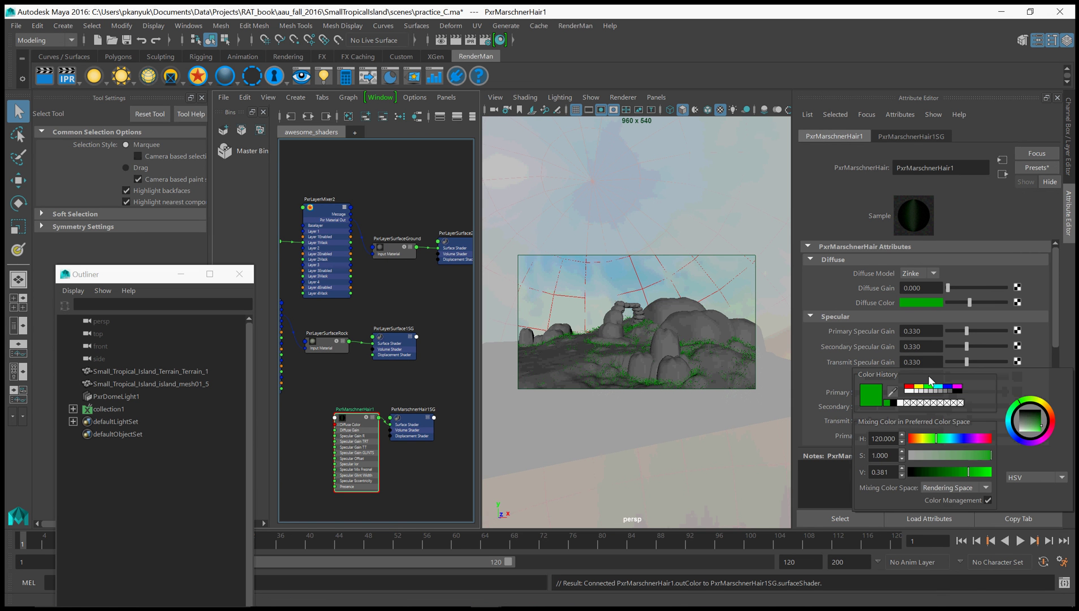
left_click_drag(972, 474, 988, 474)
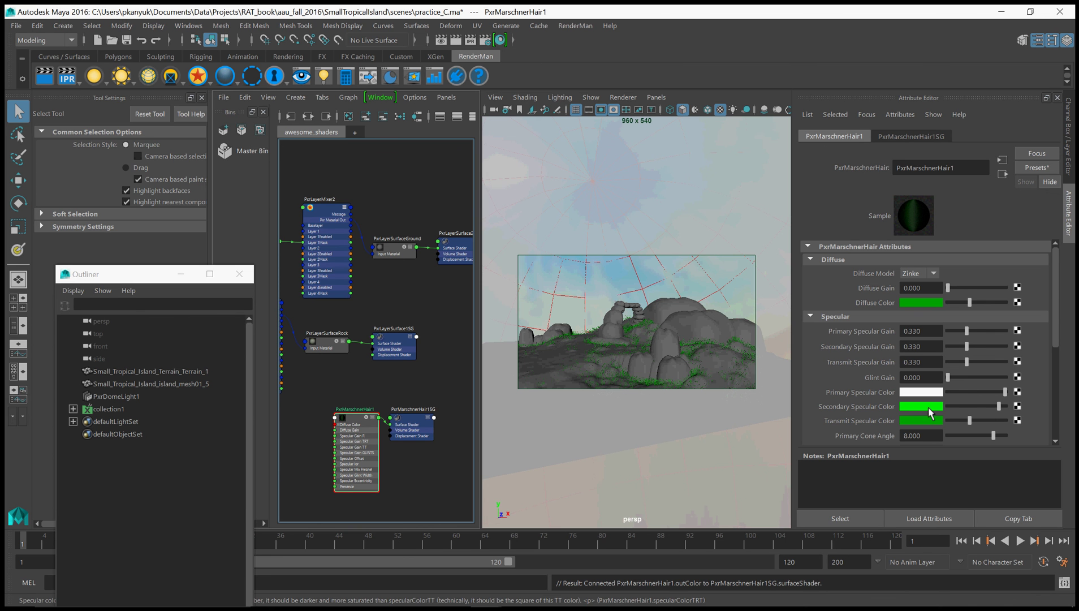
mouse_move(998, 406)
left_mouse_down()
mouse_move(968, 406)
mouse_move(994, 421)
left_mouse_up()
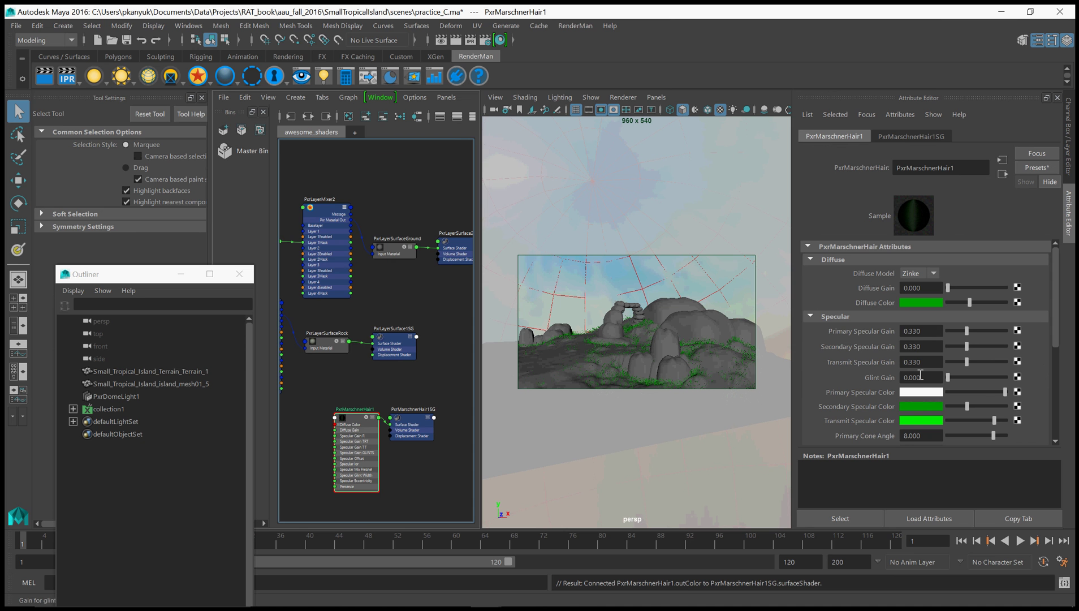
mouse_move(948, 287)
left_mouse_down()
mouse_move(986, 288)
mouse_move(970, 288)
left_mouse_up()
Assign PxrMarschnerHair1 to the grass collection1 and render the scene in the render viewer.
left_click(107, 409)
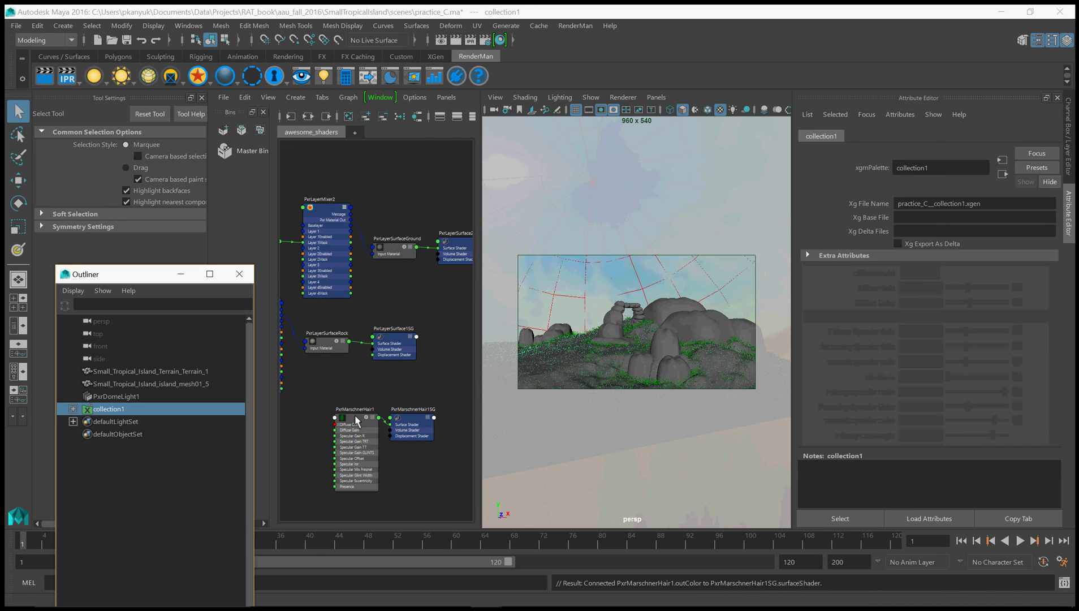
right_click_drag(355, 414, 359, 340)
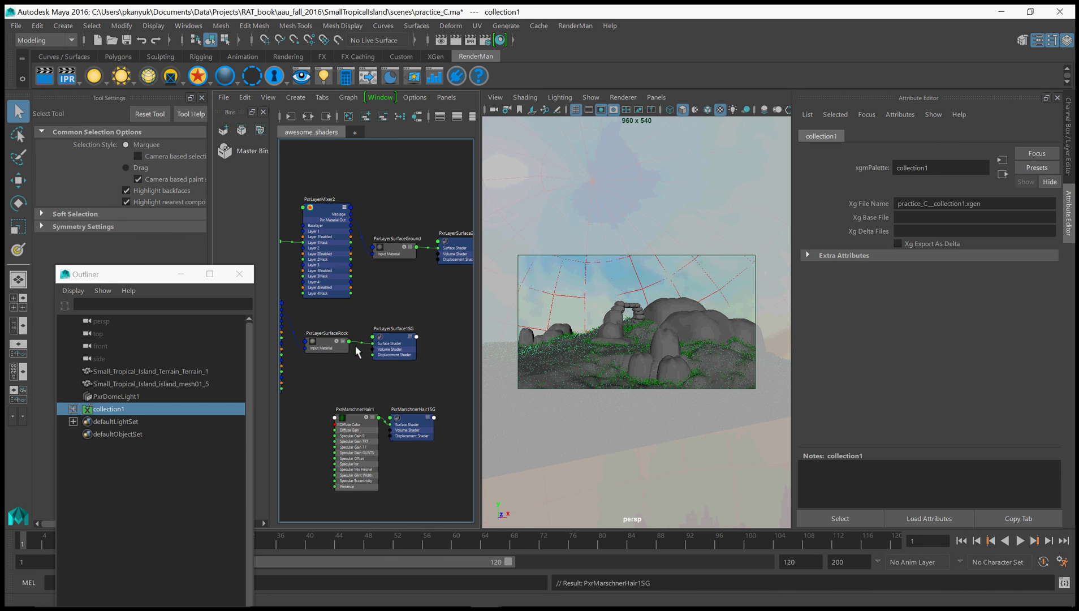
mouse_move(372, 605)
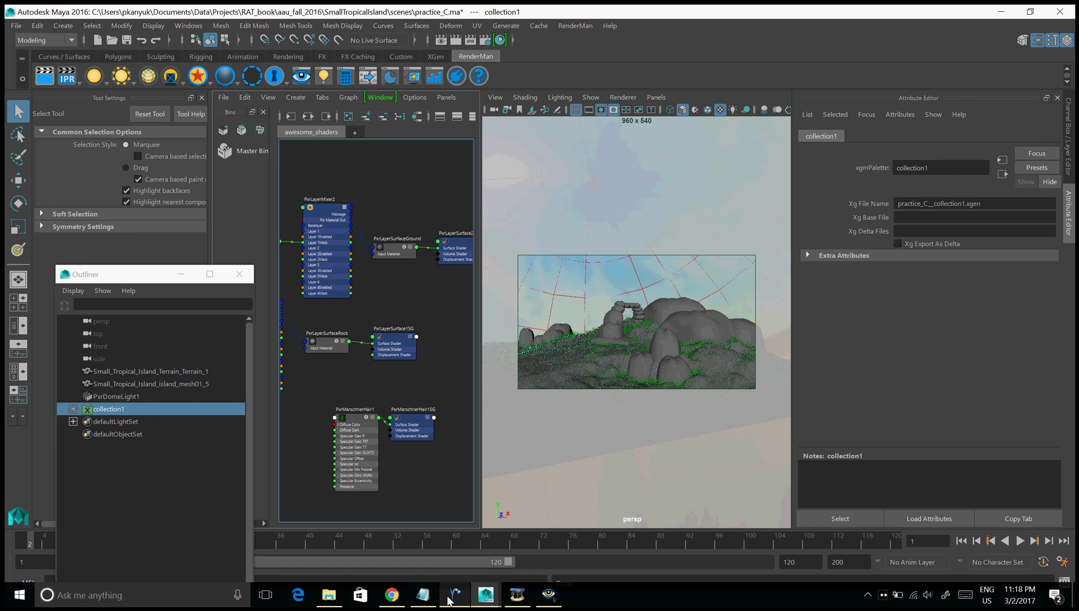
left_click(549, 594)
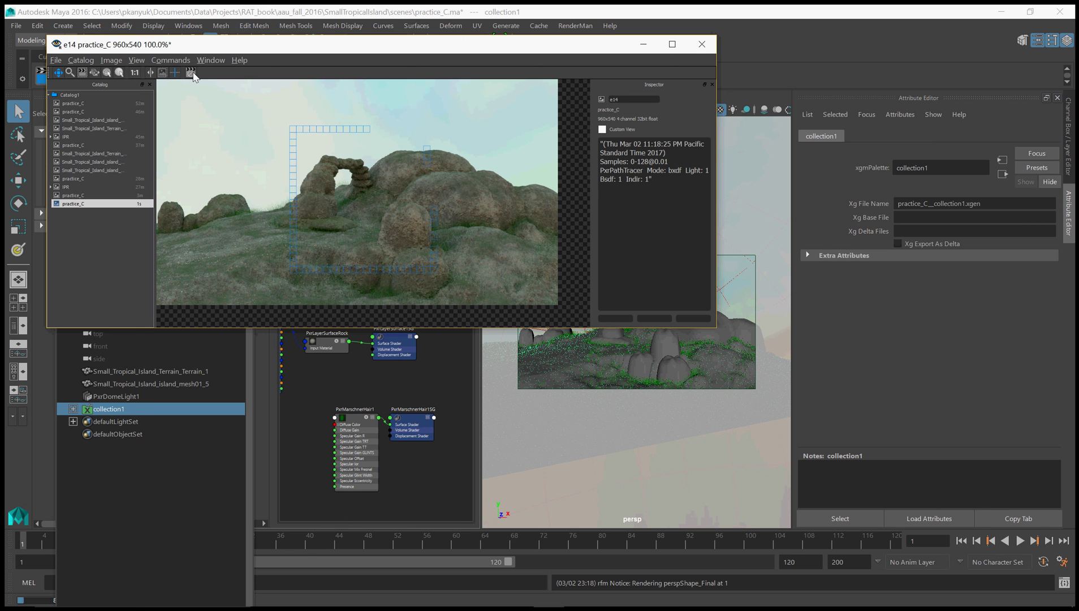
Find PxrLayerSurfaceGround in the node graph and assign it to the Small_Tropical_Island_Terrain_Terrain_1 mesh.
left_click(553, 375)
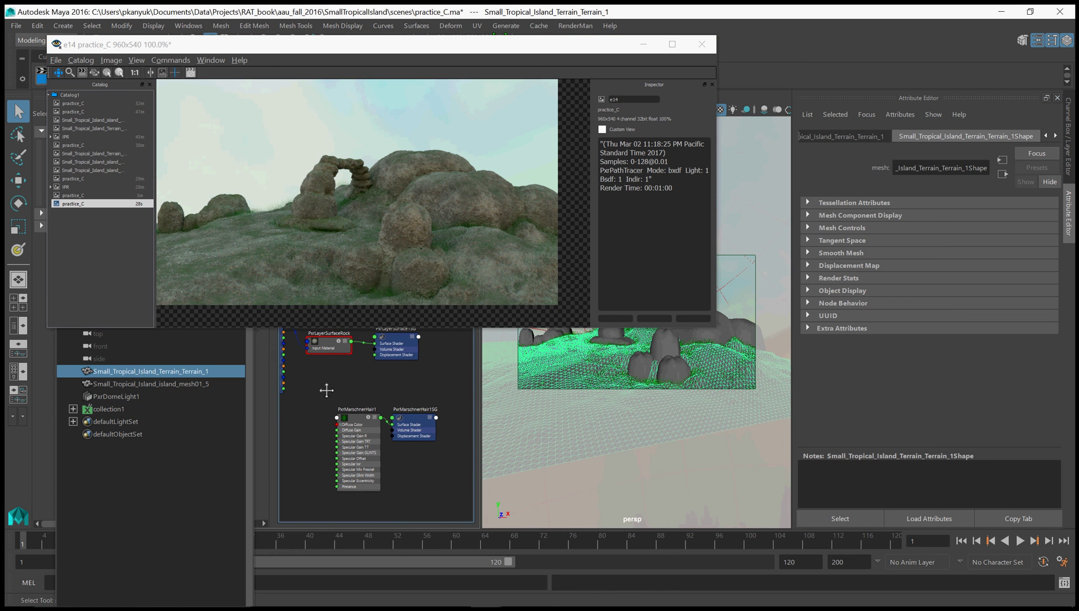
middle_click_drag(327, 384, 413, 455)
middle_click_drag(414, 407, 355, 502)
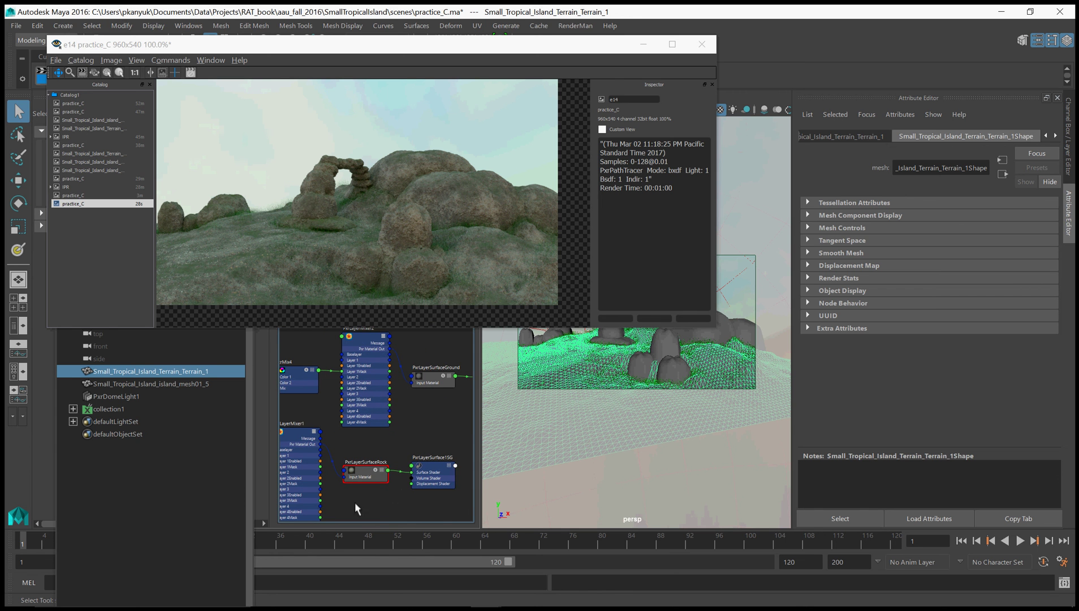
left_click(434, 377)
middle_click_drag(425, 362, 382, 369)
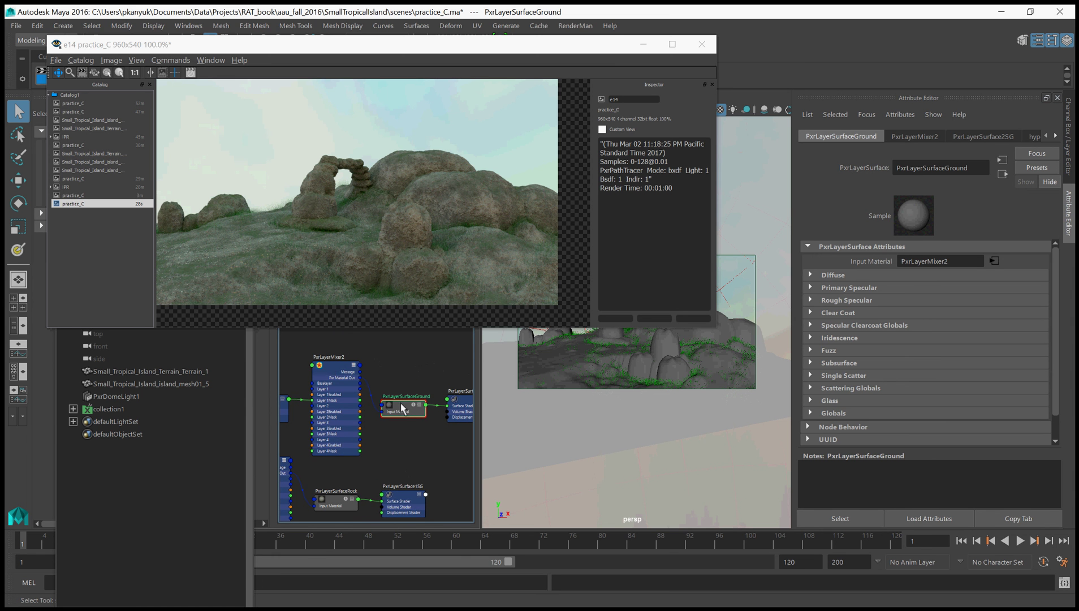
right_click_drag(402, 407, 452, 373)
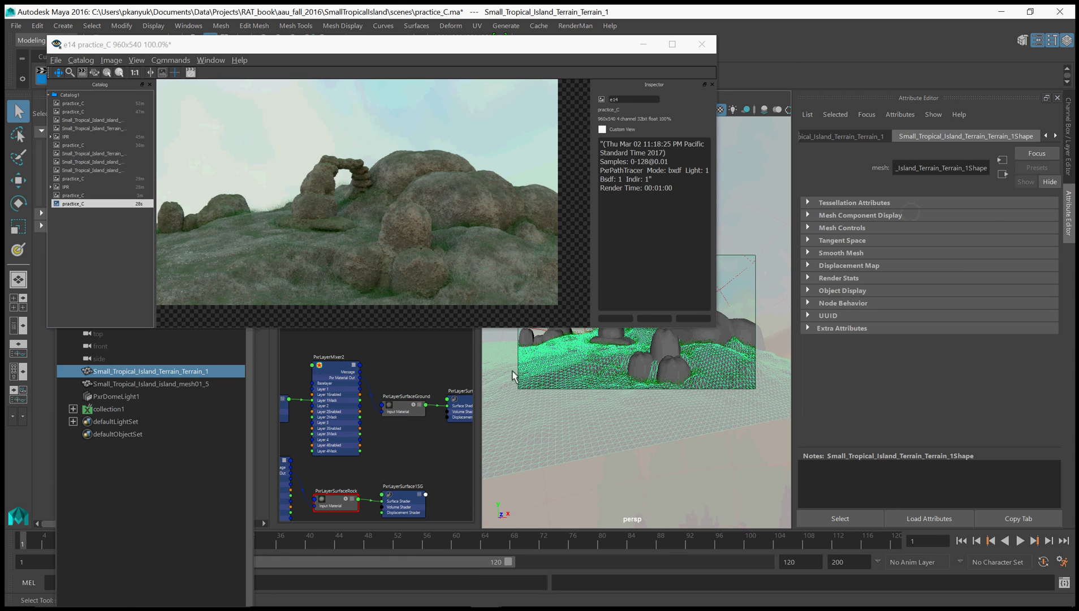
right_click_drag(405, 408, 397, 345)
Render the scene again with the ground material and compare the new image with the previous practice_C render in the catalog.
left_click_drag(113, 47, 176, 58)
left_click(50, 82)
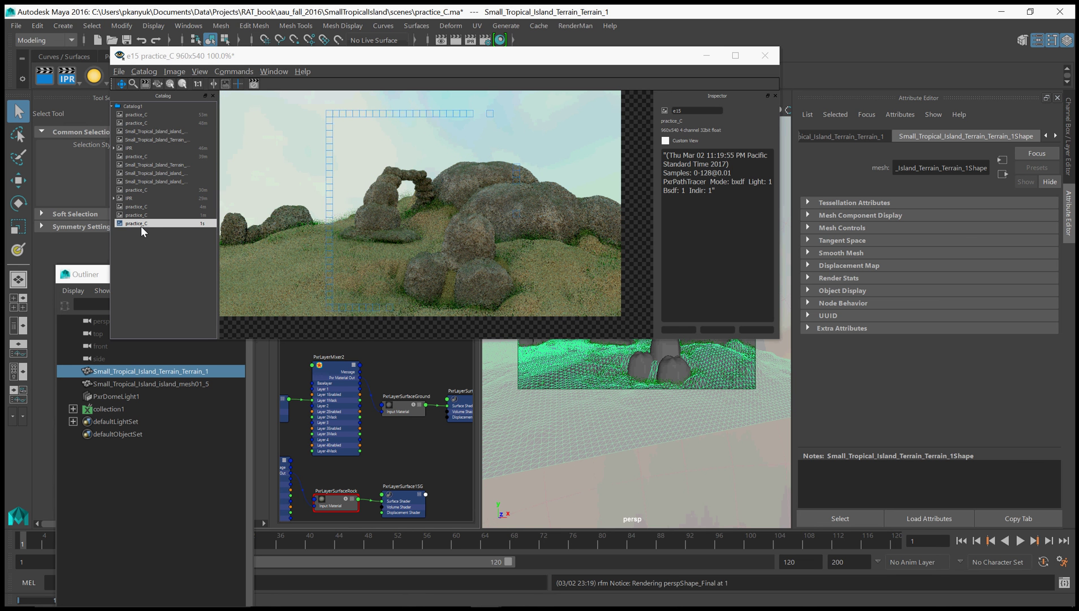
left_click(136, 215)
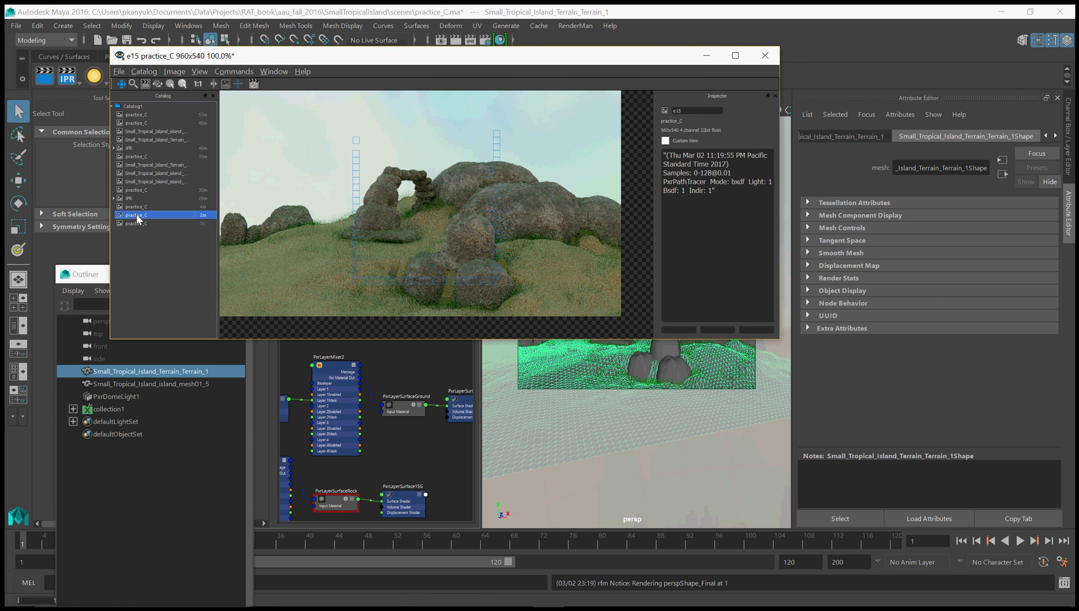
left_click(134, 223)
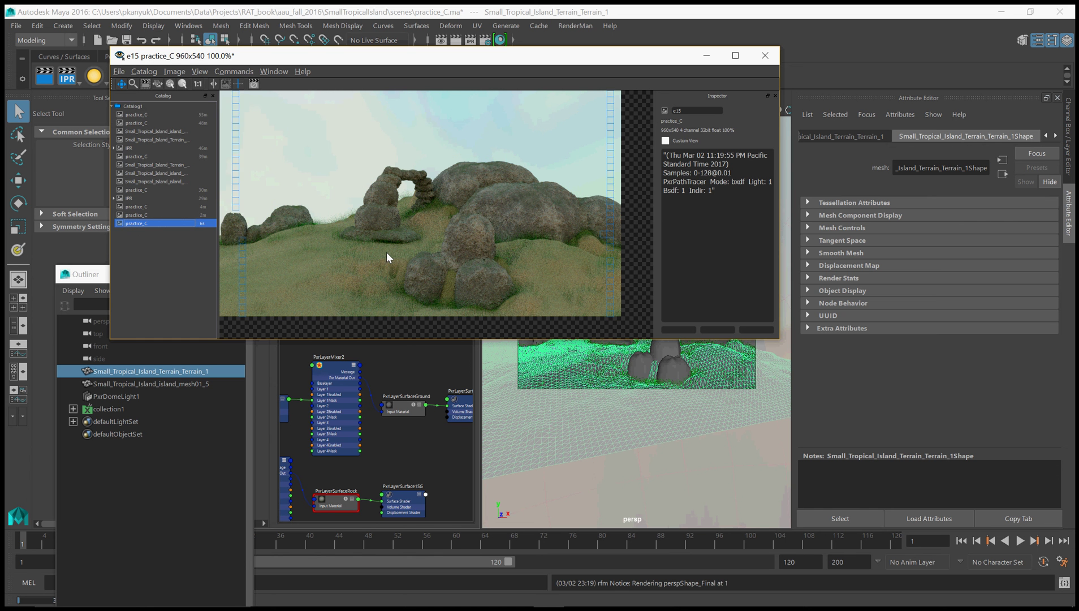
left_click(135, 215)
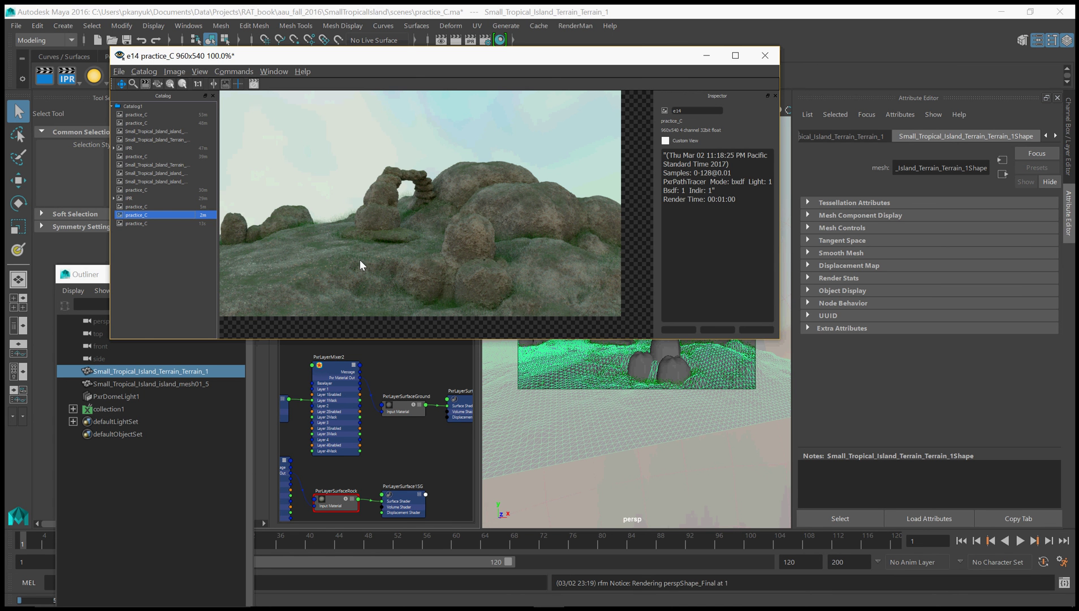
left_click(144, 223)
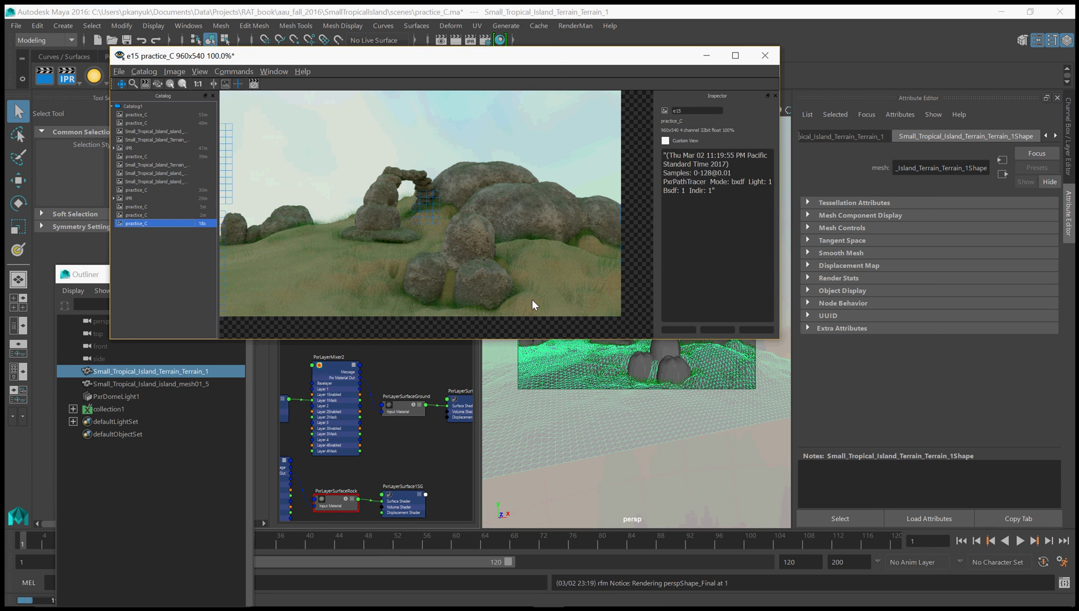
left_click(254, 85)
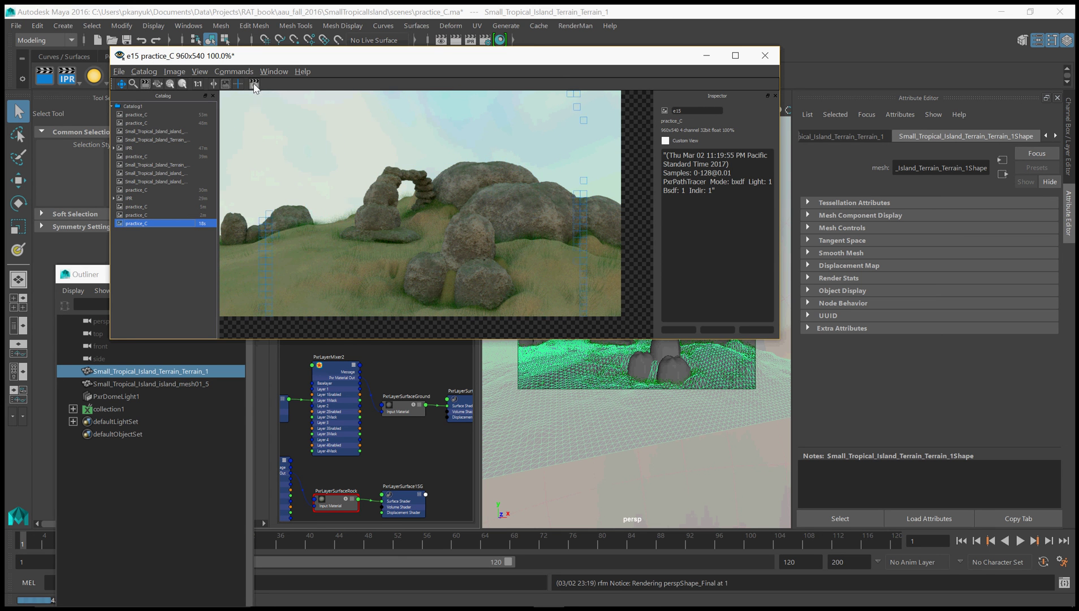
Select the grass collection1 and move the render viewer away from the shelf and the perspective view.
left_click(412, 452)
left_click(110, 409)
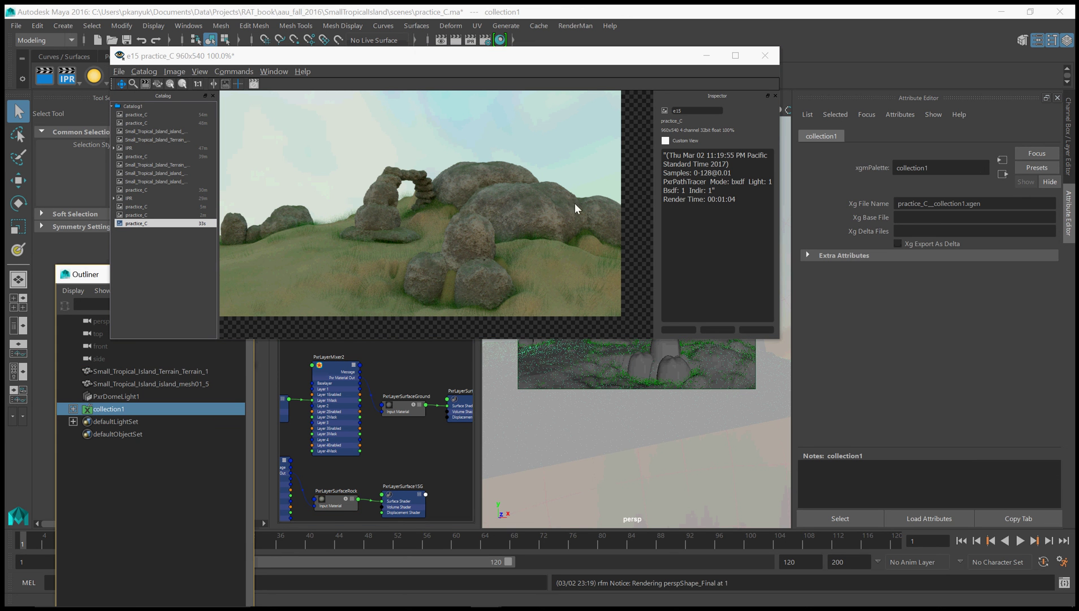
left_click_drag(646, 64, 493, 191)
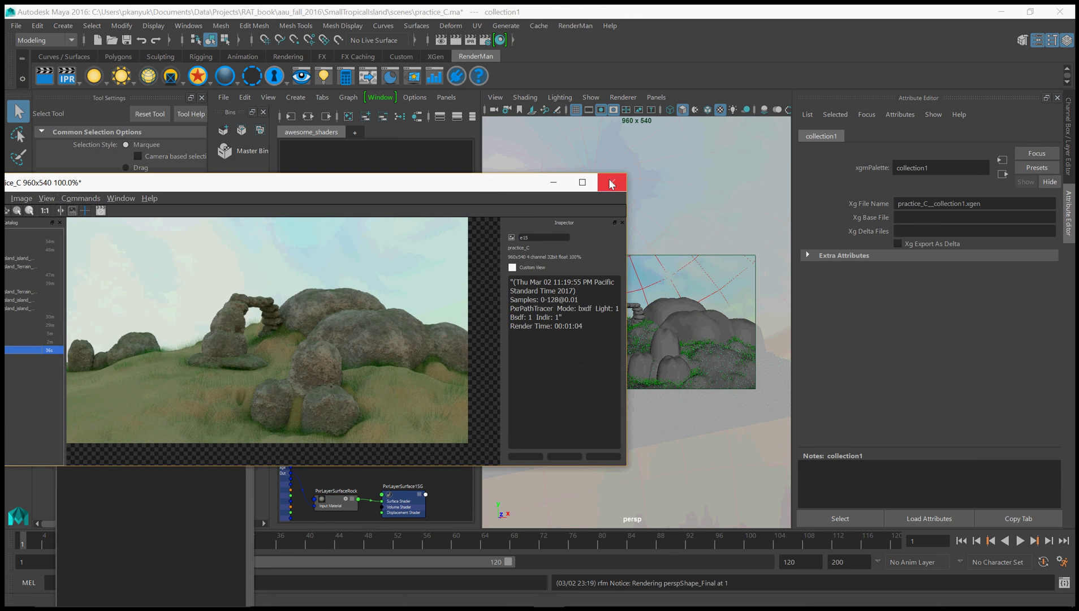
Put the render viewer away, open the XGen settings of collection1 and set the grass Width to 0.25.
left_click(554, 183)
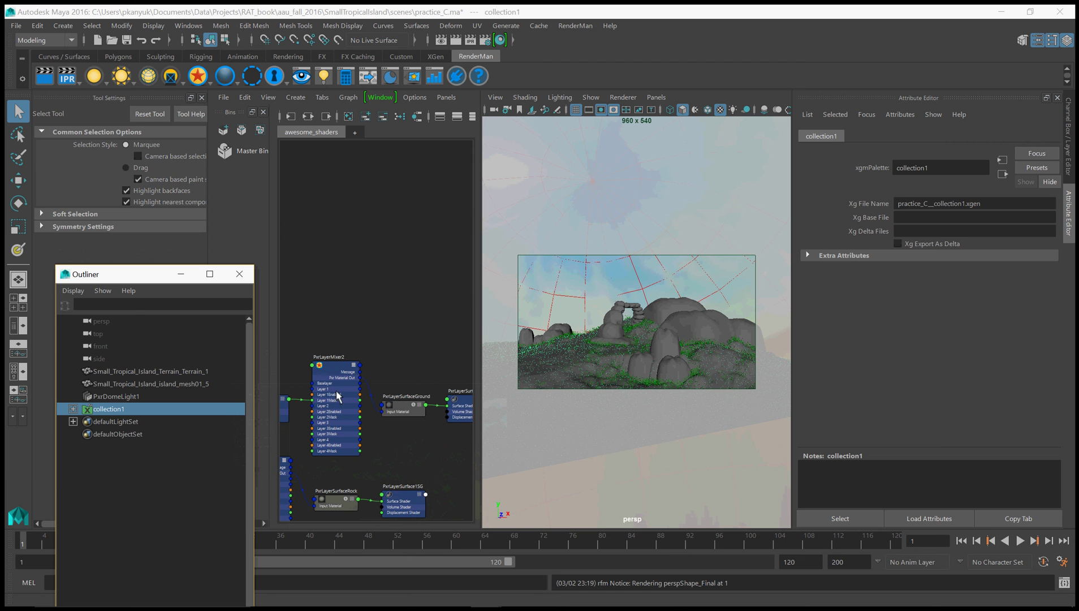
left_click(436, 56)
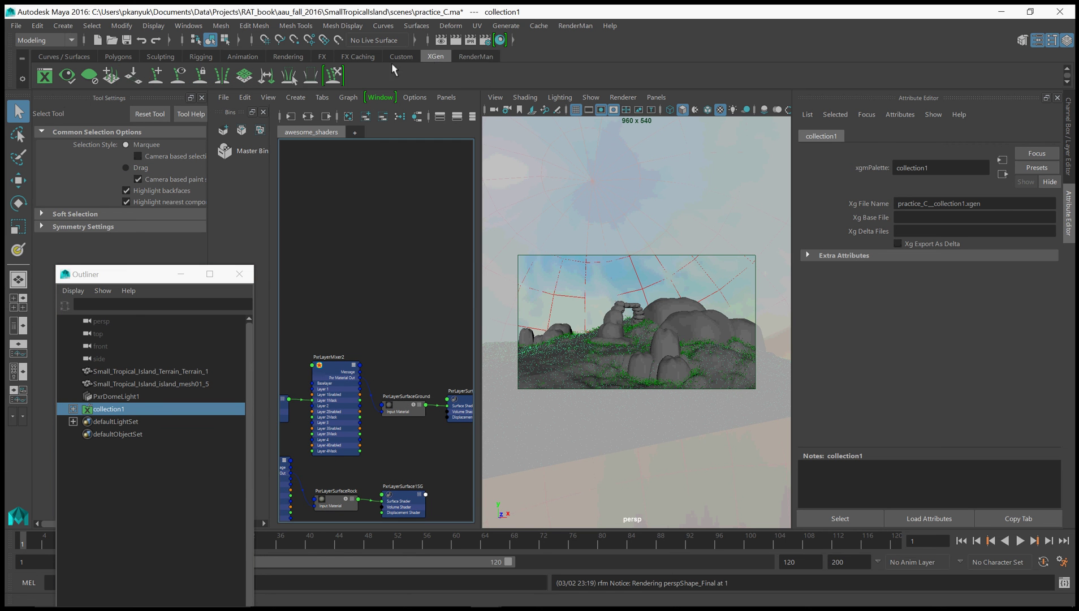
left_click(43, 77)
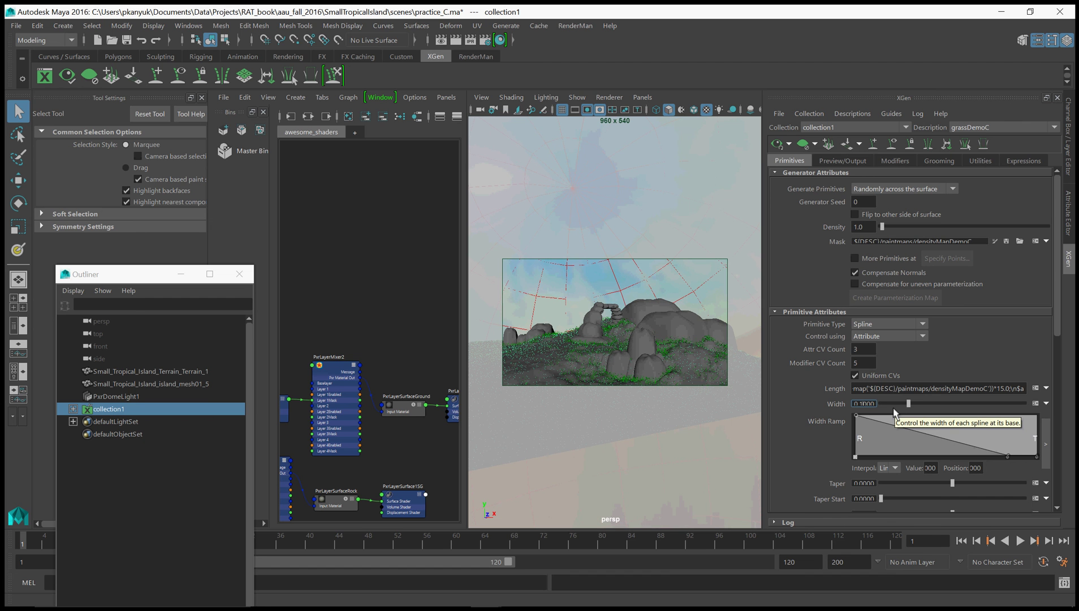
type("5")
left_click(893, 407)
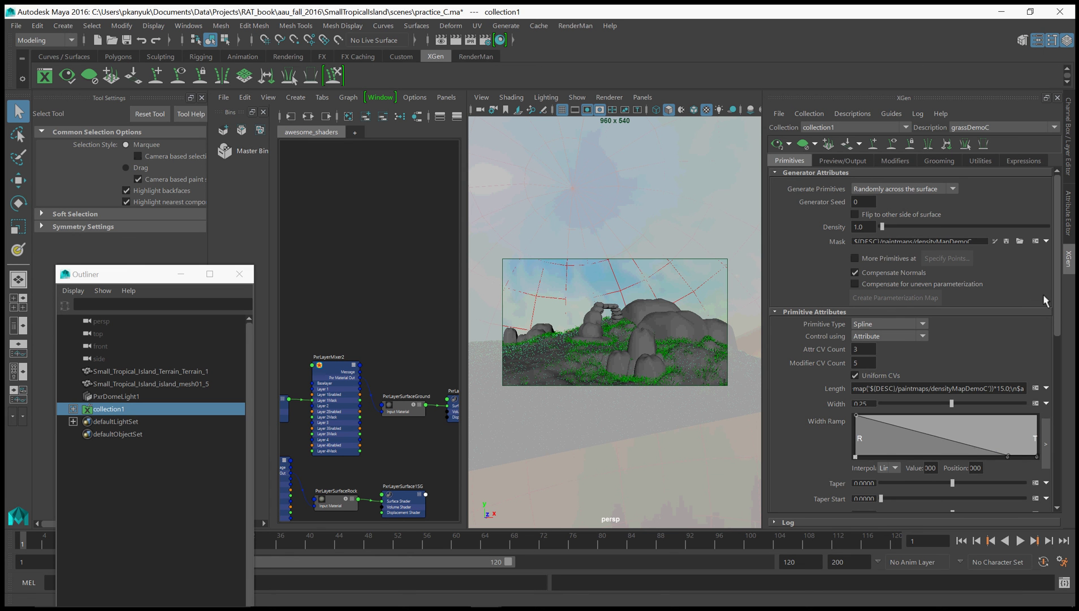
Drive the grass Tilt U with the noise expression $a=fbm($Pref*0.05)*0.2 and accept it.
left_click_drag(1055, 296, 1049, 387)
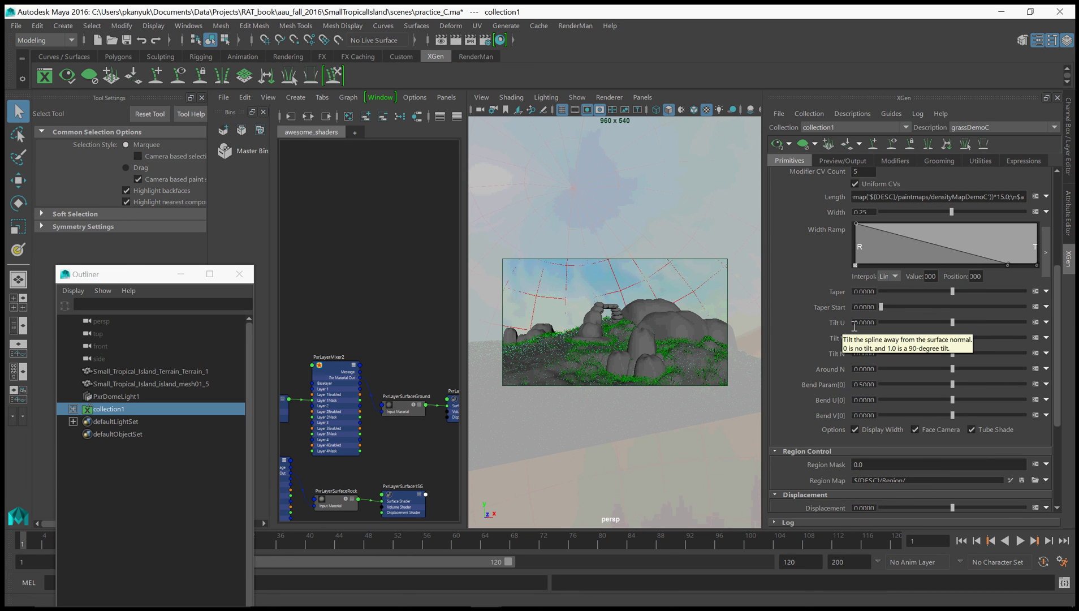
left_click(1035, 322)
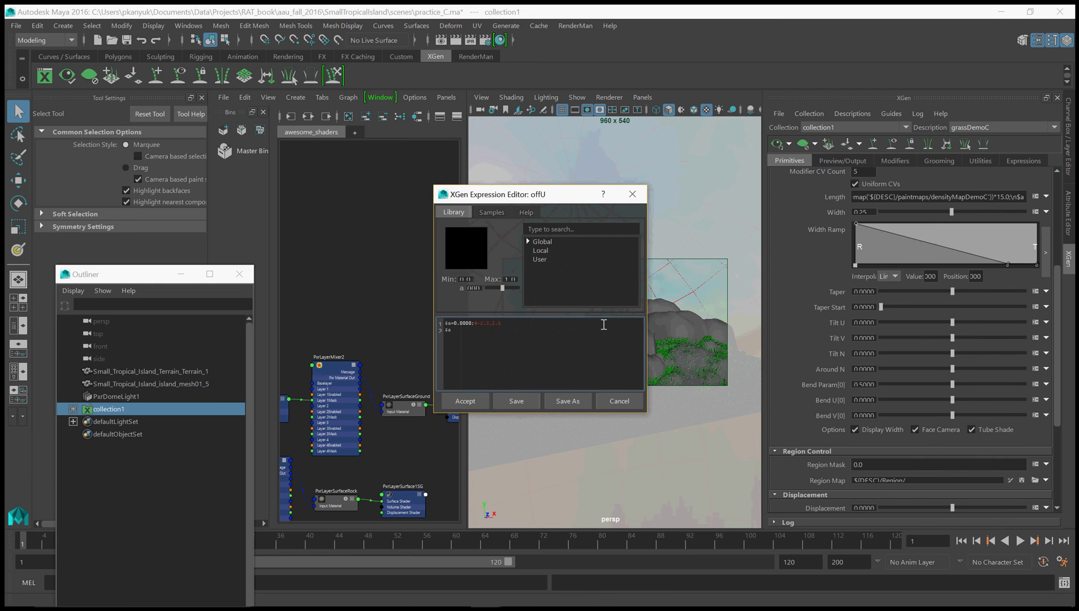
left_click_drag(484, 199, 674, 224)
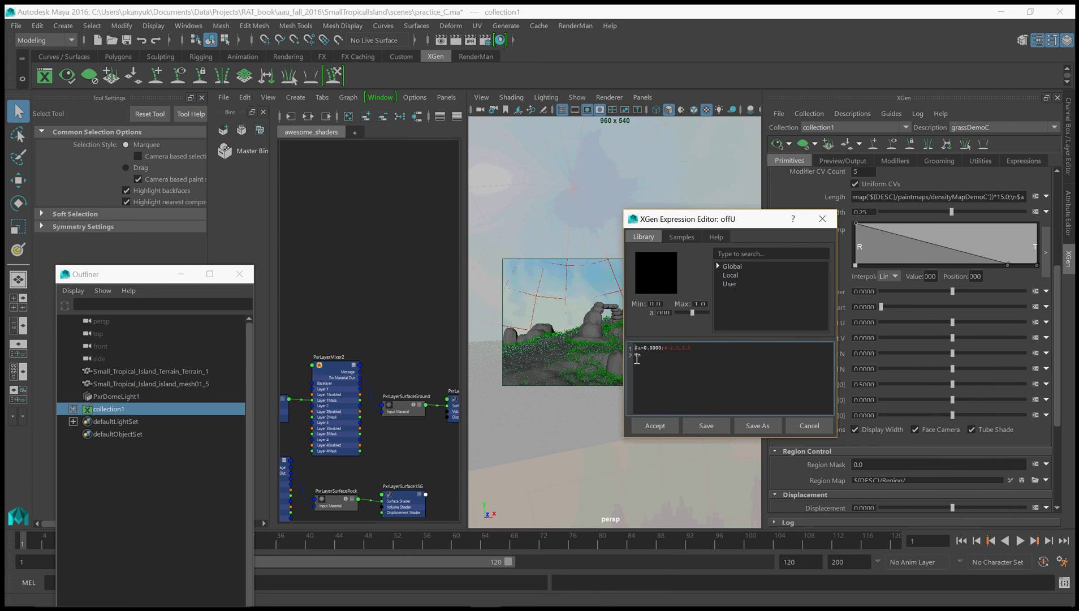
left_click_drag(644, 347, 660, 353)
double_click(658, 349)
type("f")
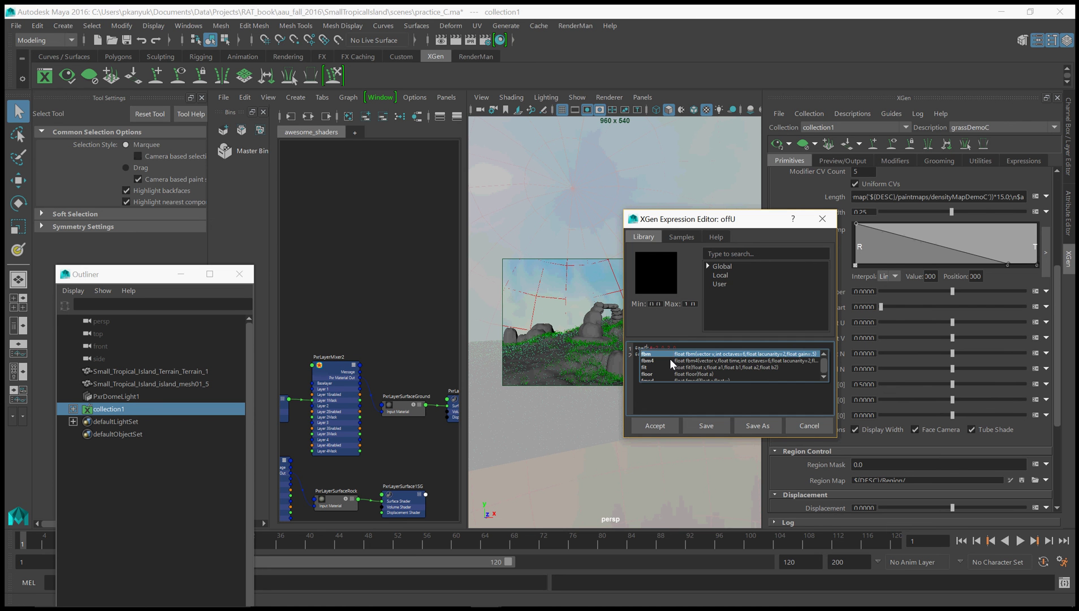
type("bm(")
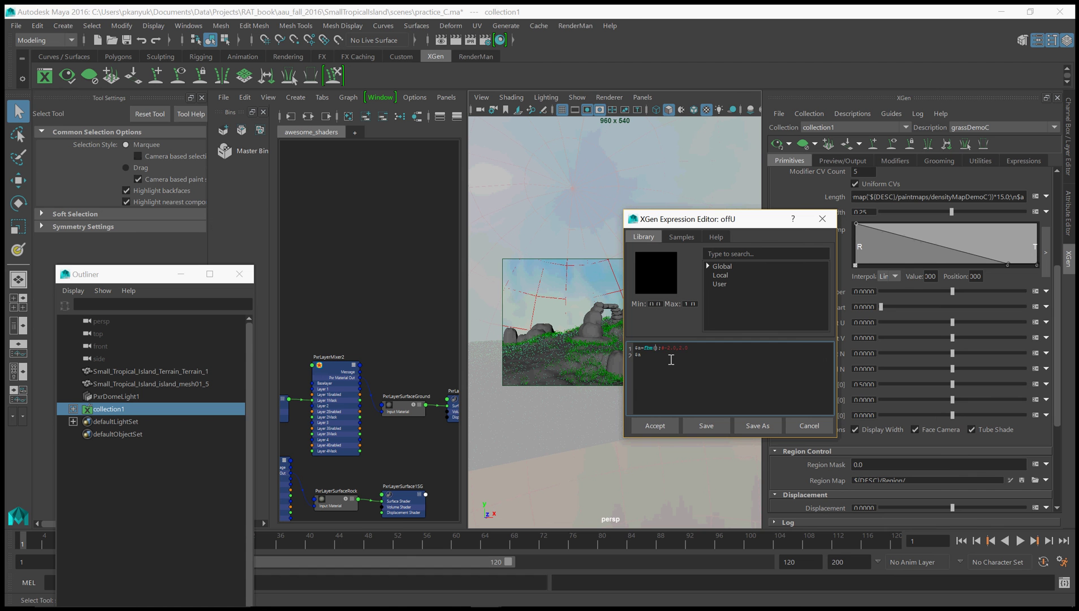
type("$Pref")
type("*")
left_click(658, 425)
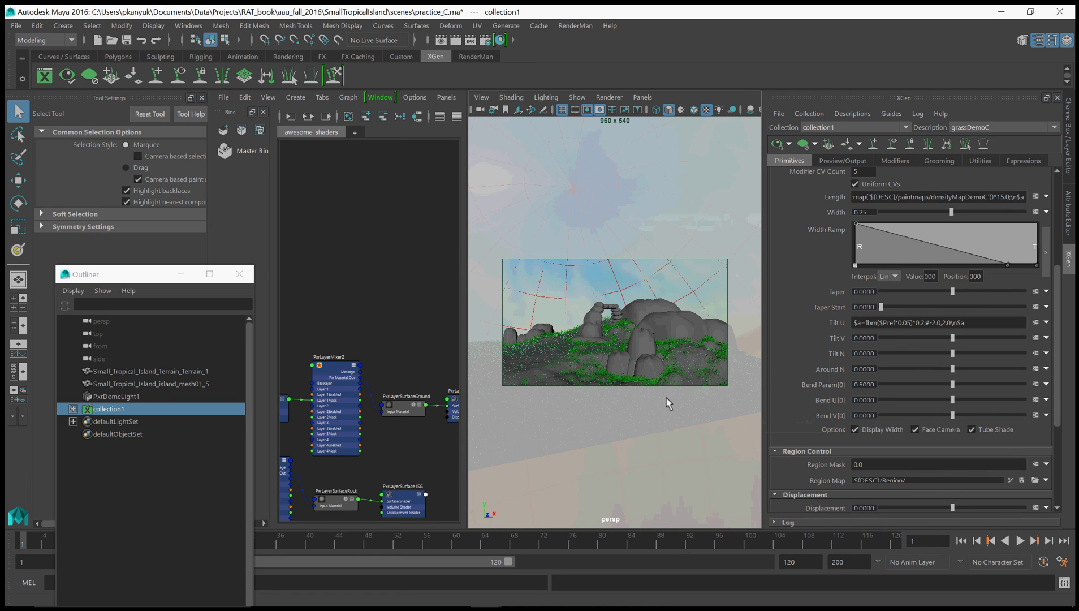
Copy the full Tilt U expression into the Tilt V expression and accept it.
double_click(905, 322)
triple_click(905, 322)
key("ctrl+c")
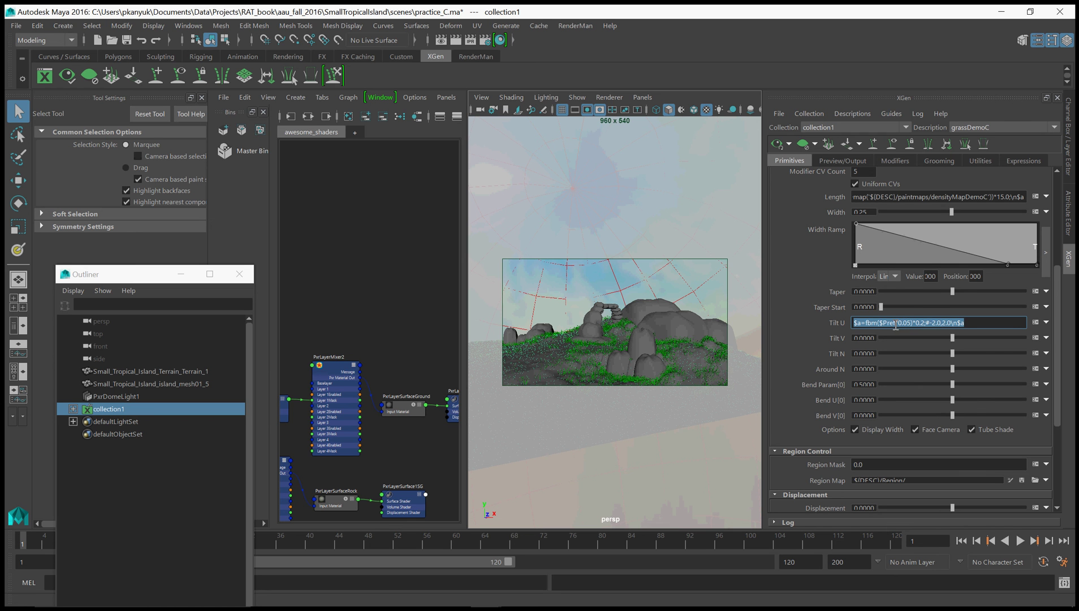
left_click(1035, 337)
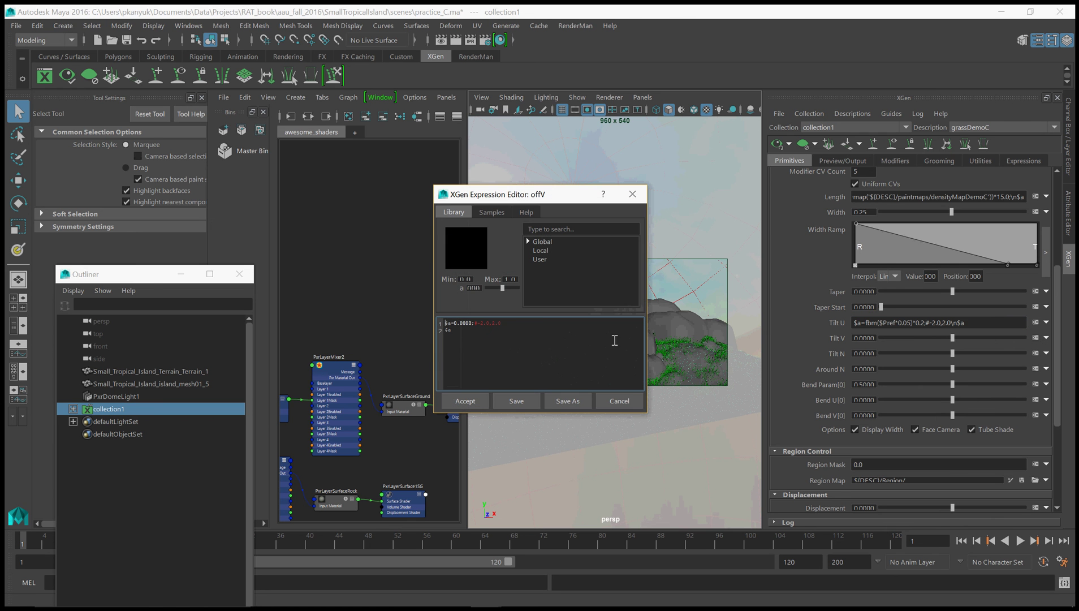
left_click_drag(516, 323, 423, 323)
key("ctrl+v")
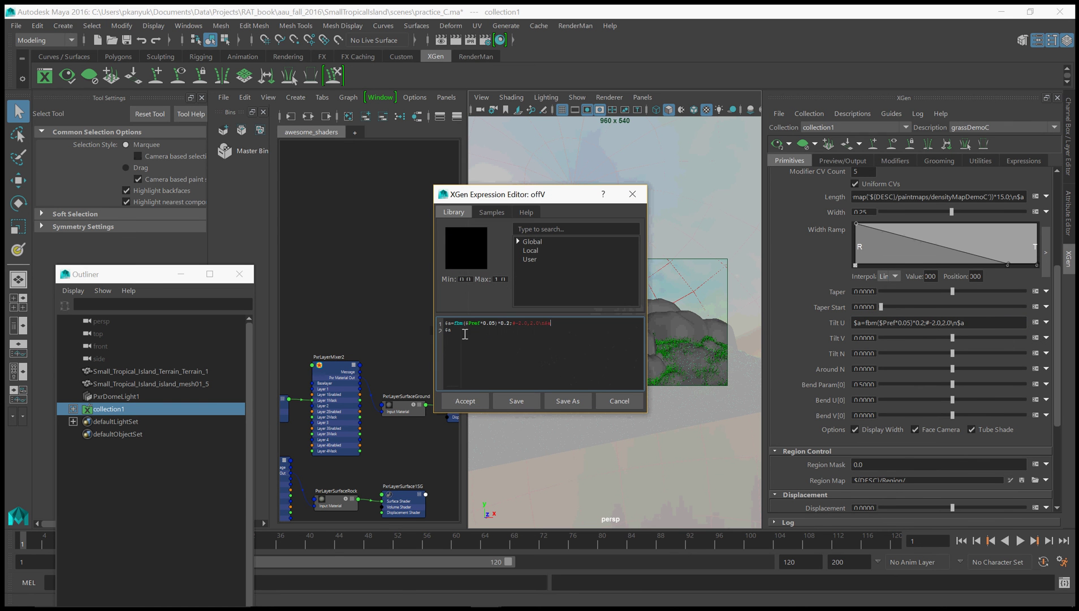
left_click(474, 402)
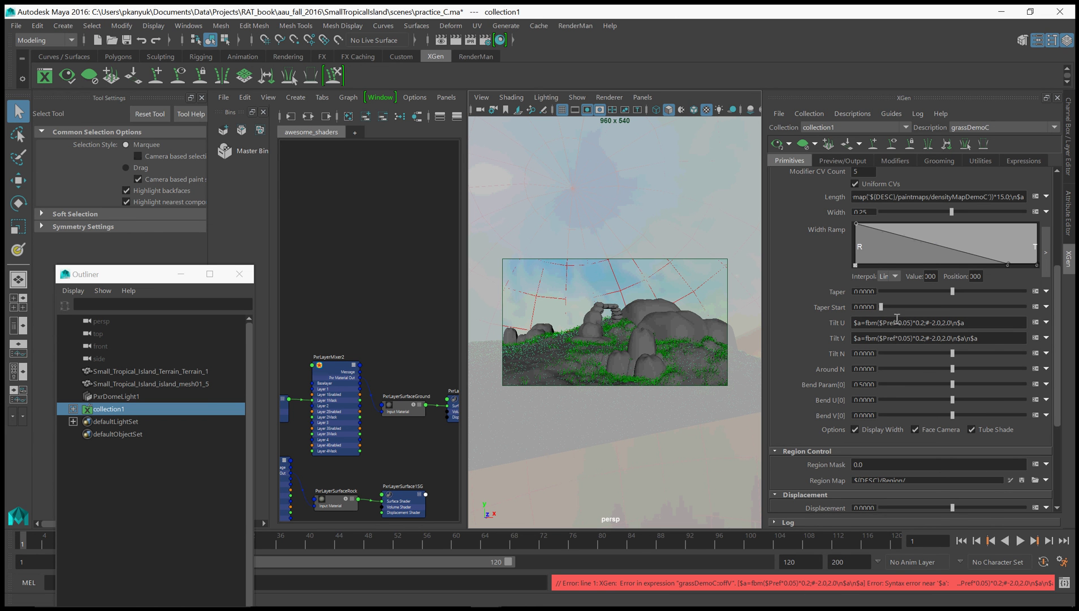
Offset the noise position in the Tilt V expression by [0,0,100], giving fbm(($Pref+[0,0,100])*0.05)*0.2.
left_click(1035, 337)
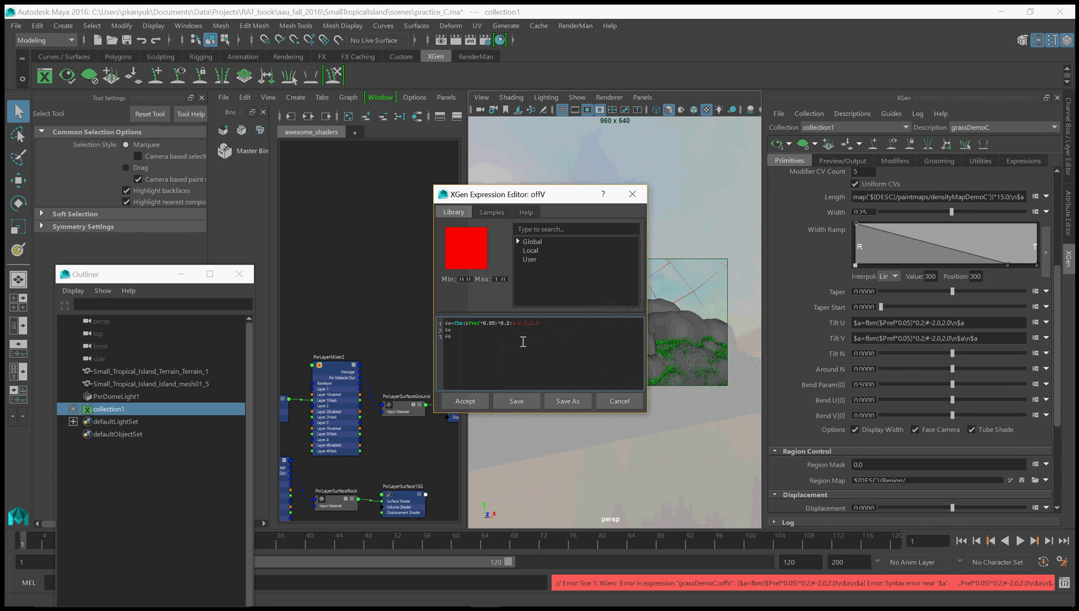
type("(")
type(")")
type("+[0.0])*")
type("0.")
type("0")
key("BackSpace")
key("BackSpace")
type(",0,100")
left_click(465, 400)
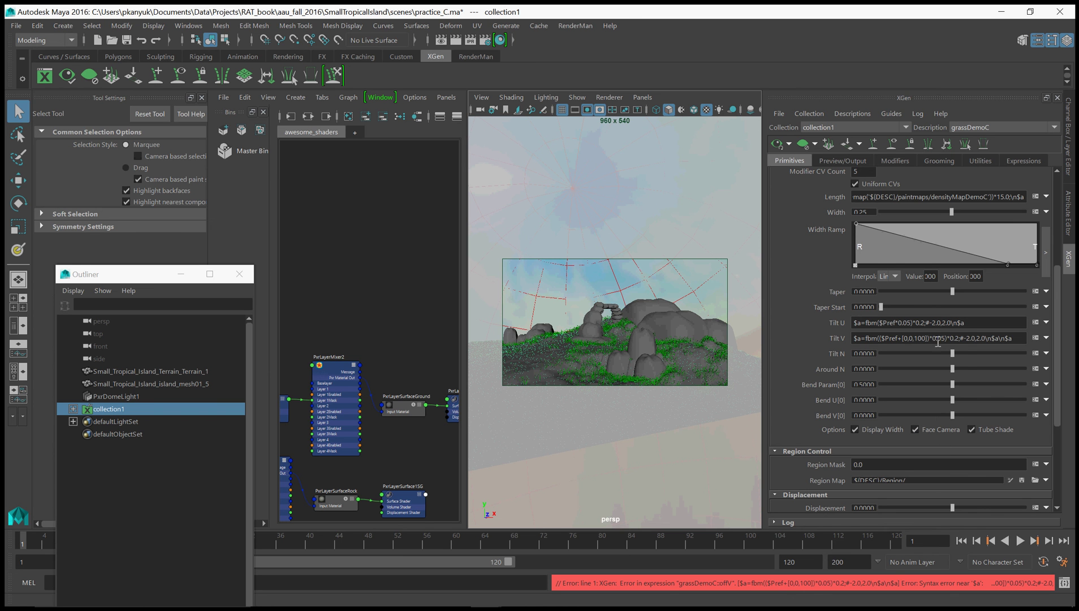
Remove the duplicate $a line from the end of the Tilt V expression and accept it.
left_click(1035, 337)
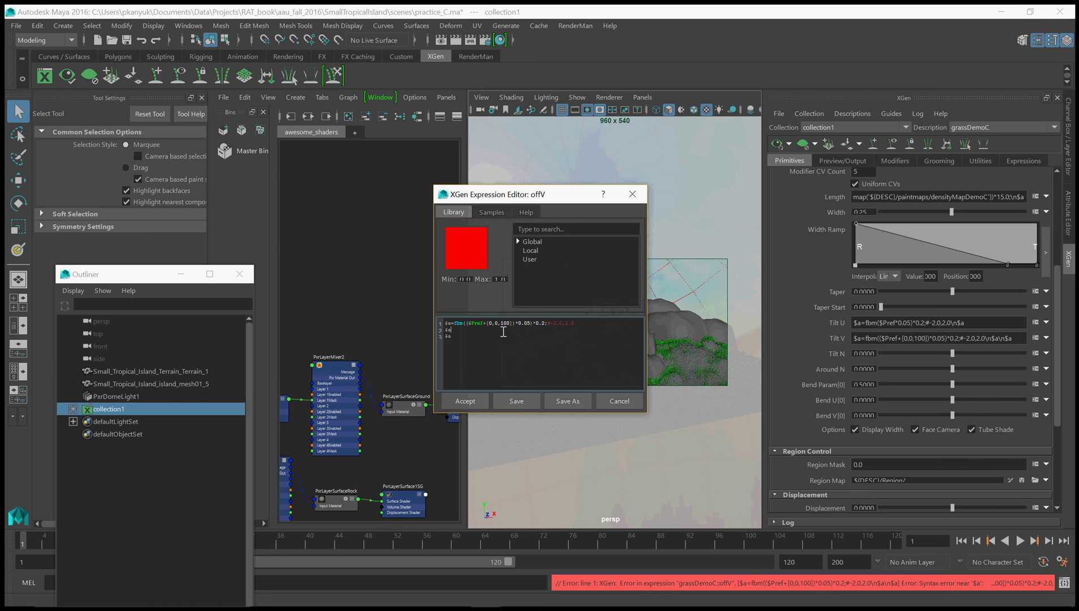
key("BackSpace")
key("BackSpace")
left_click(464, 400)
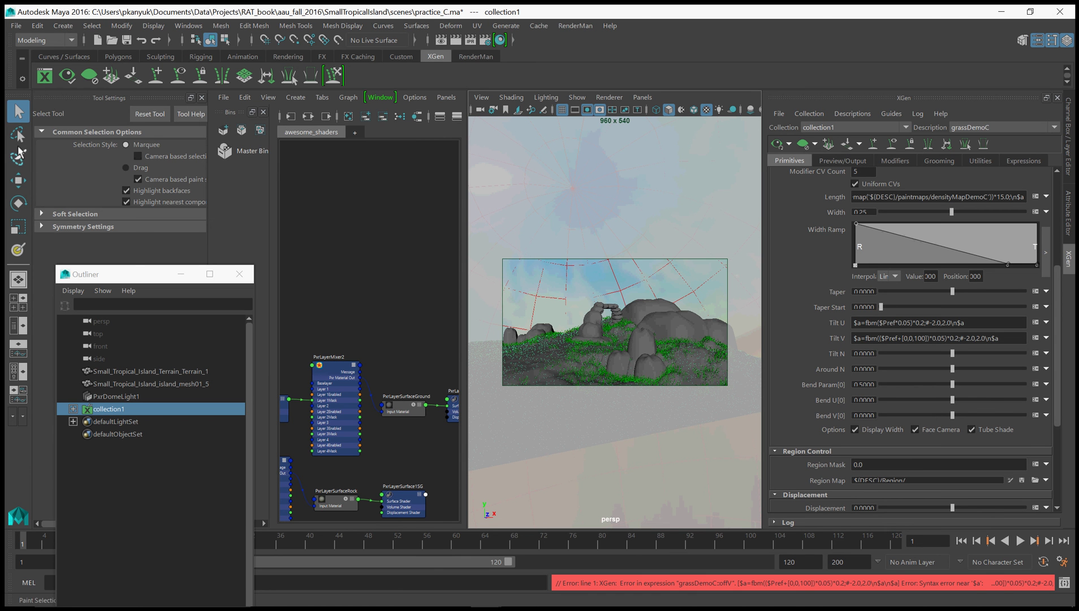
Render the scene with the wider, tilted grass and examine the new practice_C image in the render viewer.
left_click(474, 57)
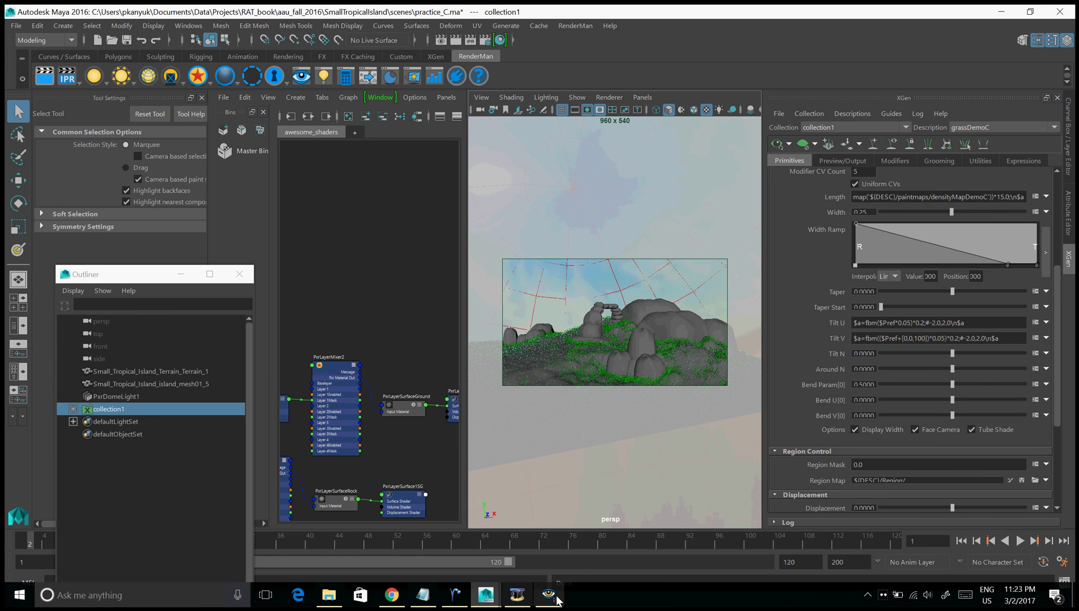
left_click(548, 593)
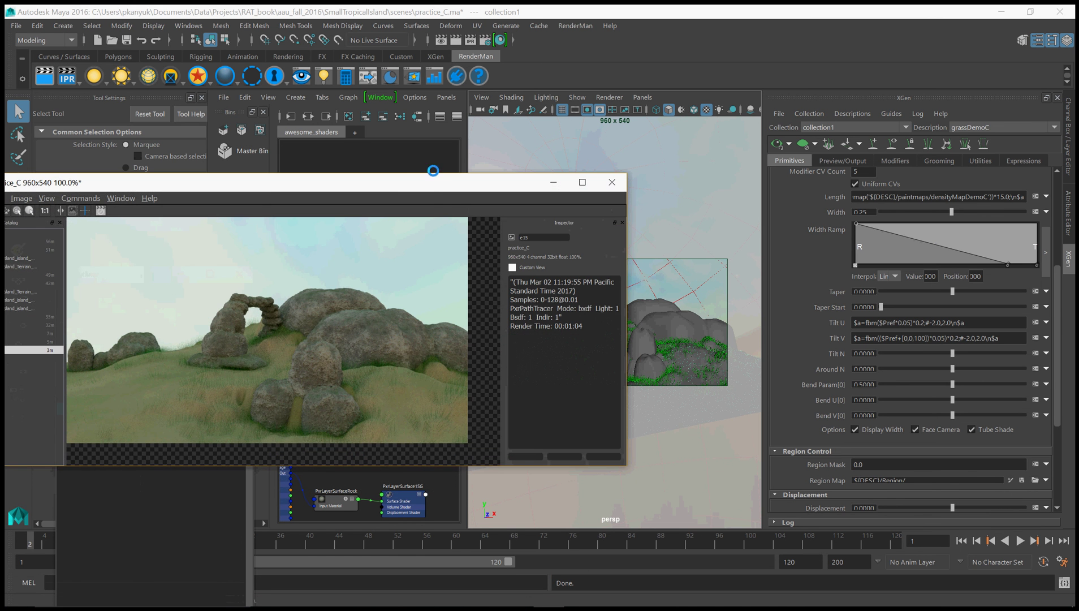
left_click_drag(429, 187, 505, 175)
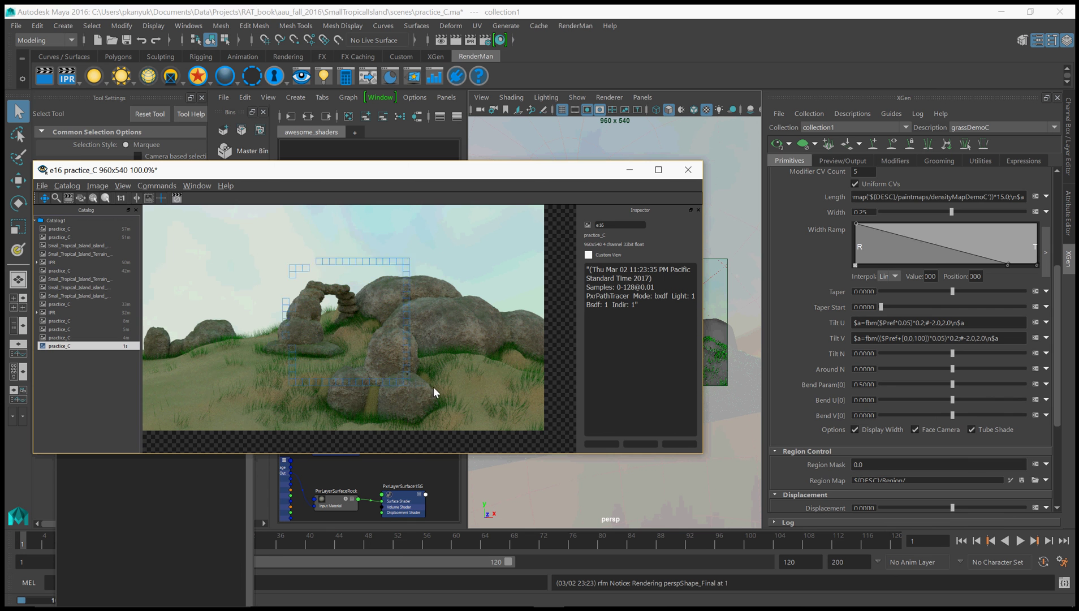
left_click(177, 198)
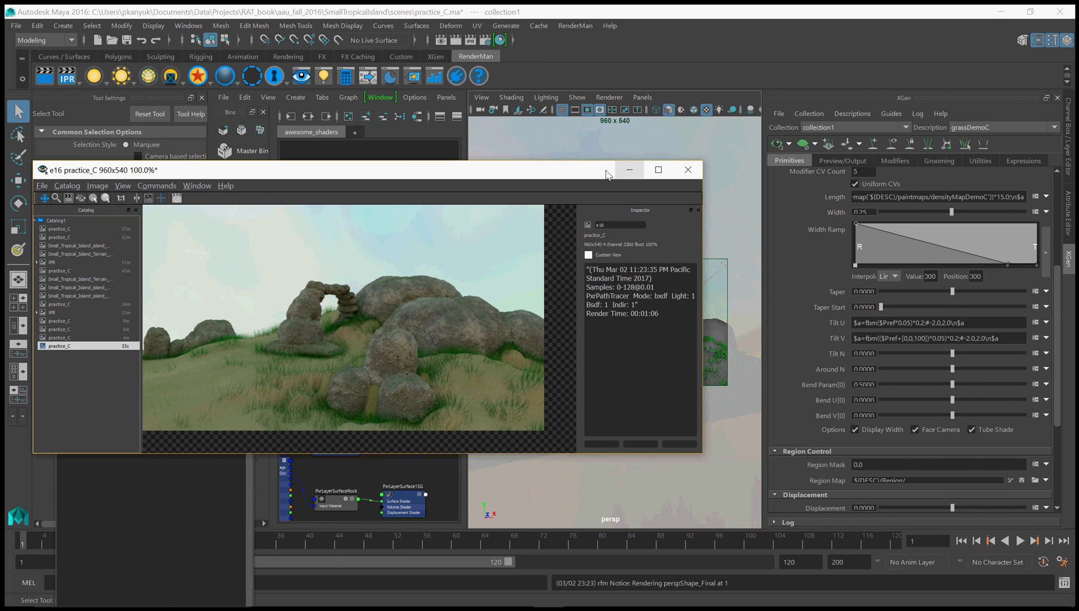
left_click_drag(575, 174, 502, 187)
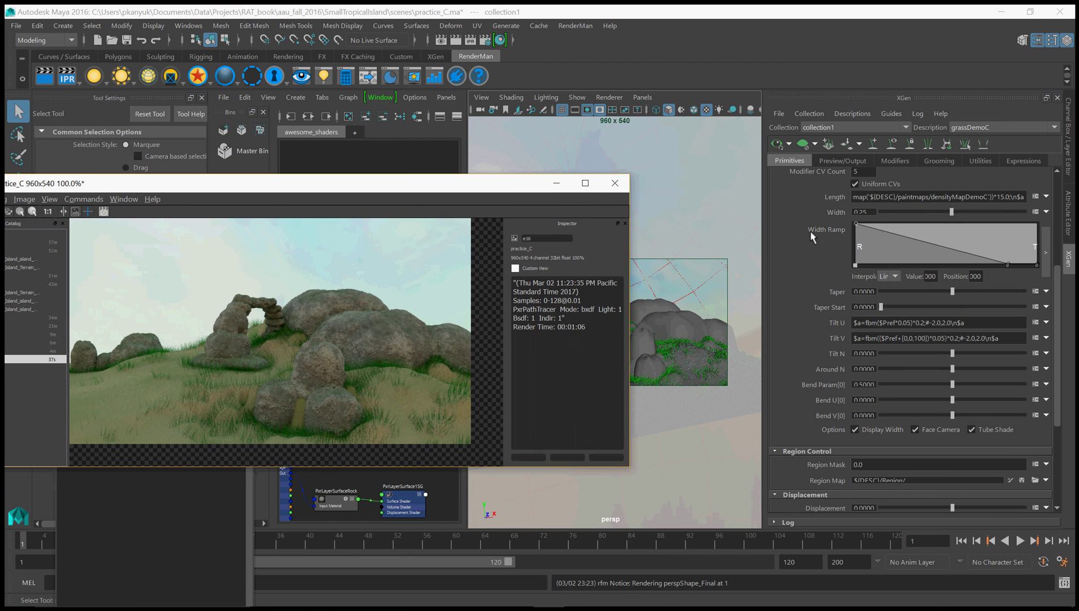
Set the red component of the Primitive Color expression to fbm($Pref*0.05)*0.25, keeping the render viewer out of the way.
left_click(844, 161)
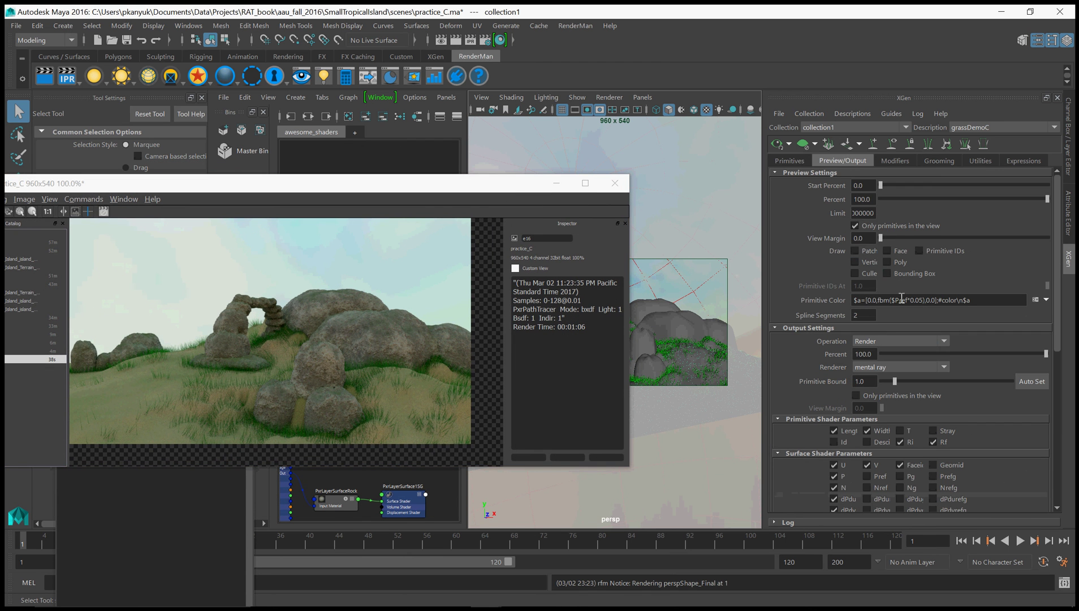
left_click(1038, 299)
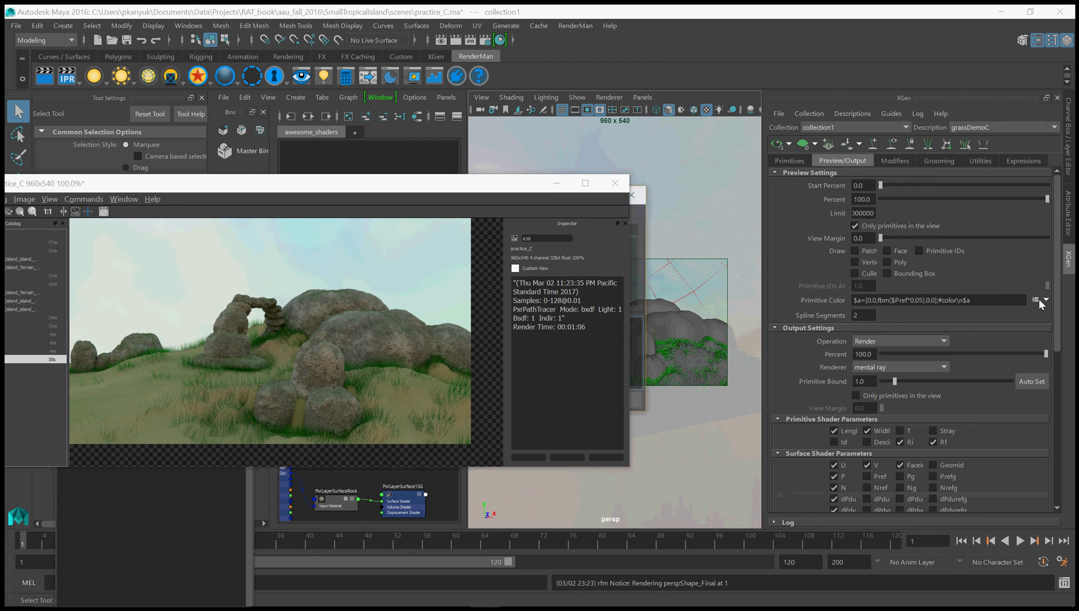
left_click_drag(444, 194, 511, 313)
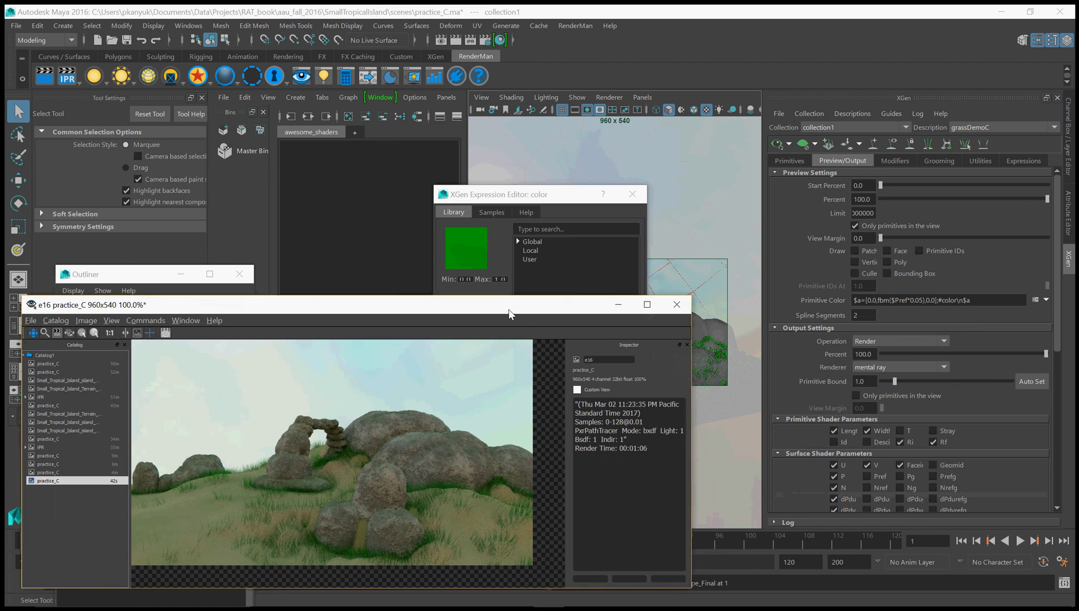
left_click(618, 304)
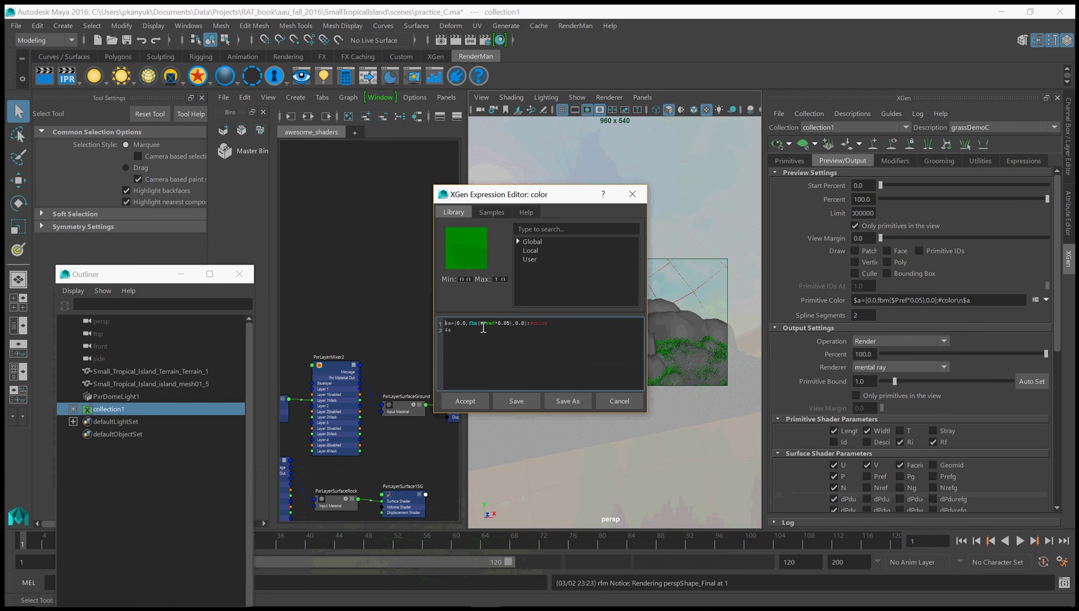
mouse_move(465, 323)
left_mouse_down()
mouse_move(511, 323)
mouse_move(471, 323)
left_mouse_up()
key("ctrl+c")
left_click(513, 323)
left_click_drag(456, 323, 462, 323)
key("ctrl+v")
type("*0.25")
left_click(465, 401)
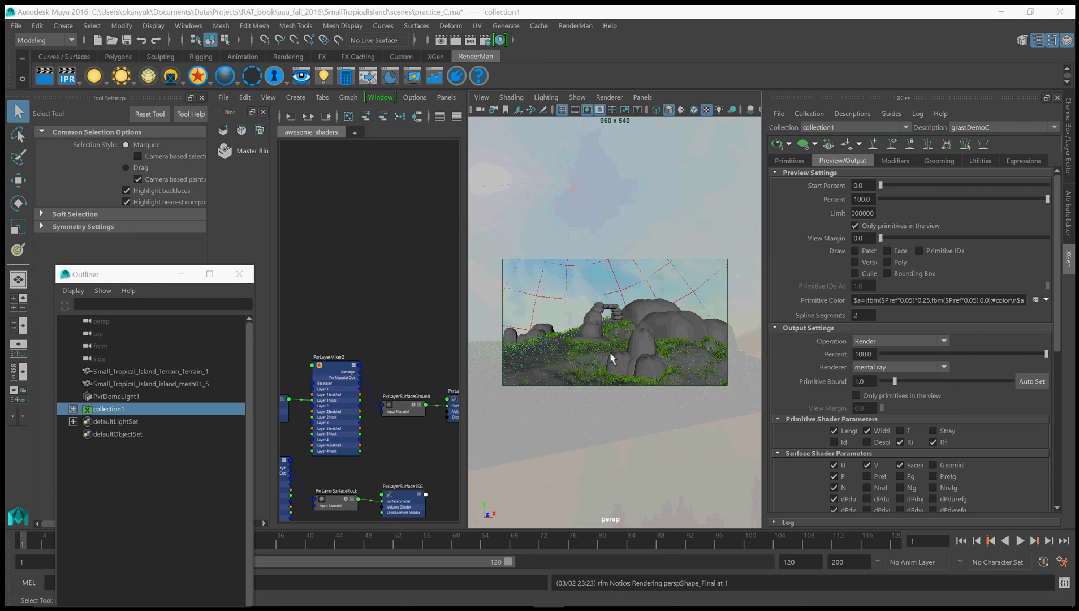
Change the noise frequency of the red component in the Primitive Color expression to 0.15.
left_click(1035, 300)
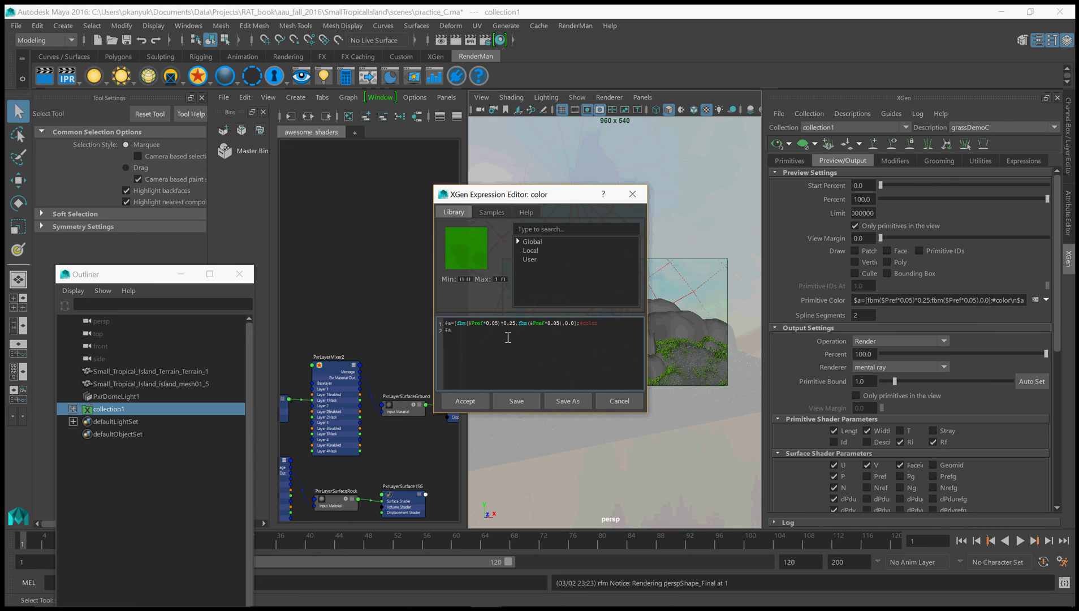
key("BackSpace")
type("1")
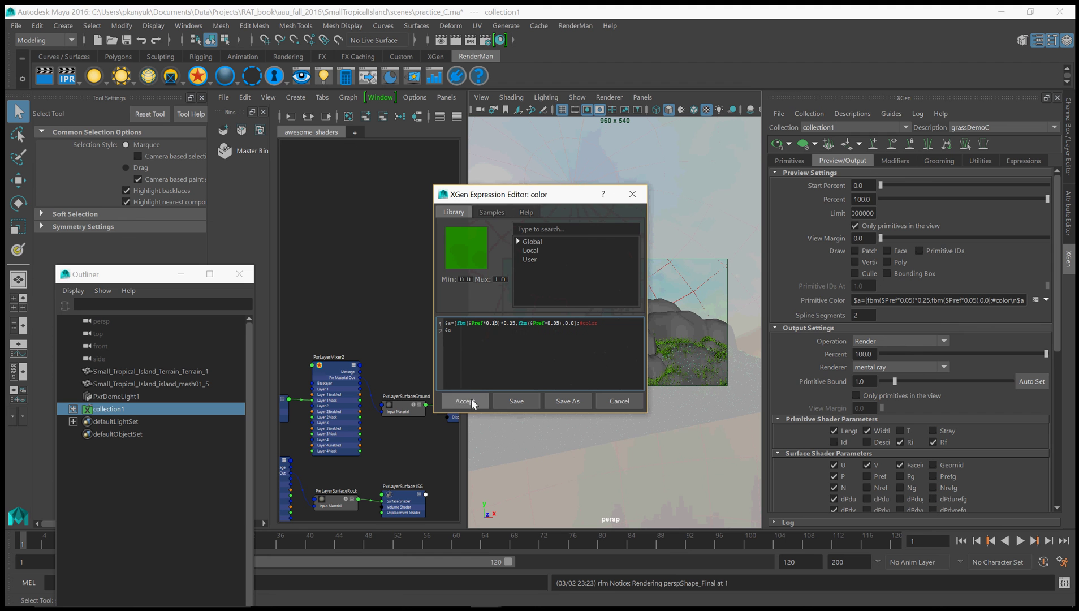
left_click(473, 401)
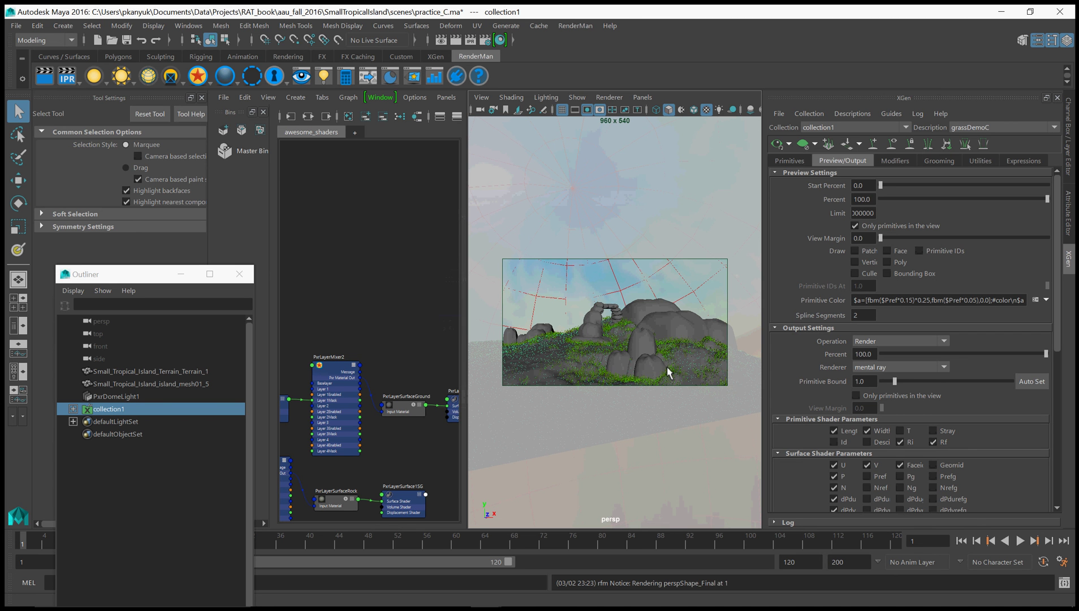
Copy the whole Primitive Color expression of the grass description and set the output renderer to RenderMan.
triple_click(875, 306)
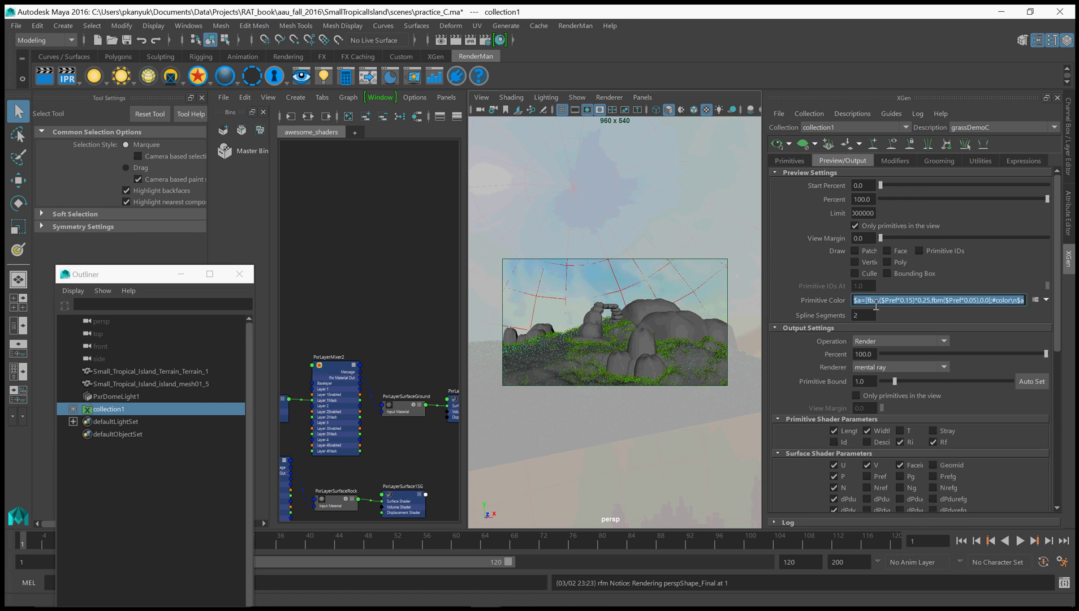
left_click(792, 163)
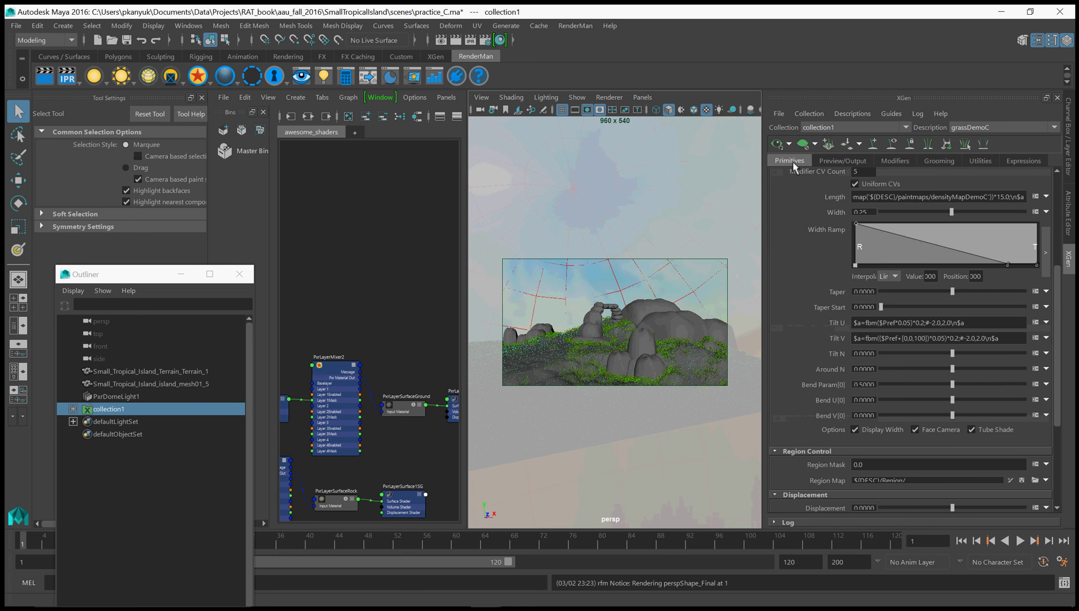
scroll(1058, 340, "down", 5)
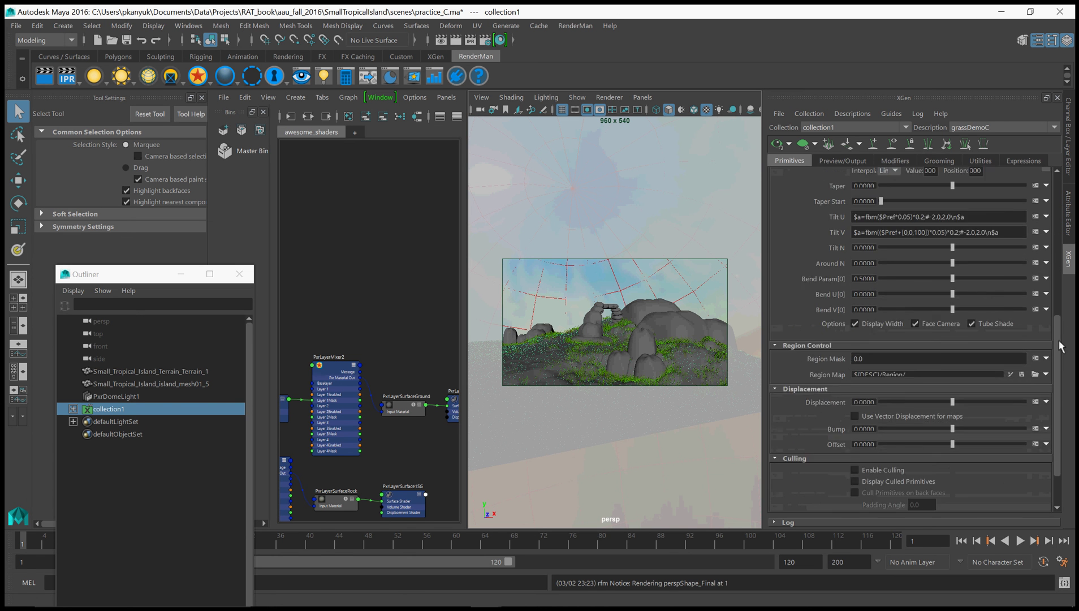
scroll(1051, 391, "up", 3)
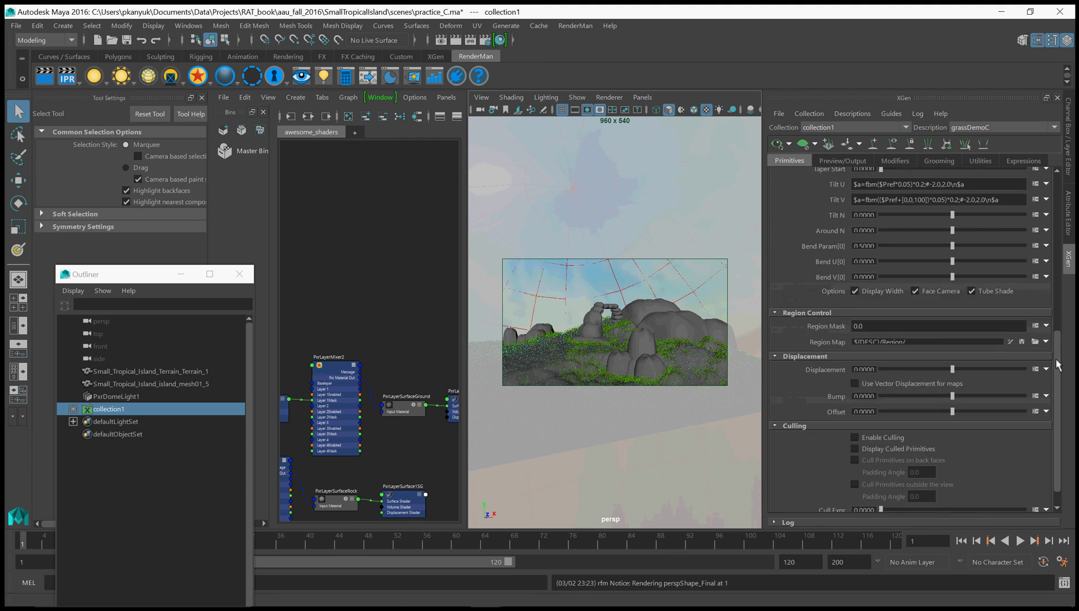
left_click_drag(1059, 339, 1042, 199)
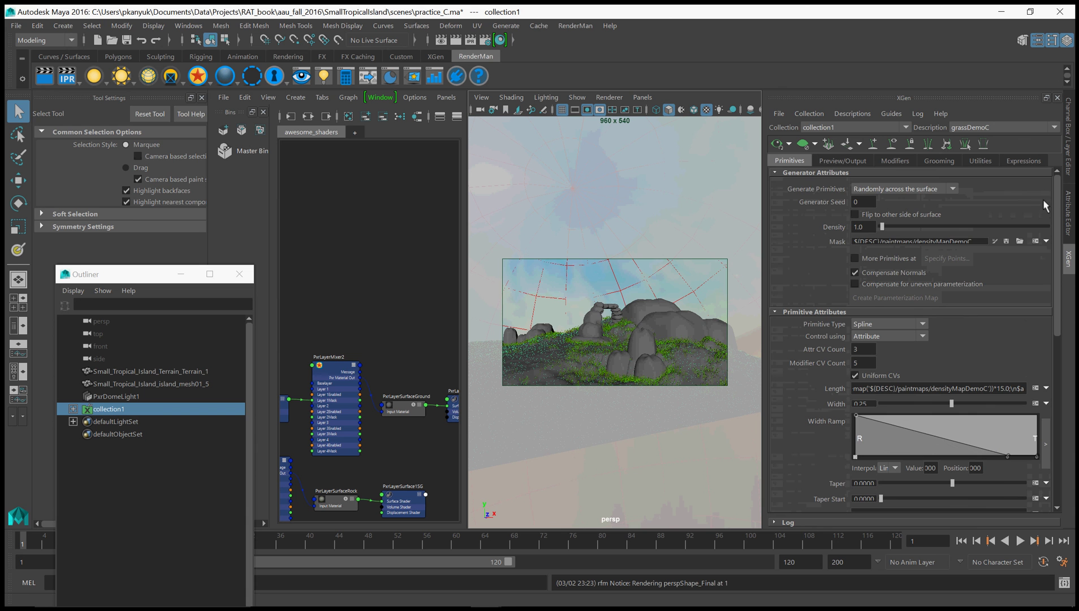
left_click(845, 160)
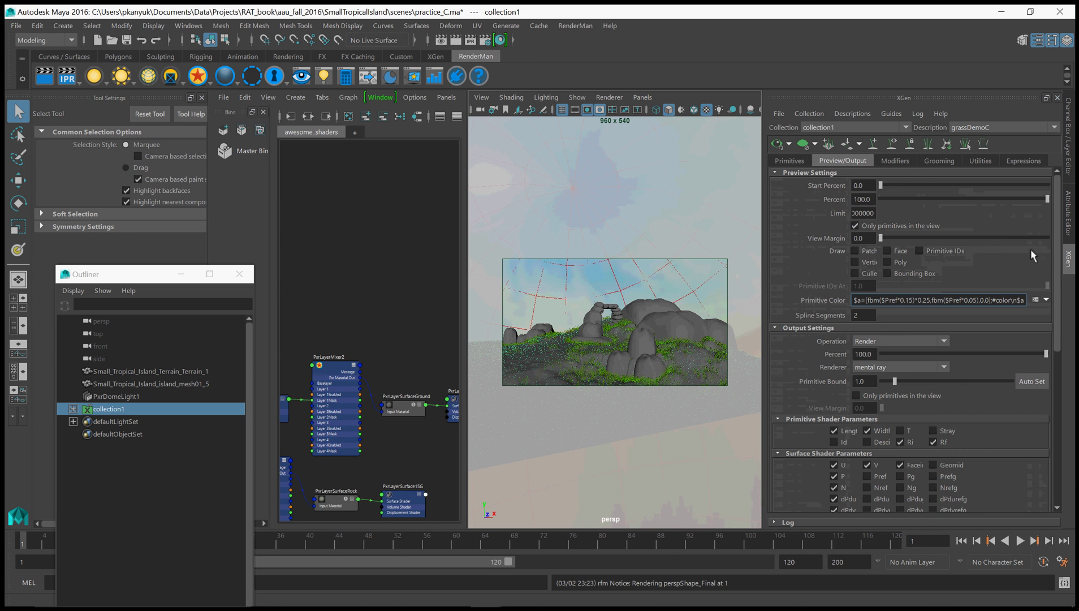
left_click_drag(1055, 246, 1056, 269)
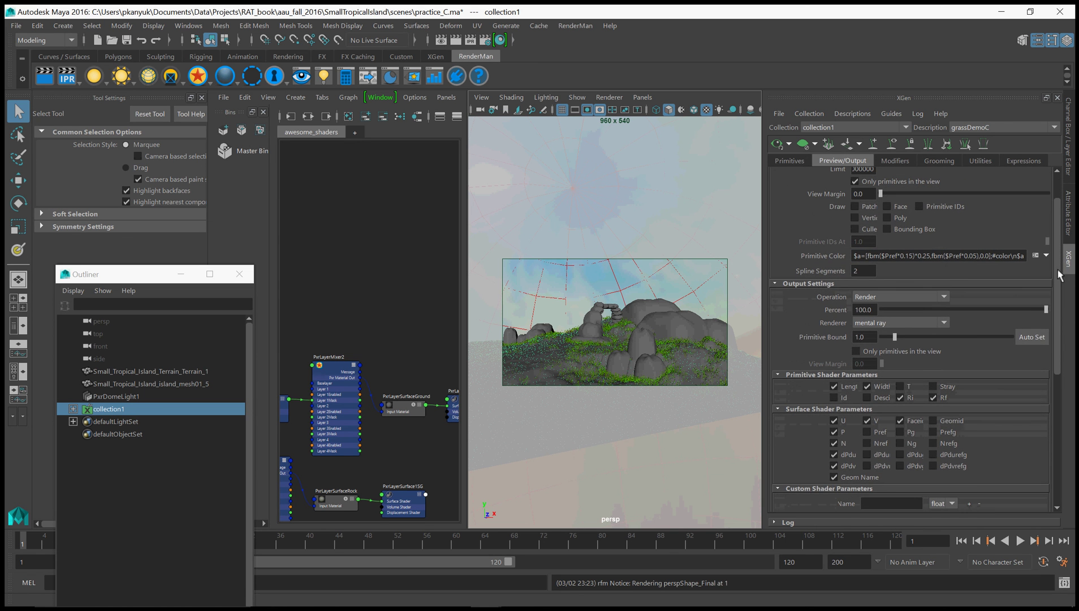
left_click(903, 322)
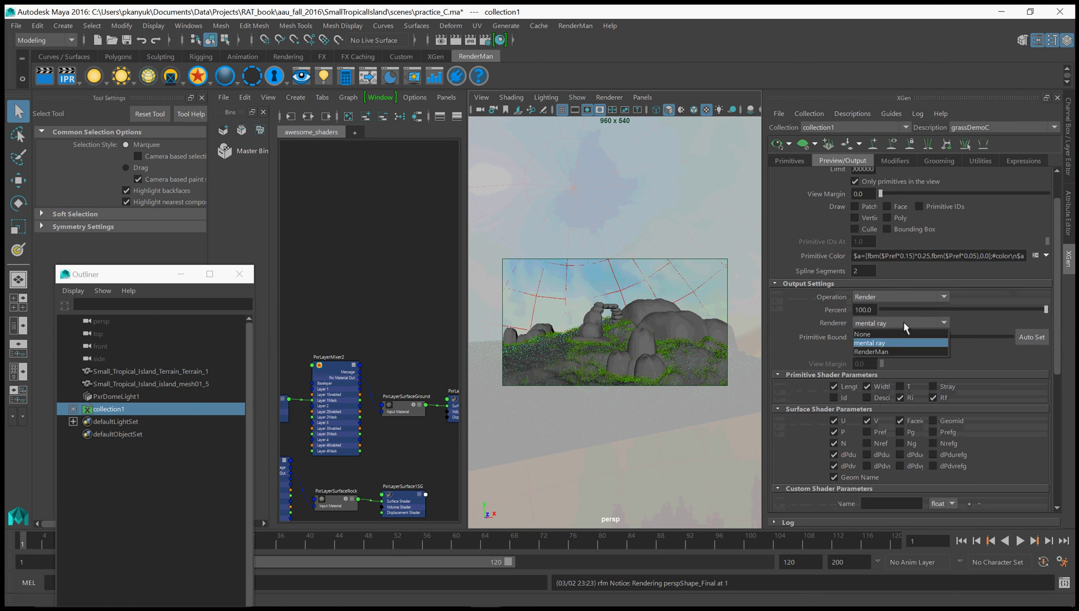
left_click(882, 350)
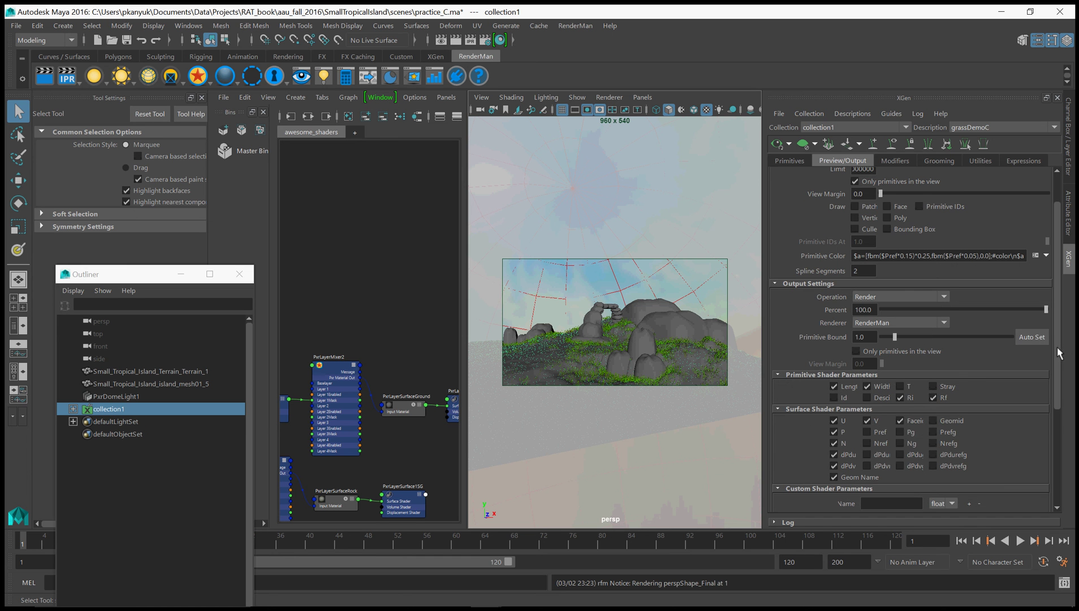
Add a custom shader parameter of type color named grassColor to the grass description.
left_click_drag(1056, 346, 1038, 429)
left_click(941, 362)
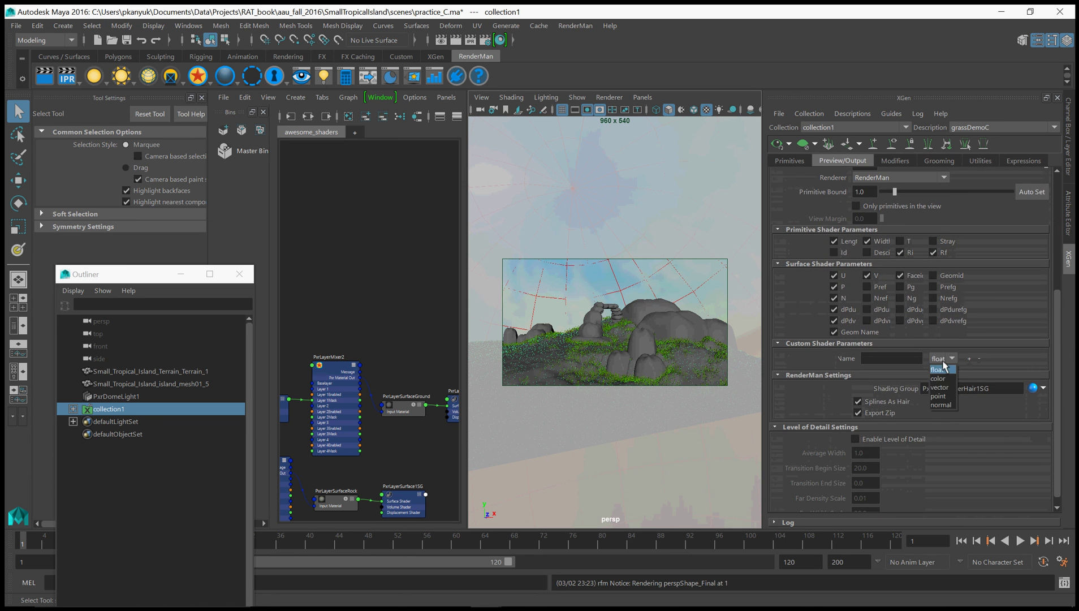
left_click(944, 378)
left_click(898, 358)
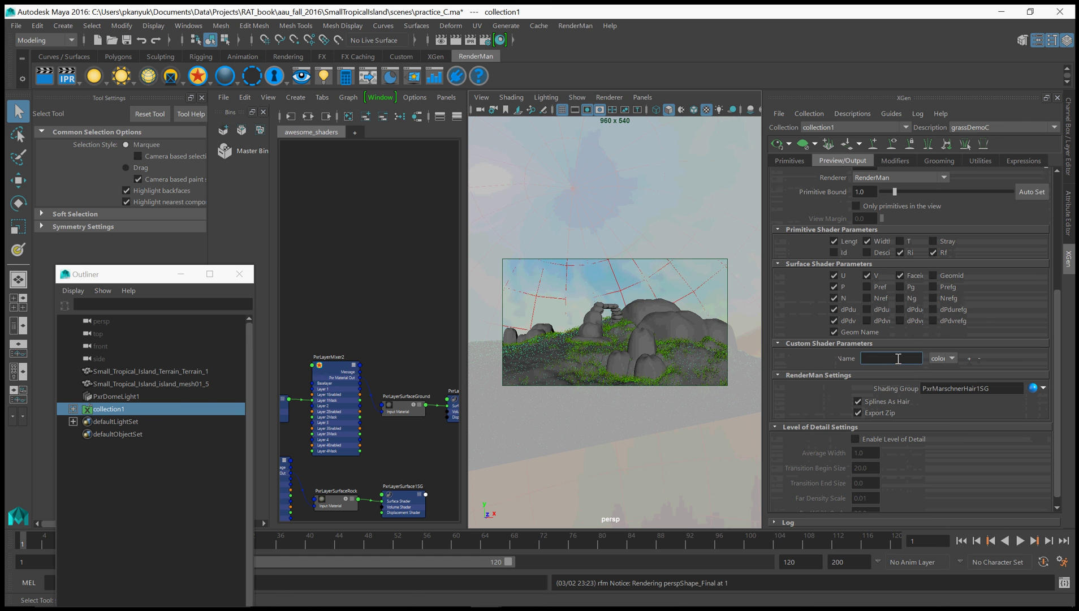
type("grassCp")
left_click(968, 358)
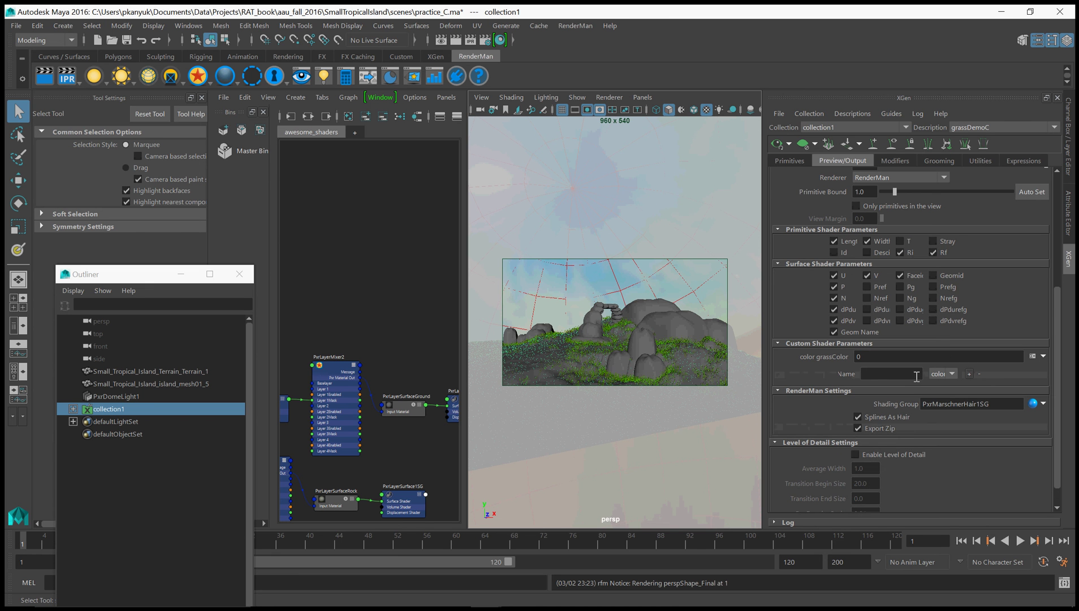
Paste the copied expression $a=[fbm($Pref*0.15)*0.25,fbm($Pref*0.05),0.0];#color\n$a into the grassColor parameter and accept it.
scroll(831, 381, "down", 1)
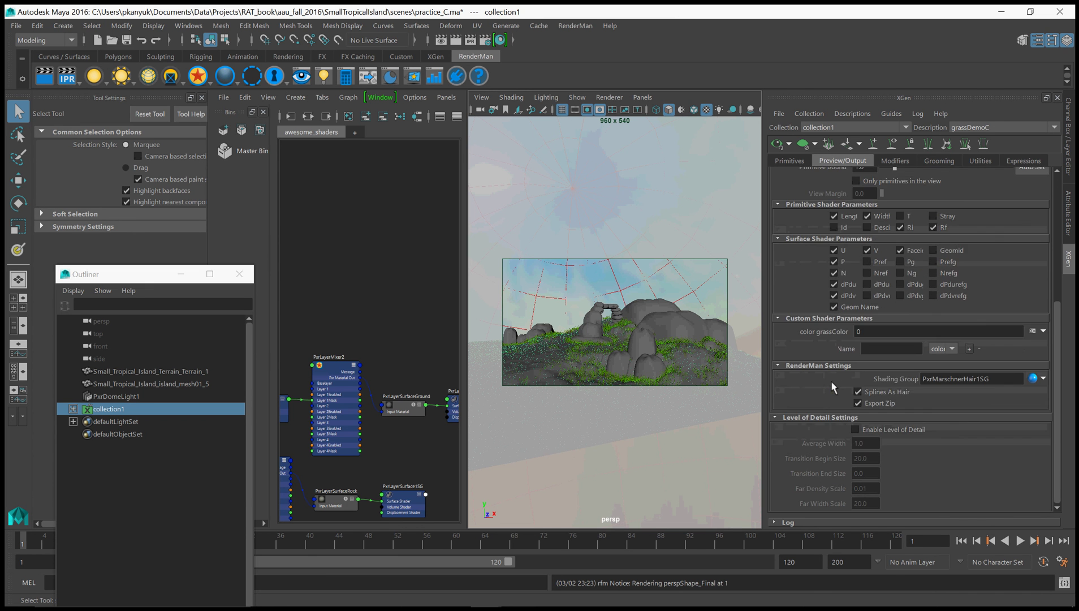
scroll(831, 382, "up", 2)
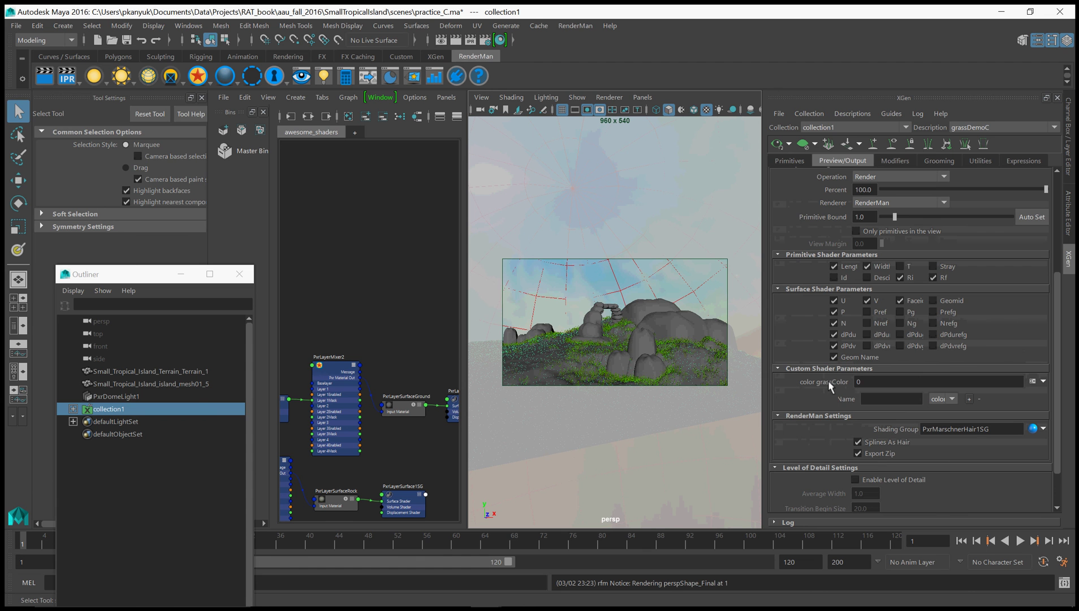
left_click(1034, 383)
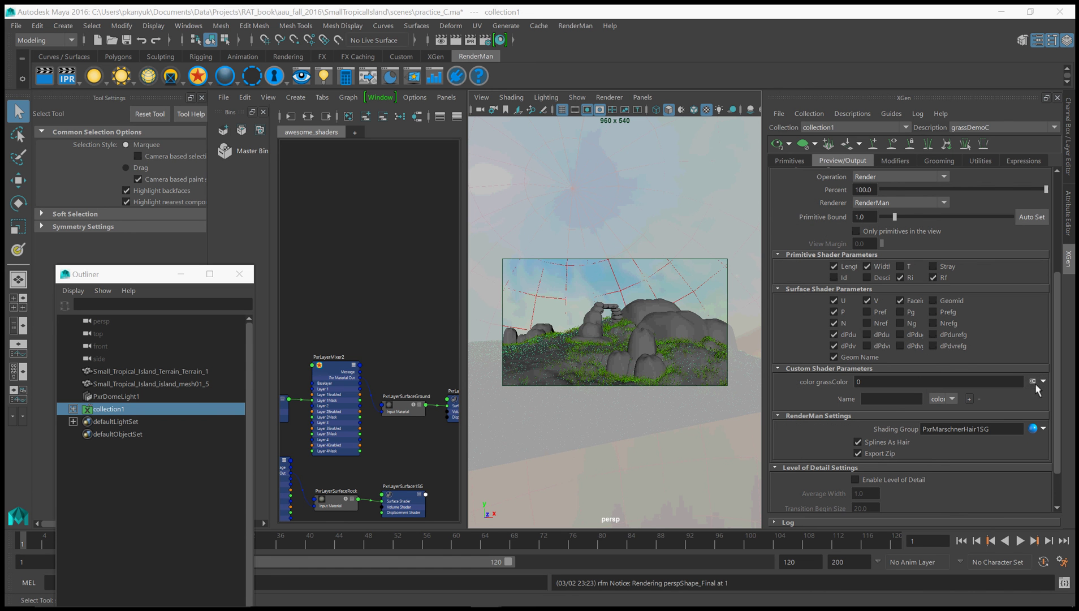
type("$a=[fbm($Pref*0.15)*0.25,fbm($Pref*0.05),0.0];#color\\n$a")
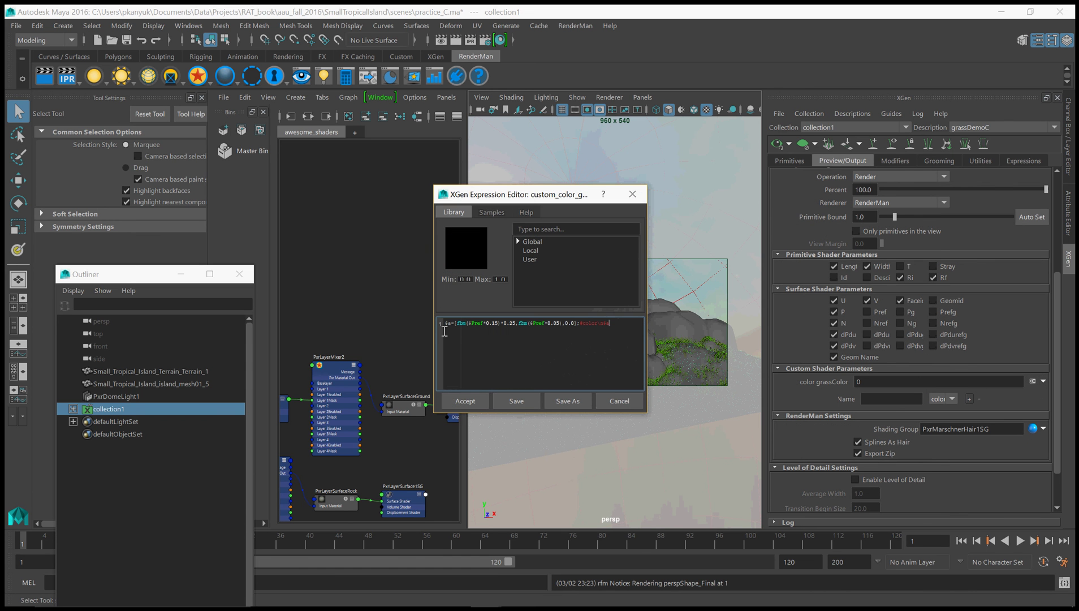
left_click(478, 400)
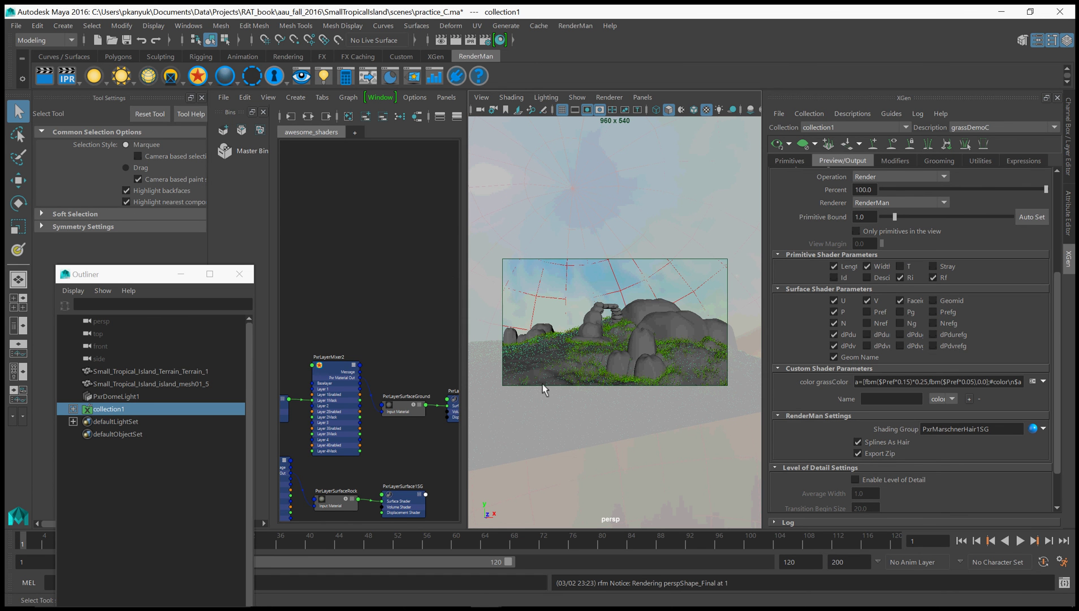
Create a PxrPrimvar node in the shading graph and place it beside the input side of PxrMarschnerHair1.
middle_click_drag(386, 454, 392, 333, "alt")
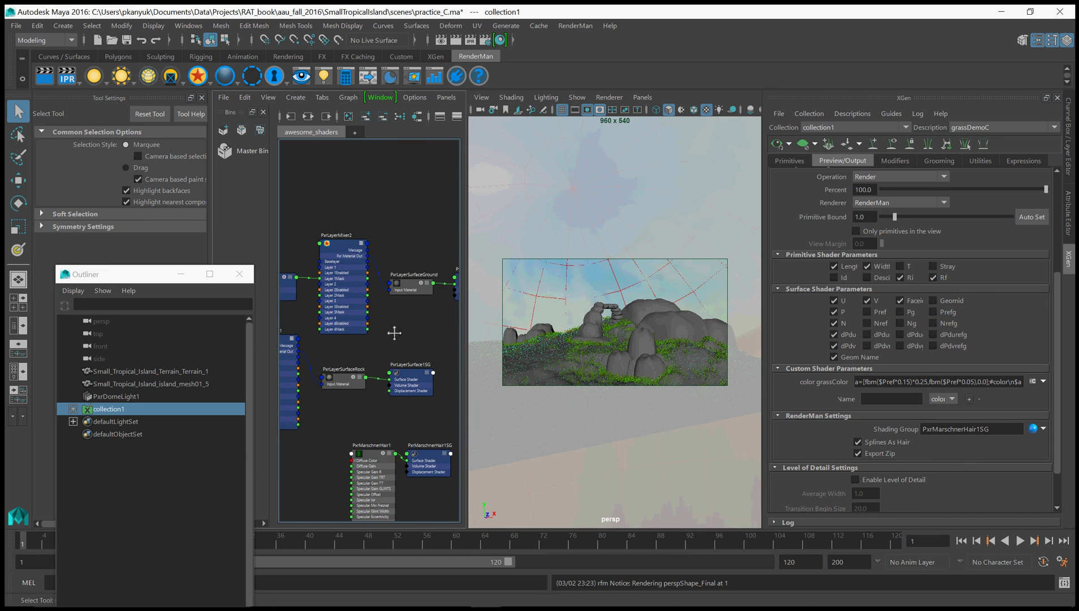
mouse_move(349, 446)
middle_mouse_down("alt")
mouse_move(390, 408)
mouse_move(350, 428)
middle_mouse_up("alt")
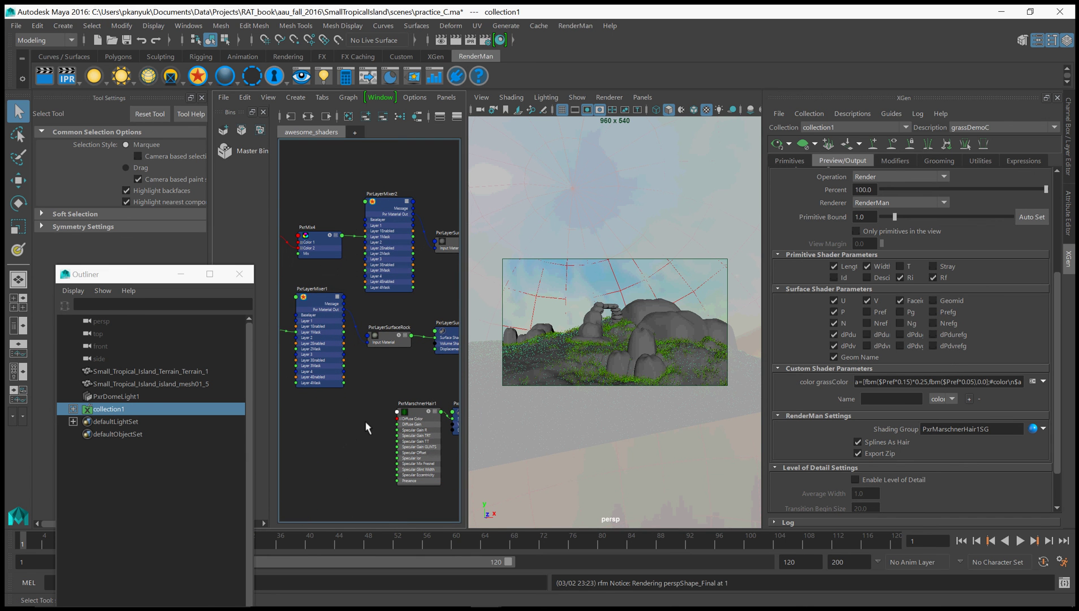
key("Tab")
type("PxrPr")
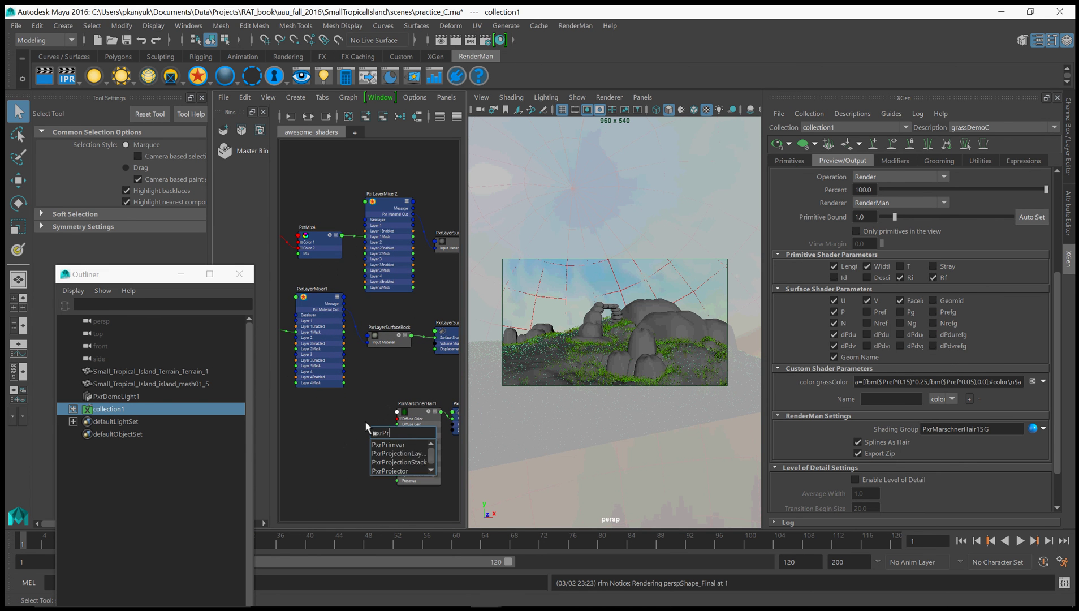
key("Return")
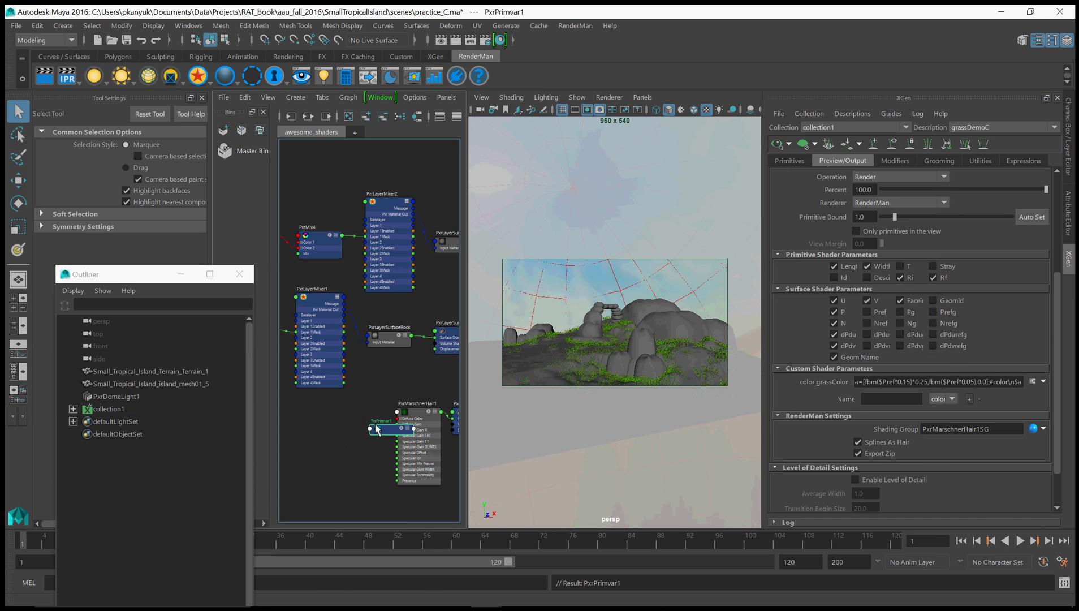
left_click_drag(376, 428, 344, 421)
Set the PxrPrimvar node's variable type to color and its variable name to grassColor.
scroll(345, 421, "up", 3)
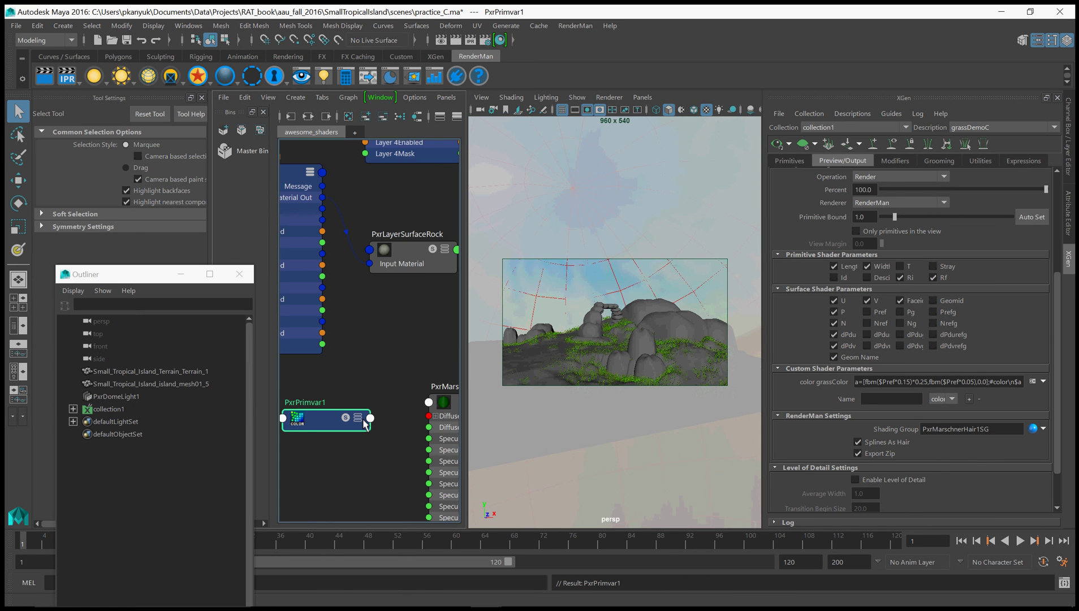
scroll(365, 421, "down", 2)
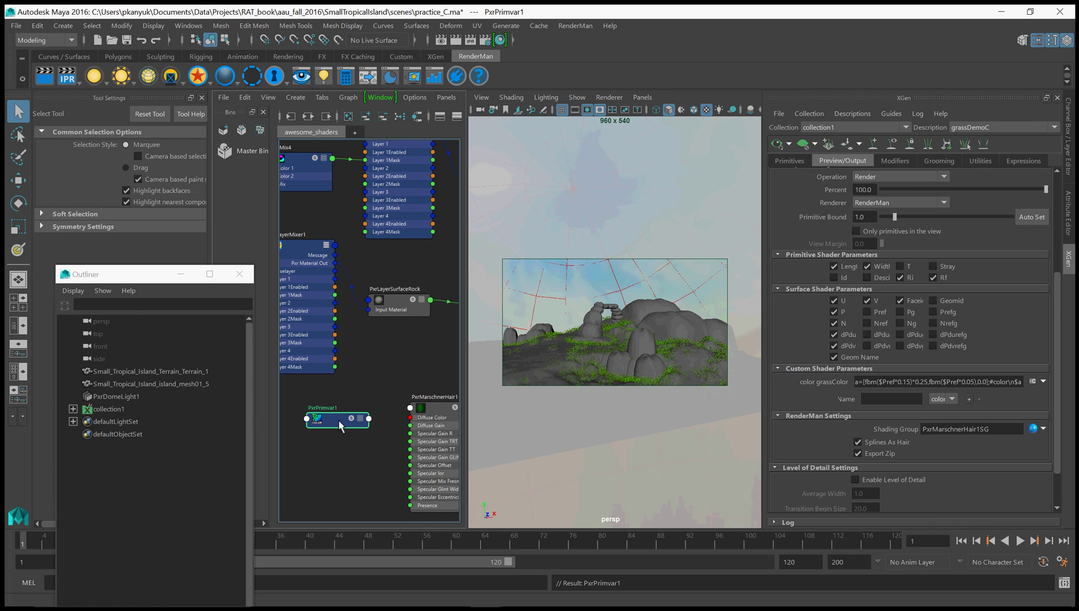
left_click(1057, 98)
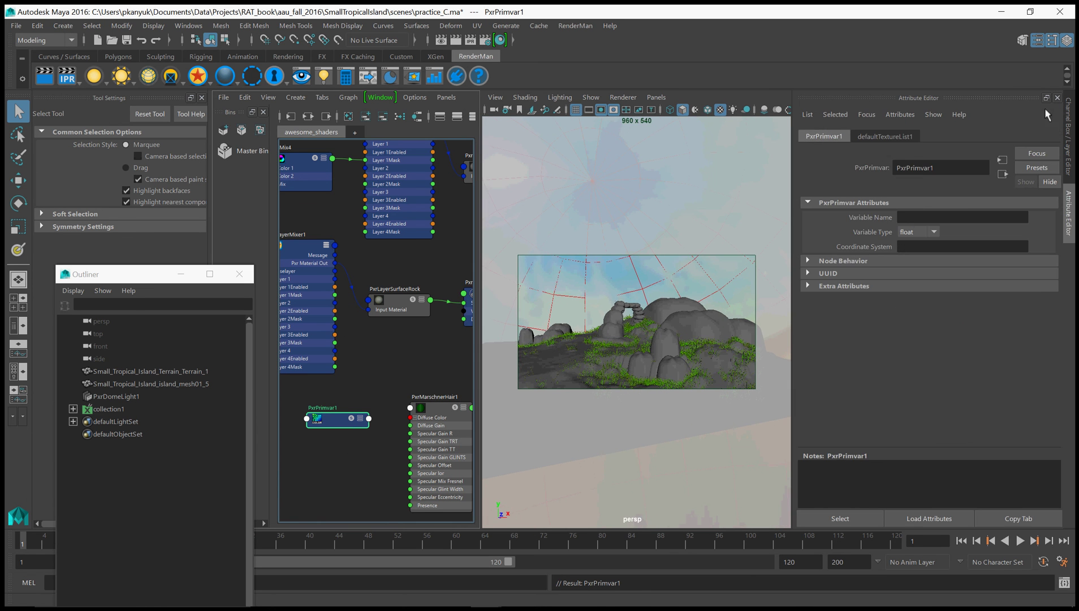
left_click(916, 219)
left_click(926, 232)
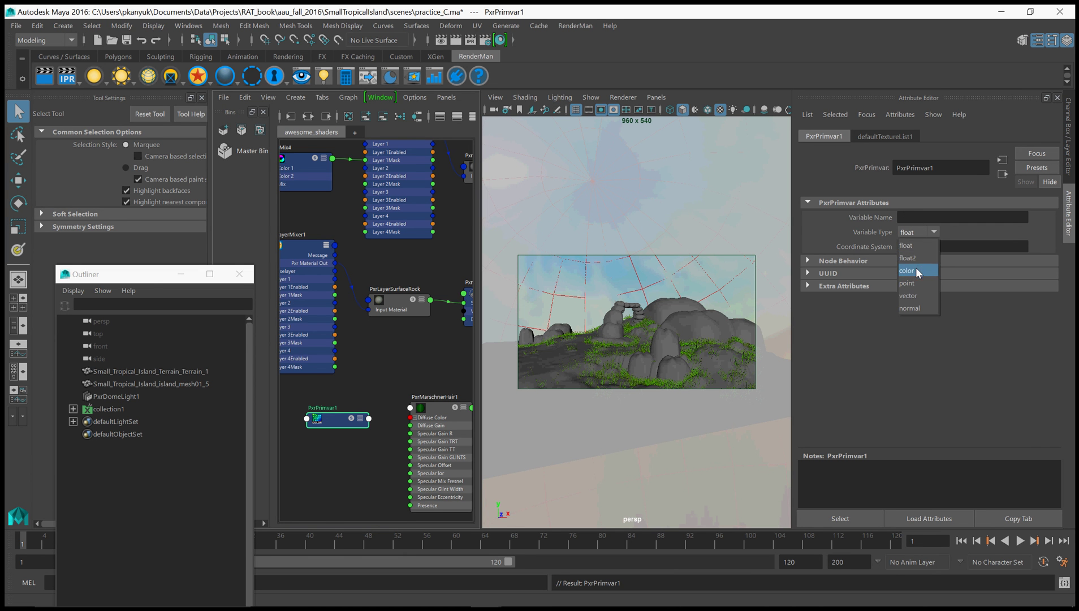
left_click(919, 271)
type("gra")
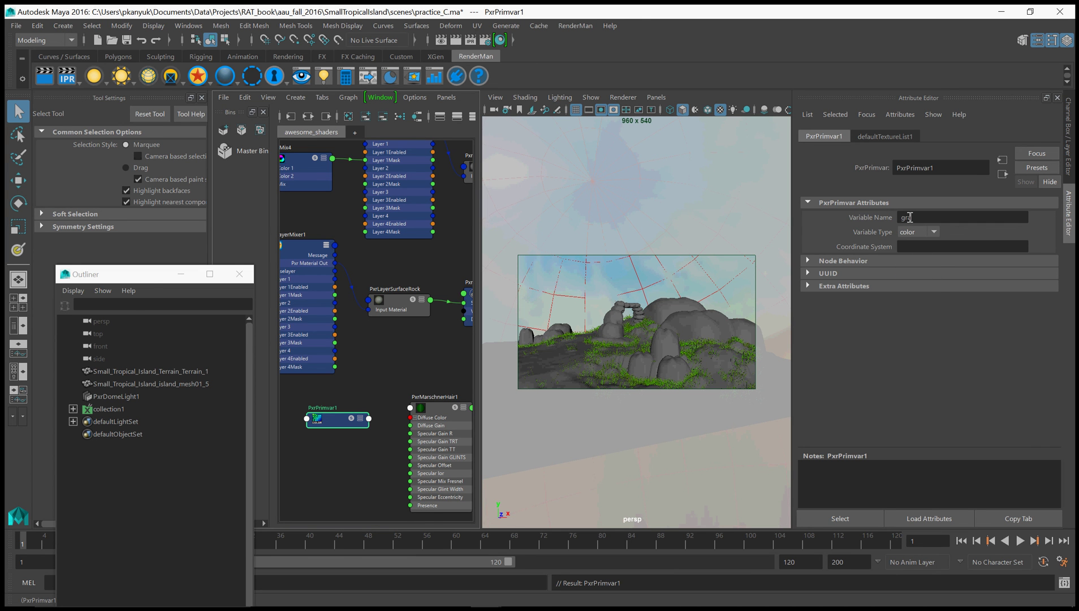
type("ssColor")
Connect the PxrPrimvar node's Result RGB output to the Diffuse Color of PxrMarschnerHair1.
left_click(359, 451)
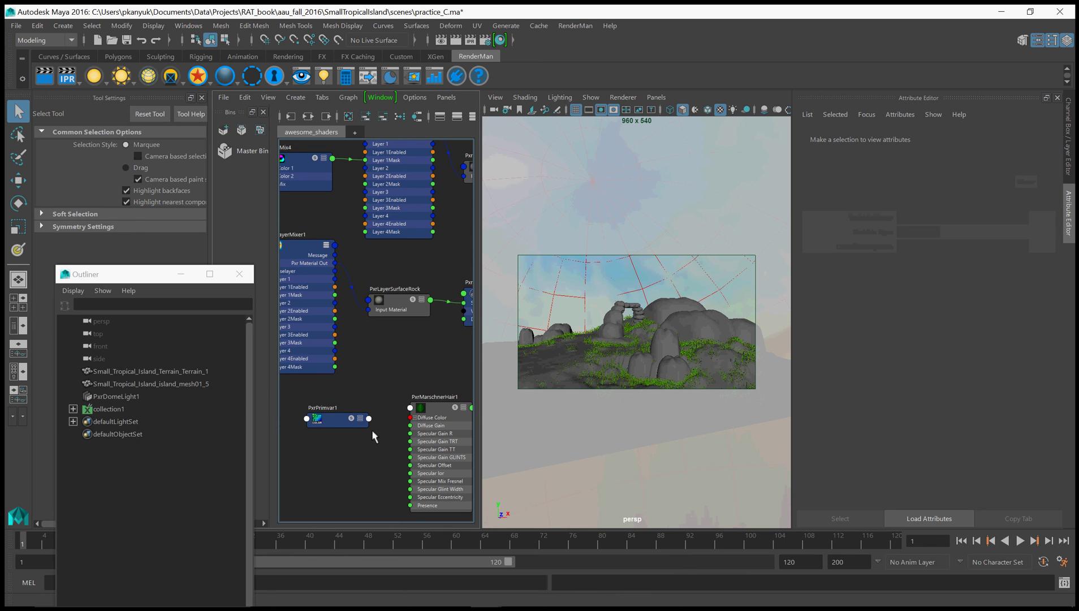
scroll(371, 429, "up", 2)
left_click(366, 413)
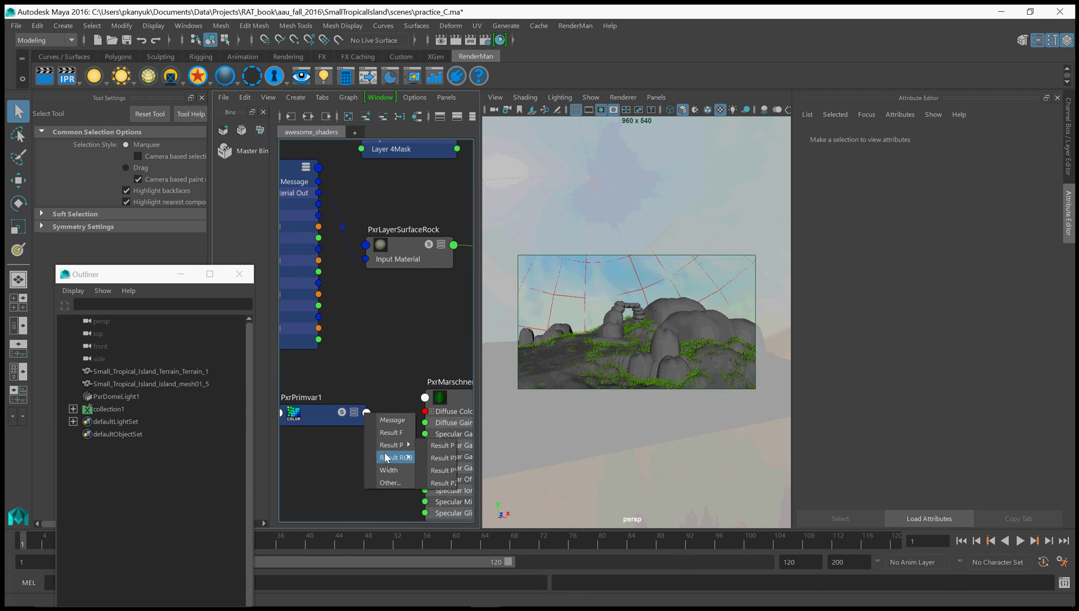
left_click(442, 457)
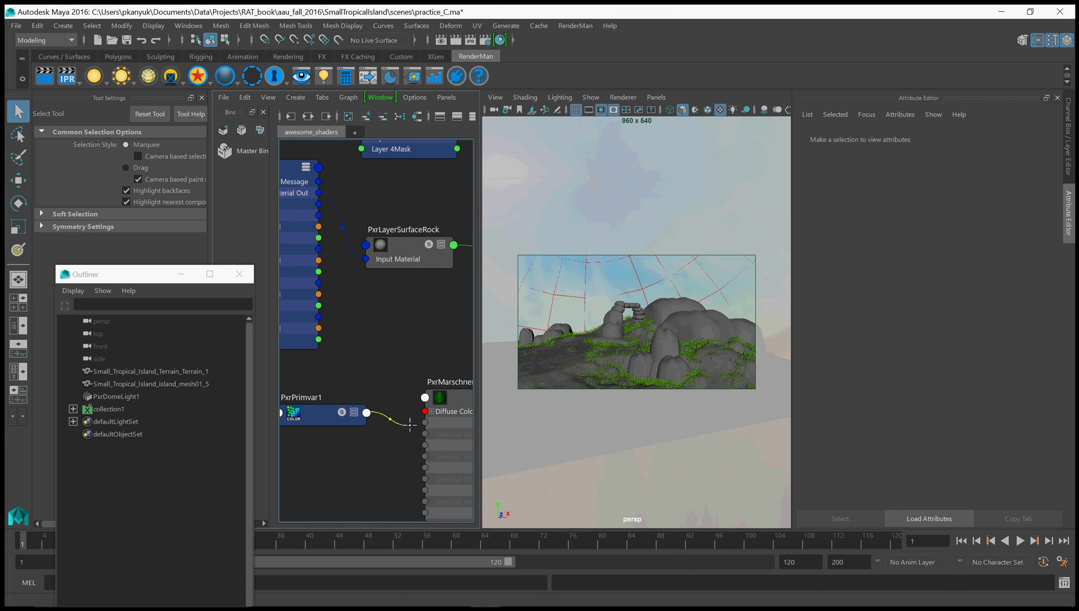
left_click(425, 411)
scroll(404, 431, "down", 3)
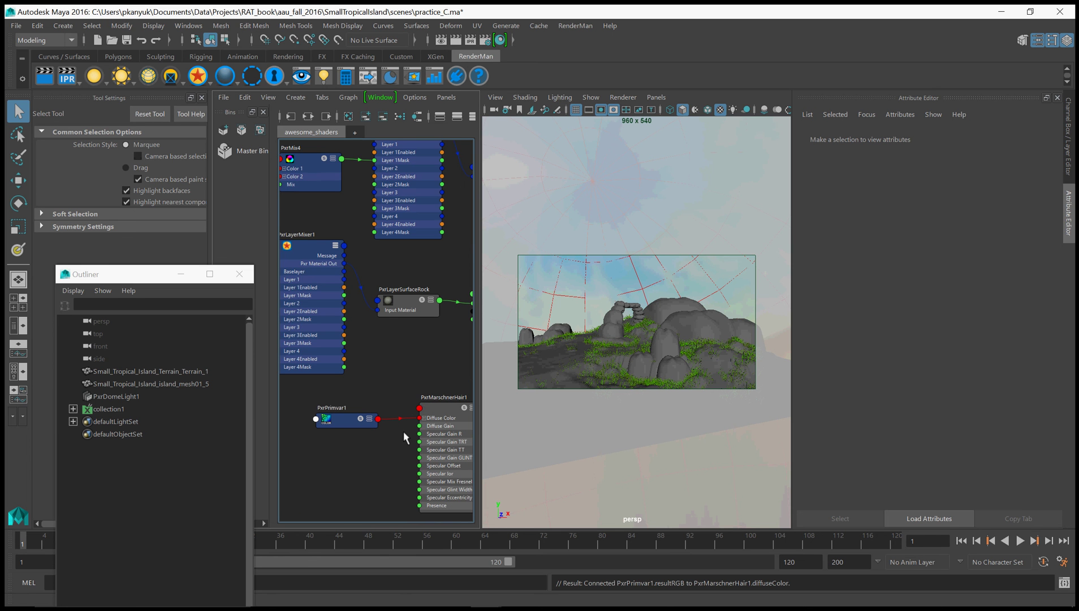
Inspect the PxrMarschnerHair1 attributes, render the scene with the grassColor connection, and bring up the render viewer to examine the image.
middle_click_drag(398, 434, 369, 429, "alt")
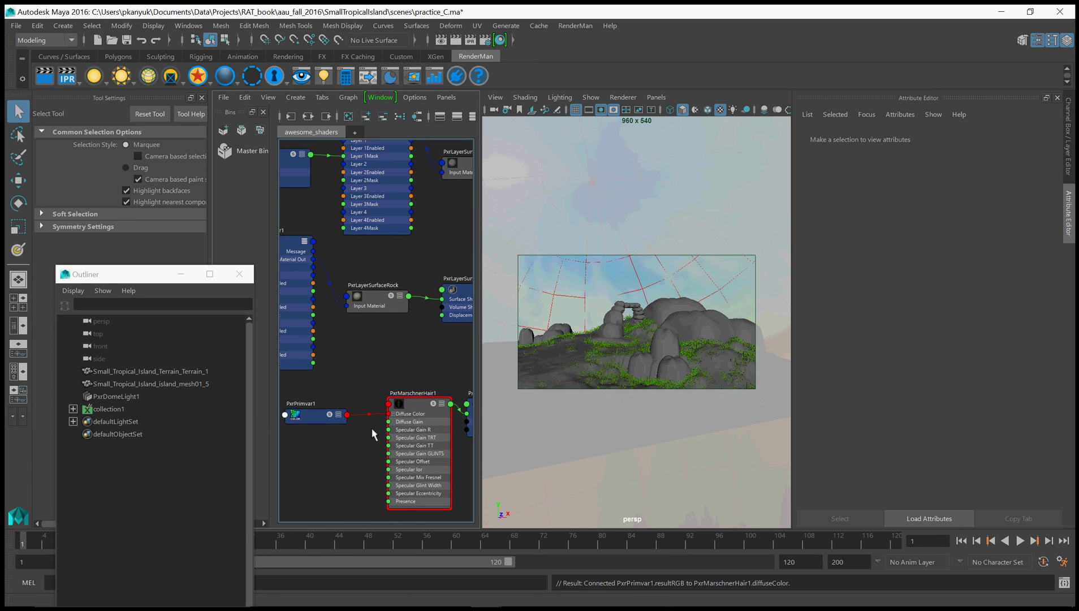
left_click(411, 406)
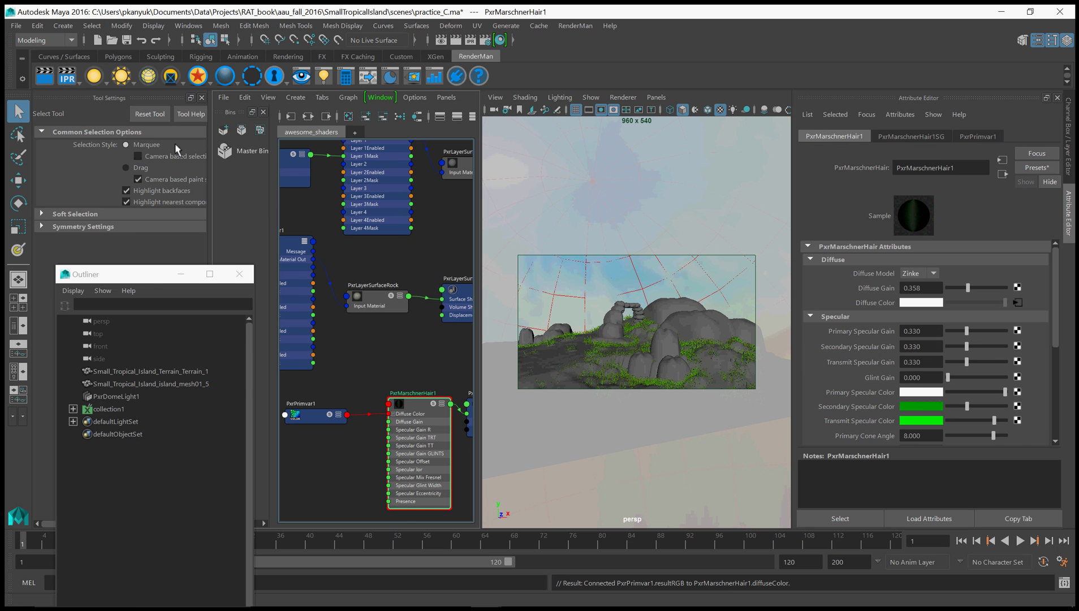
left_click(46, 79)
mouse_move(344, 608)
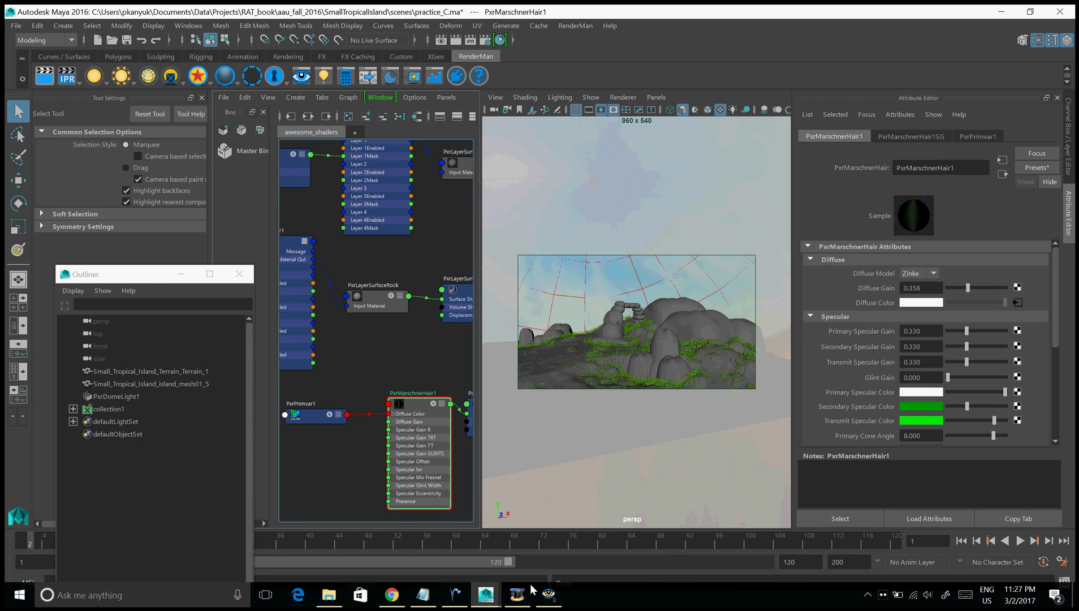
left_click(549, 594)
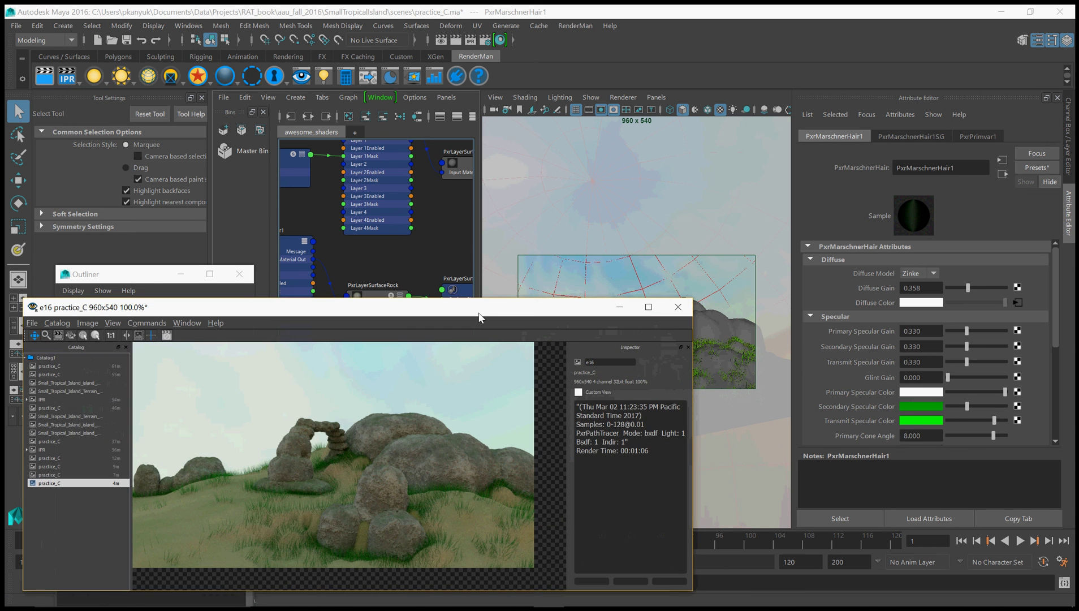
left_click_drag(479, 313, 529, 191)
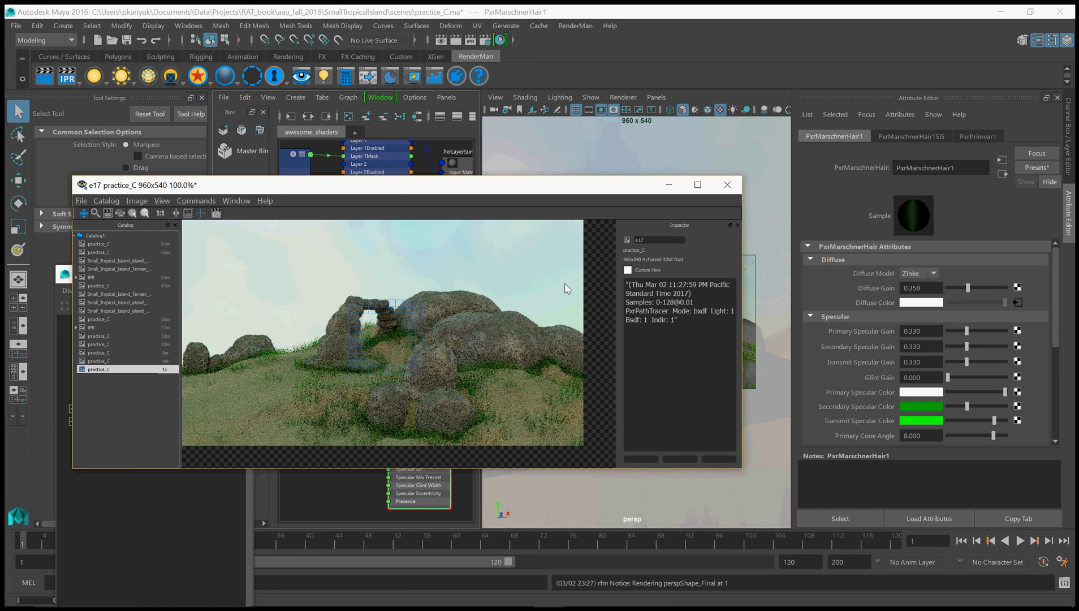
Compare the newest practice_C render with the one before it by alternating between the two catalog entries.
left_click(106, 362)
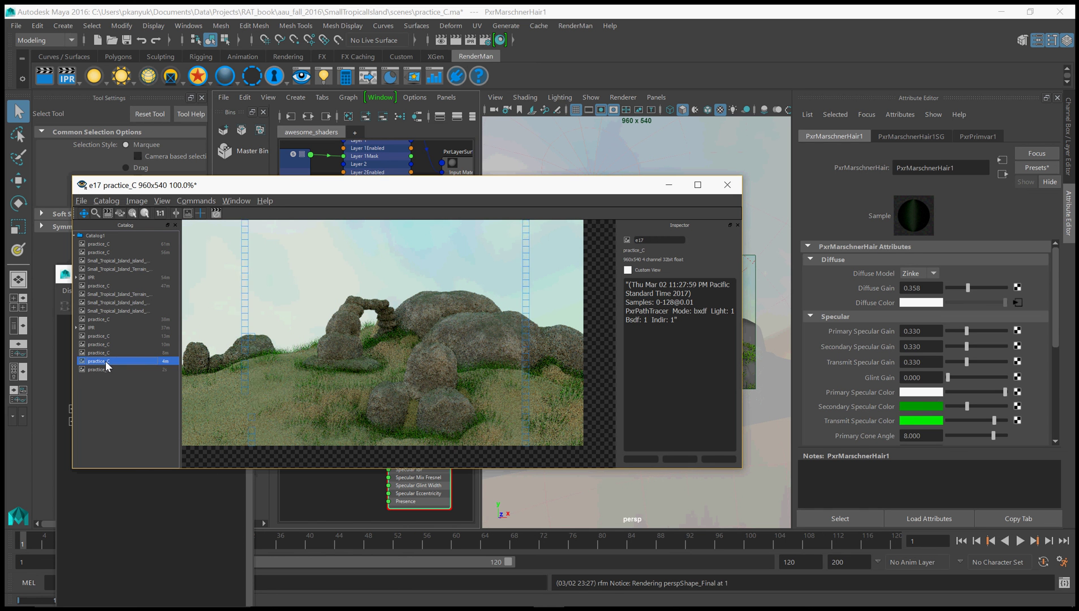
key("Down")
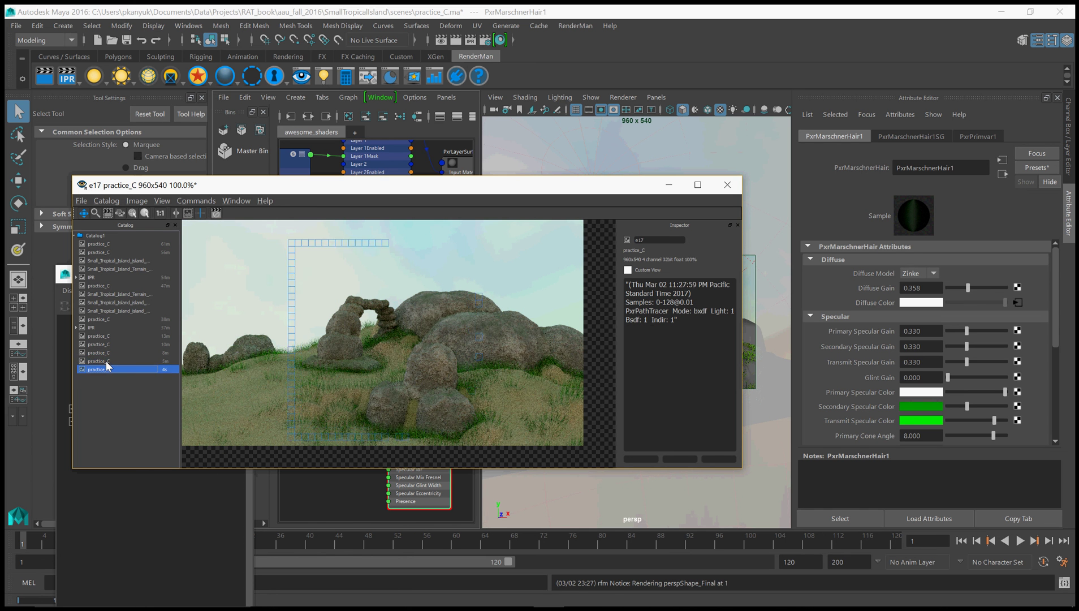
key("Up")
key("Down")
key("Up")
key("Down")
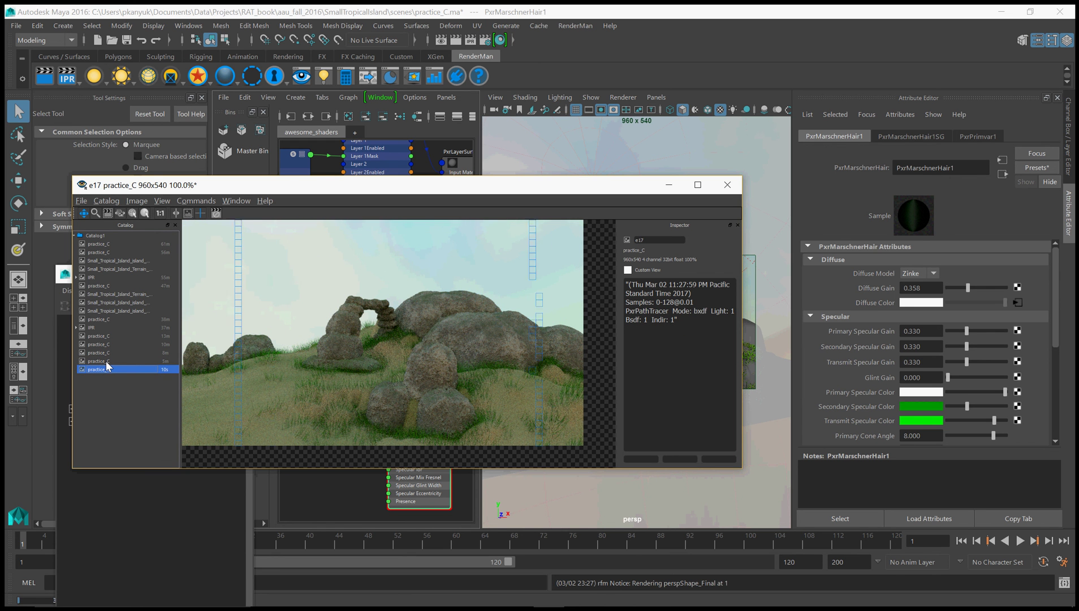
key("Up")
key("Down")
key("Up")
key("Down")
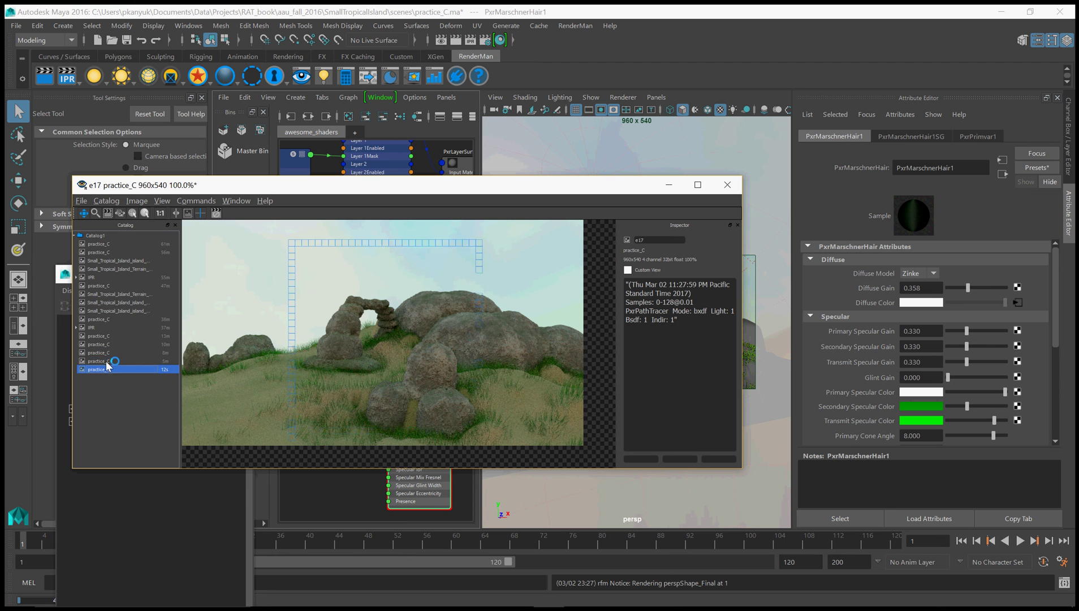
key("Up")
key("Down")
key("Up")
key("Down")
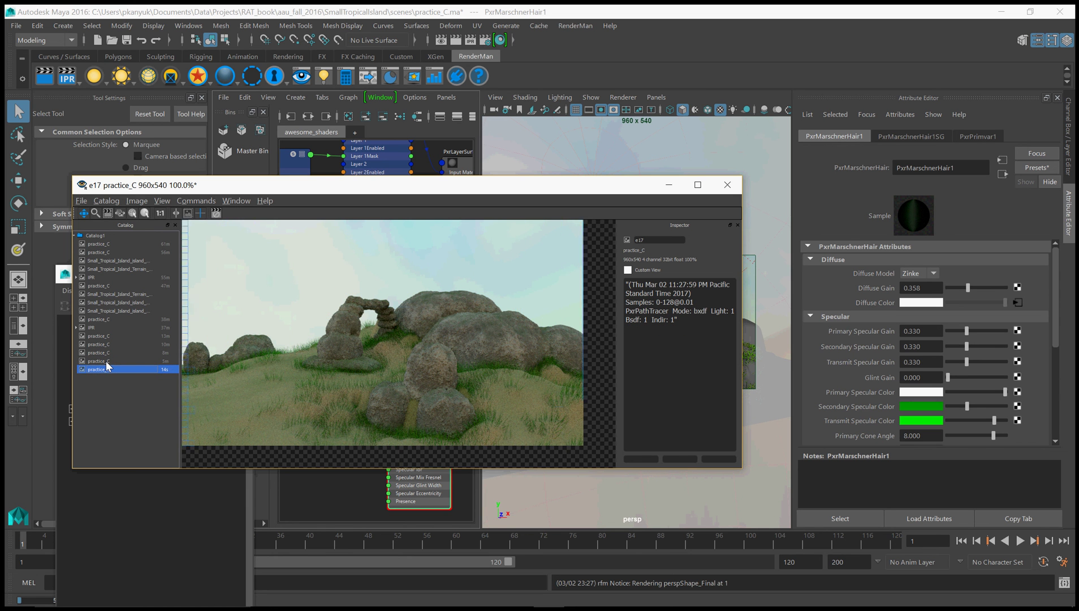
View the older practice_C renders back to e14 in the catalog, and return to the newest one, e17.
key("Up")
key("Up")
key("Up")
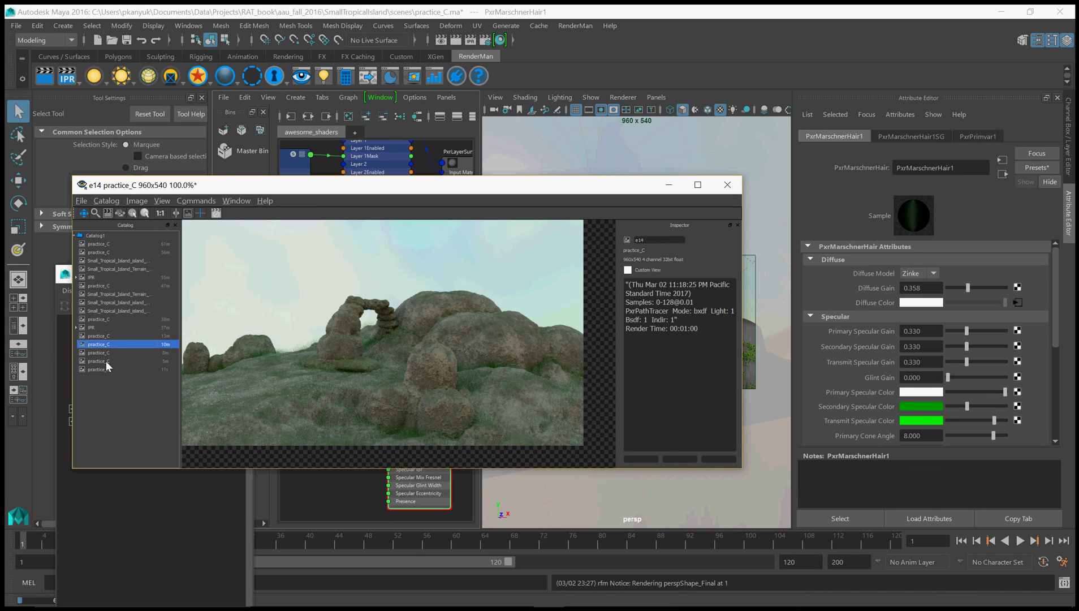
key("Down")
key("Down")
key("Down")
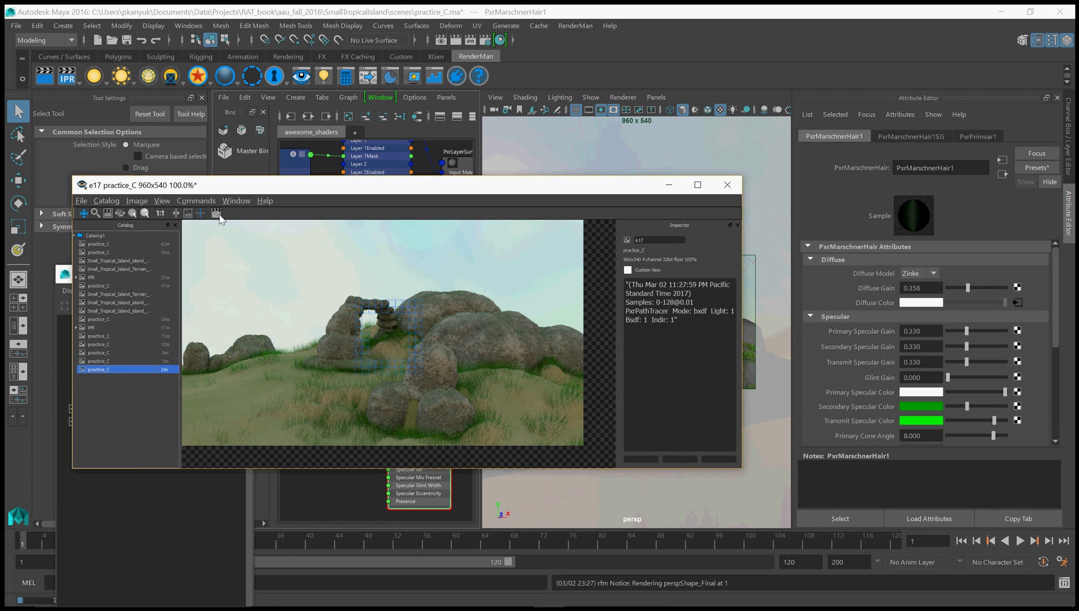
Uncover the viewport, select the Small_Tropical_Island_Terrain_Terrain_1 mesh, and assign the PxrLayerSurfaceRock material to it.
left_click(554, 489)
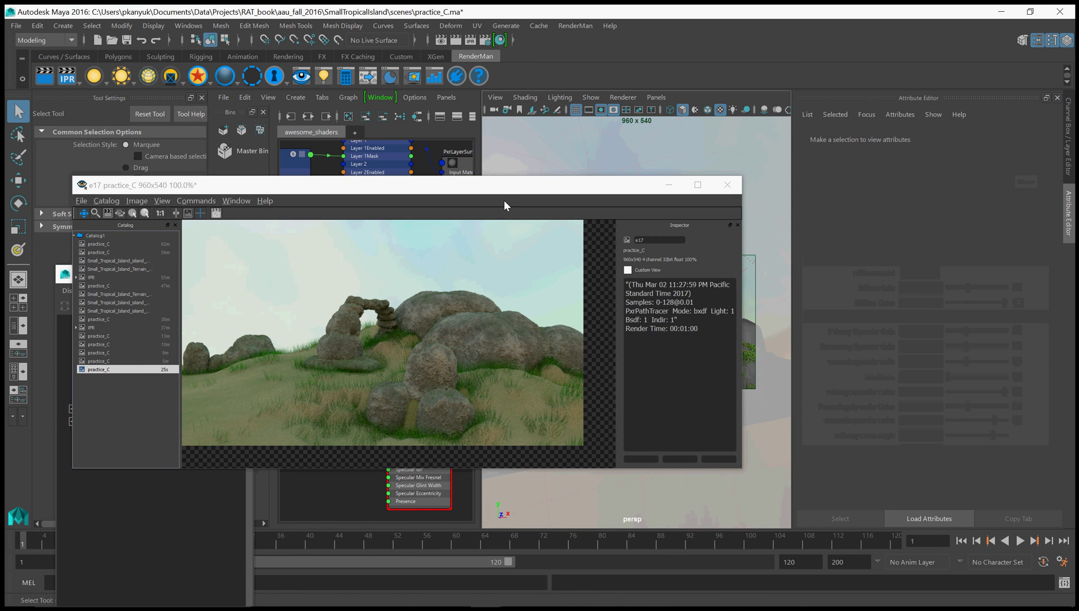
left_click_drag(503, 206, 505, 421)
left_click(555, 348)
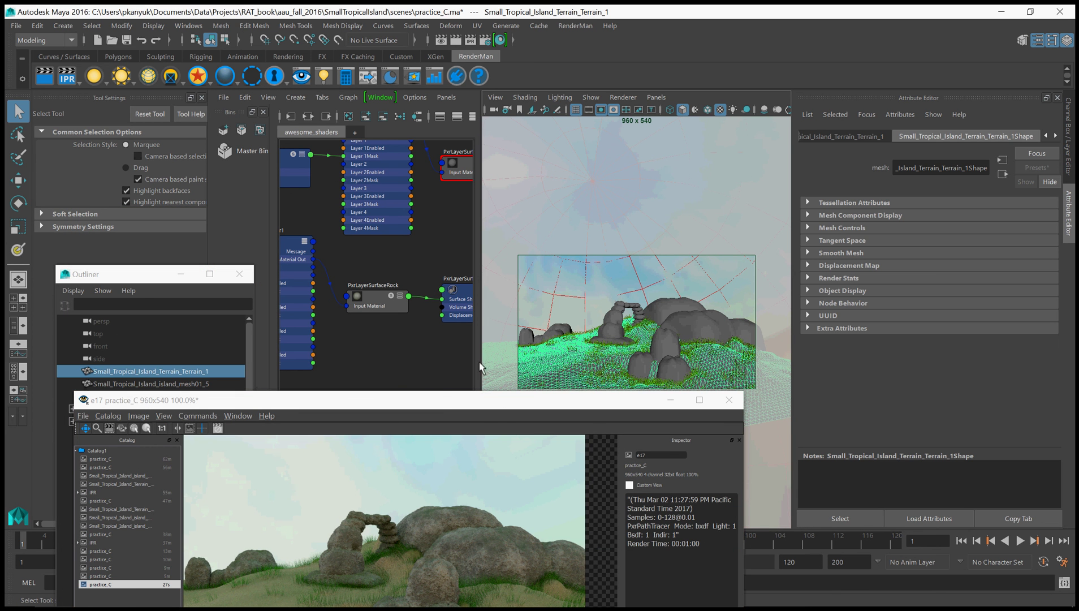
right_click_drag(378, 295, 381, 264)
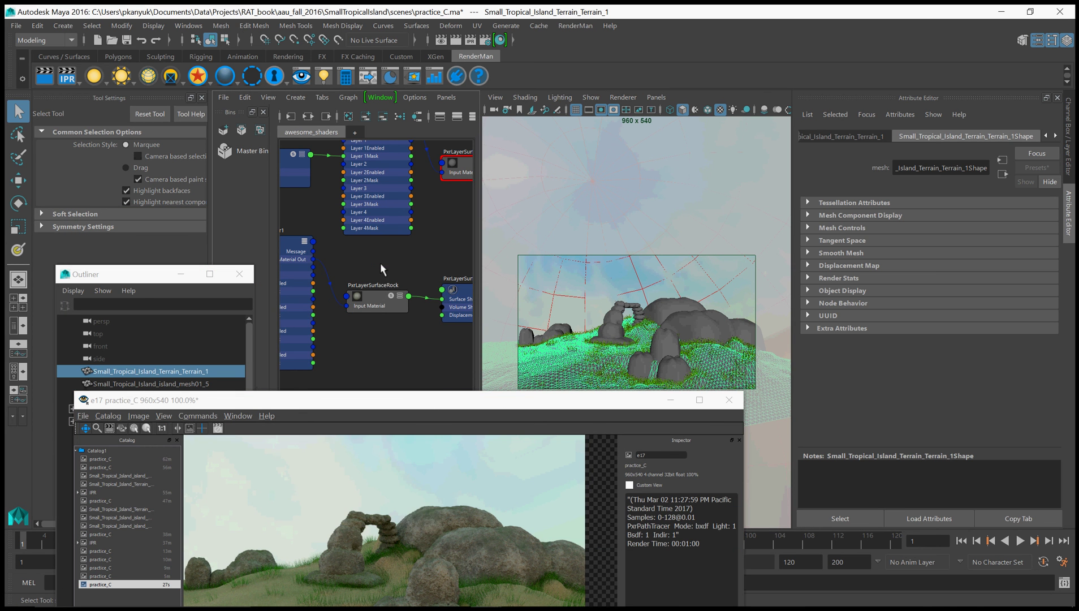
Bring the render viewer back over the workspace, render the scene with the rock material on the terrain, and stop the render.
left_click_drag(432, 400, 446, 199)
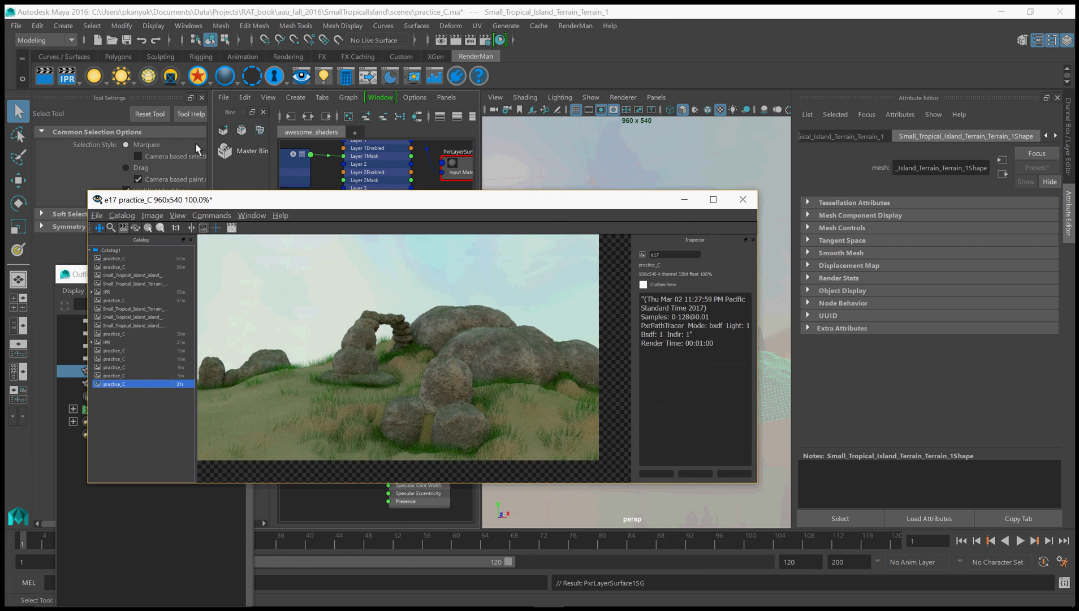
left_click(44, 80)
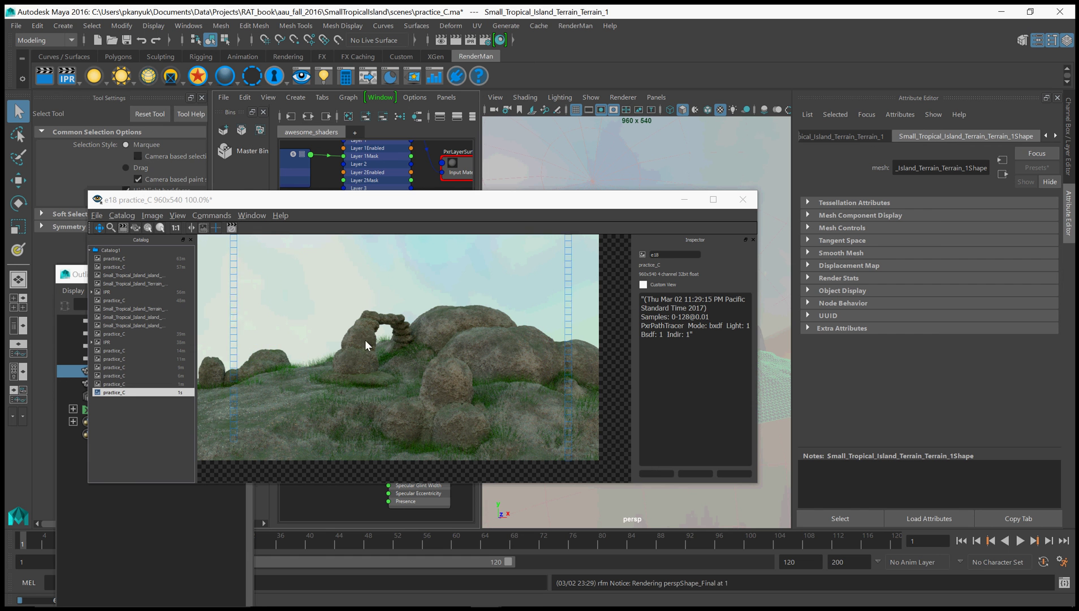
left_click(233, 230)
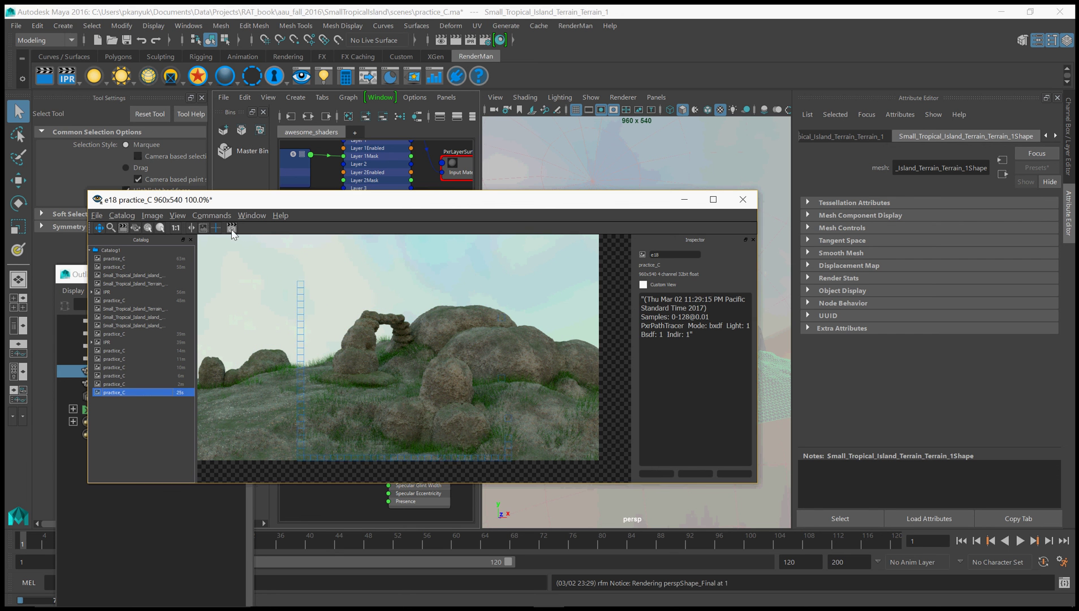
Minimise the Maya window to reach the desktop and the open renderman folder.
mouse_move(376, 606)
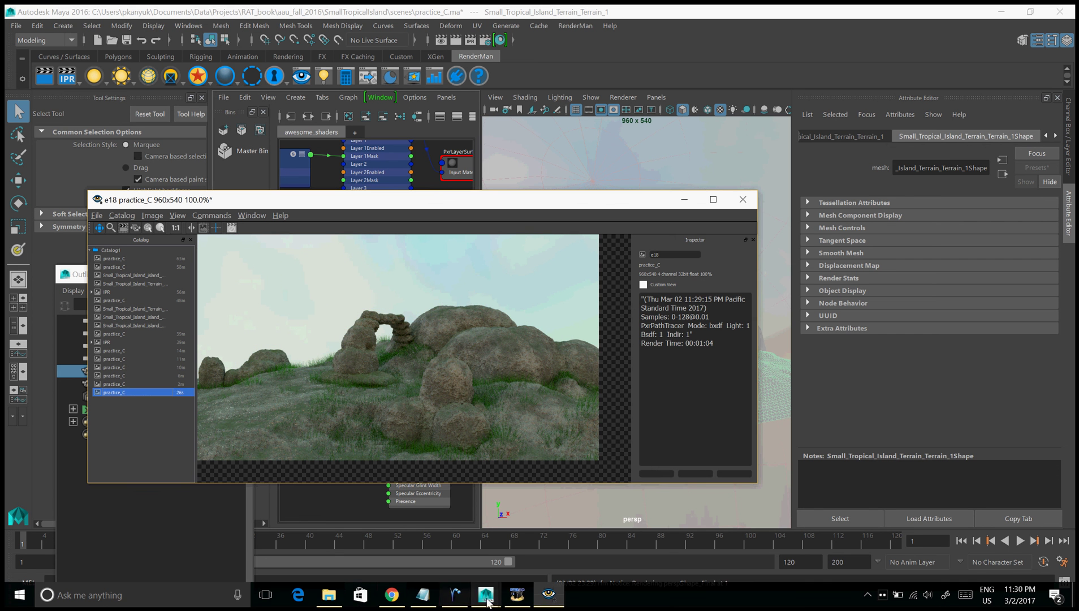
left_click(513, 603)
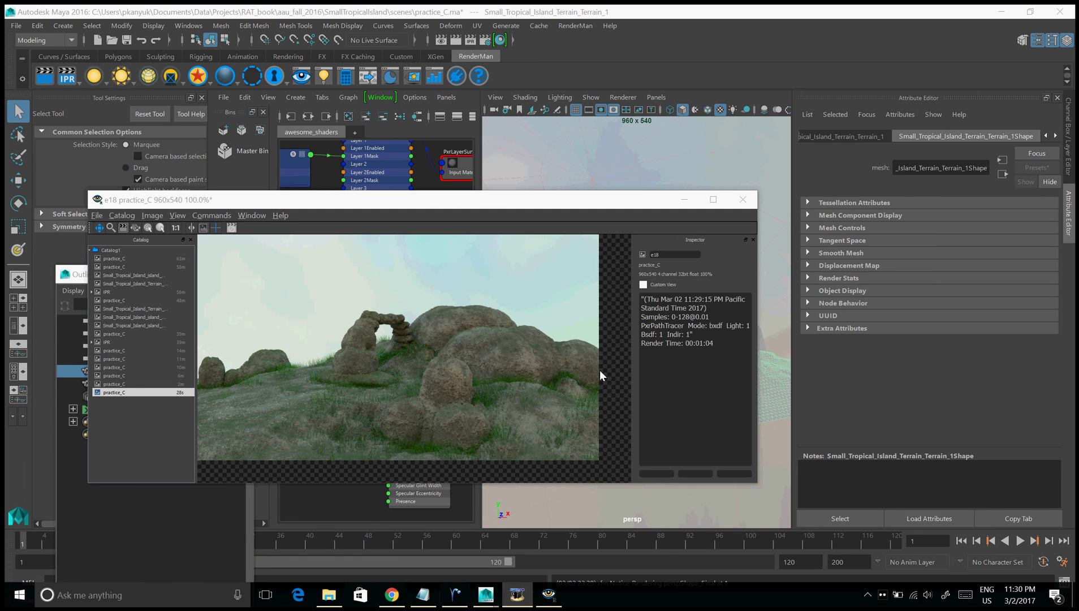
left_click(1000, 12)
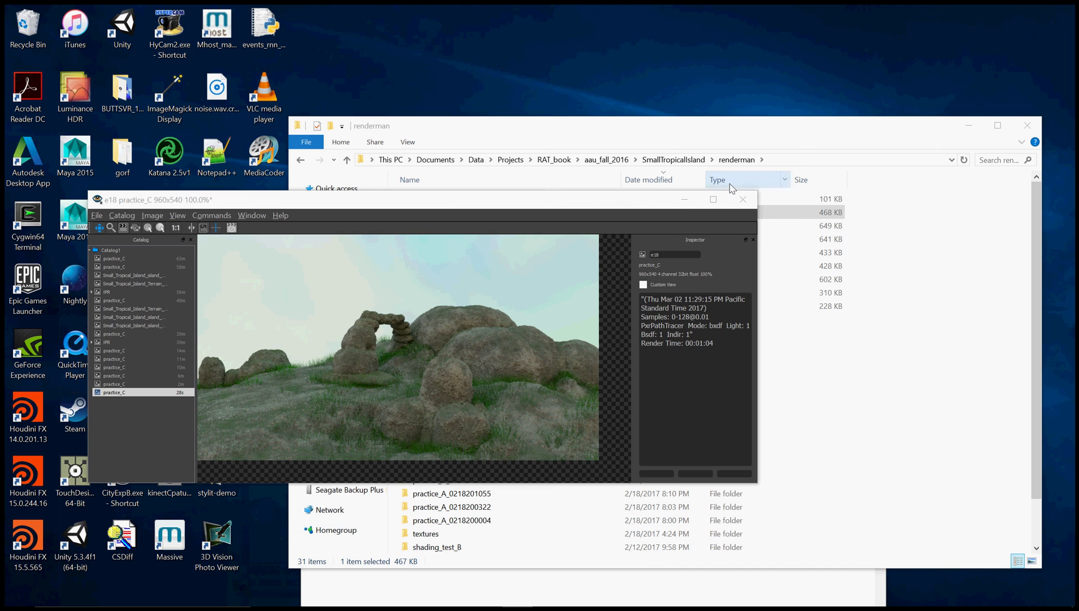